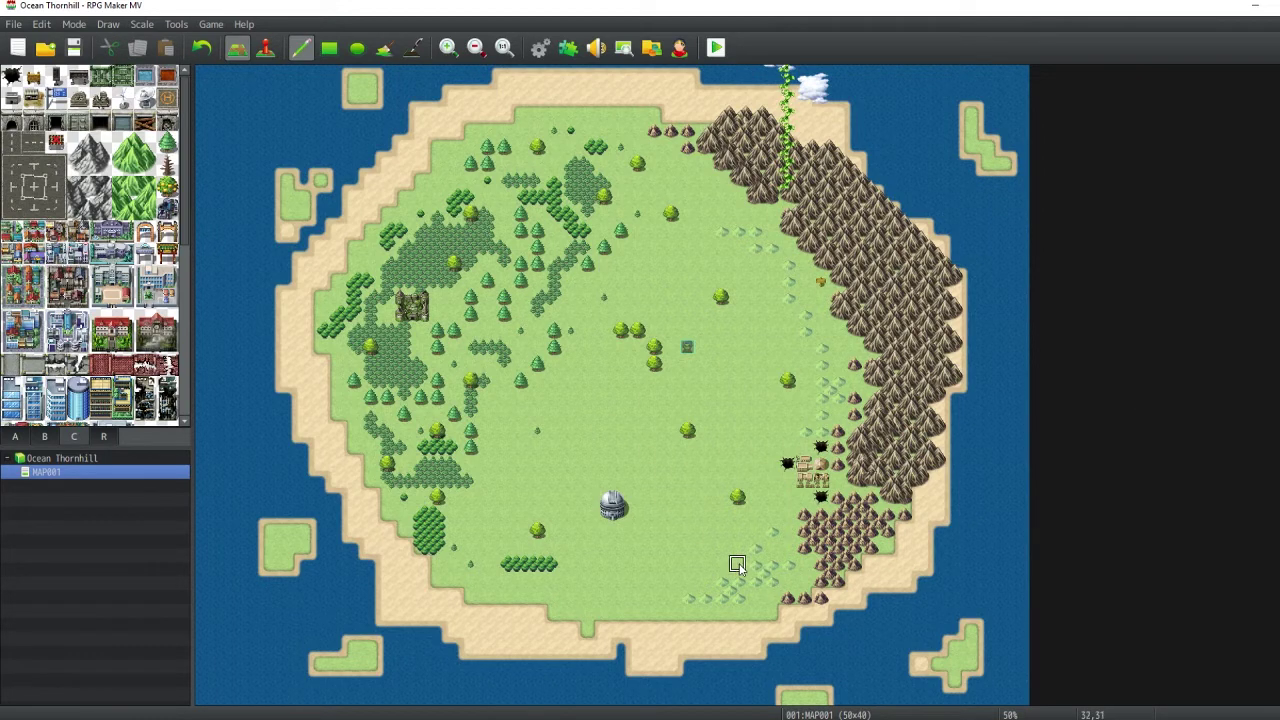
# - Switch to Notepad to read the oceanthornhill2 story notes and return to RPG Maker MV
pyautogui.scroll(1, 775, 527)
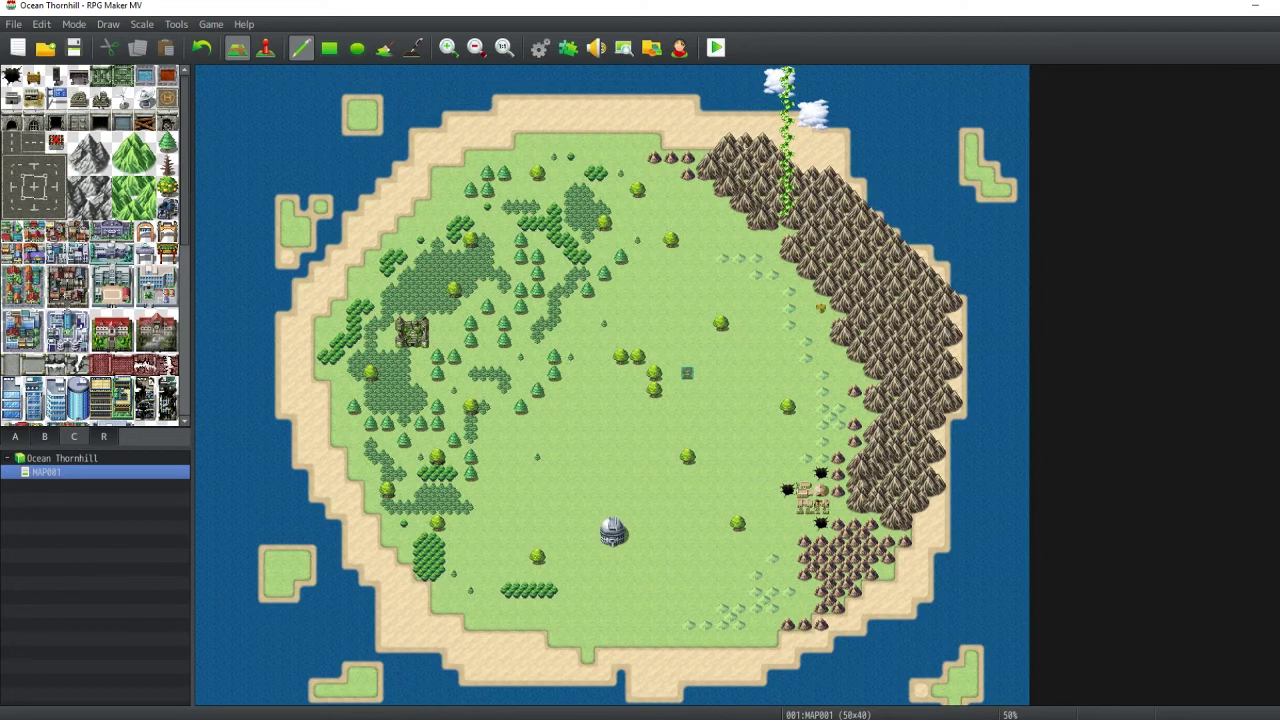
pyautogui.hotkey('alt', 'Tab')
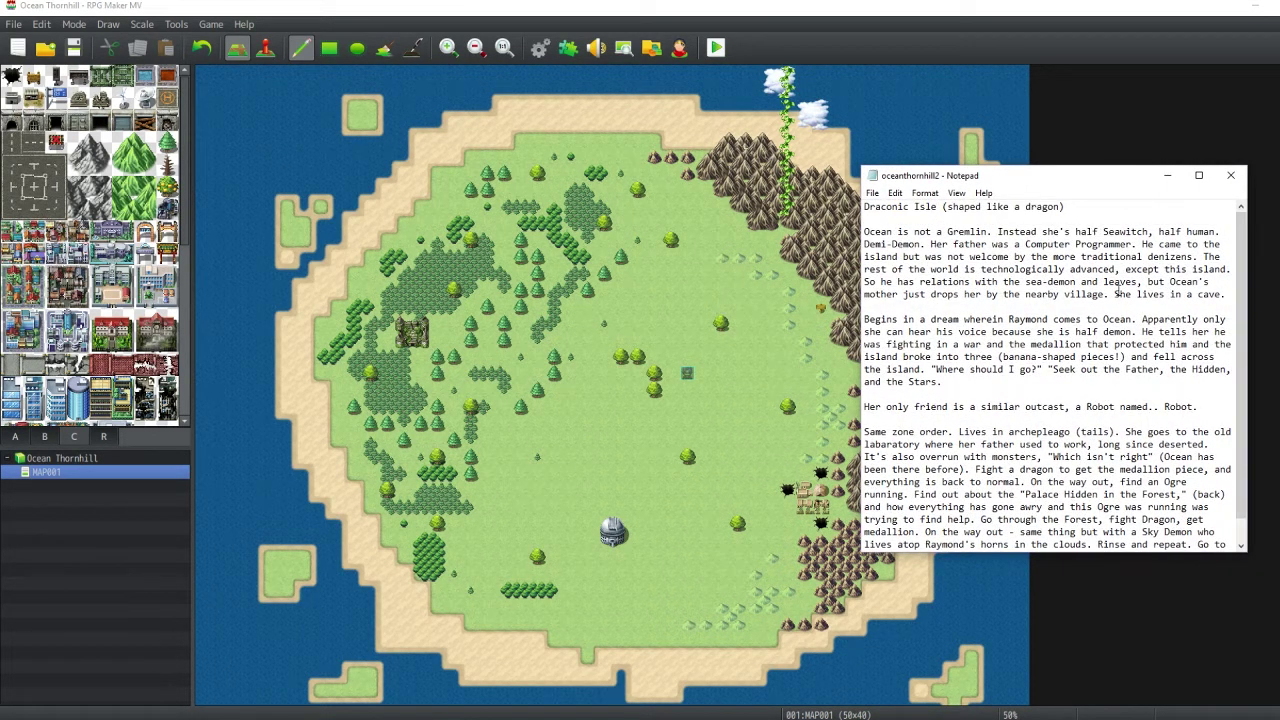
pyautogui.hotkey('alt', 'Tab')
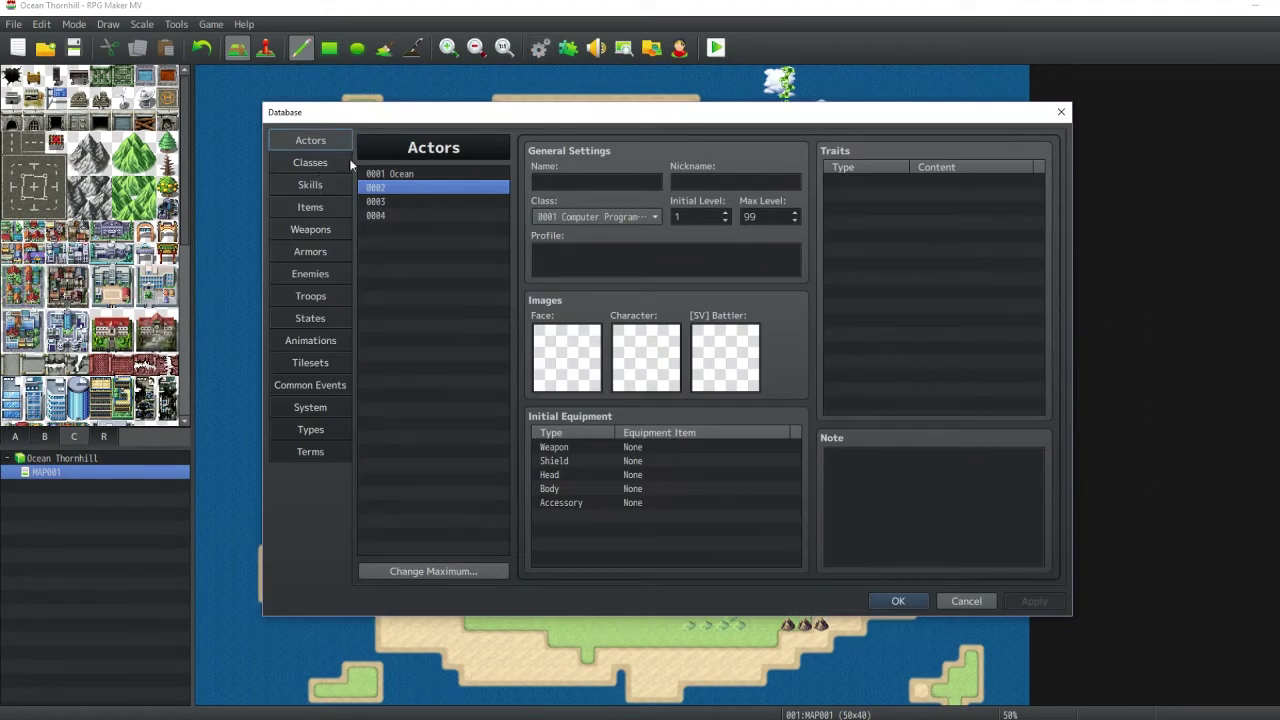
# - Review the actor Ocean's database settings and the list of available classes, leaving the database without changes
pyautogui.click(409, 174)
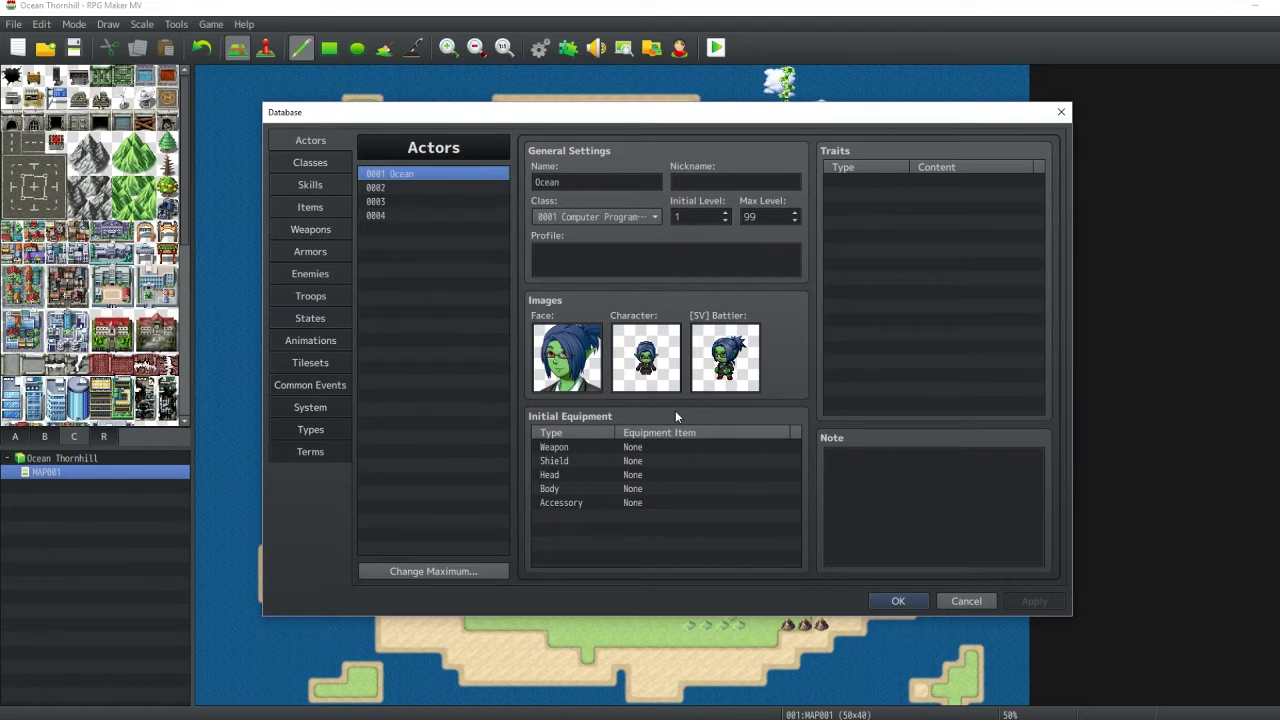
pyautogui.click(612, 216)
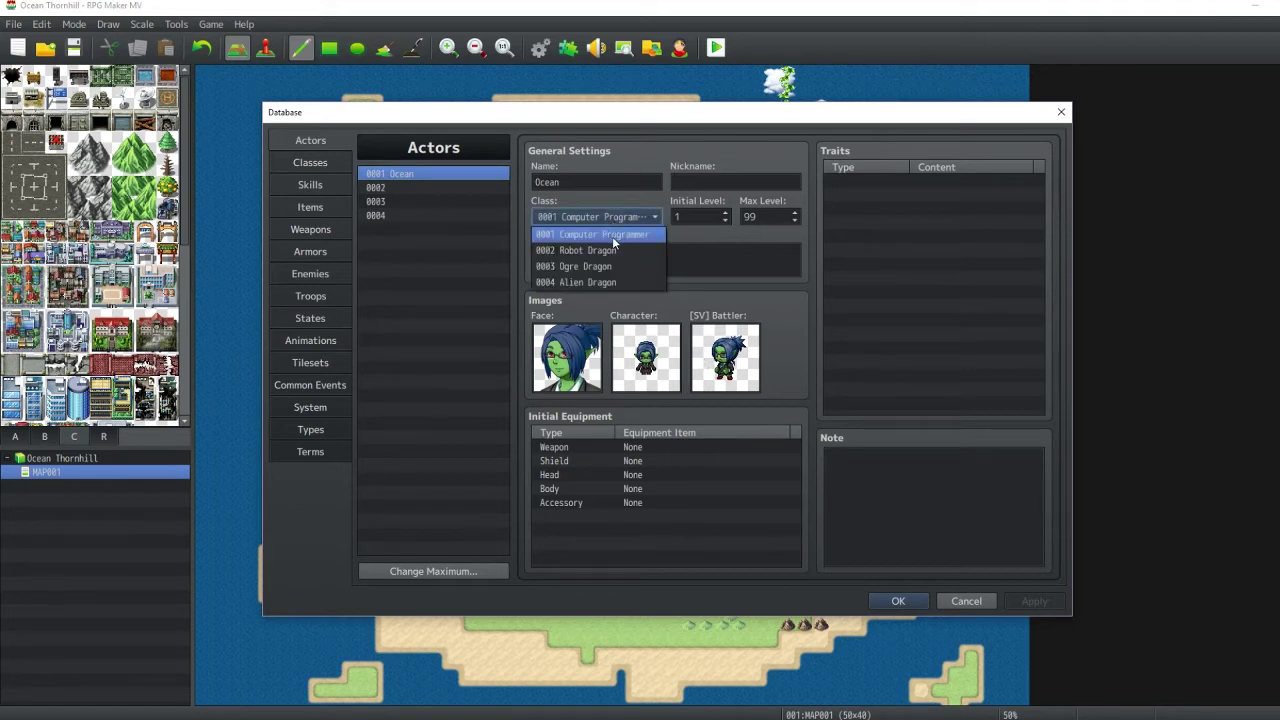
pyautogui.click(614, 240)
pyautogui.click(651, 260)
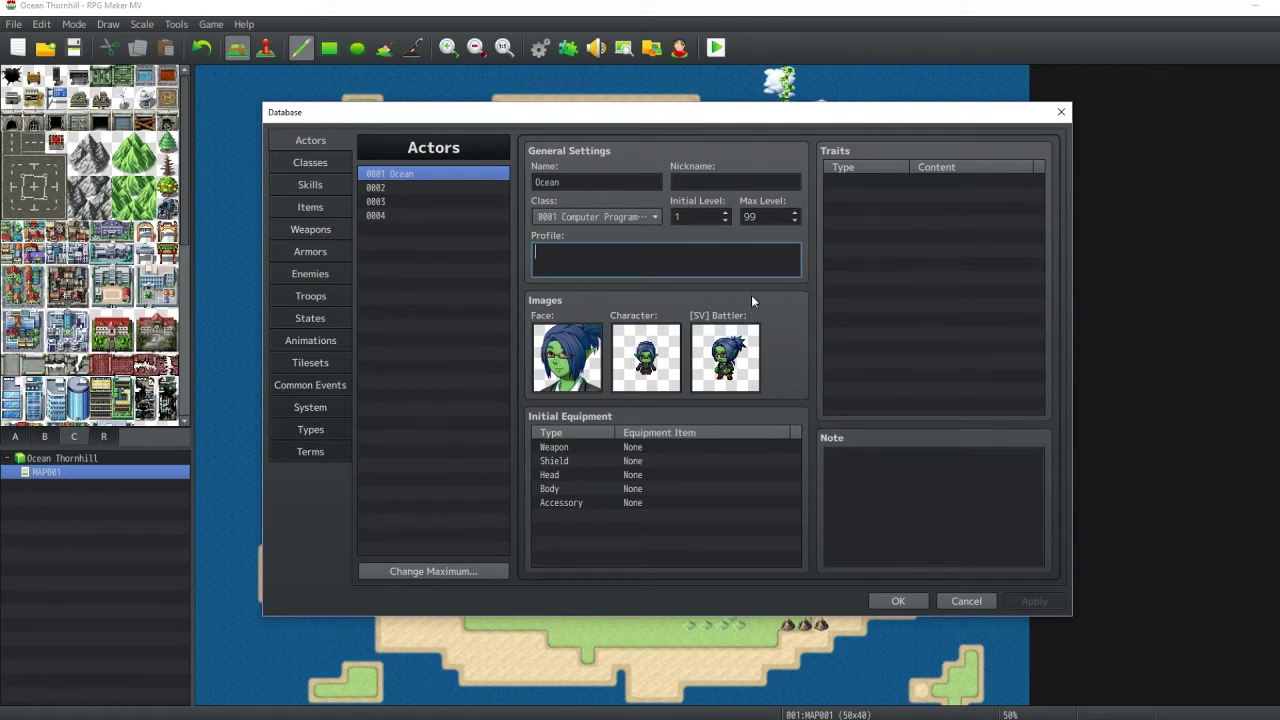
pyautogui.click(942, 598)
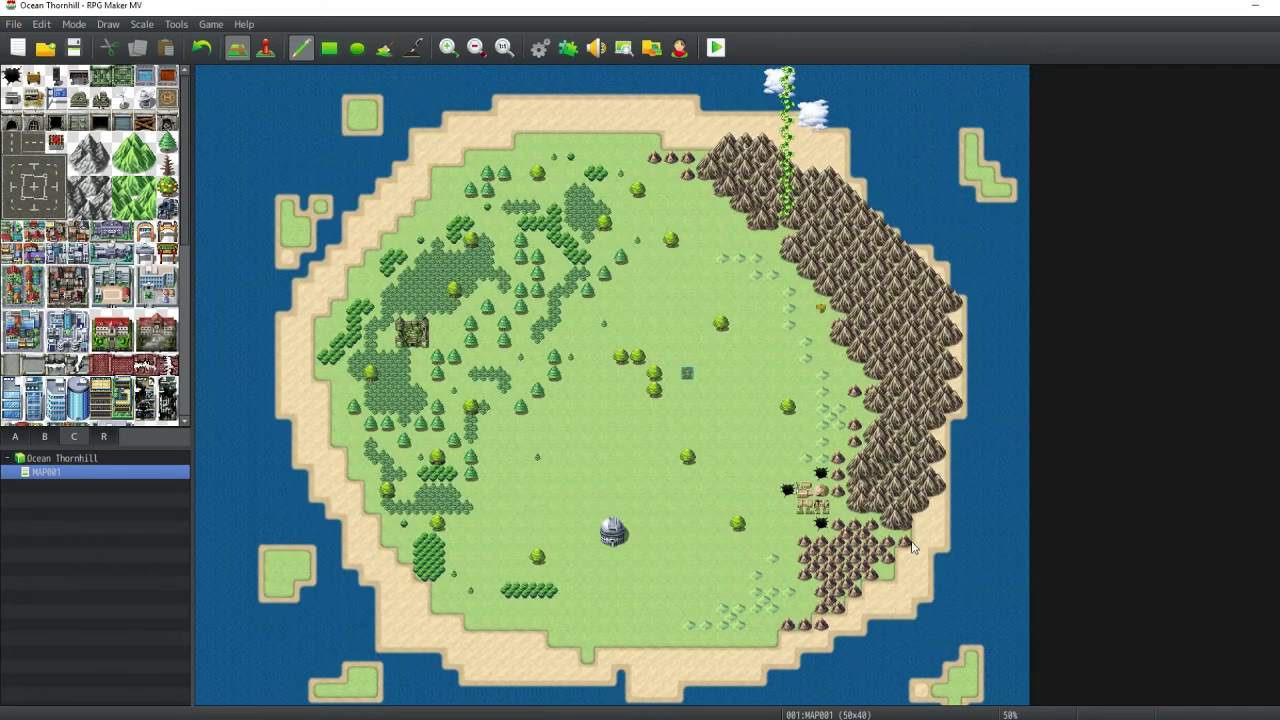
pyautogui.scroll(-1, 668, 540)
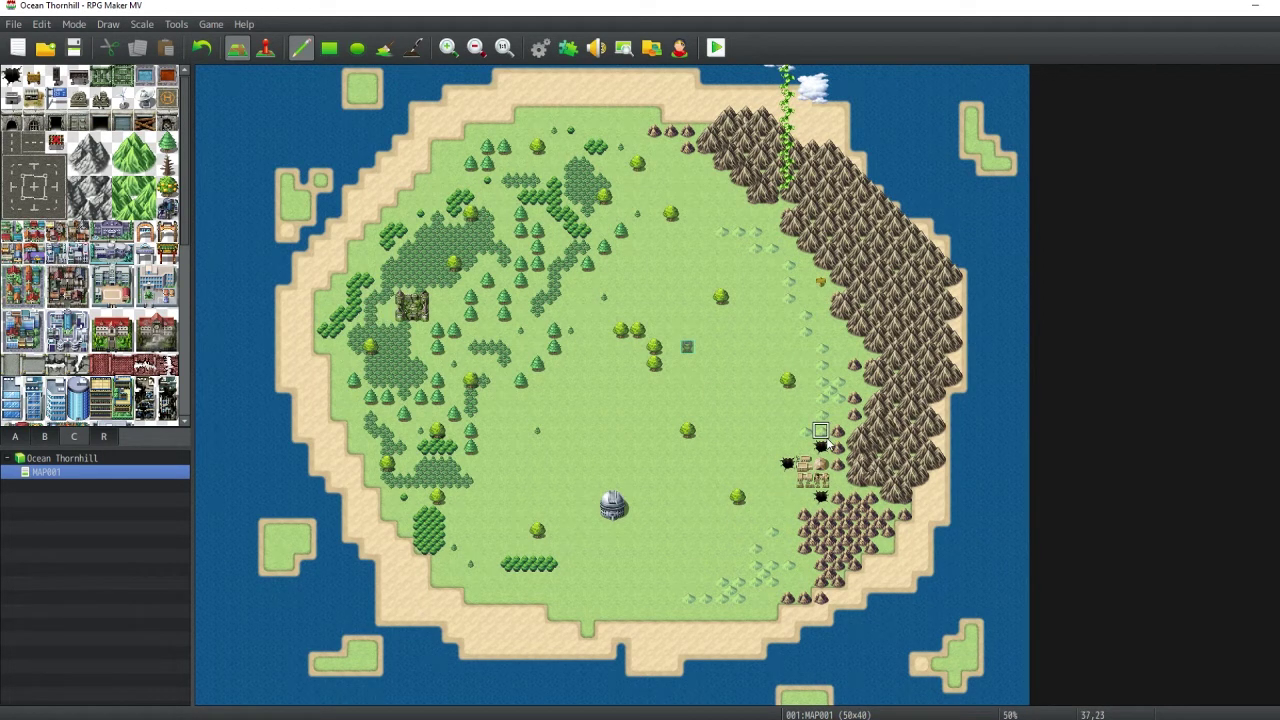
pyautogui.scroll(1, 828, 443)
pyautogui.scroll(-1, 828, 443)
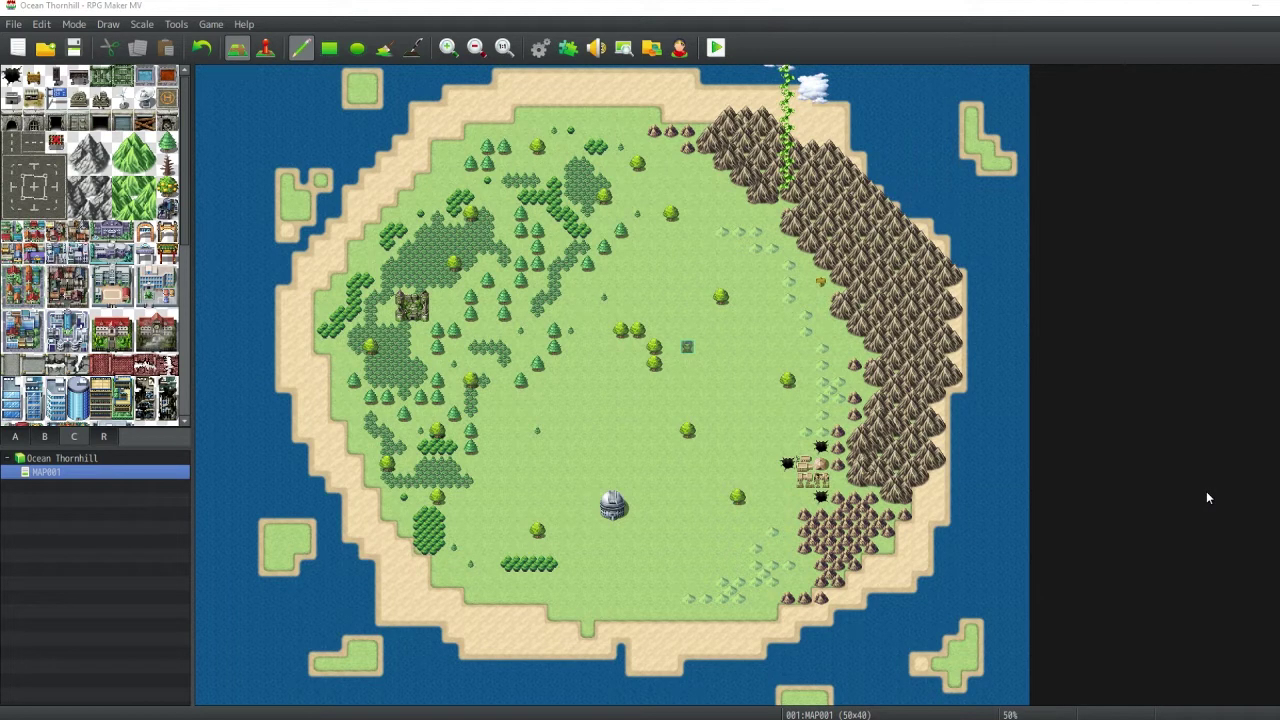
pyautogui.scroll(1, 987, 428)
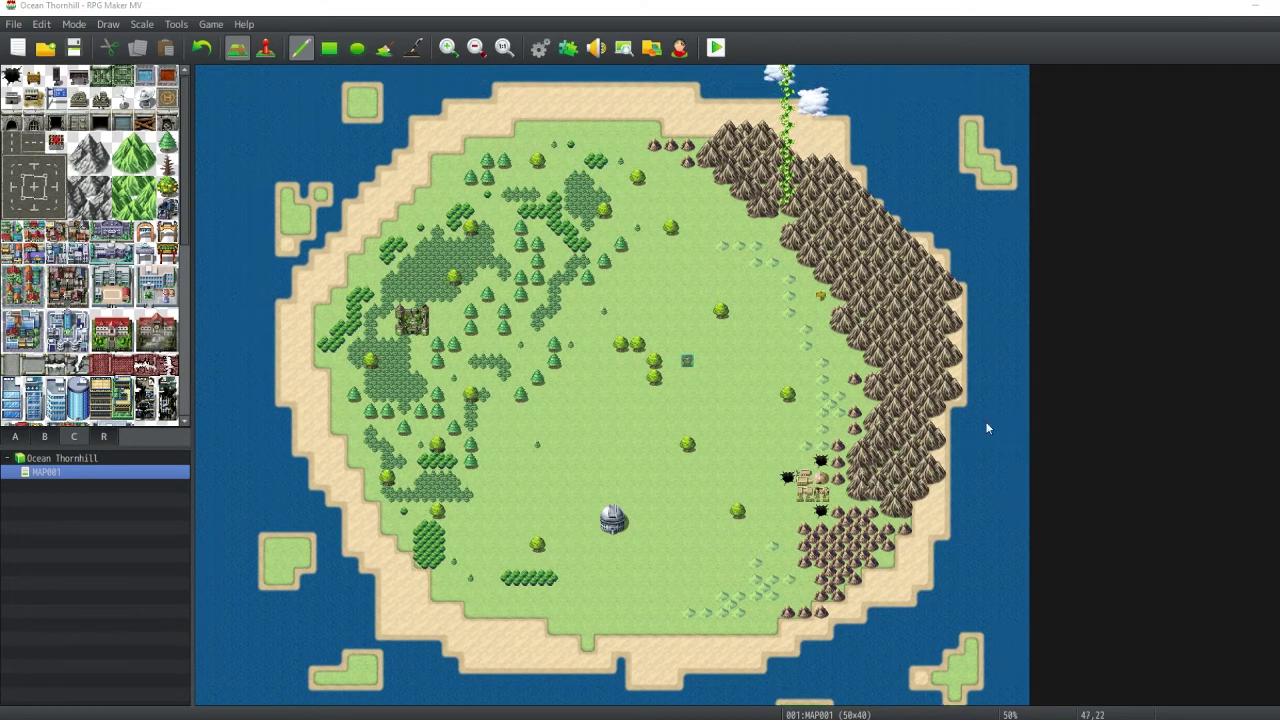
pyautogui.scroll(1, 980, 428)
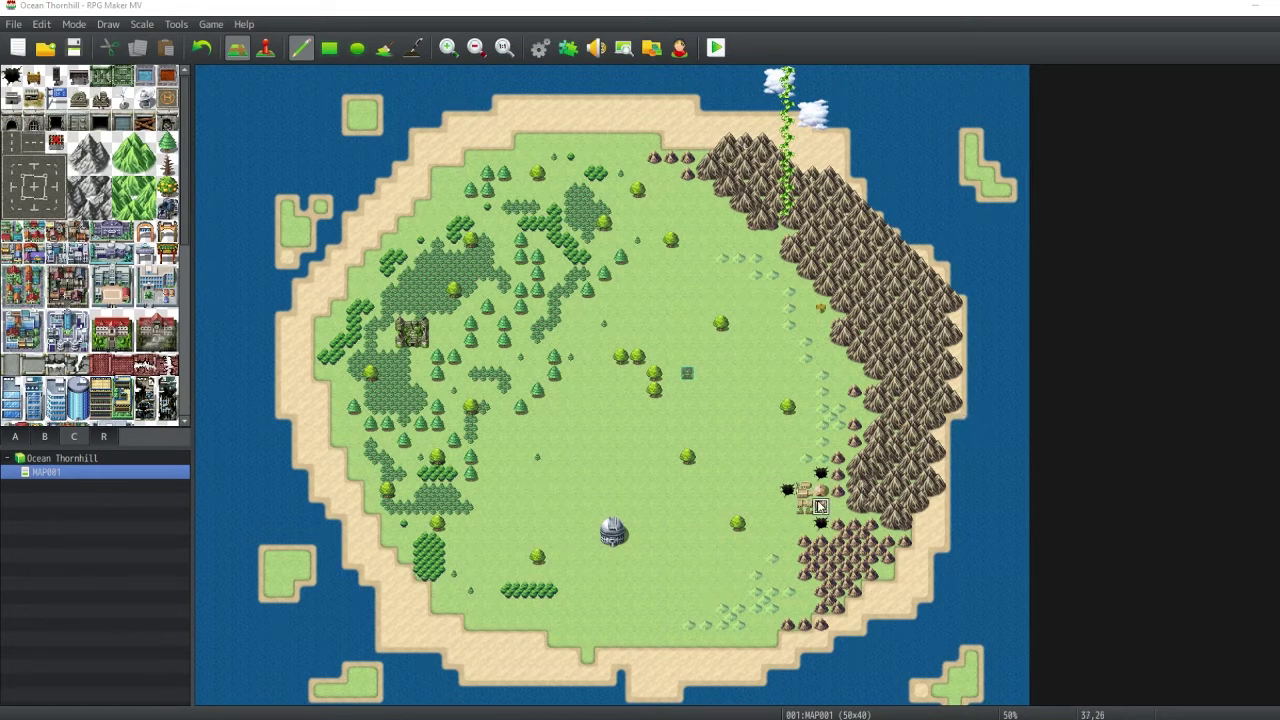
pyautogui.scroll(-1, 820, 540)
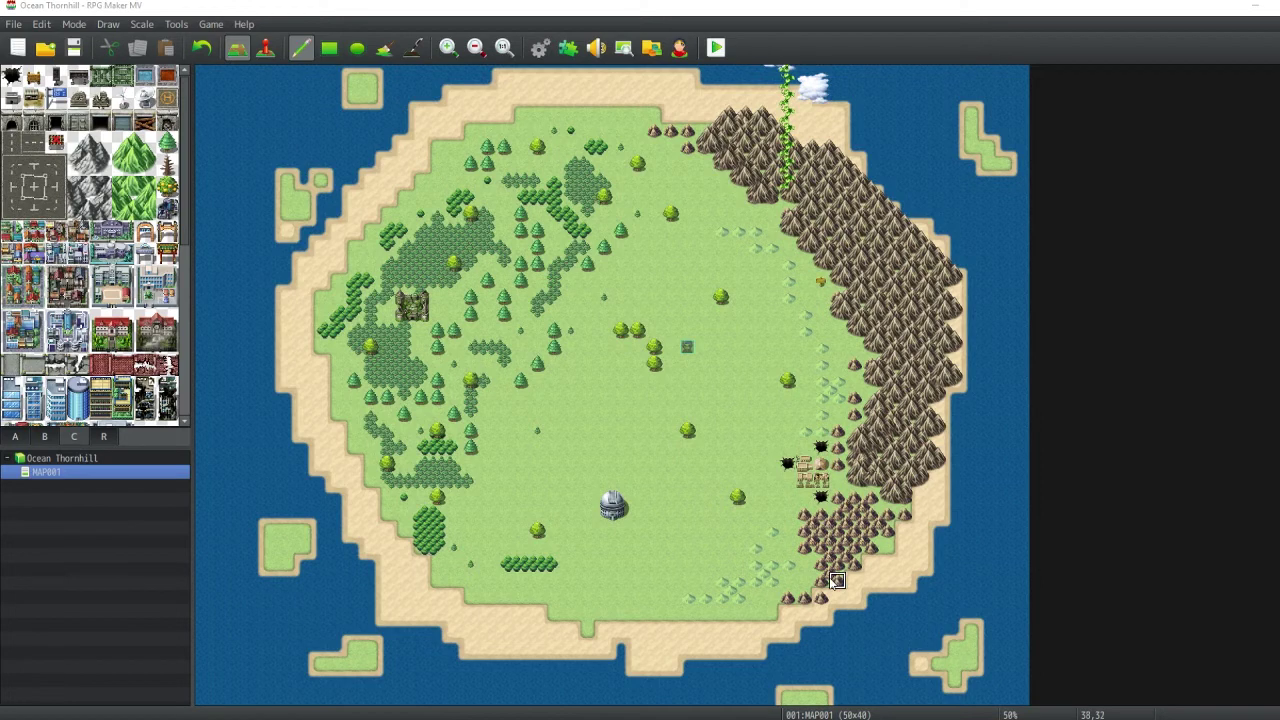
pyautogui.scroll(1, 800, 560)
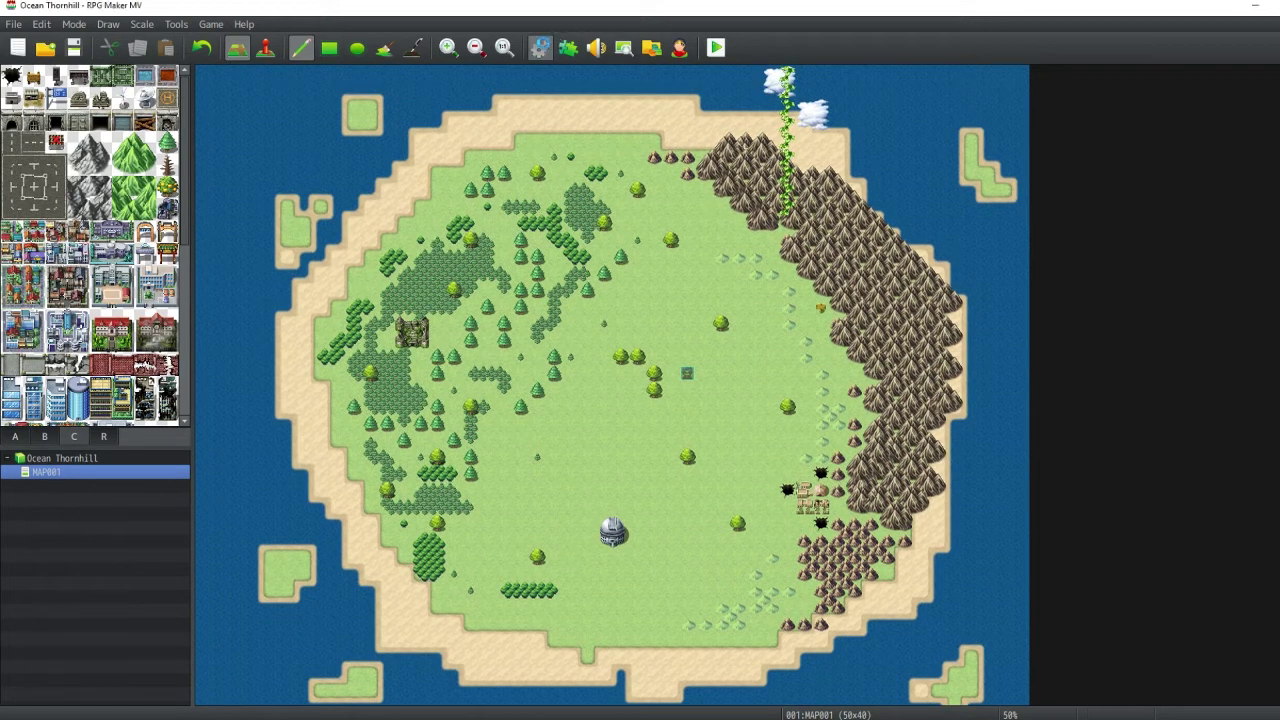
# - Reopen the database and view the image chosen for Ocean's face
pyautogui.click(540, 47)
pyautogui.doubleClick(577, 361)
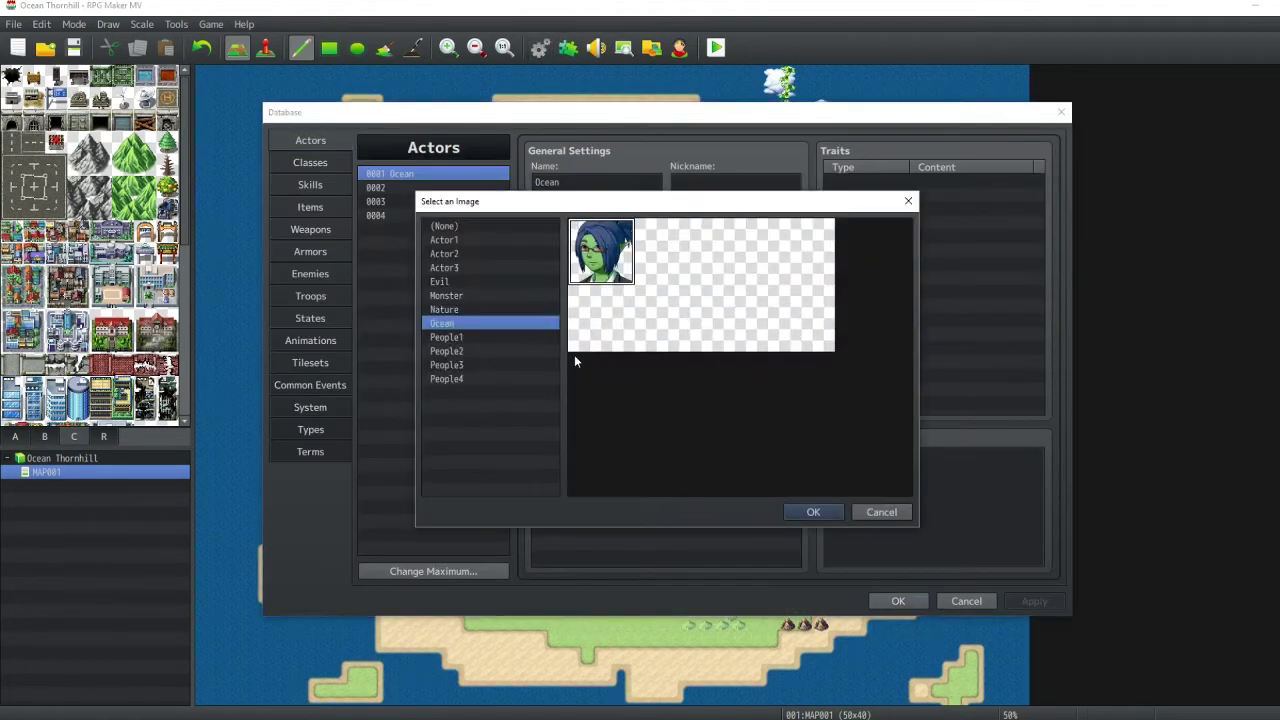
pyautogui.click(860, 510)
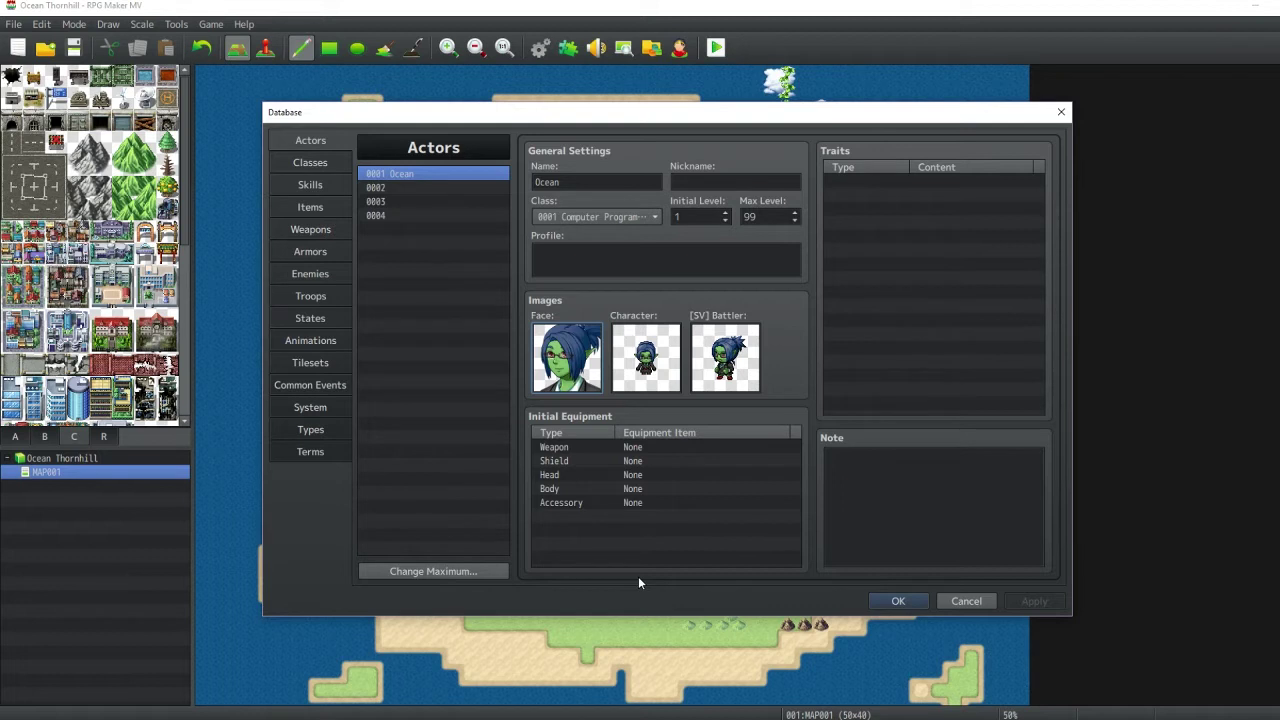
# - Name the second actor in the database "Robot"
pyautogui.click(390, 187)
pyautogui.click(560, 182)
pyautogui.write('Robot')
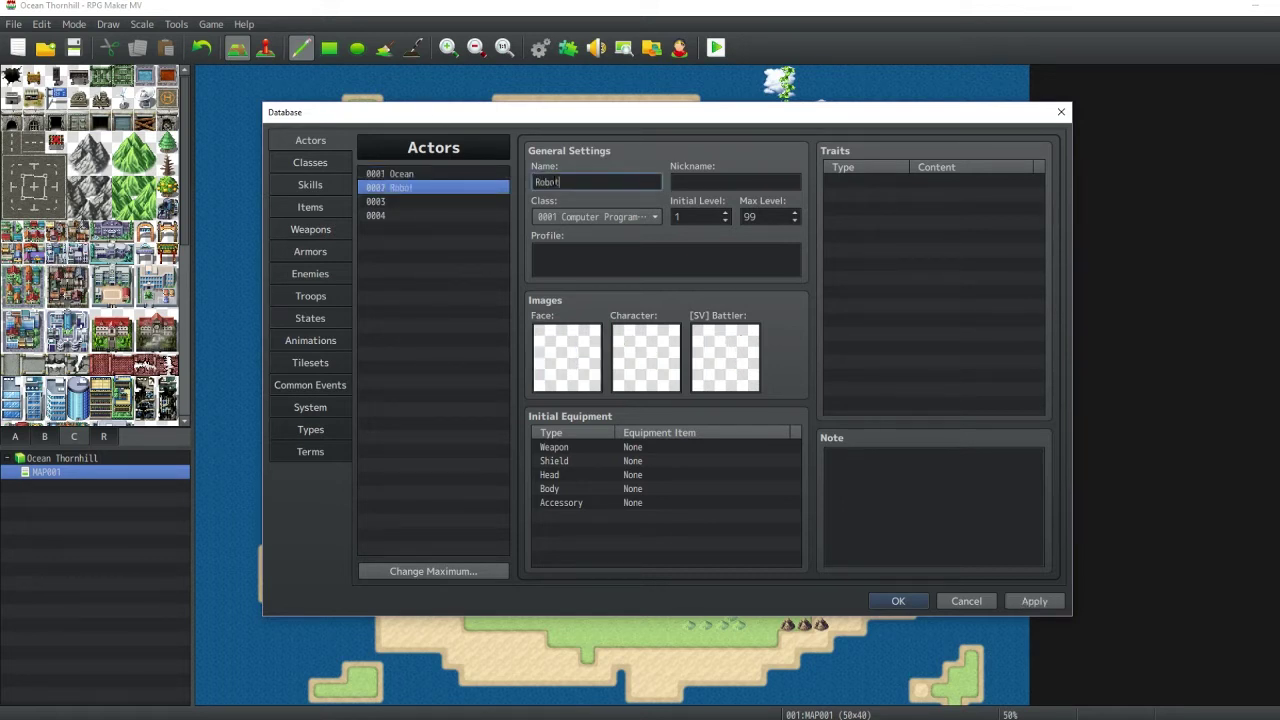
# - Browse the People, Nature, Monster, Evil and Actor face sets for a portrait suited to Robot
pyautogui.click(586, 352)
pyautogui.doubleClick(586, 352)
pyautogui.click(505, 380)
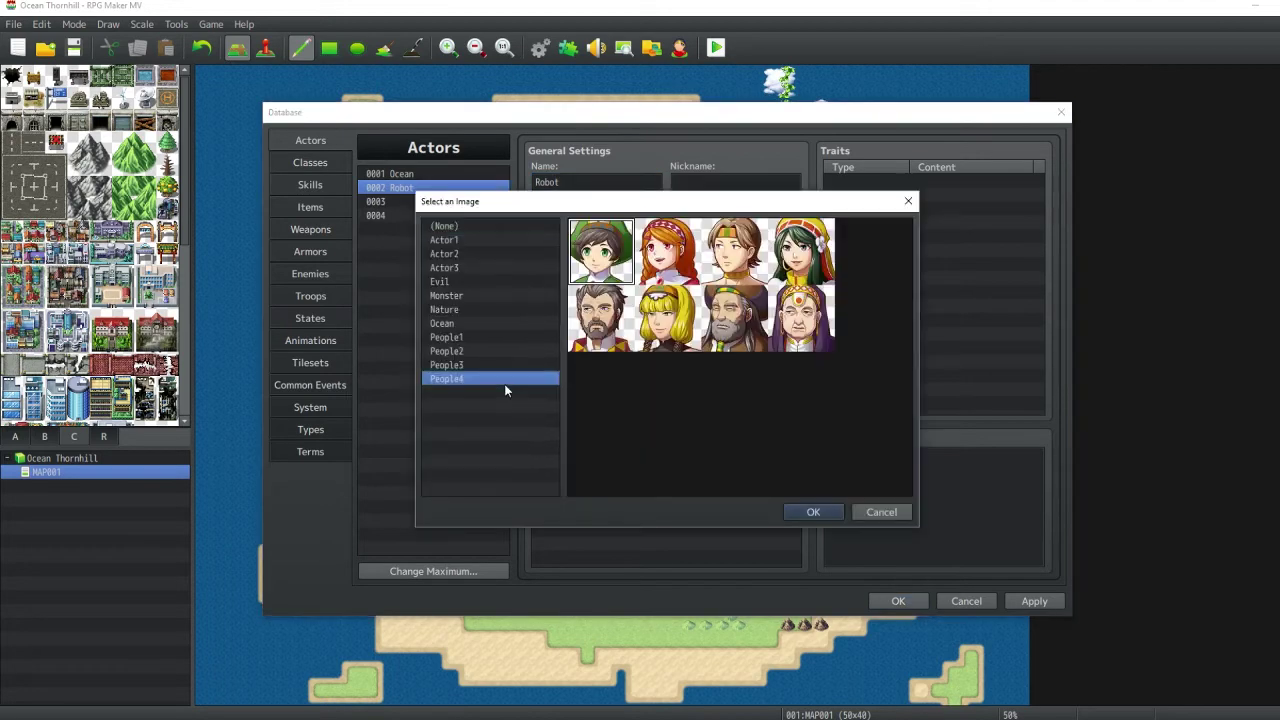
pyautogui.click(486, 362)
pyautogui.click(471, 347)
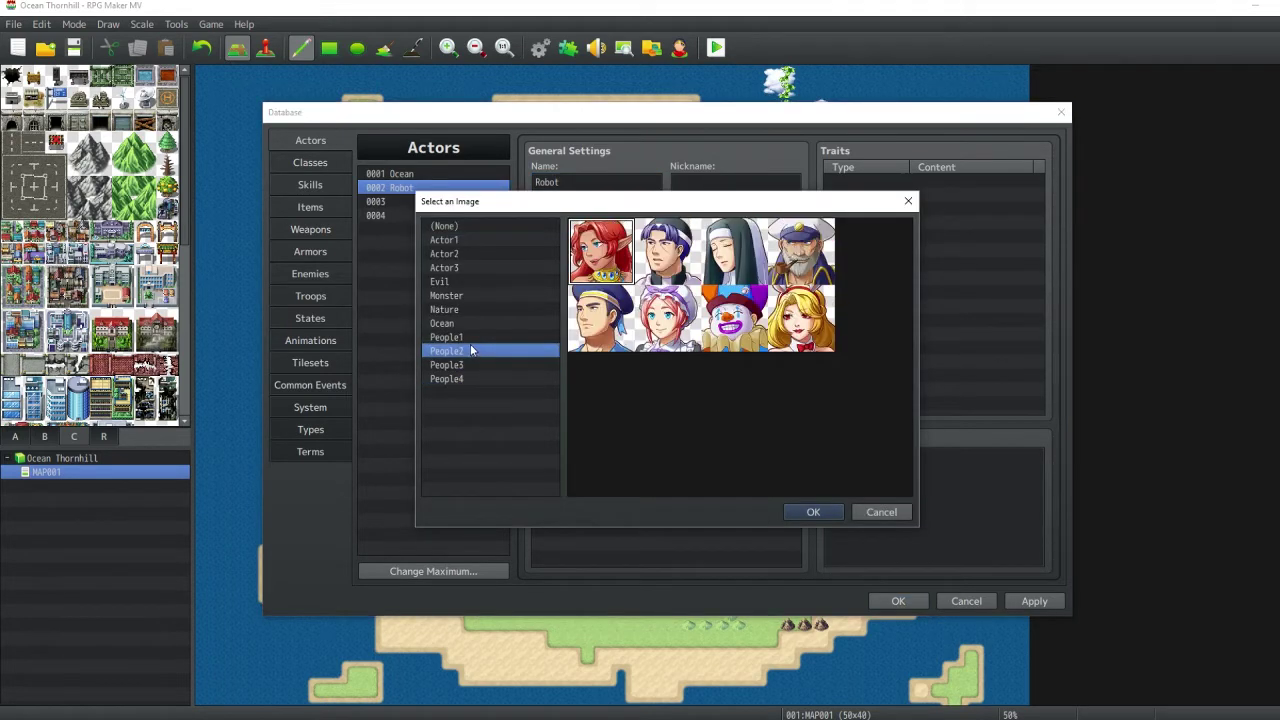
pyautogui.click(456, 338)
pyautogui.click(452, 324)
pyautogui.click(455, 310)
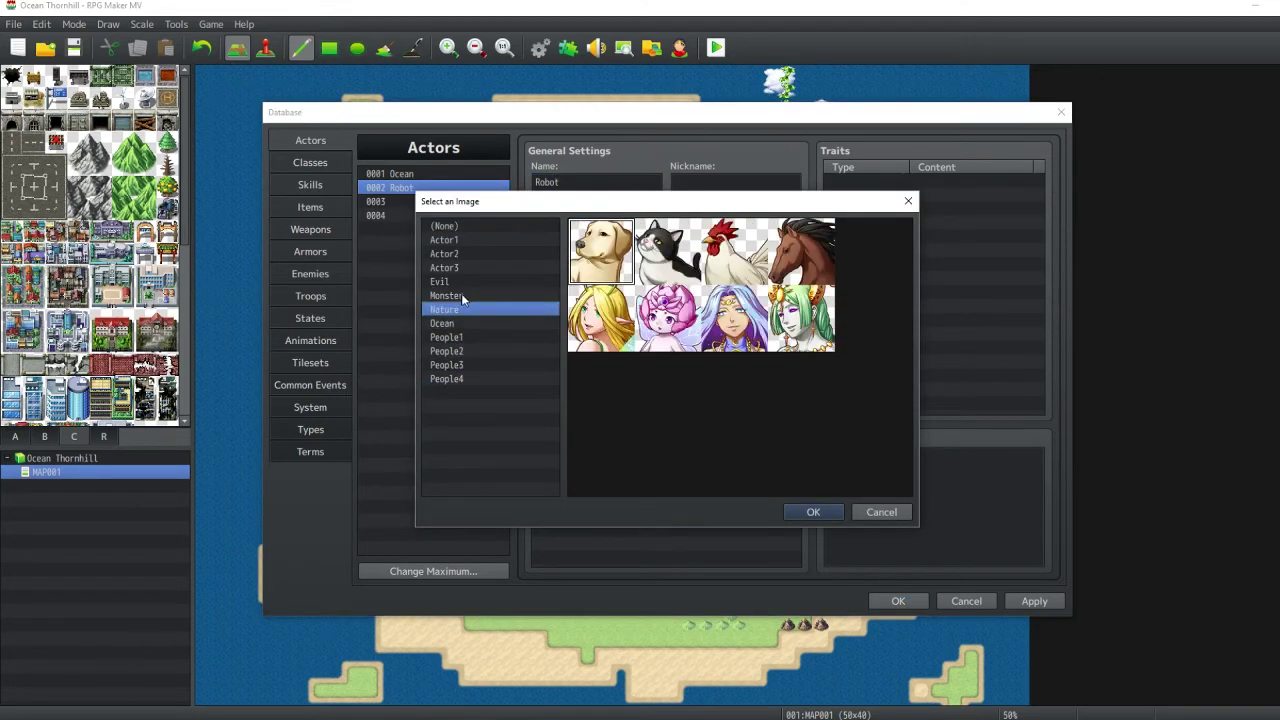
pyautogui.click(465, 296)
pyautogui.click(463, 283)
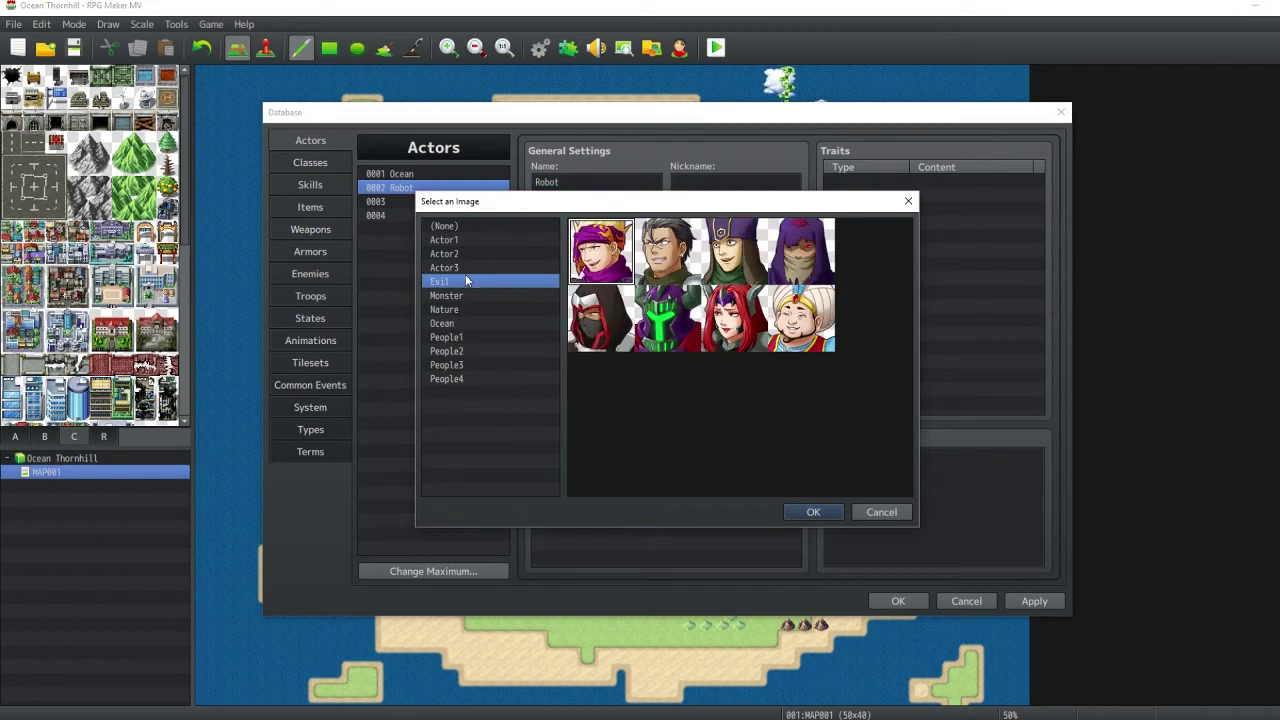
pyautogui.click(463, 268)
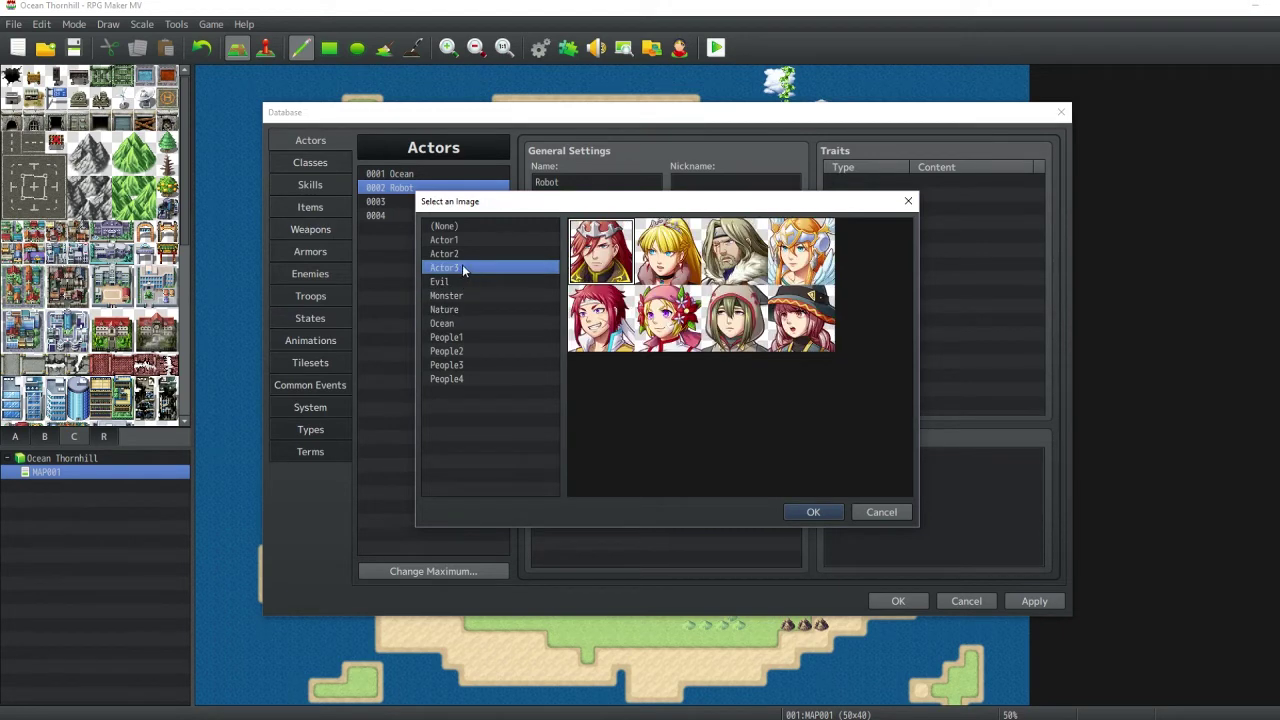
pyautogui.click(462, 254)
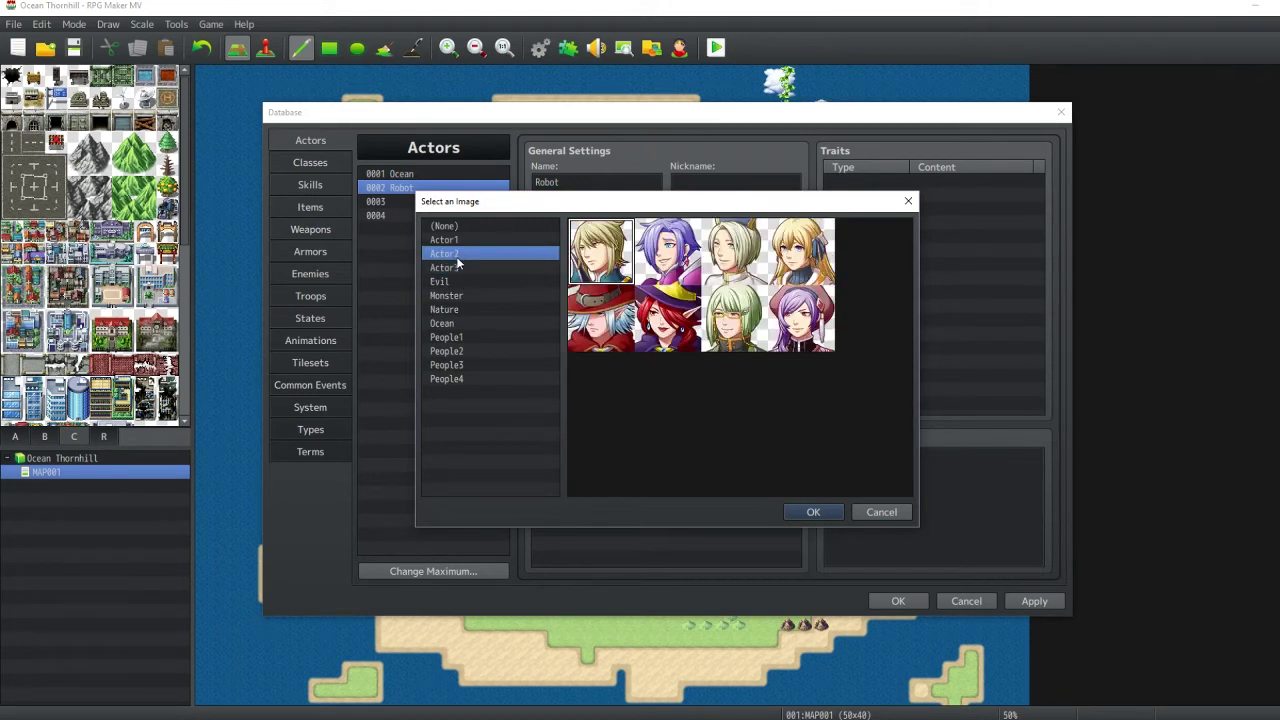
pyautogui.click(478, 365)
pyautogui.click(482, 382)
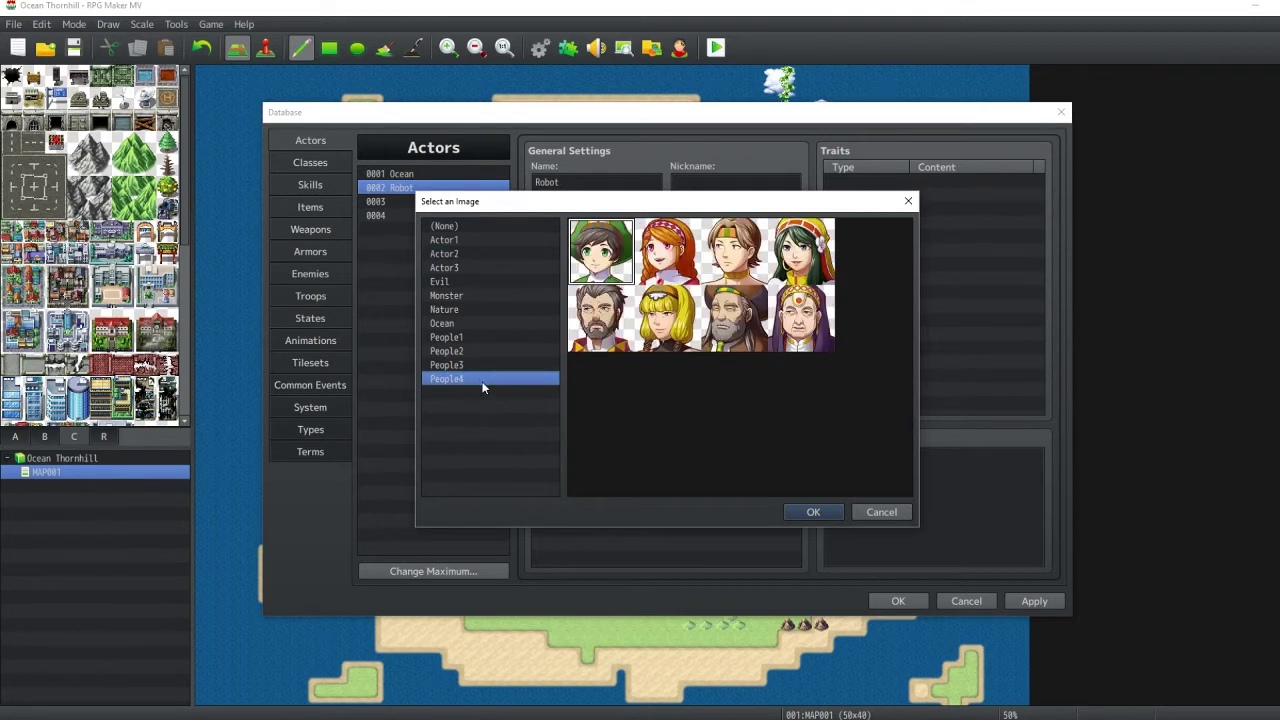
pyautogui.click(462, 352)
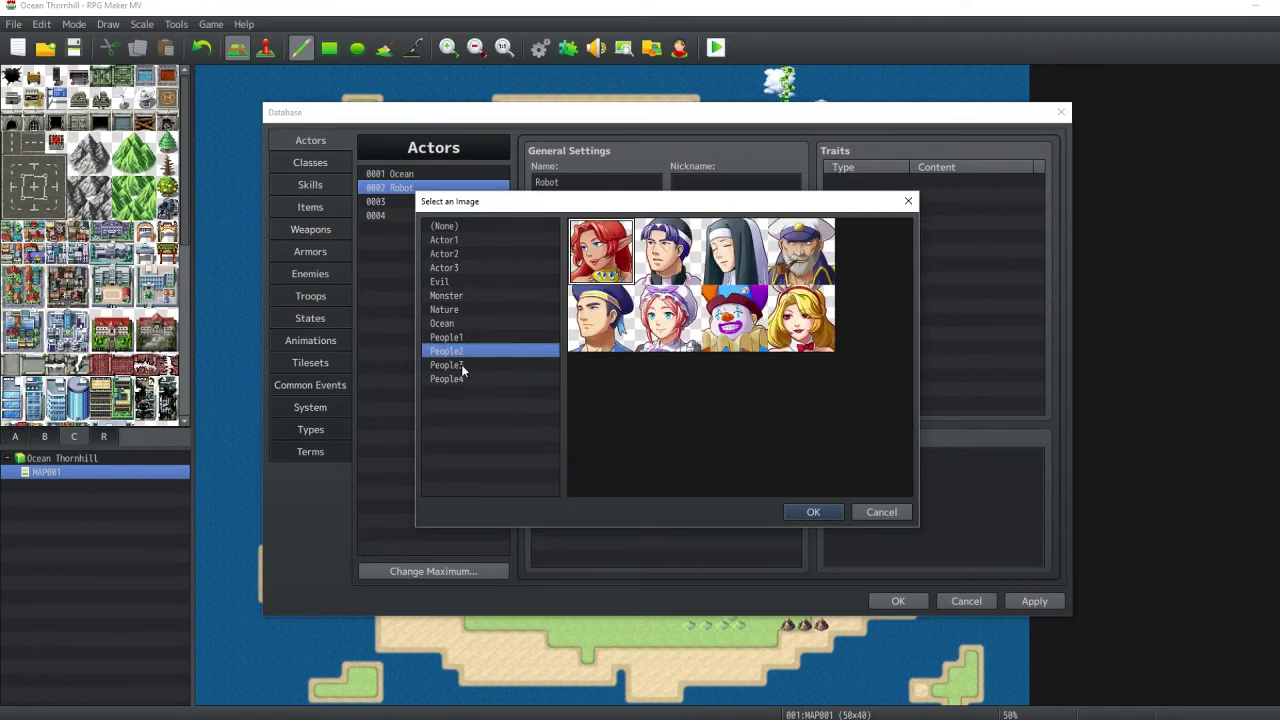
pyautogui.press('Up')
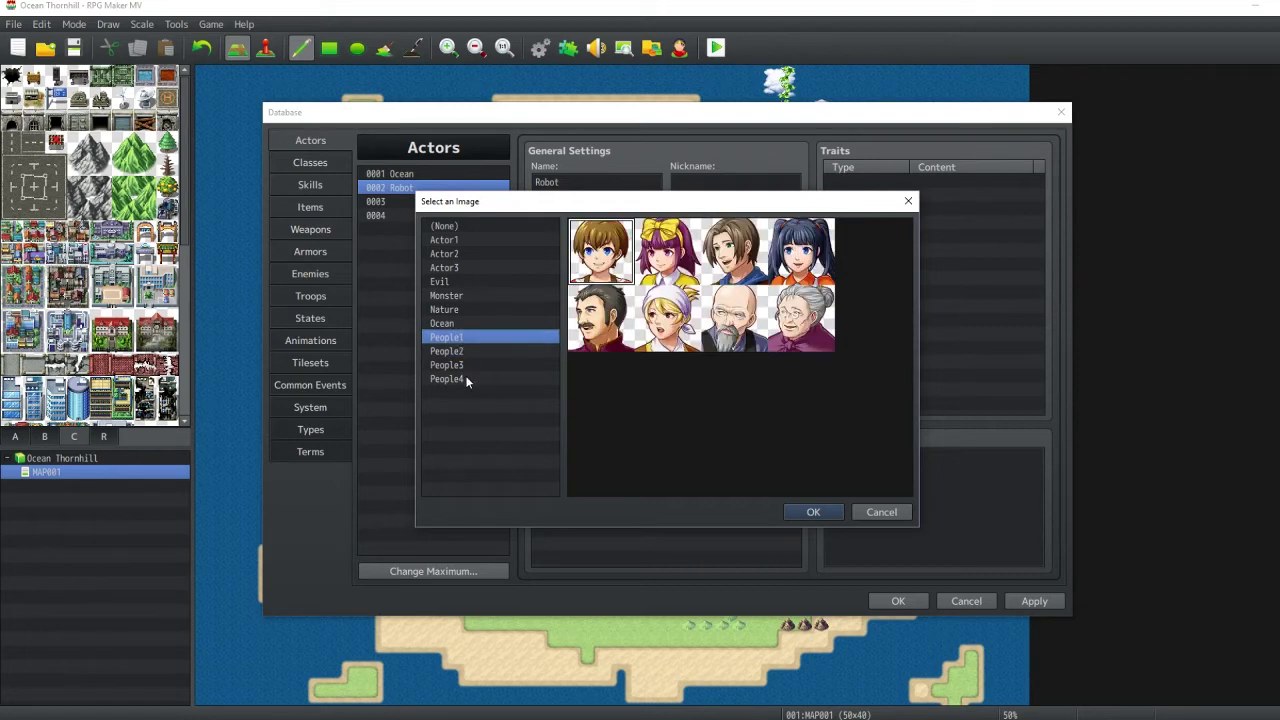
pyautogui.click(445, 327)
pyautogui.click(443, 314)
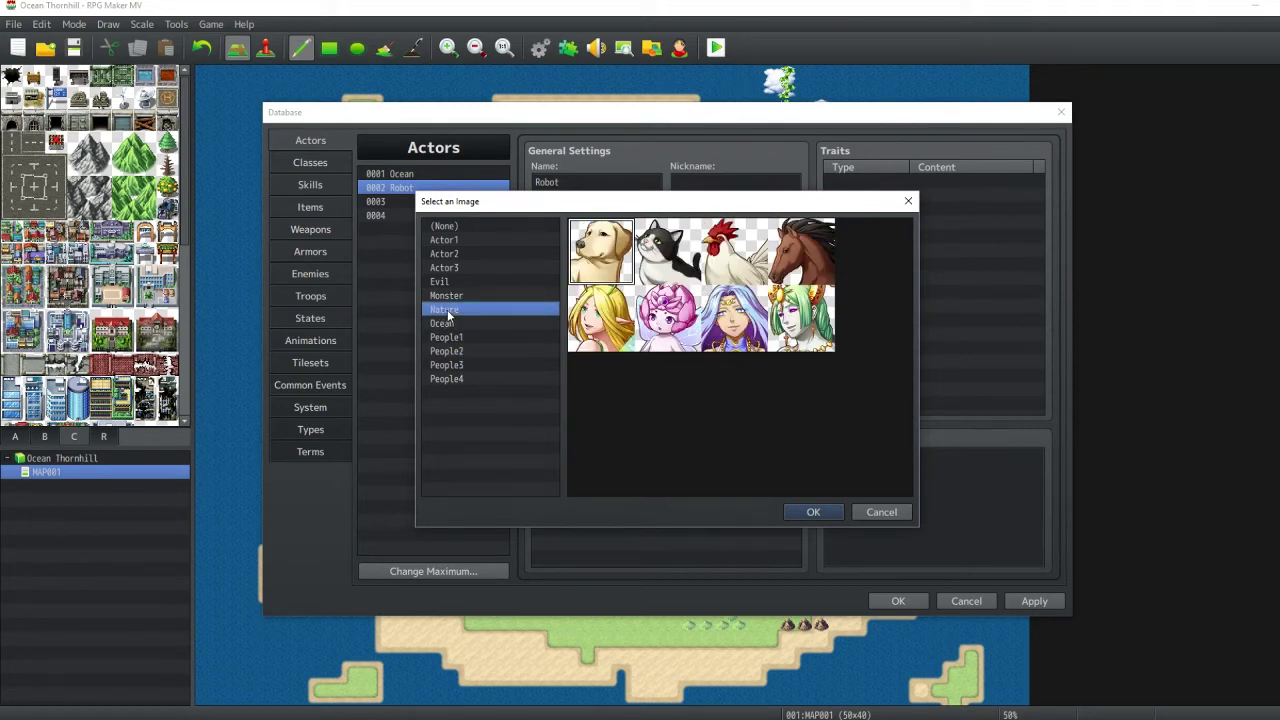
pyautogui.click(444, 297)
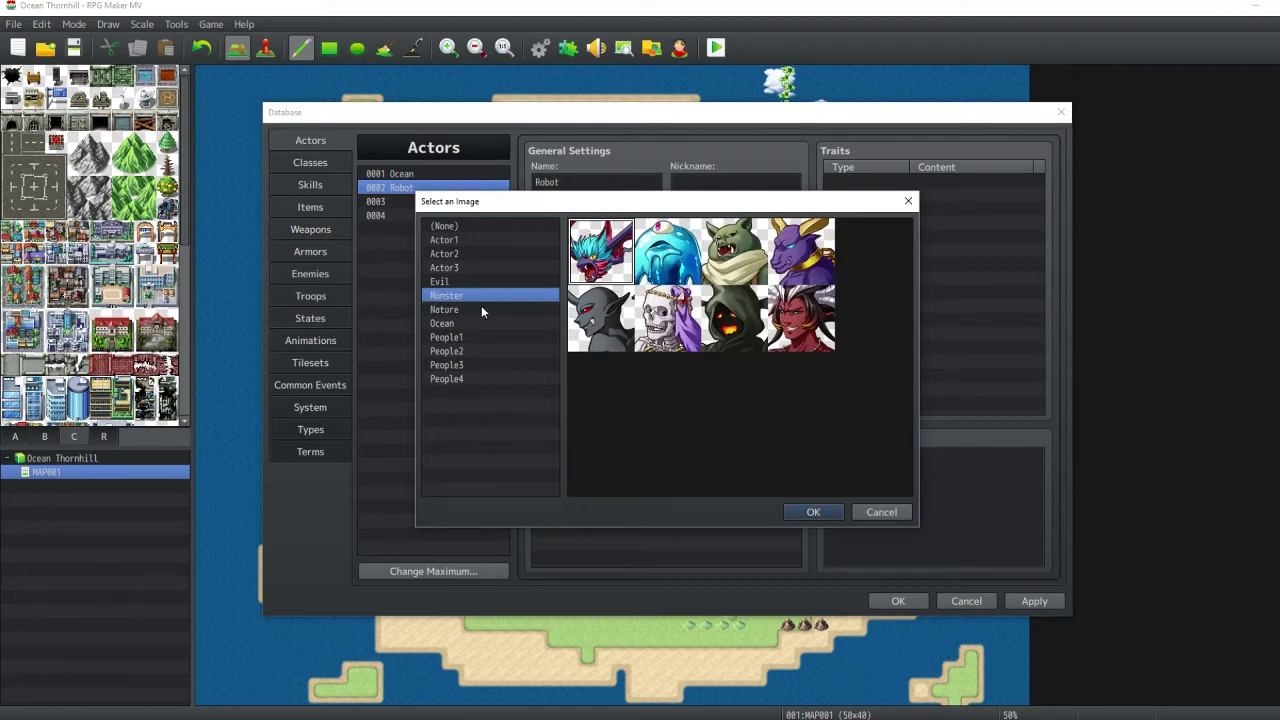
pyautogui.click(458, 282)
pyautogui.click(665, 340)
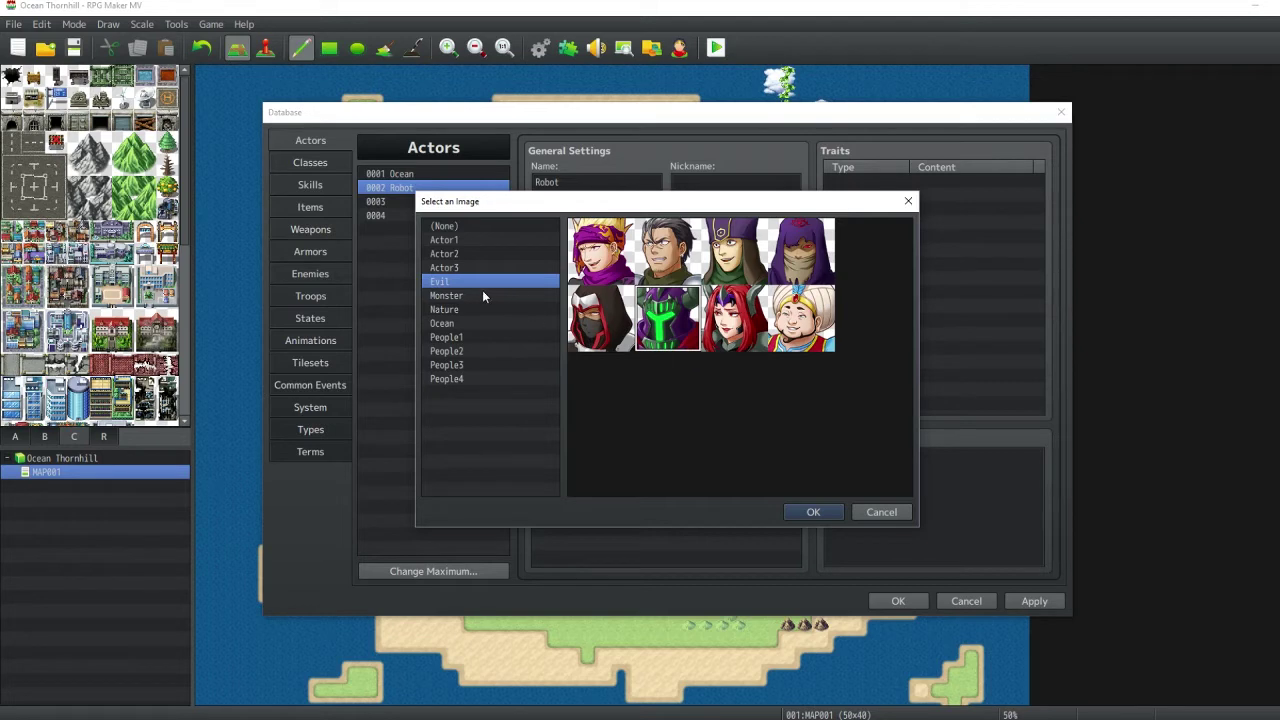
# - Set Robot's face image to the blond man in the blue outfit from the Actor1 set
pyautogui.click(457, 267)
pyautogui.click(458, 281)
pyautogui.click(457, 268)
pyautogui.click(454, 255)
pyautogui.click(451, 241)
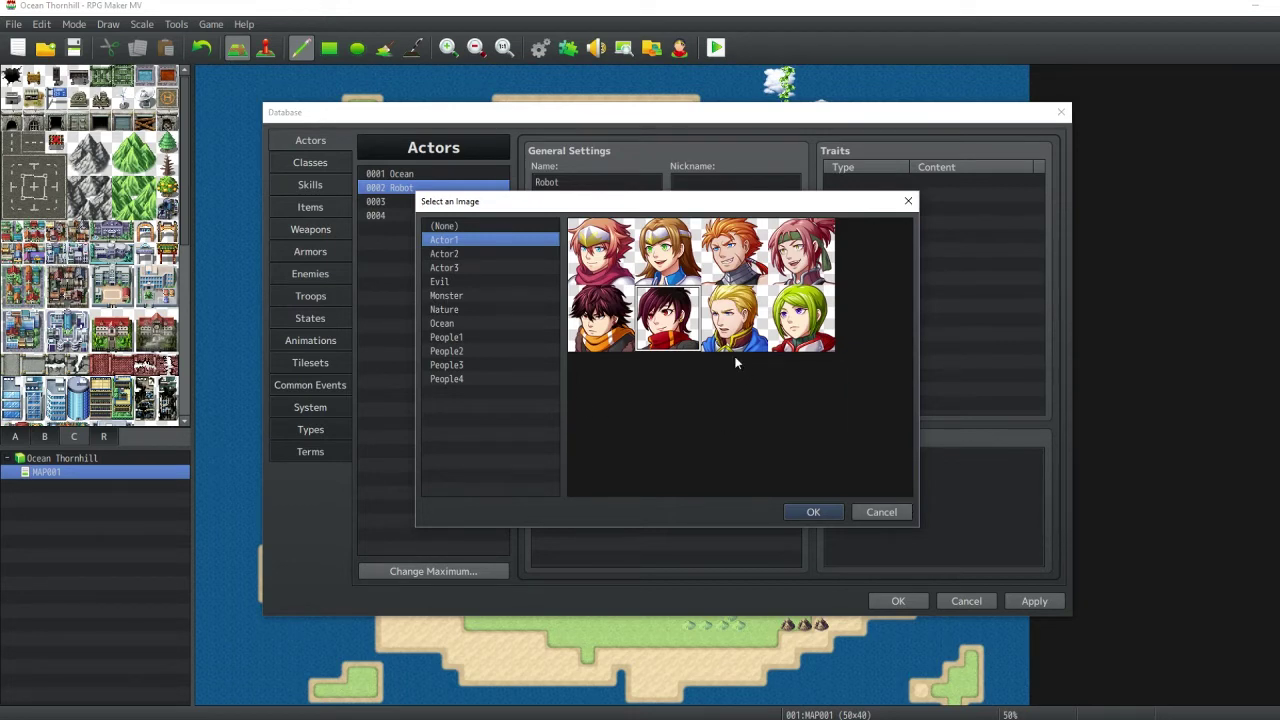
pyautogui.doubleClick(735, 318)
pyautogui.doubleClick(646, 356)
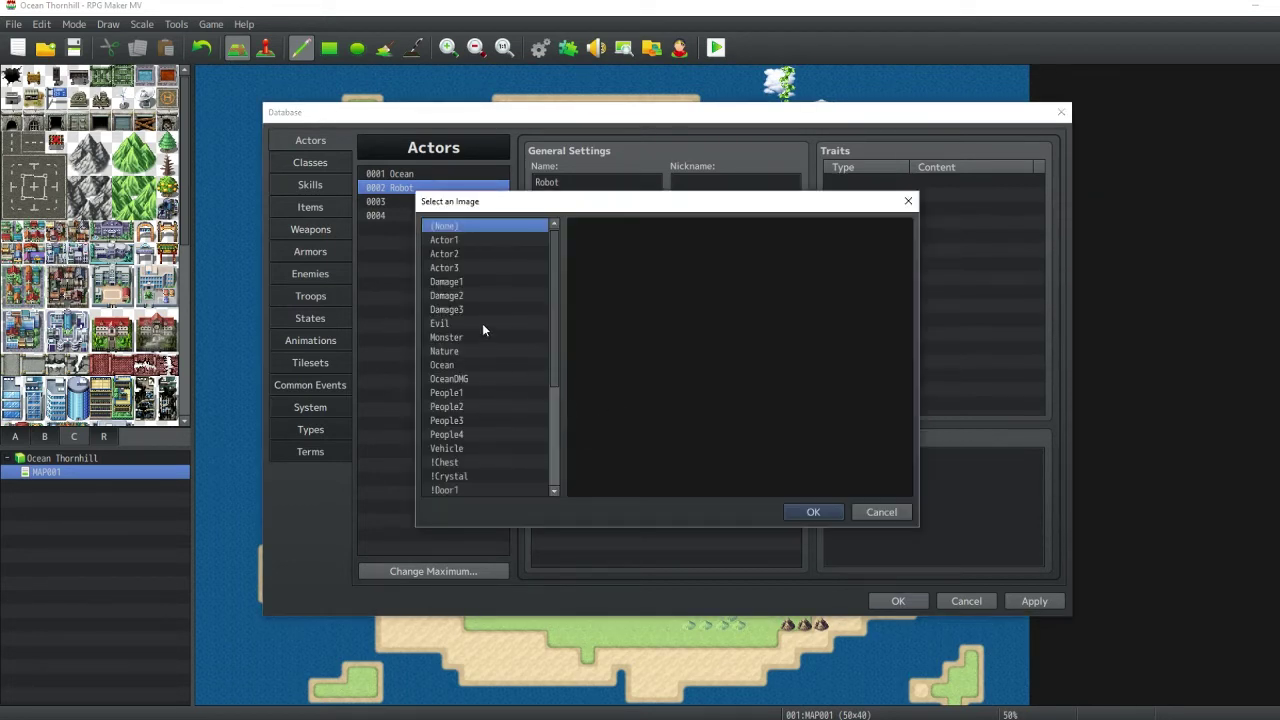
pyautogui.click(460, 240)
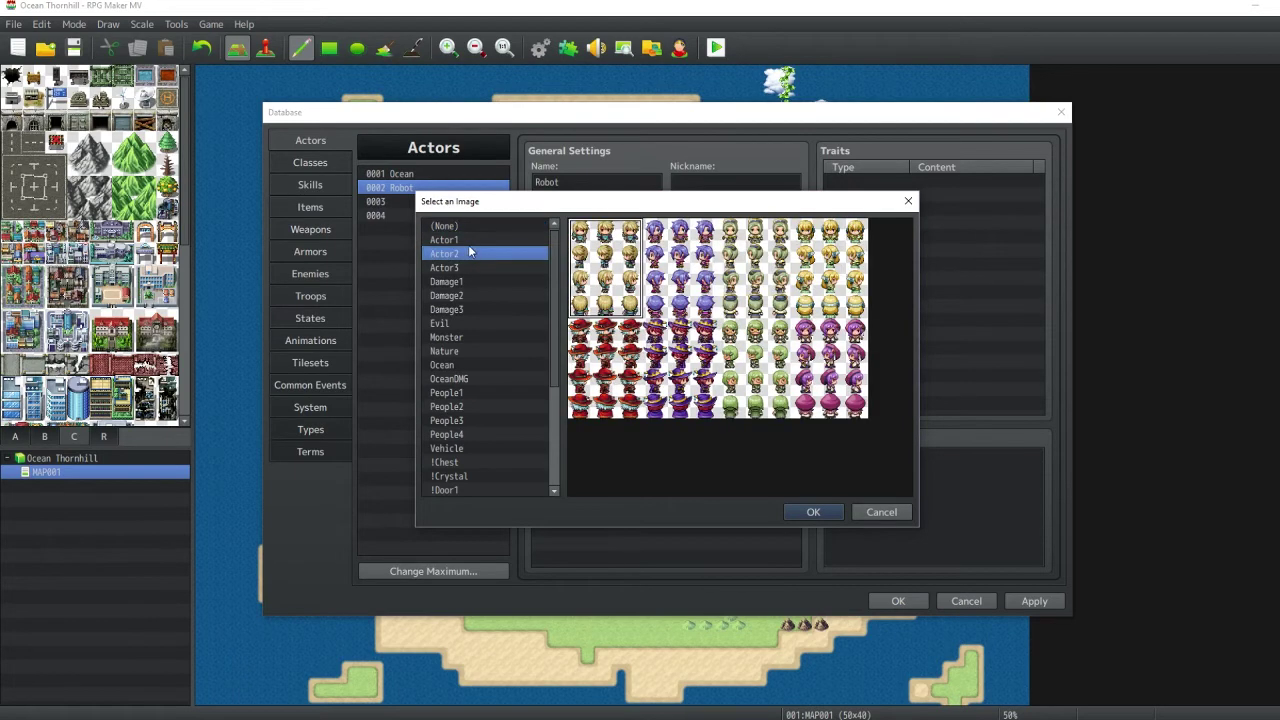
pyautogui.click(880, 511)
pyautogui.doubleClick(598, 380)
pyautogui.click(890, 512)
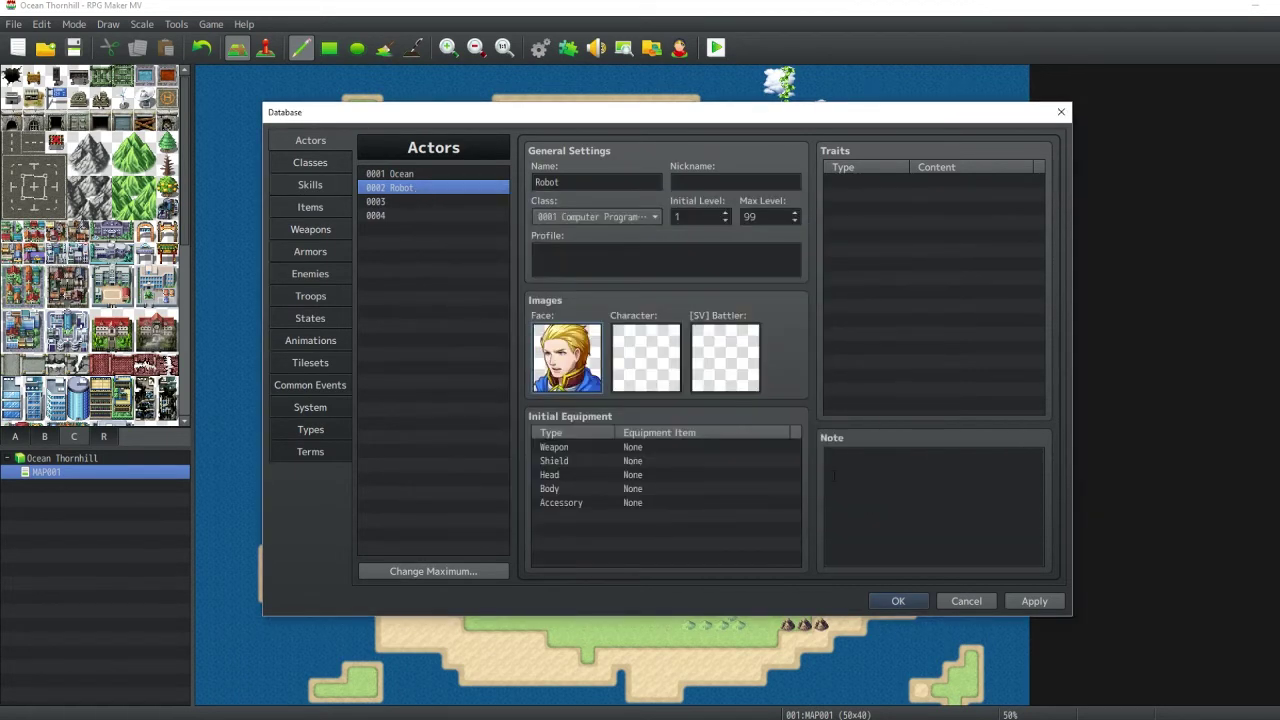
# - Set Robot's character sprite to the matching blond man in blue from the Actor1 set
pyautogui.doubleClick(660, 366)
pyautogui.click(470, 241)
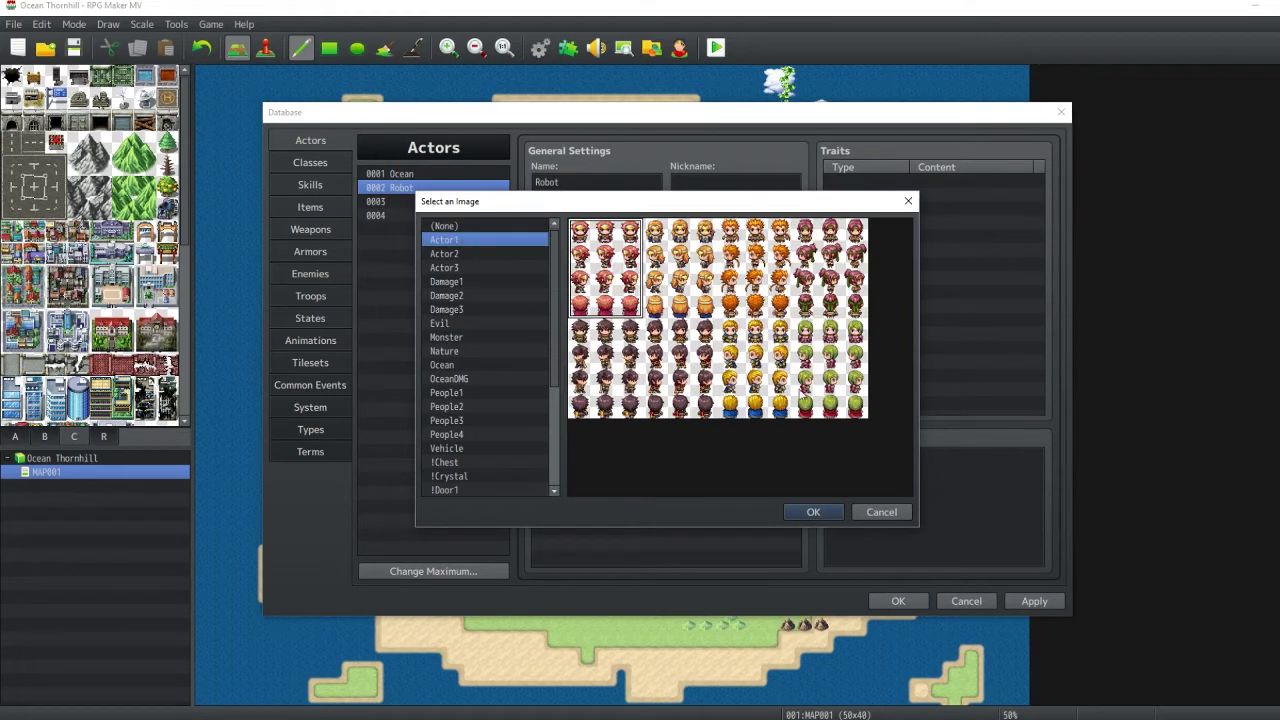
pyautogui.click(756, 382)
pyautogui.click(813, 512)
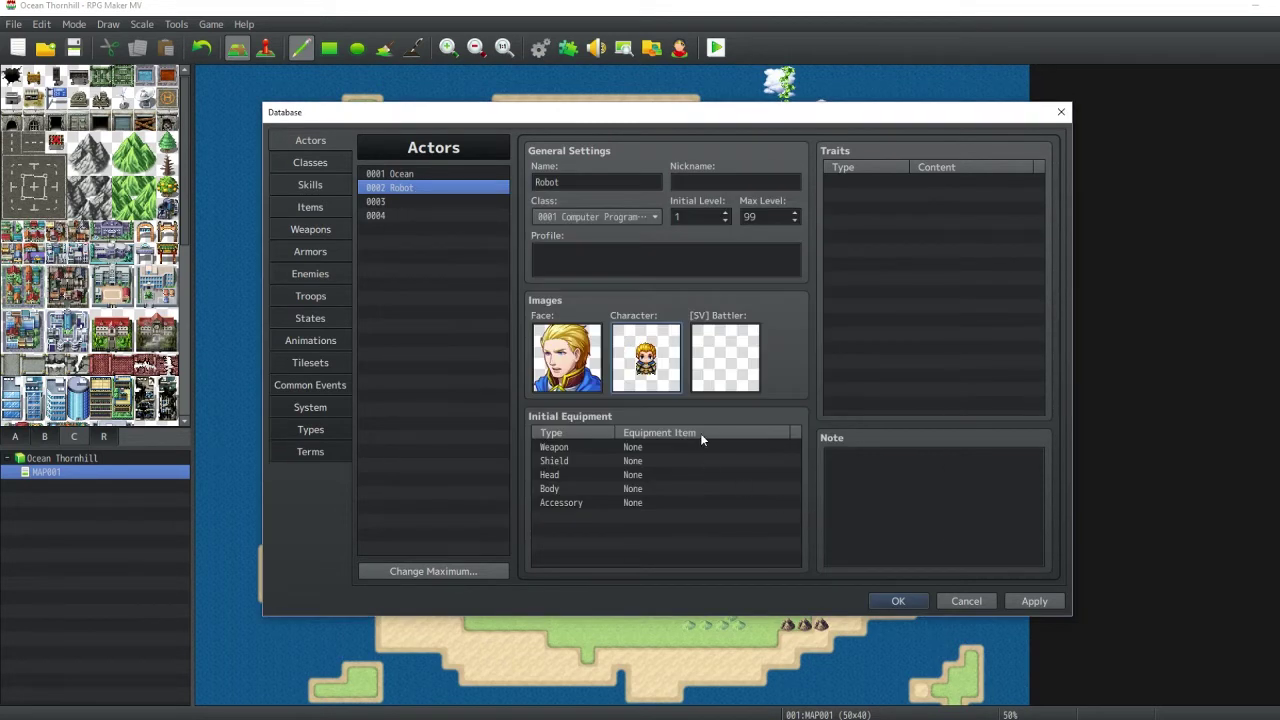
# - Set Robot's side-view battler to the blond figure in blue from the Actor1 series and apply the changes
pyautogui.doubleClick(727, 357)
pyautogui.click(457, 241)
pyautogui.click(460, 255)
pyautogui.click(462, 282)
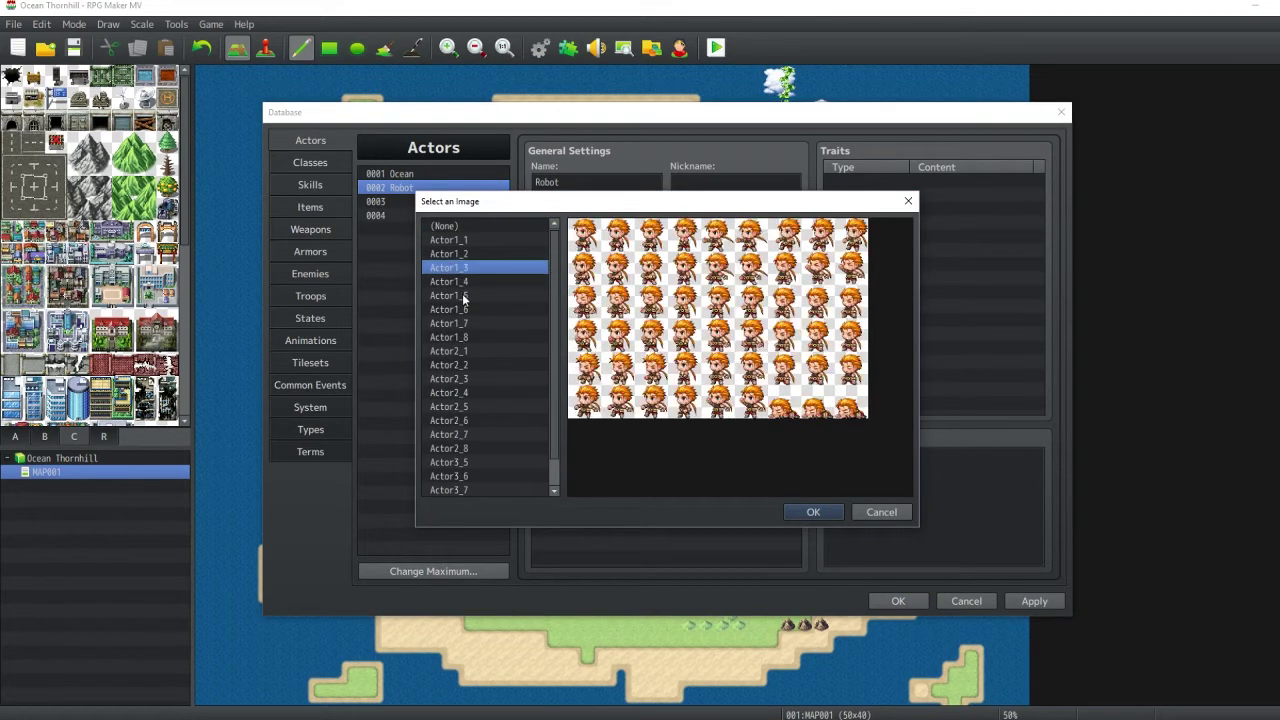
pyautogui.click(470, 324)
pyautogui.scroll(-1, 470, 330)
pyautogui.click(476, 310)
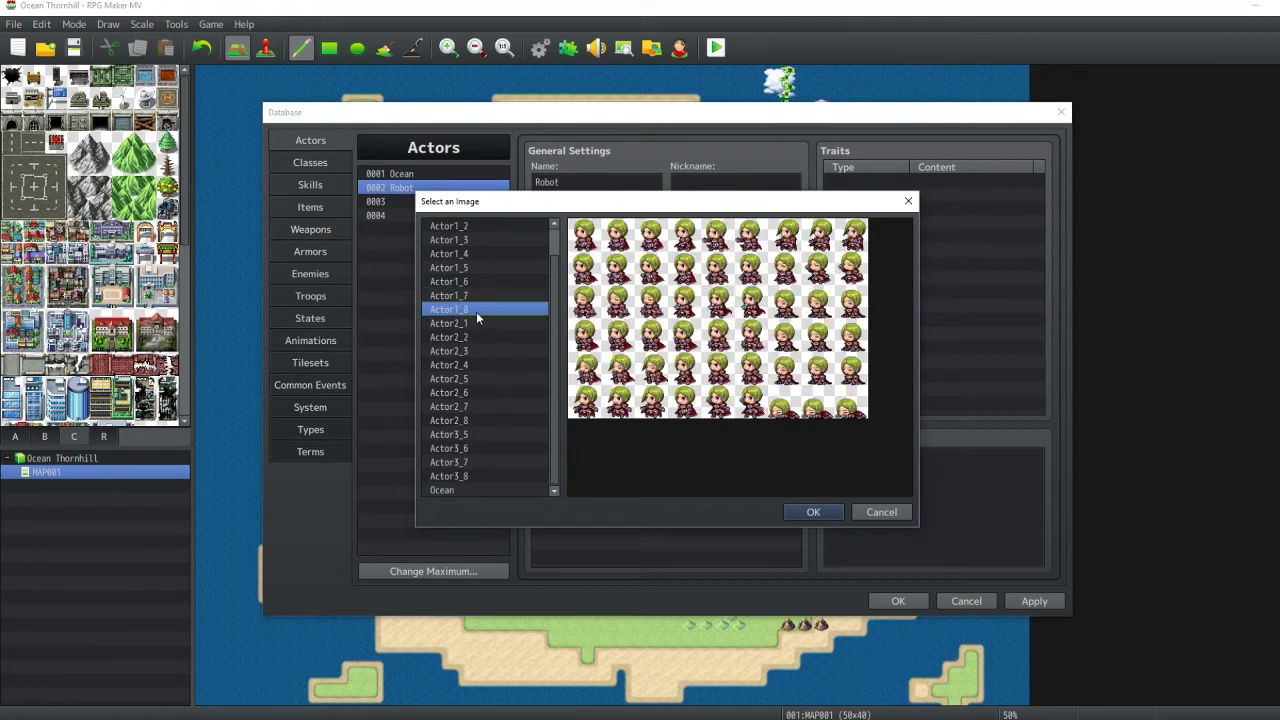
pyautogui.press('Escape')
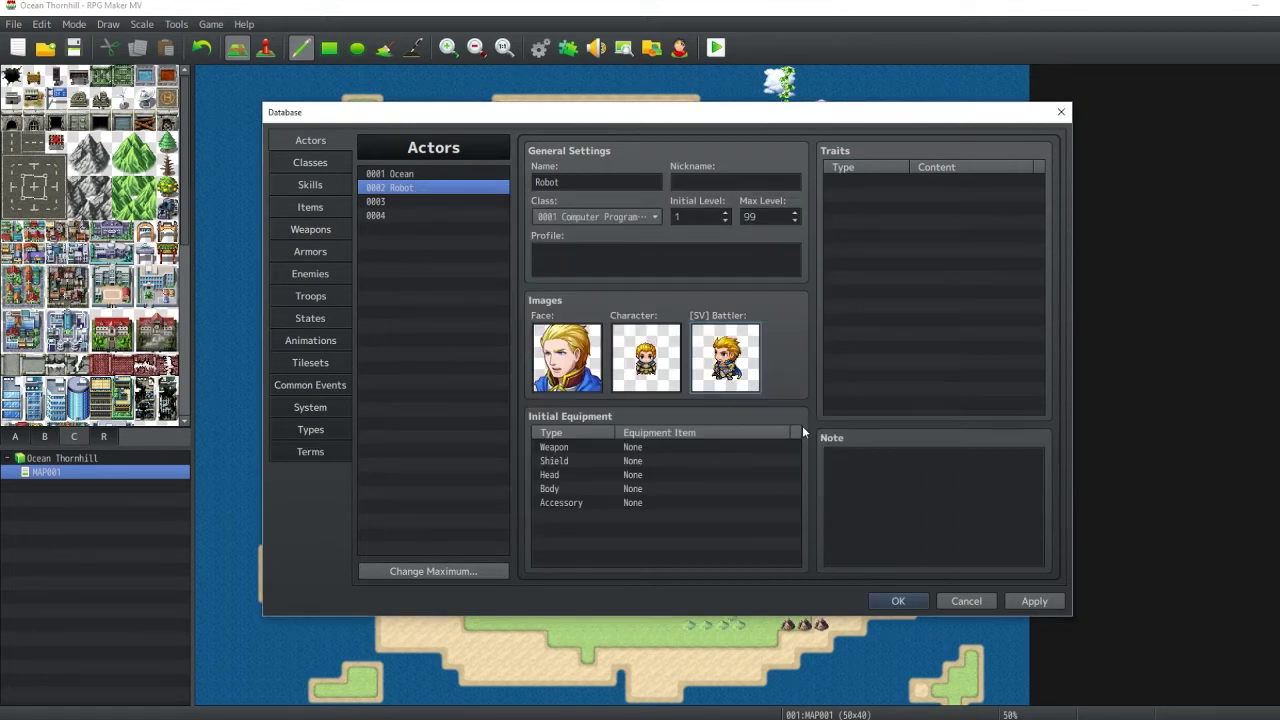
pyautogui.click(1040, 606)
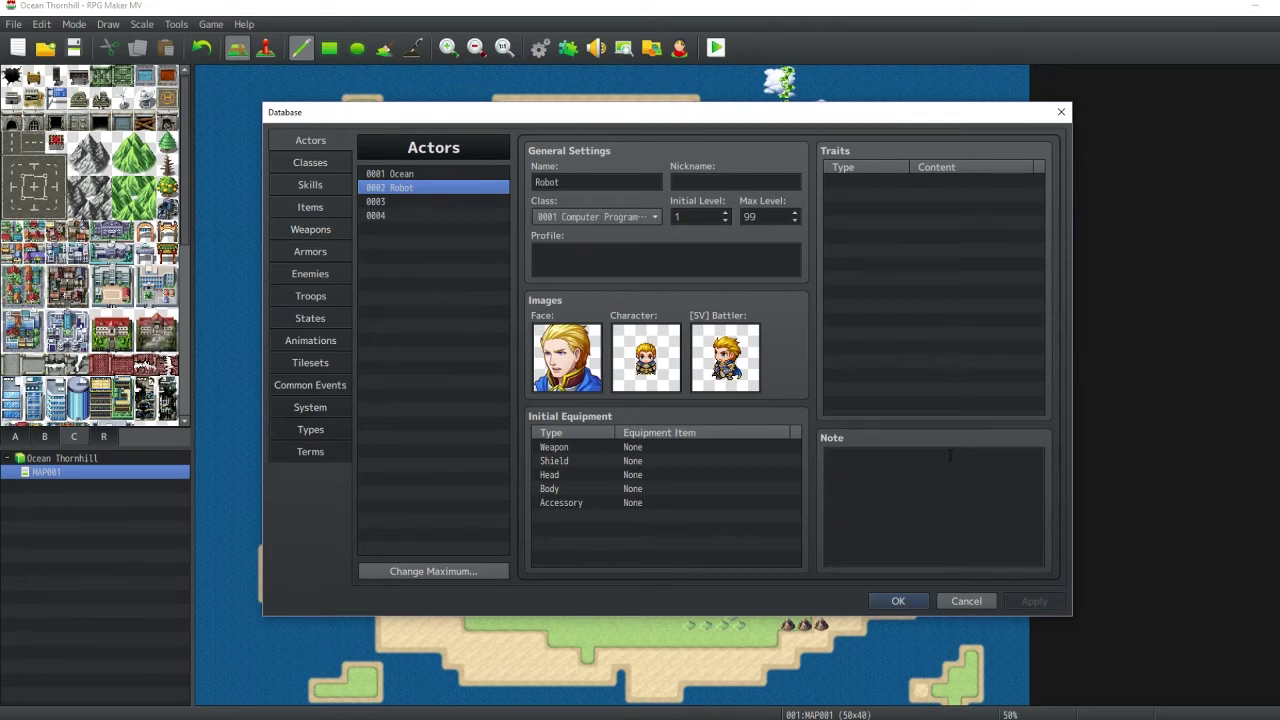
# - Give the first actor, Ocean, the nickname "Gremlin", apply it, and close the database
pyautogui.click(409, 176)
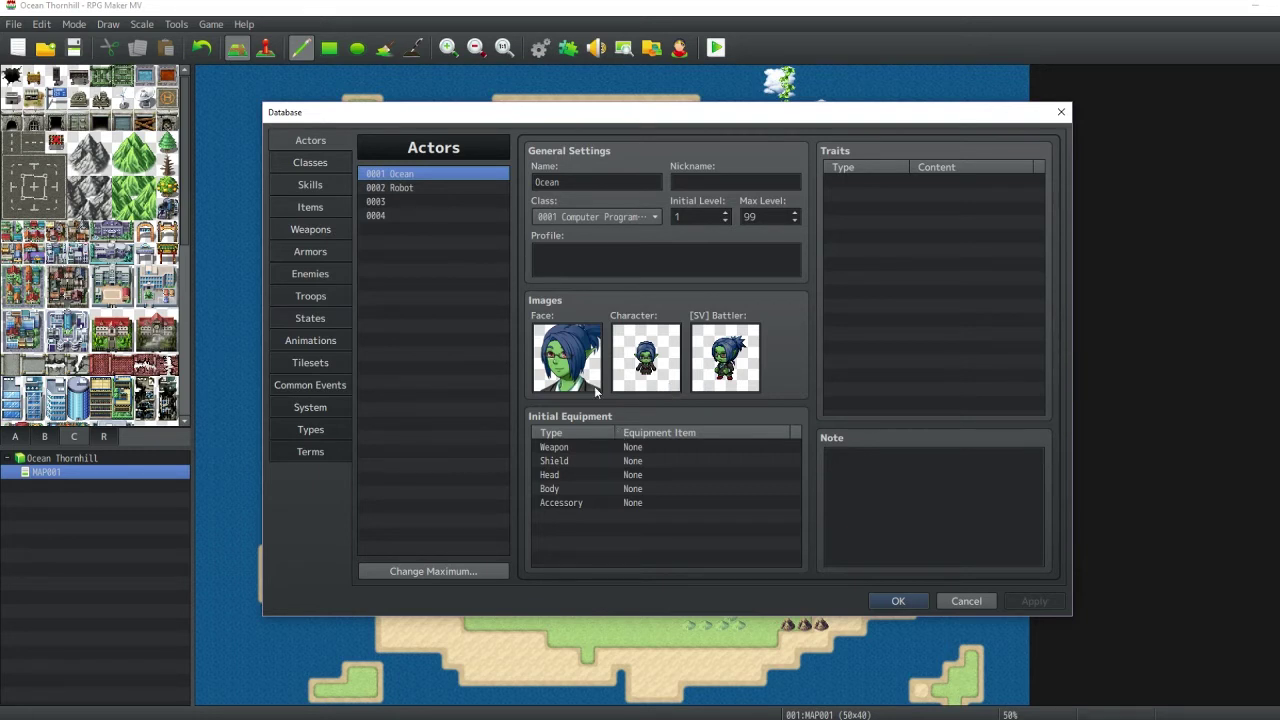
pyautogui.click(733, 184)
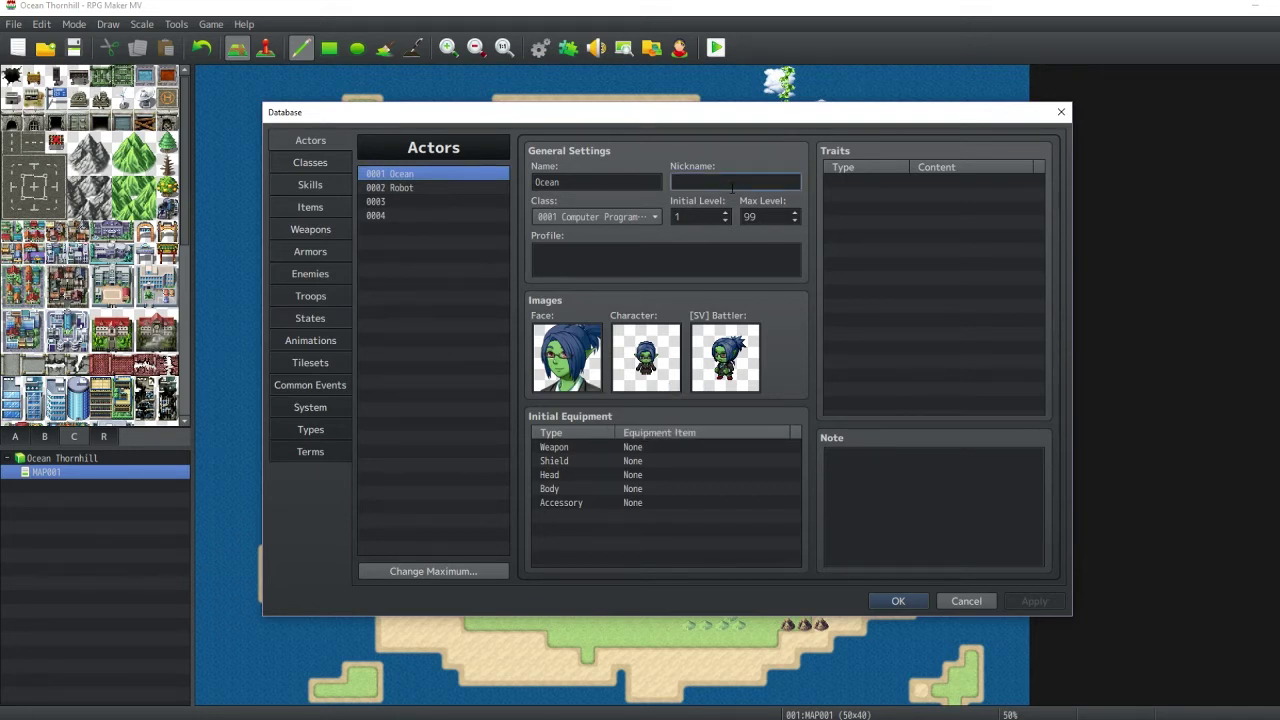
pyautogui.write('Gremlin')
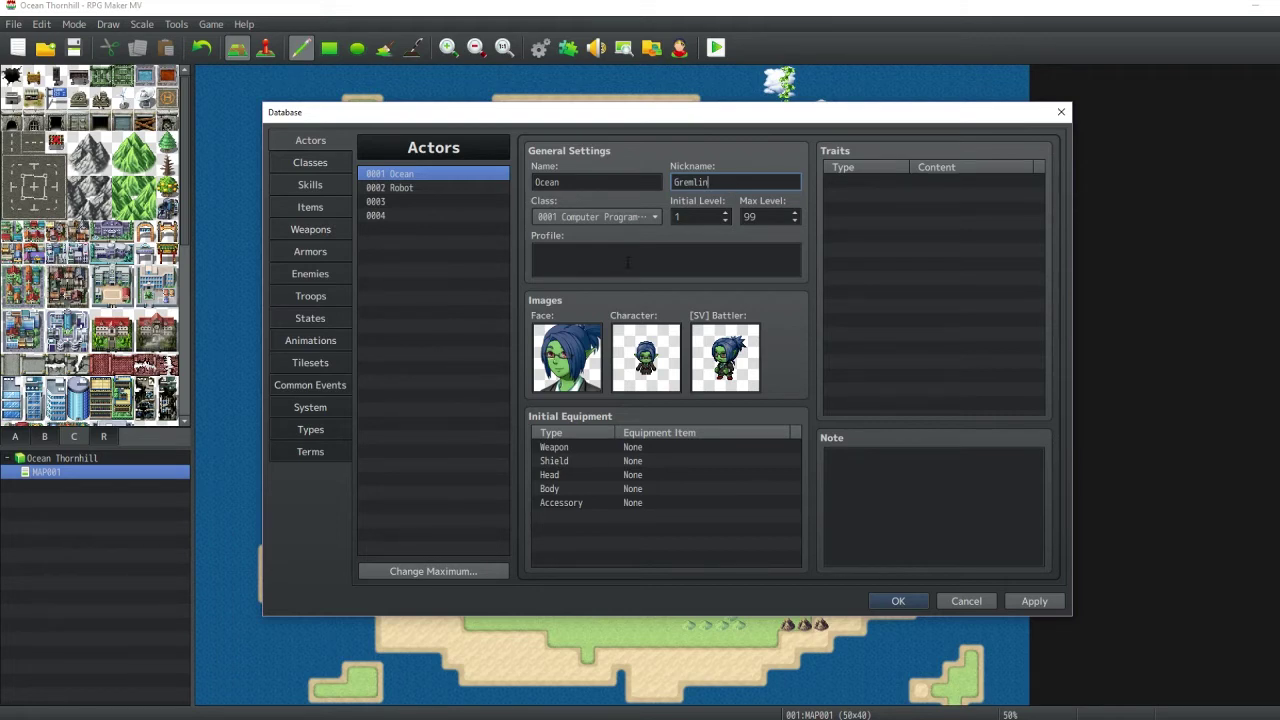
pyautogui.click(740, 258)
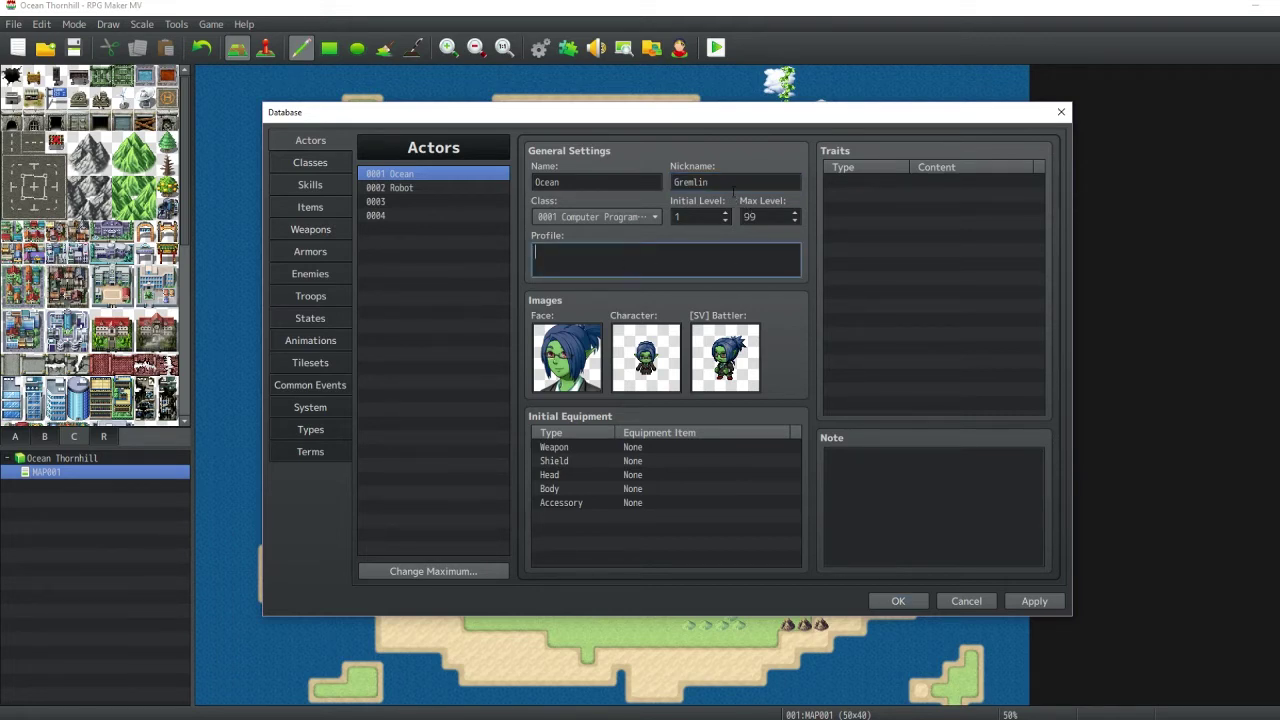
pyautogui.click(1036, 602)
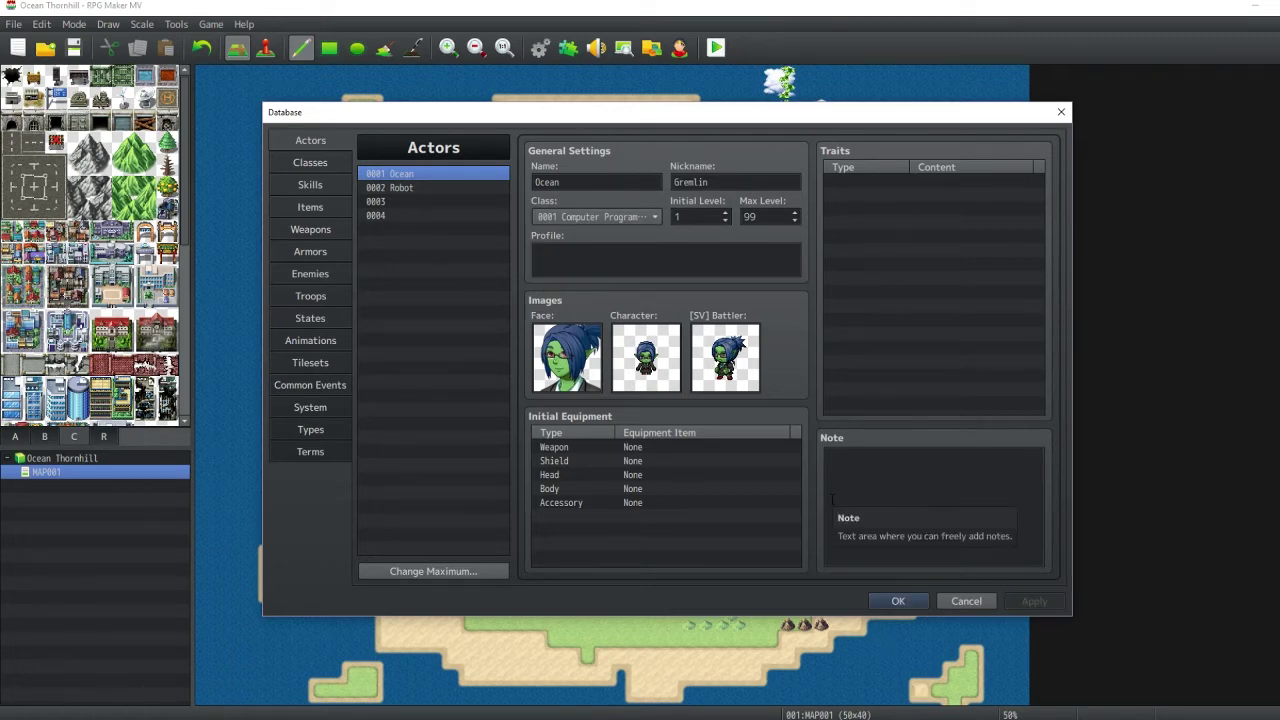
pyautogui.click(415, 189)
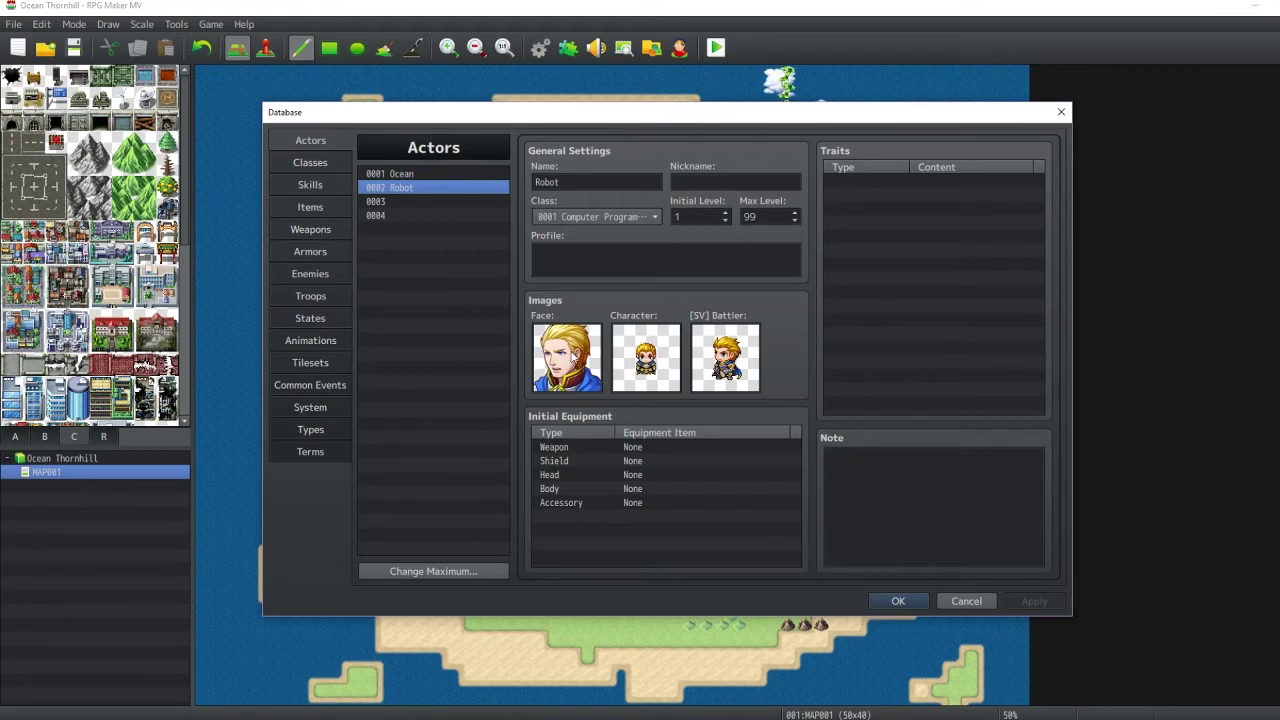
pyautogui.click(902, 606)
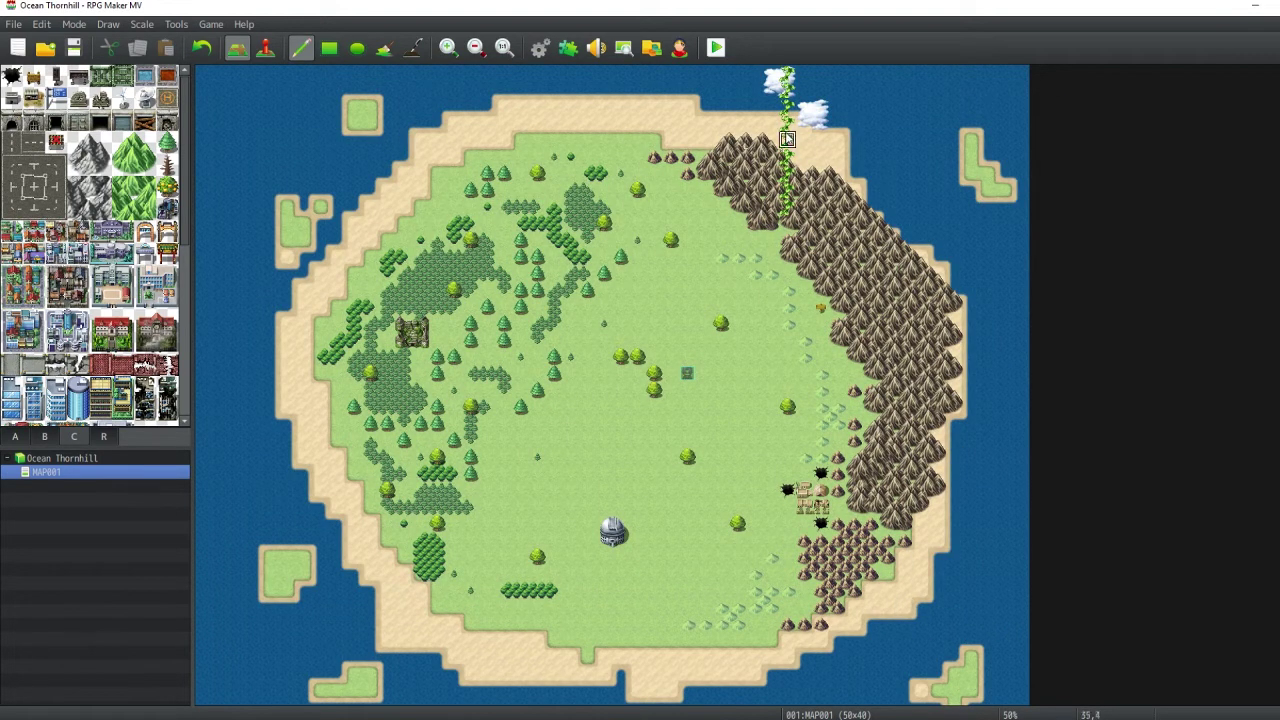
# - Create a new map under the Ocean Thornhill project named "World Map", keeping the 0001 Overworld tileset
pyautogui.scroll(-1, 754, 641)
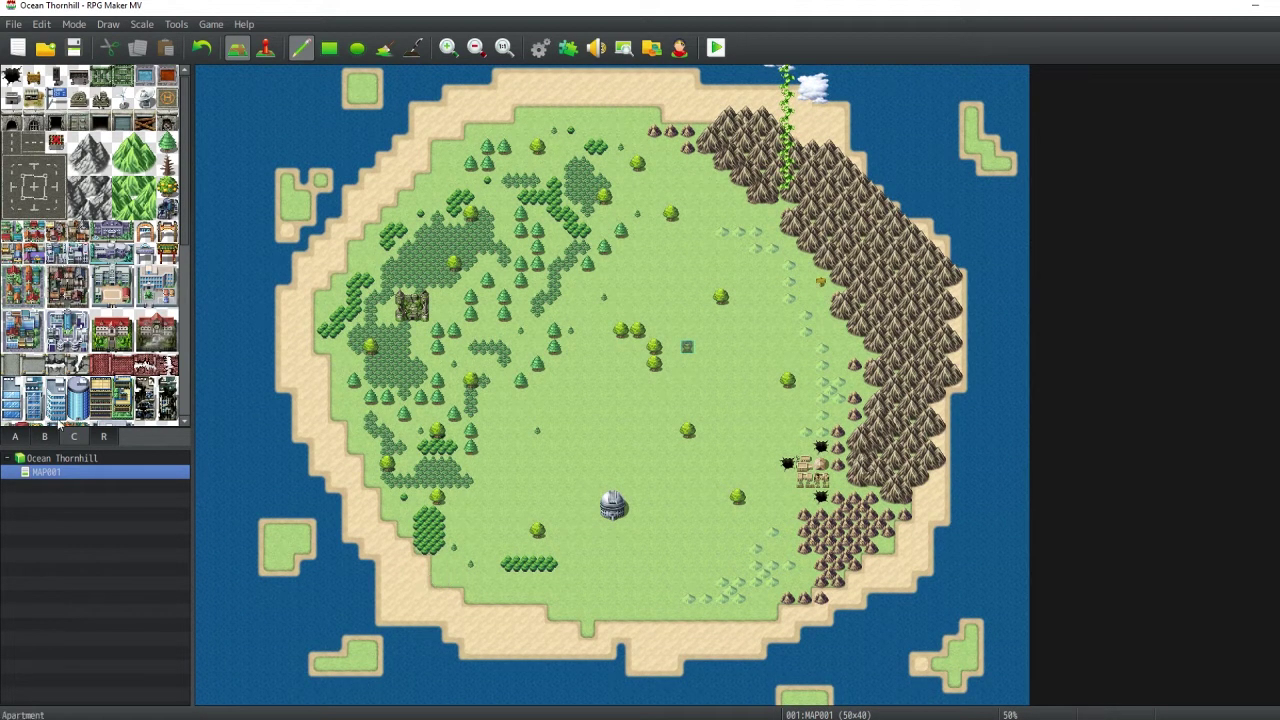
pyautogui.rightClick(64, 463)
pyautogui.click(94, 489)
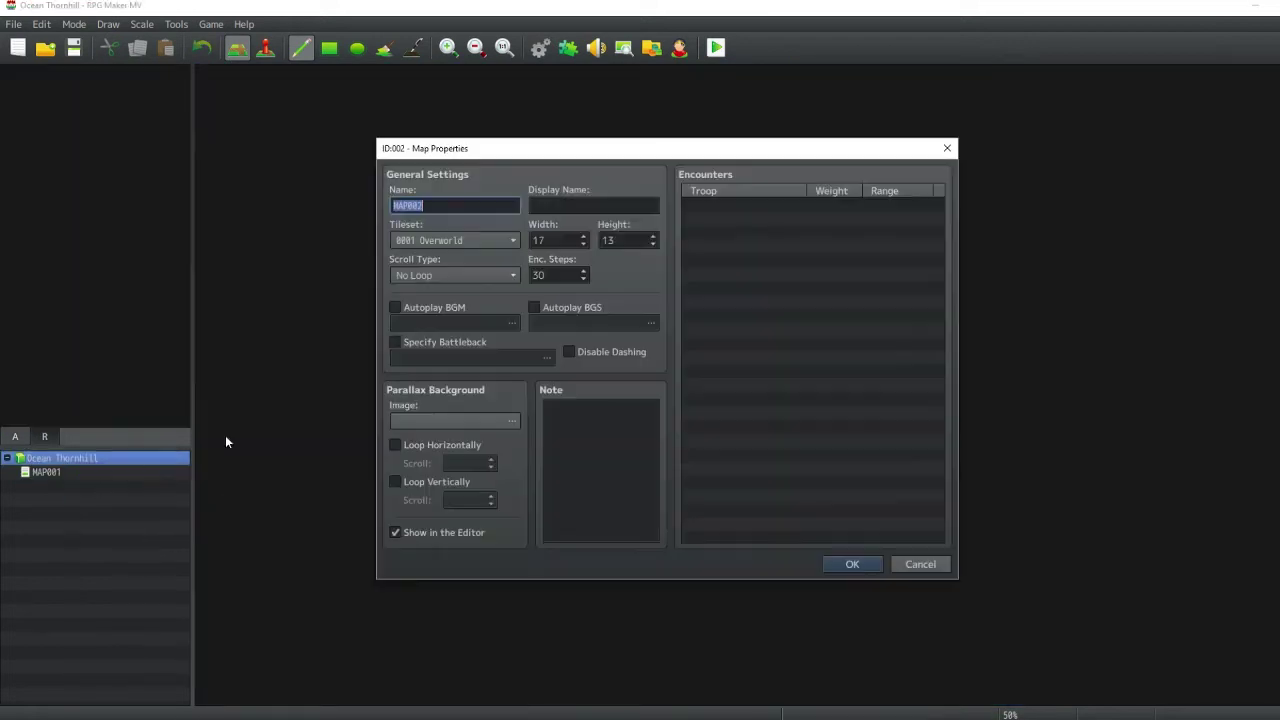
pyautogui.click(467, 241)
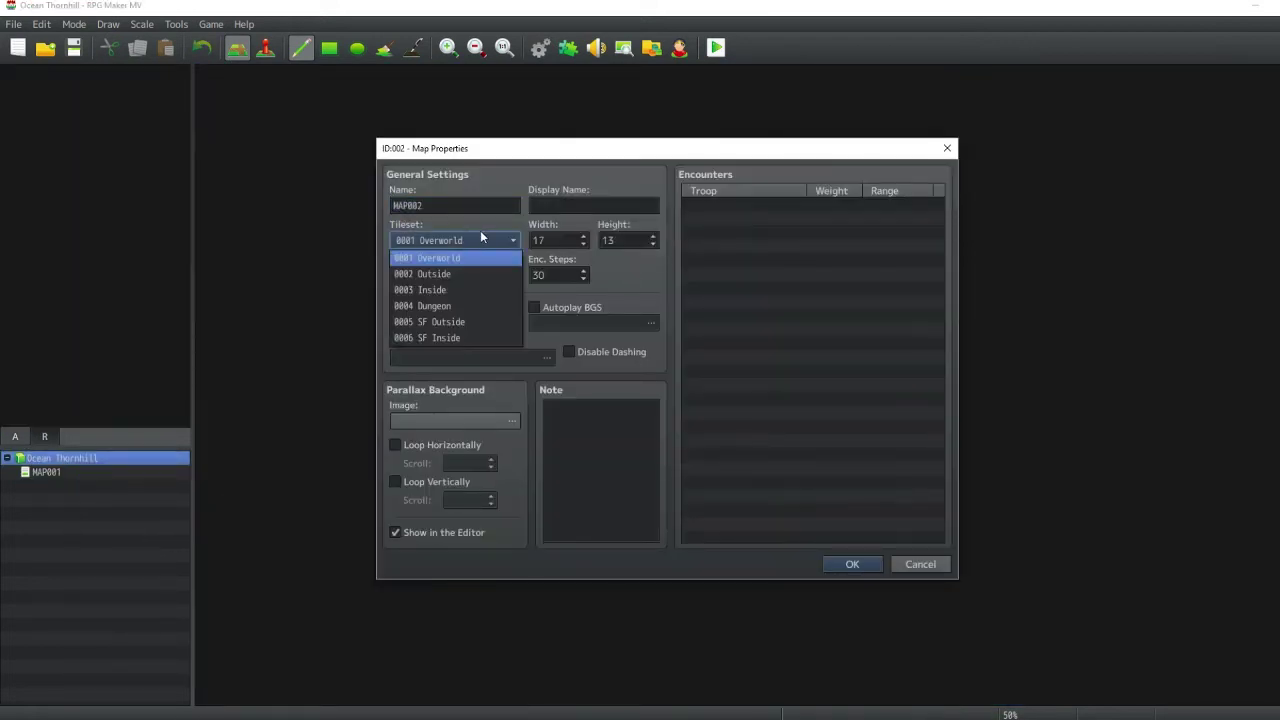
pyautogui.click(480, 230)
pyautogui.click(488, 207)
pyautogui.write('World Map')
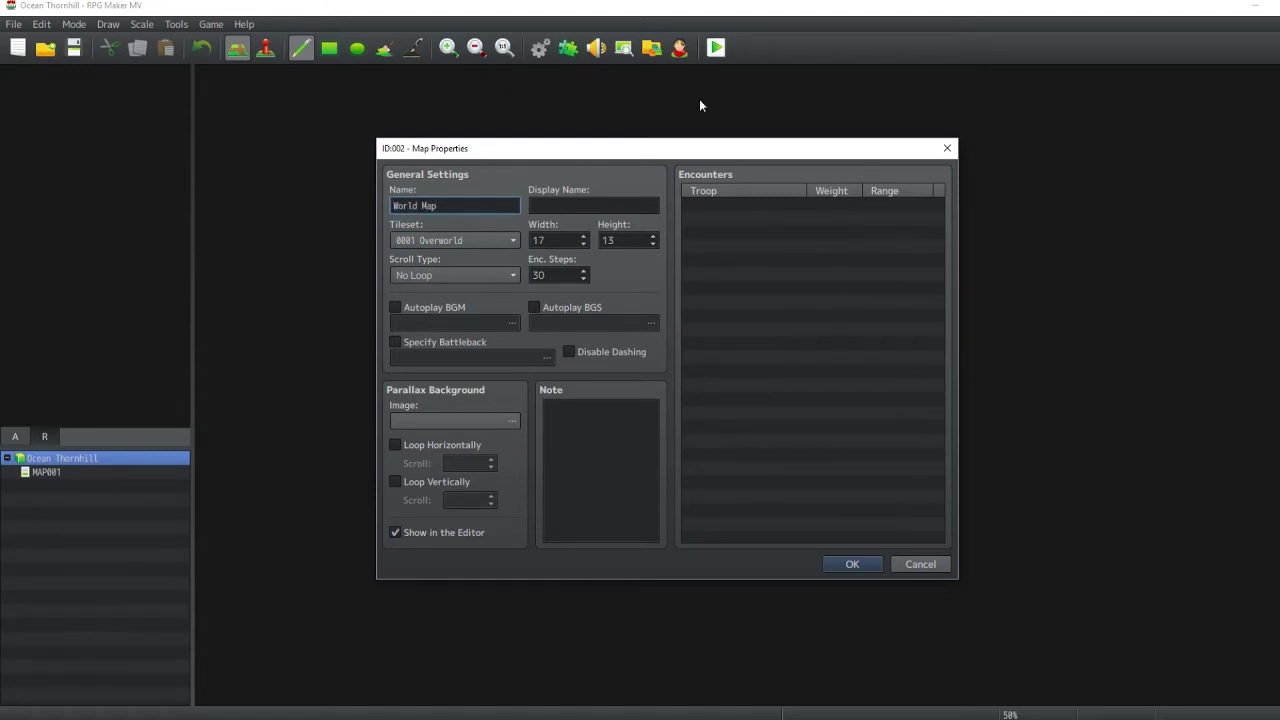
# - Set the new map's width to 50 and height to 30, and finish creating it
pyautogui.doubleClick(552, 240)
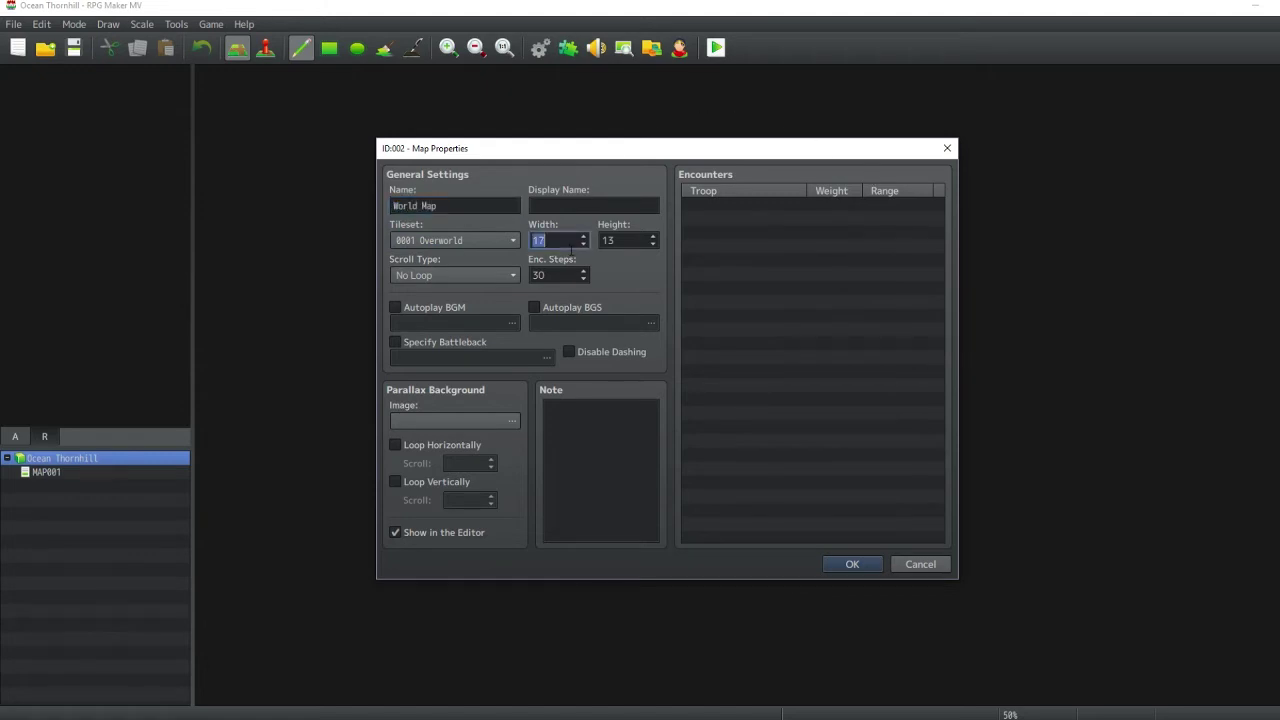
pyautogui.write('50')
pyautogui.press('Tab')
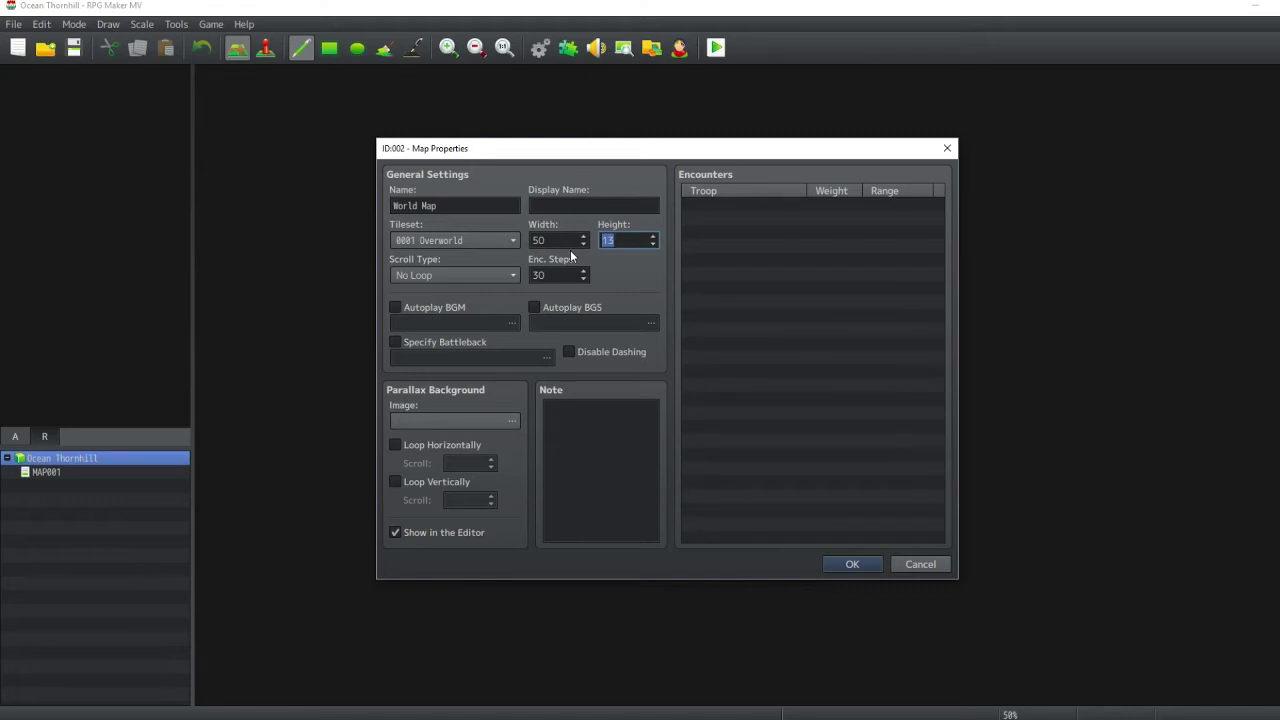
pyautogui.write('309')
pyautogui.press('BackSpace')
pyautogui.click(845, 563)
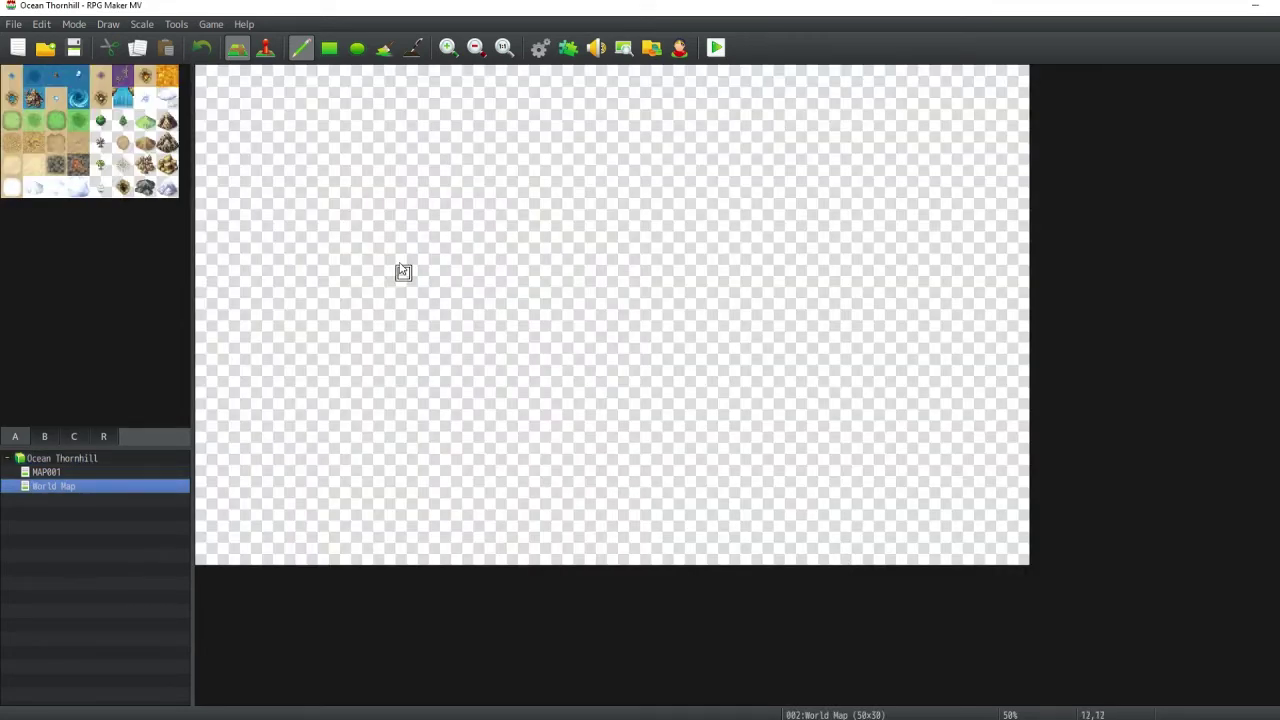
# - Fill the whole World Map with the Deep Sea tile
pyautogui.click(12, 122)
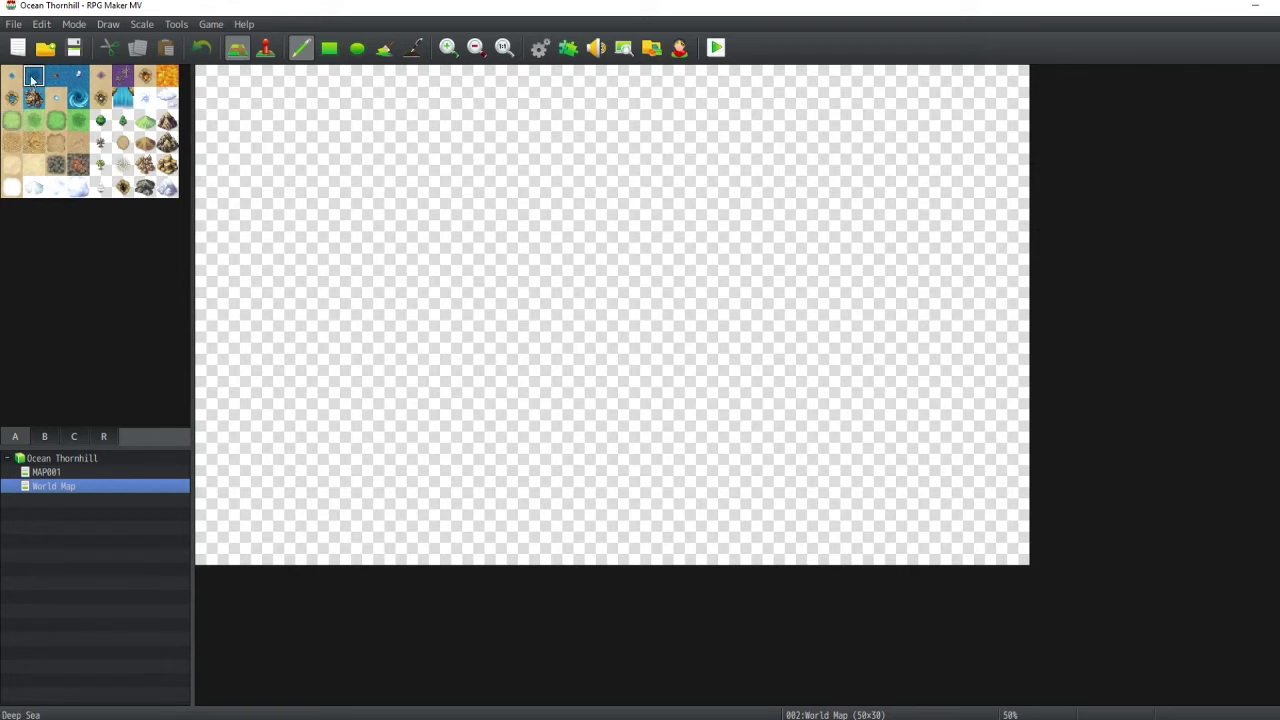
pyautogui.click(384, 48)
pyautogui.click(405, 167)
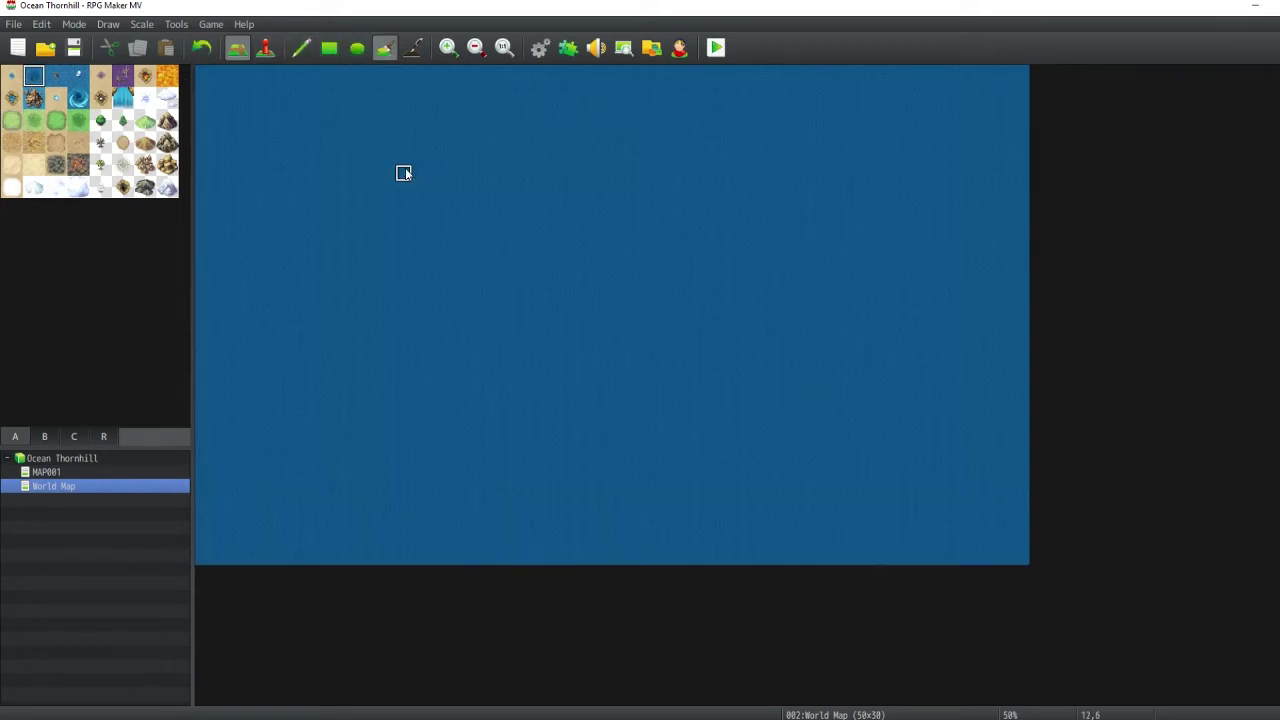
# - Draw a wavy strip of light grass from west to east across the sea and widen its middle into a large landmass
pyautogui.click(11, 120)
pyautogui.click(301, 48)
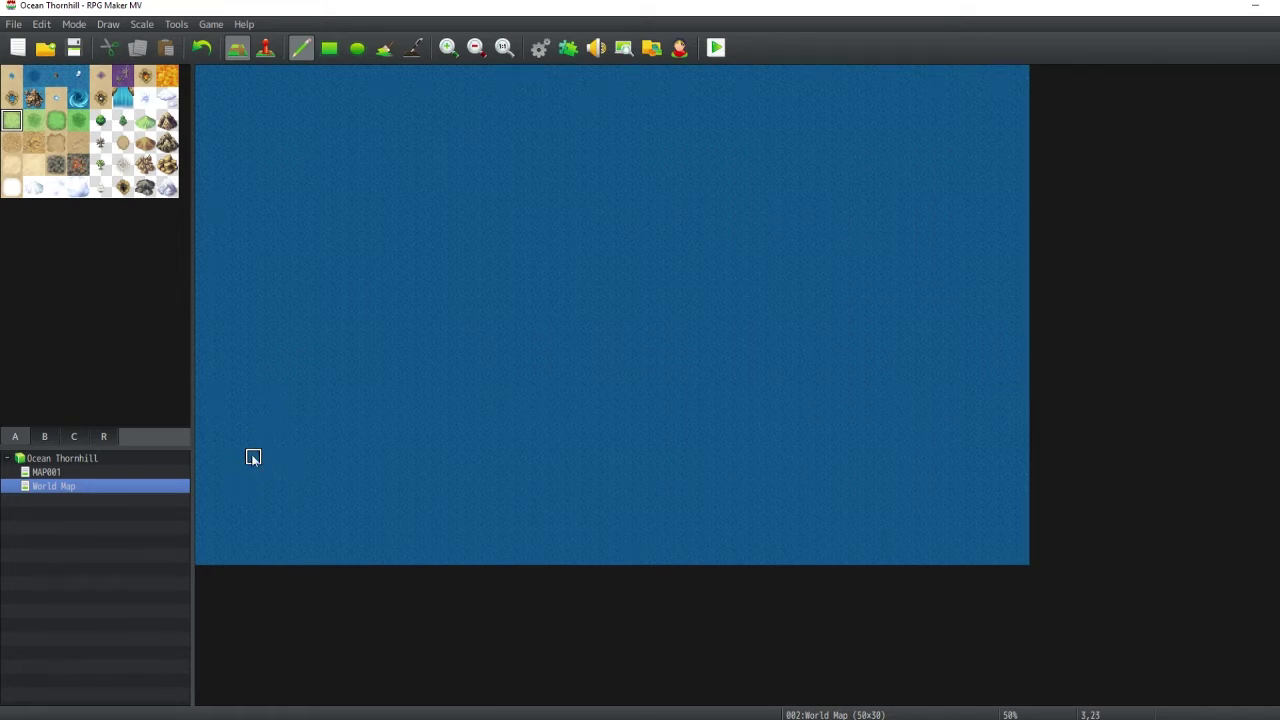
pyautogui.moveTo(253, 456)
pyautogui.mouseDown()
pyautogui.moveTo(303, 323)
pyautogui.moveTo(457, 191)
pyautogui.moveTo(663, 360)
pyautogui.moveTo(921, 373)
pyautogui.moveTo(955, 292)
pyautogui.moveTo(935, 340)
pyautogui.moveTo(951, 300)
pyautogui.moveTo(940, 329)
pyautogui.moveTo(951, 337)
pyautogui.mouseUp()
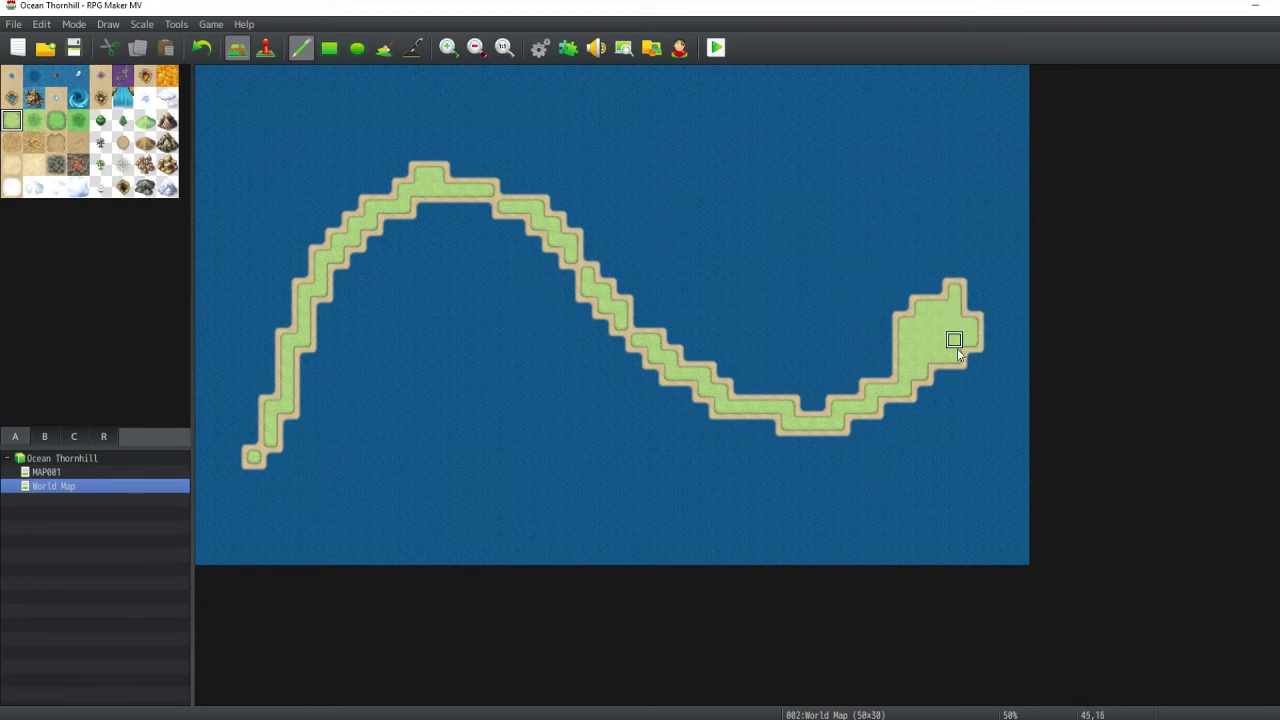
pyautogui.moveTo(604, 290)
pyautogui.mouseDown()
pyautogui.moveTo(610, 230)
pyautogui.moveTo(590, 358)
pyautogui.moveTo(577, 366)
pyautogui.moveTo(637, 288)
pyautogui.moveTo(530, 212)
pyautogui.moveTo(531, 237)
pyautogui.moveTo(569, 223)
pyautogui.moveTo(503, 277)
pyautogui.moveTo(517, 289)
pyautogui.moveTo(670, 307)
pyautogui.mouseUp()
pyautogui.moveTo(704, 373)
pyautogui.mouseDown()
pyautogui.moveTo(706, 389)
pyautogui.moveTo(851, 423)
pyautogui.moveTo(737, 421)
pyautogui.moveTo(905, 390)
pyautogui.moveTo(872, 408)
pyautogui.mouseUp()
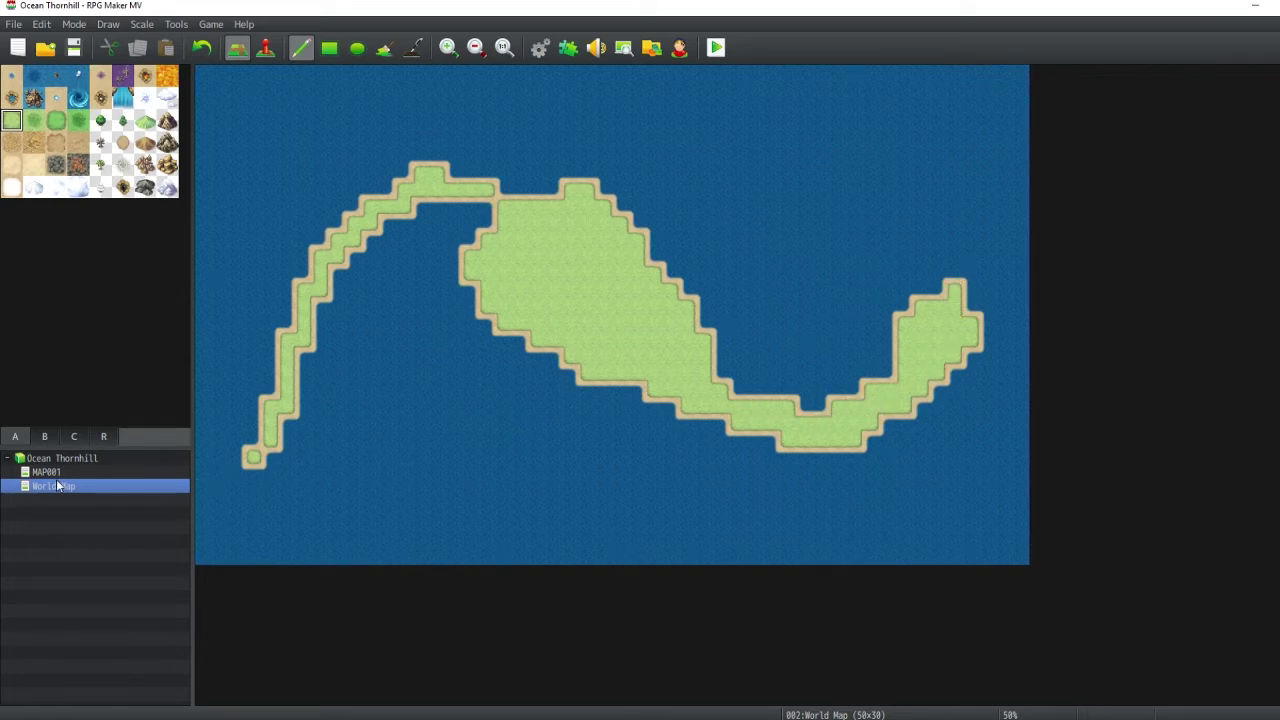
# - Enlarge the eastern end of the grass strip into a rounded landmass reaching almost to the map's east edge
pyautogui.click(974, 286)
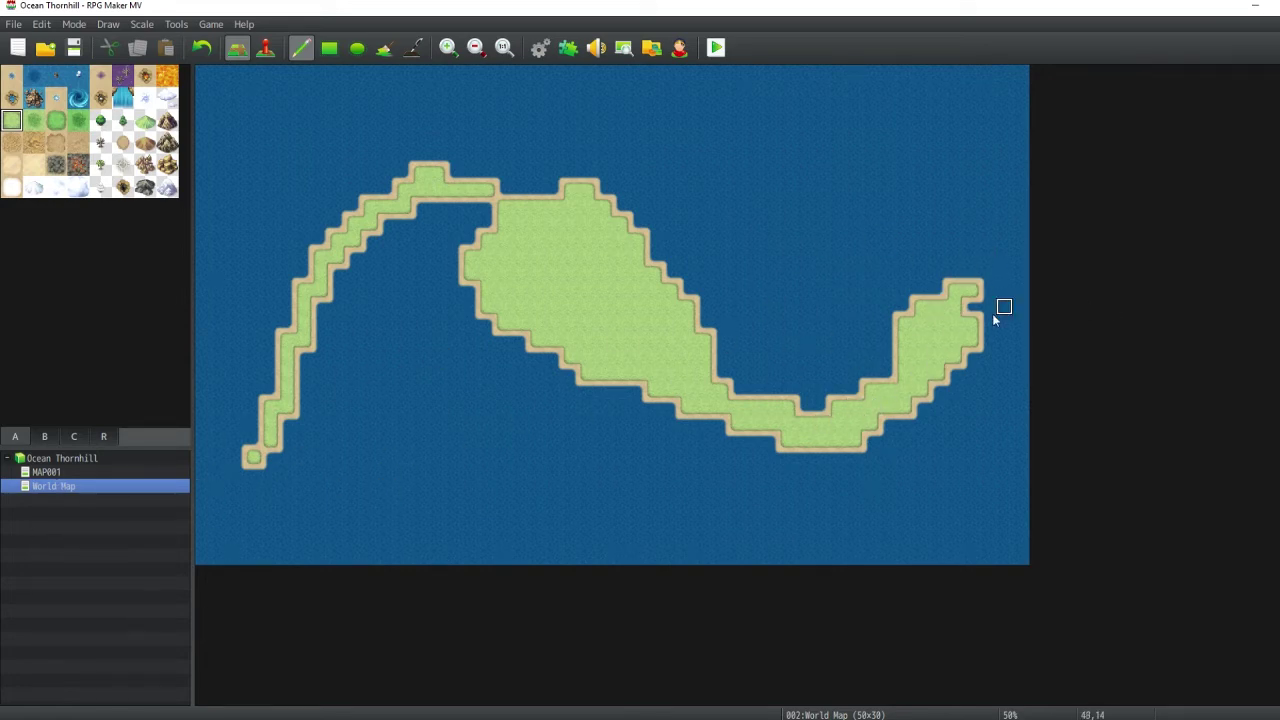
pyautogui.moveTo(995, 319)
pyautogui.mouseDown()
pyautogui.moveTo(986, 300)
pyautogui.moveTo(986, 357)
pyautogui.moveTo(969, 385)
pyautogui.moveTo(988, 387)
pyautogui.moveTo(924, 390)
pyautogui.moveTo(957, 403)
pyautogui.moveTo(937, 341)
pyautogui.mouseUp()
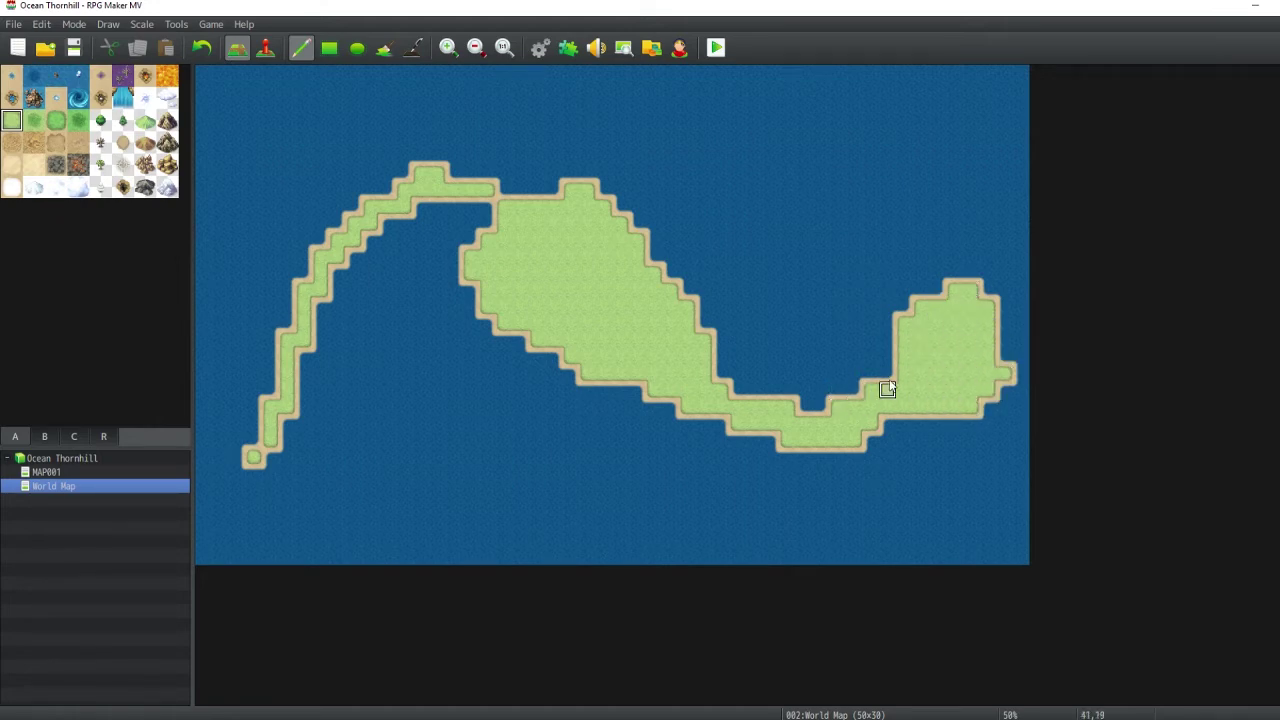
pyautogui.moveTo(874, 349)
pyautogui.mouseDown()
pyautogui.moveTo(894, 366)
pyautogui.moveTo(889, 257)
pyautogui.moveTo(905, 306)
pyautogui.mouseUp()
pyautogui.rightClick(887, 228)
pyautogui.moveTo(887, 245)
pyautogui.mouseDown()
pyautogui.moveTo(920, 257)
pyautogui.moveTo(869, 257)
pyautogui.moveTo(886, 303)
pyautogui.moveTo(871, 311)
pyautogui.mouseUp()
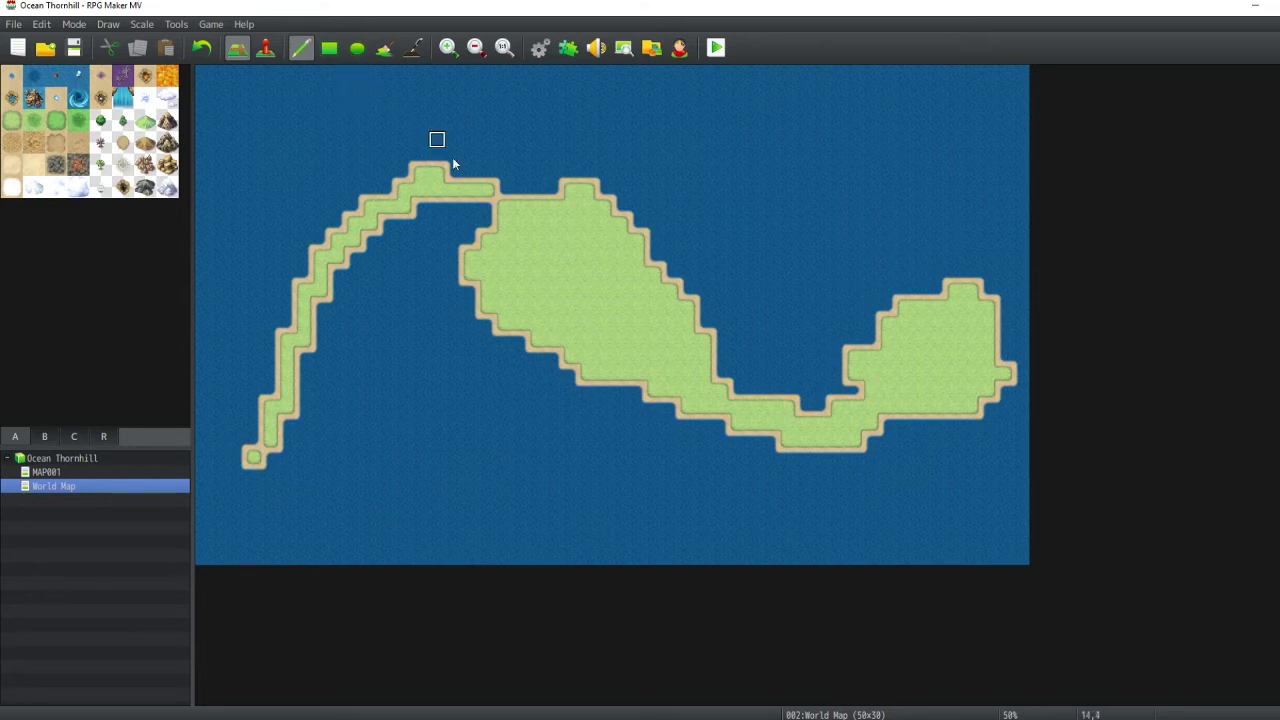
# - Paint two grass peninsulas off the main landmass's southern coast and thicken its northwestern arm
pyautogui.moveTo(700, 418)
pyautogui.mouseDown()
pyautogui.moveTo(737, 437)
pyautogui.moveTo(737, 525)
pyautogui.moveTo(737, 500)
pyautogui.moveTo(668, 520)
pyautogui.moveTo(750, 492)
pyautogui.mouseUp()
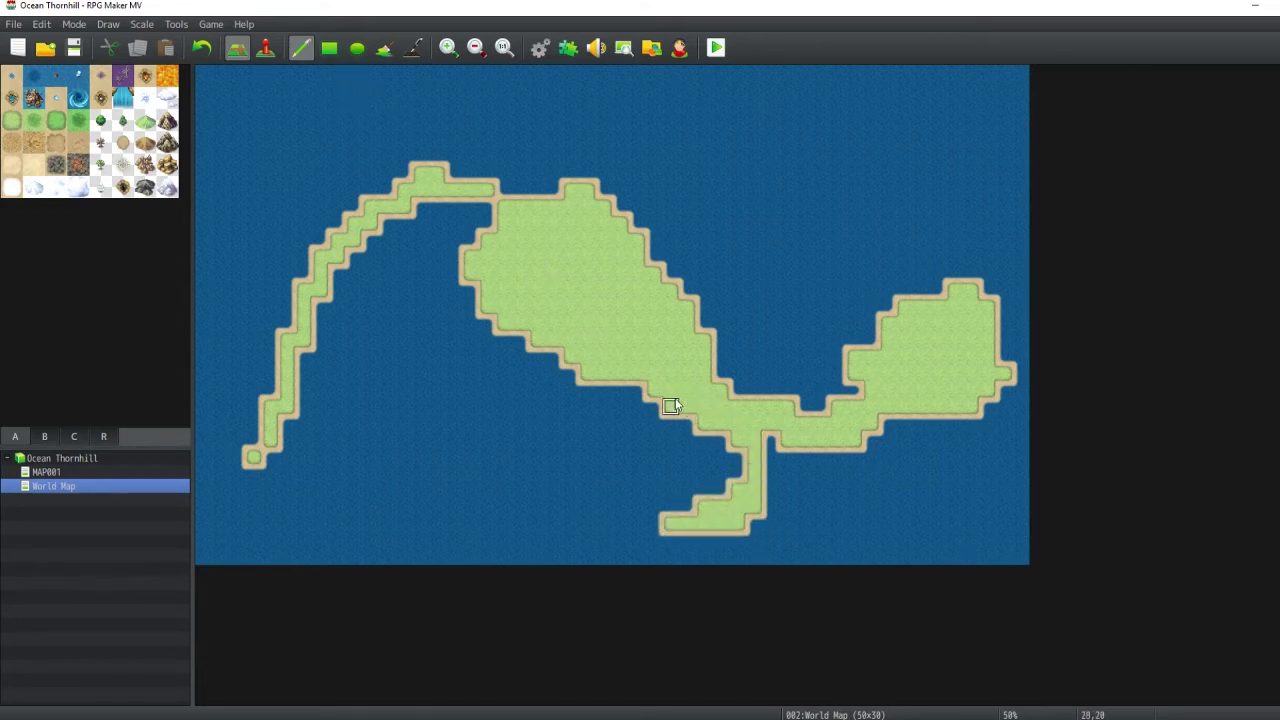
pyautogui.moveTo(669, 404); pyautogui.dragTo(622, 456)
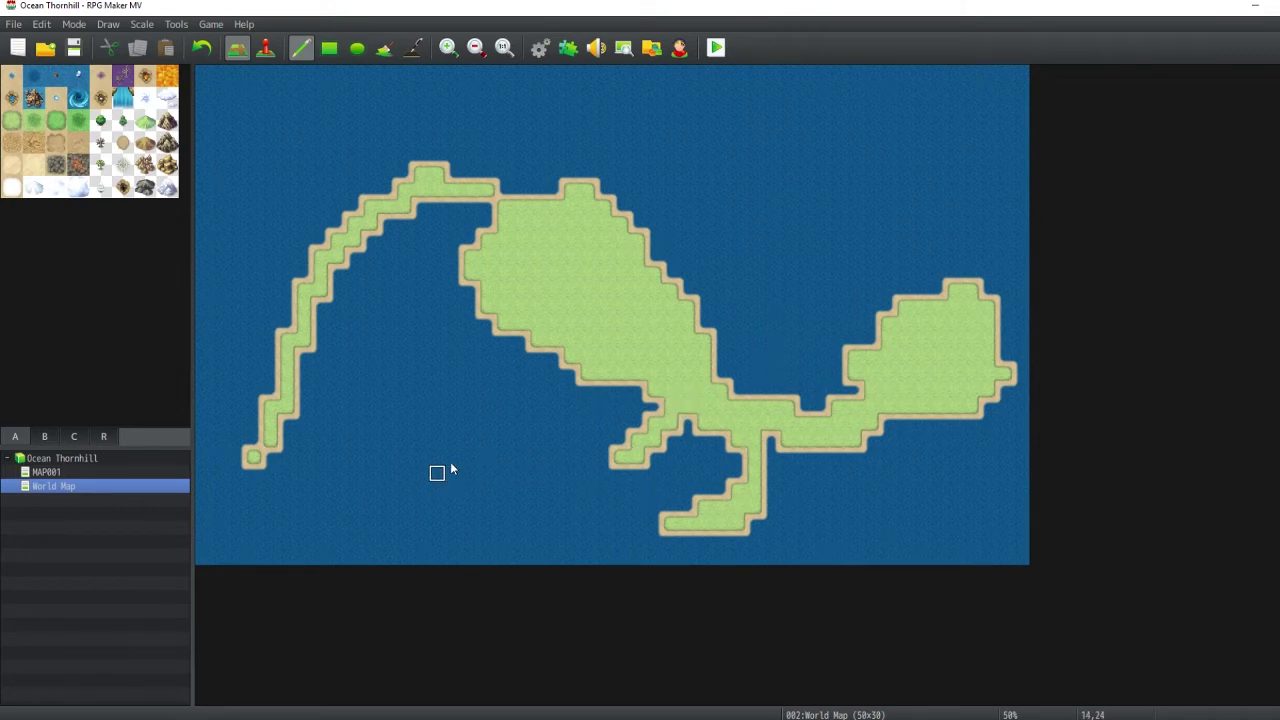
pyautogui.moveTo(453, 190); pyautogui.dragTo(420, 206)
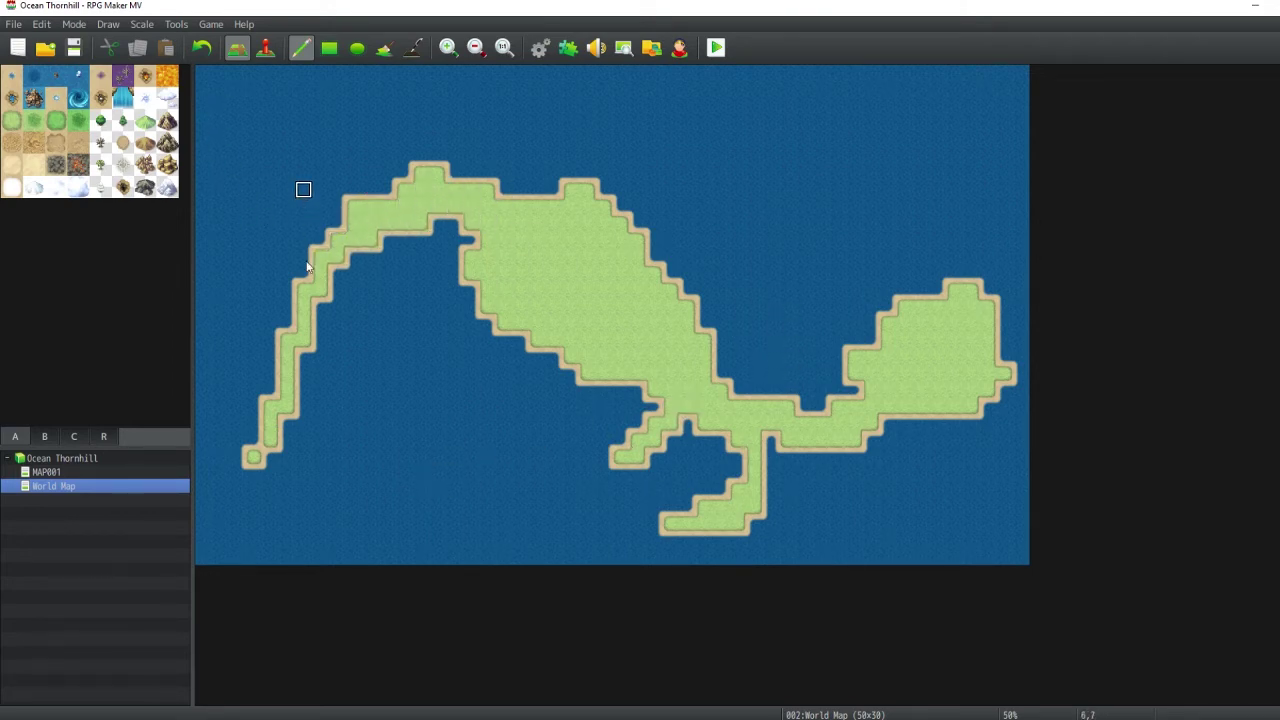
# - Split the western strip into separate islands with deep sea and expand the grass chain down to the map's southwest corner
pyautogui.rightClick(303, 189)
pyautogui.moveTo(290, 308); pyautogui.dragTo(322, 274)
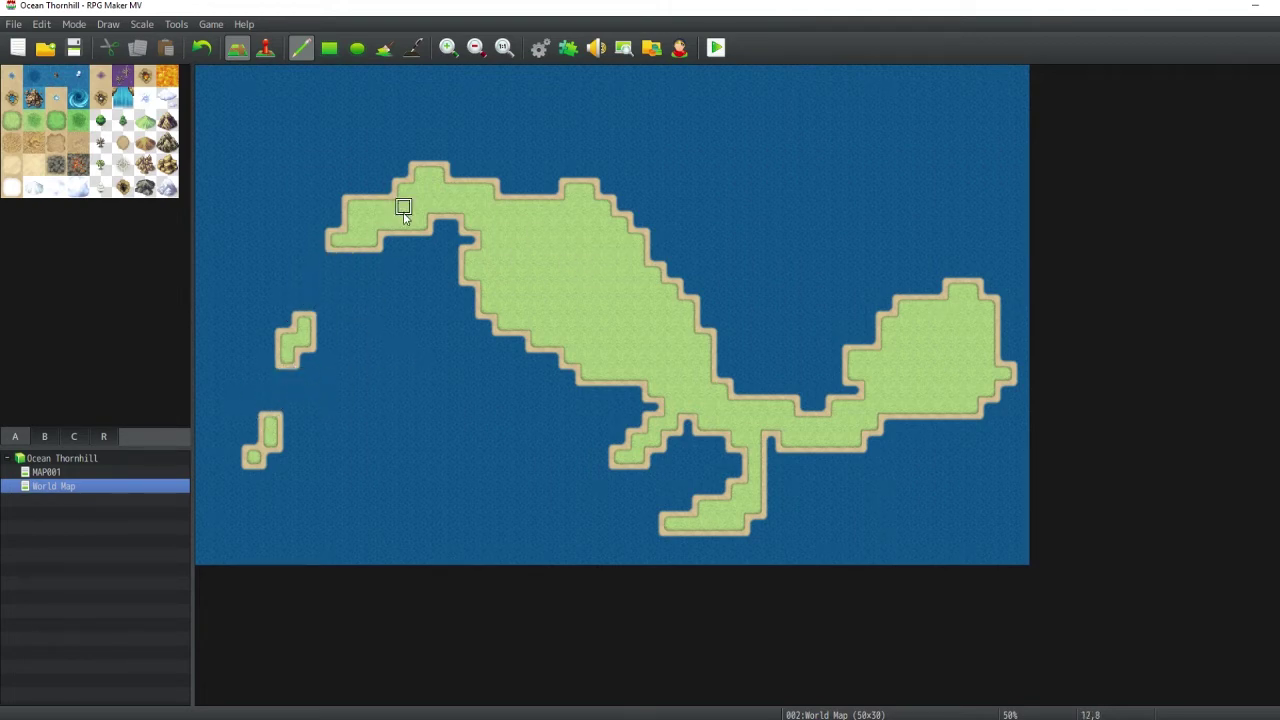
pyautogui.moveTo(305, 290)
pyautogui.mouseDown()
pyautogui.moveTo(272, 342)
pyautogui.moveTo(303, 357)
pyautogui.moveTo(237, 512)
pyautogui.mouseUp()
pyautogui.click(220, 541)
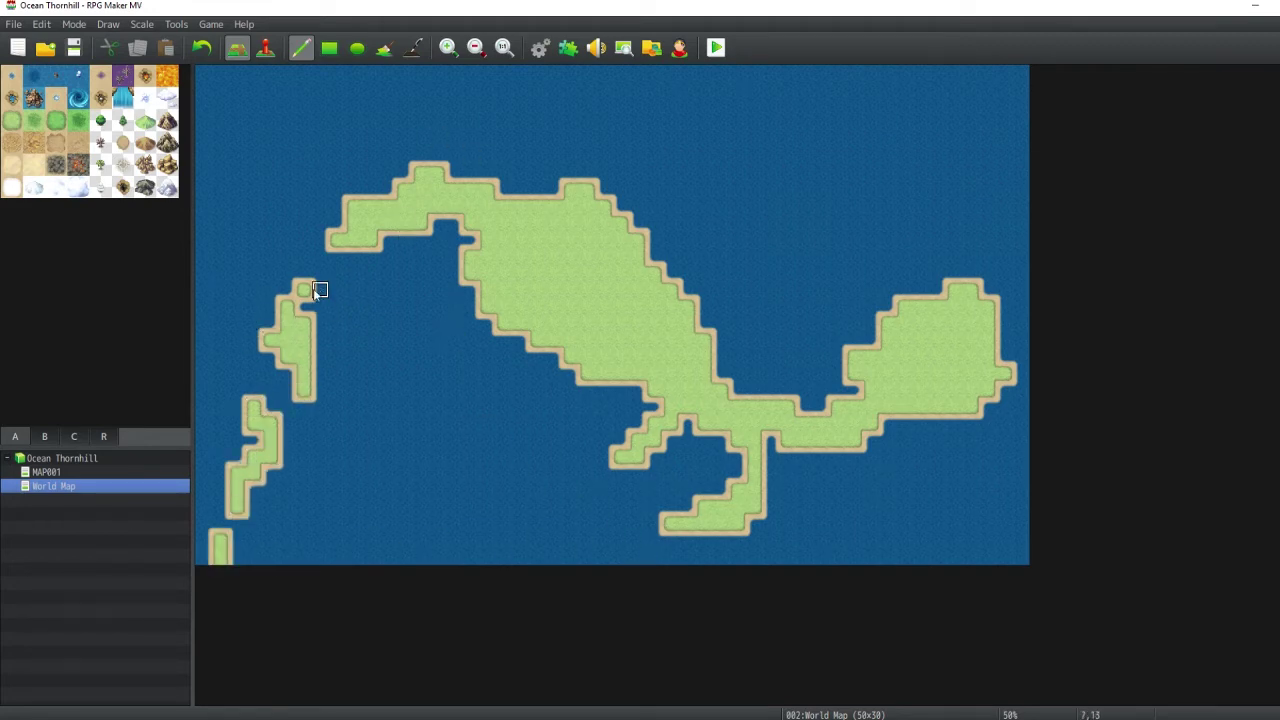
pyautogui.hotkey('ctrl', 'z')
# - Fill the small coastal notches on the main landmass with grass and extend its northwestern tip
pyautogui.click(464, 234)
pyautogui.moveTo(318, 218); pyautogui.dragTo(337, 256)
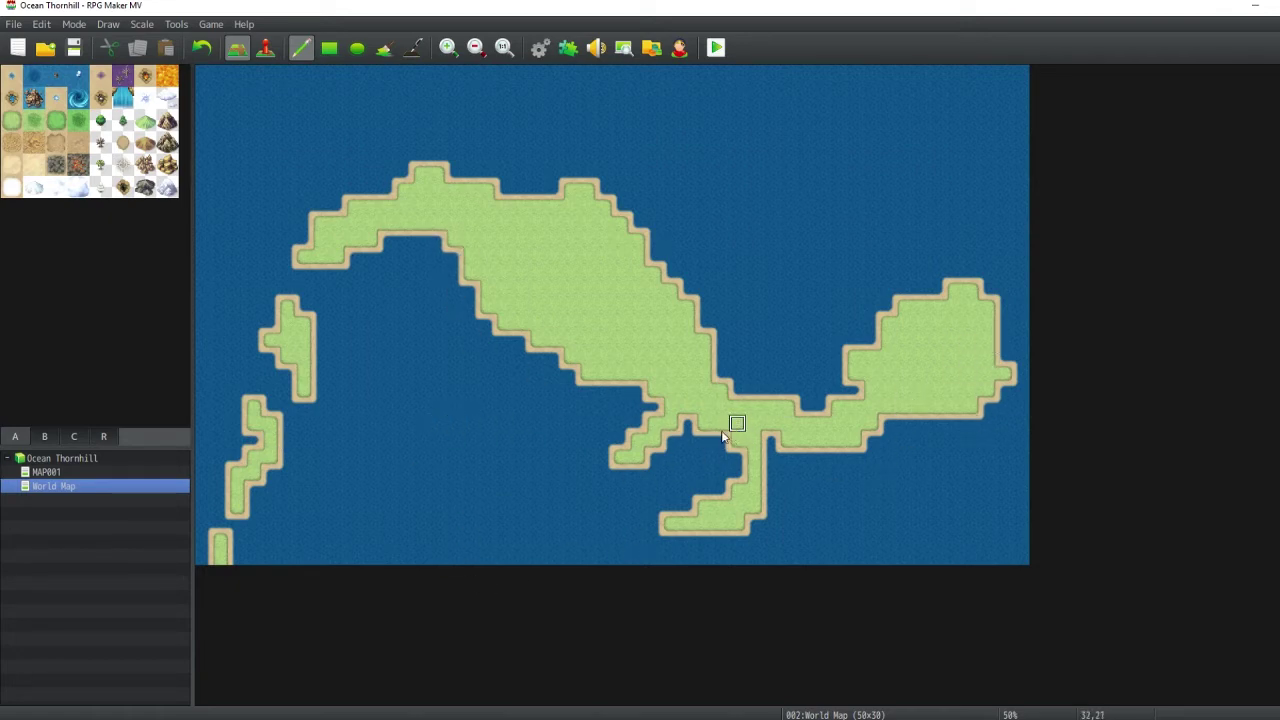
pyautogui.click(671, 441)
pyautogui.click(167, 120)
pyautogui.click(937, 324)
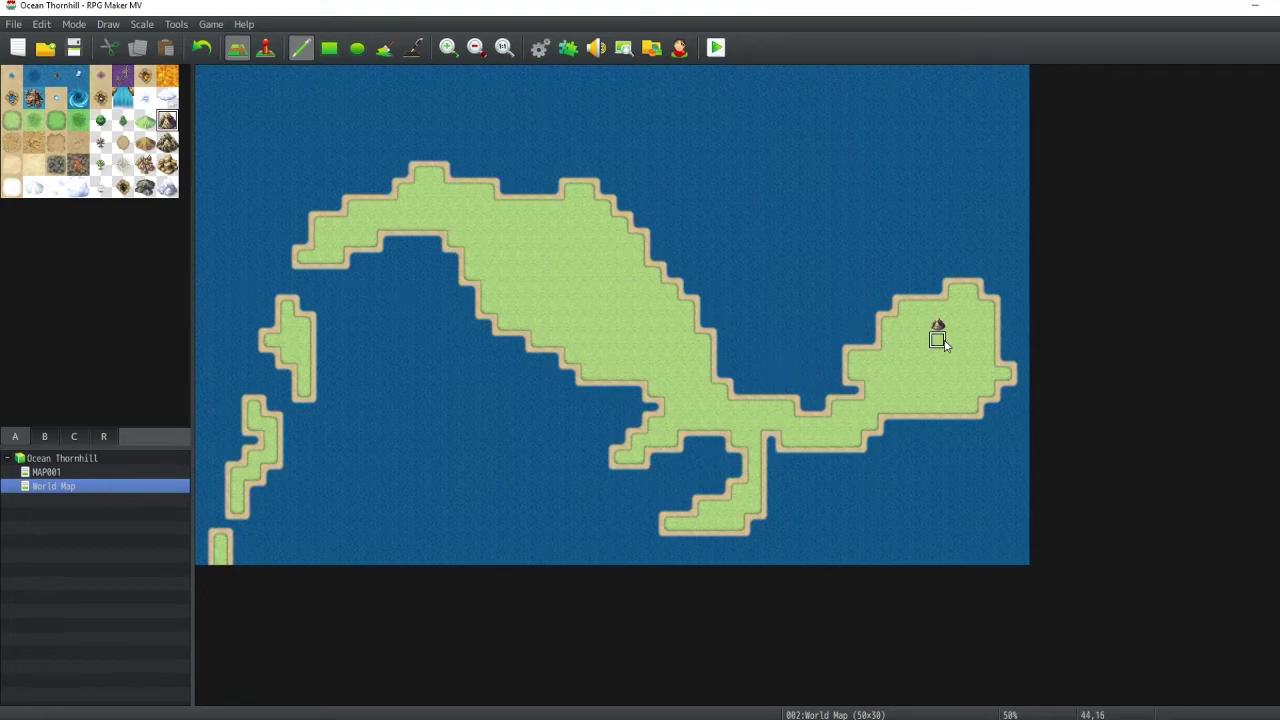
pyautogui.hotkey('ctrl', 'z')
# - Paint a cluster of brown mountains on the eastern landmass and a few more near its southeastern shore
pyautogui.click(167, 120)
pyautogui.click(938, 341)
pyautogui.click(905, 323)
pyautogui.click(921, 358)
pyautogui.click(921, 341)
pyautogui.moveTo(937, 324); pyautogui.dragTo(904, 307)
pyautogui.hotkey('ctrl', 'z')
pyautogui.hotkey('ctrl', 'z')
pyautogui.hotkey('ctrl', 'z')
pyautogui.moveTo(921, 324)
pyautogui.mouseDown()
pyautogui.moveTo(937, 330)
pyautogui.moveTo(920, 323)
pyautogui.moveTo(935, 347)
pyautogui.moveTo(921, 341)
pyautogui.mouseUp()
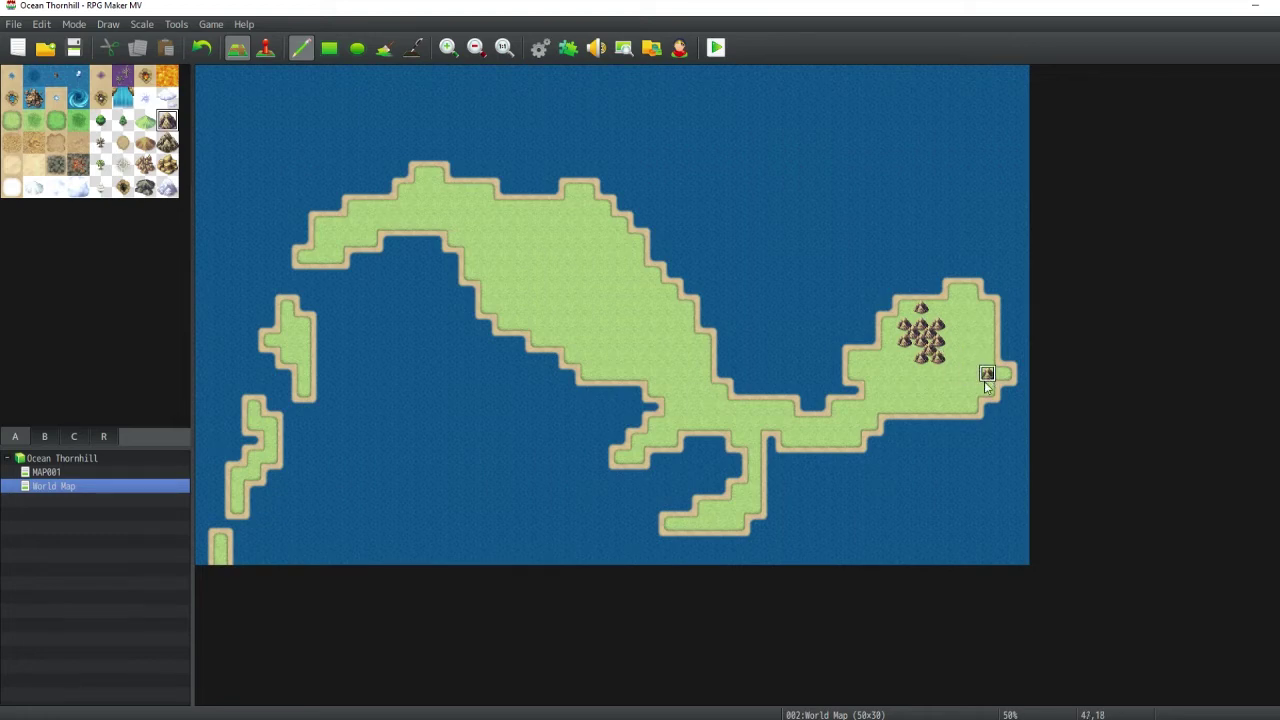
pyautogui.moveTo(976, 388)
pyautogui.mouseDown()
pyautogui.moveTo(955, 405)
pyautogui.moveTo(969, 399)
pyautogui.moveTo(955, 358)
pyautogui.mouseUp()
# - Place a volcano over the small mountains near the eastern landmass's east shore and top it with a lava crater
pyautogui.click(43, 436)
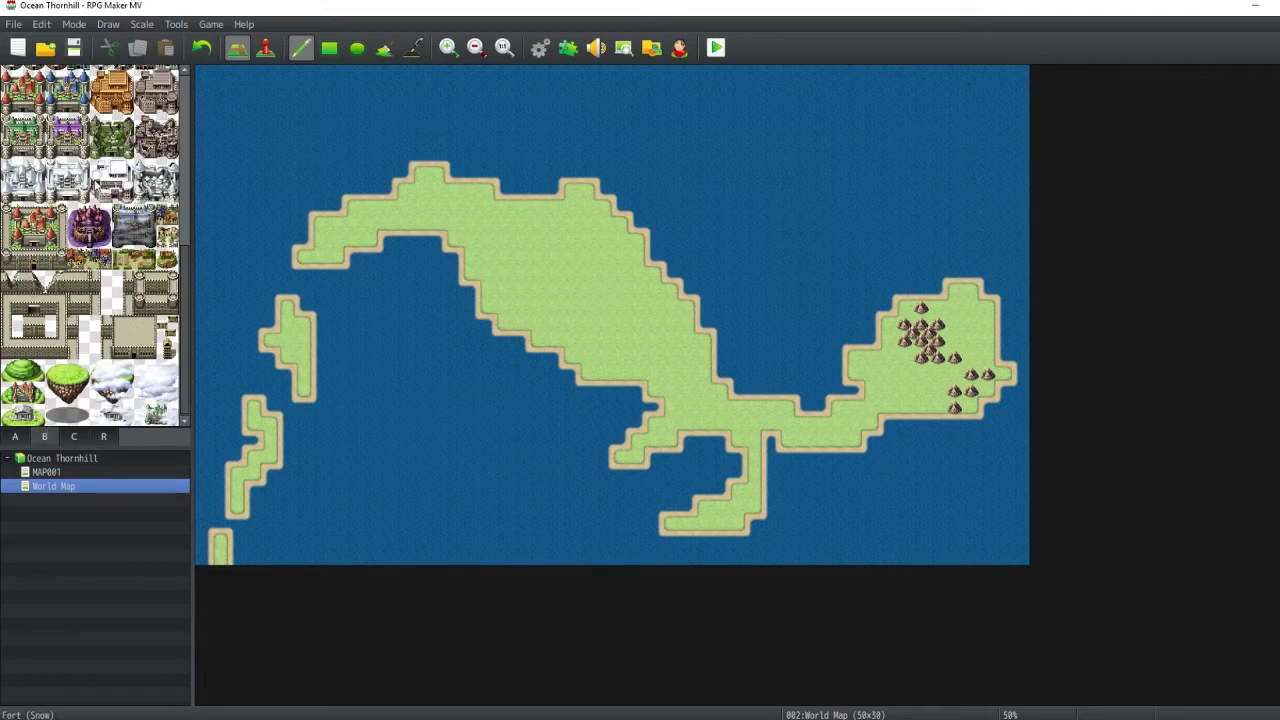
pyautogui.click(78, 170)
pyautogui.moveTo(190, 247); pyautogui.dragTo(184, 214)
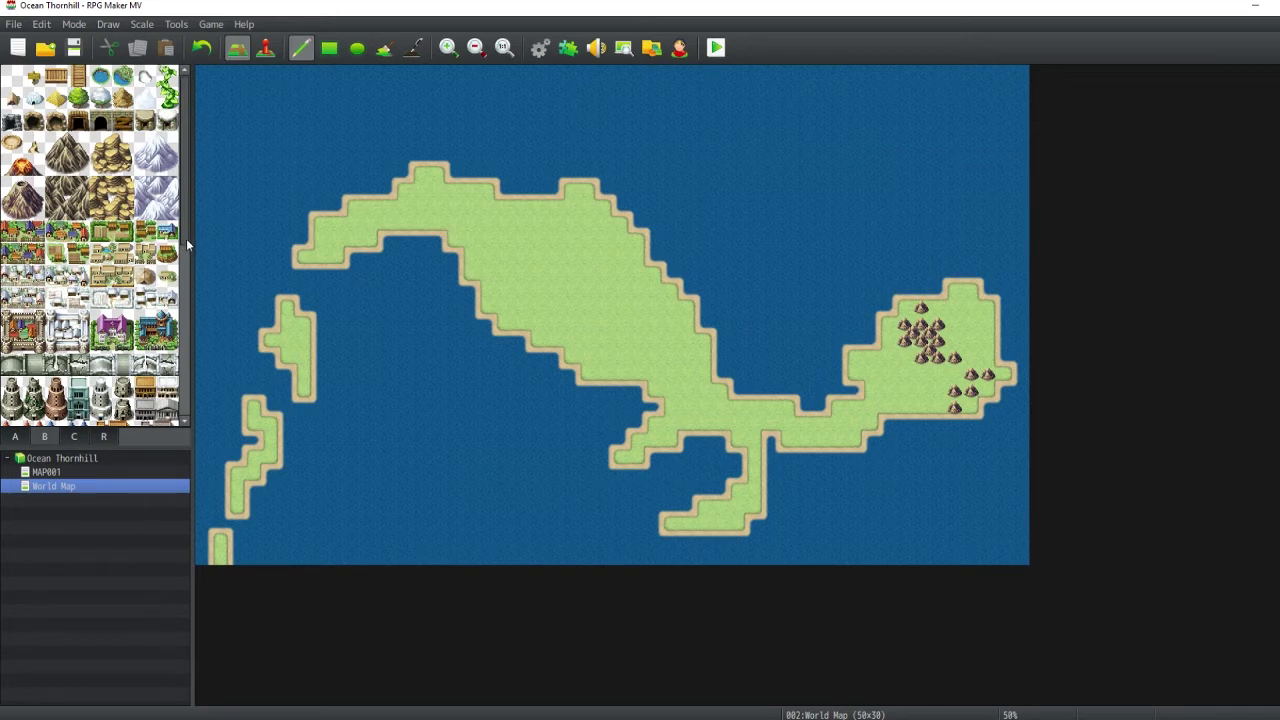
pyautogui.click(22, 197)
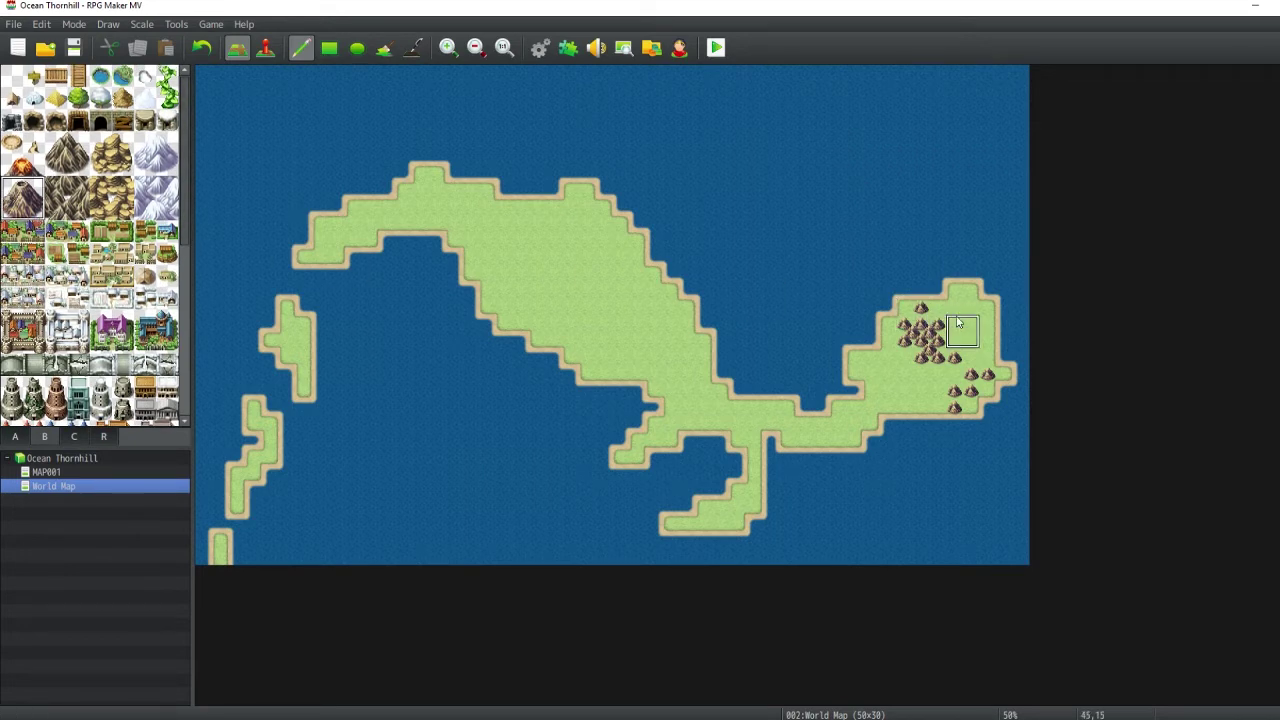
pyautogui.click(995, 326)
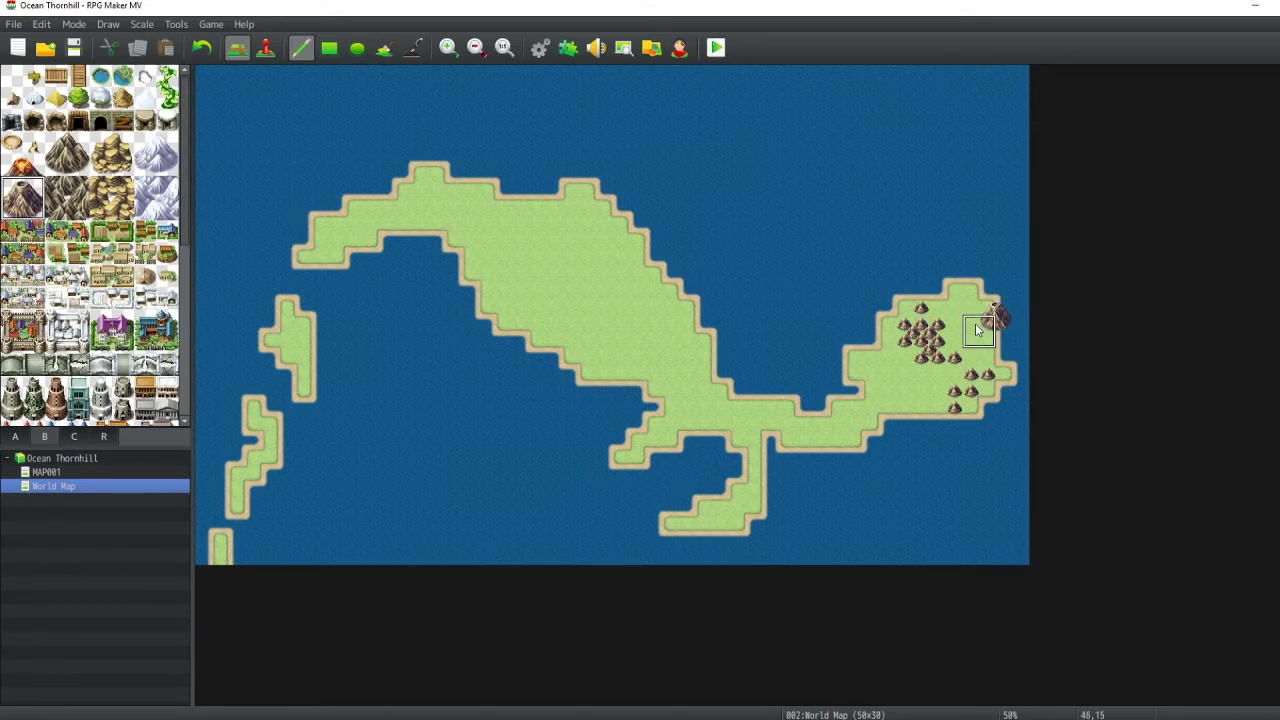
pyautogui.hotkey('ctrl', 'z')
pyautogui.click(978, 372)
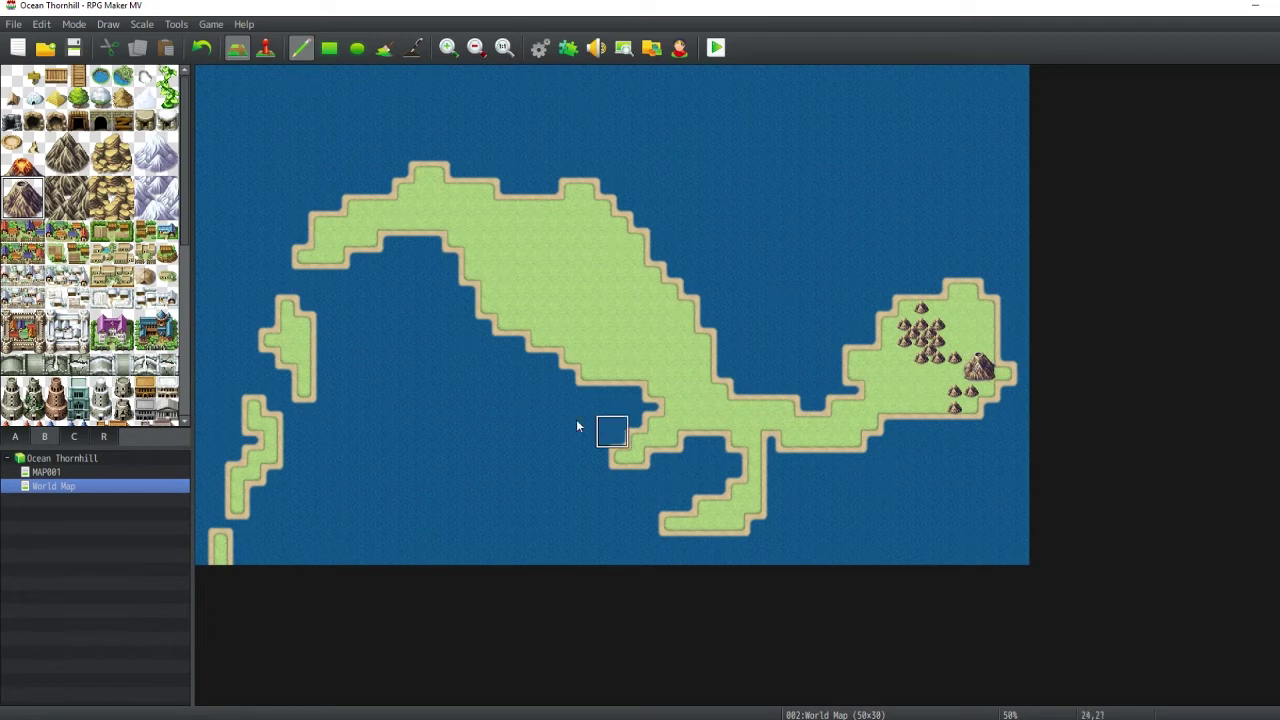
pyautogui.click(22, 165)
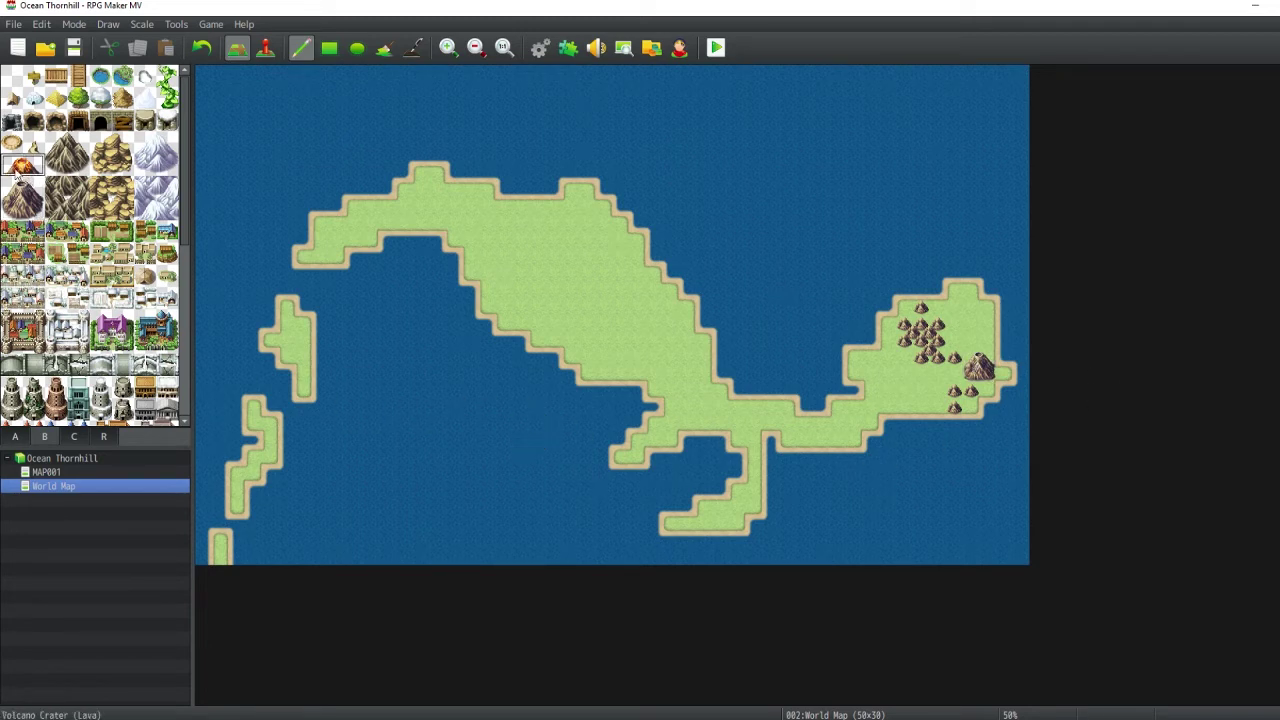
pyautogui.click(978, 362)
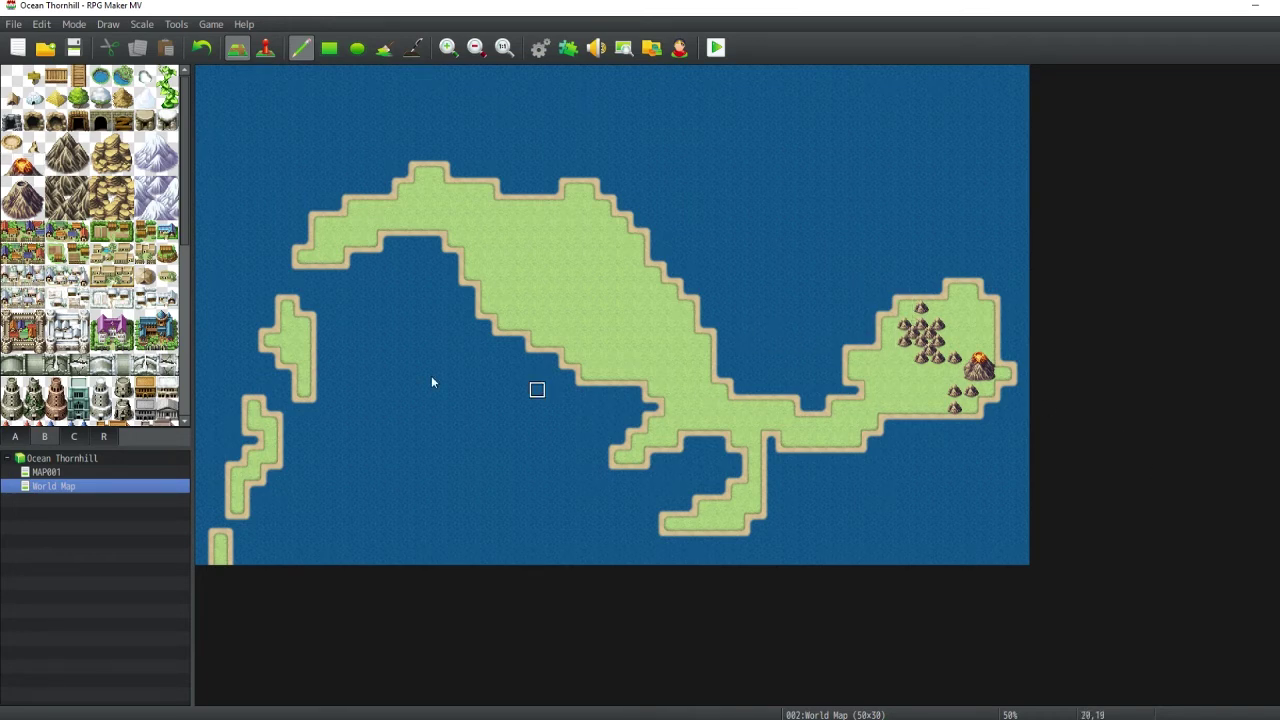
# - Cover the small mountain cluster on the eastern landmass with a solid block of rock mountain range tiles
pyautogui.click(10, 435)
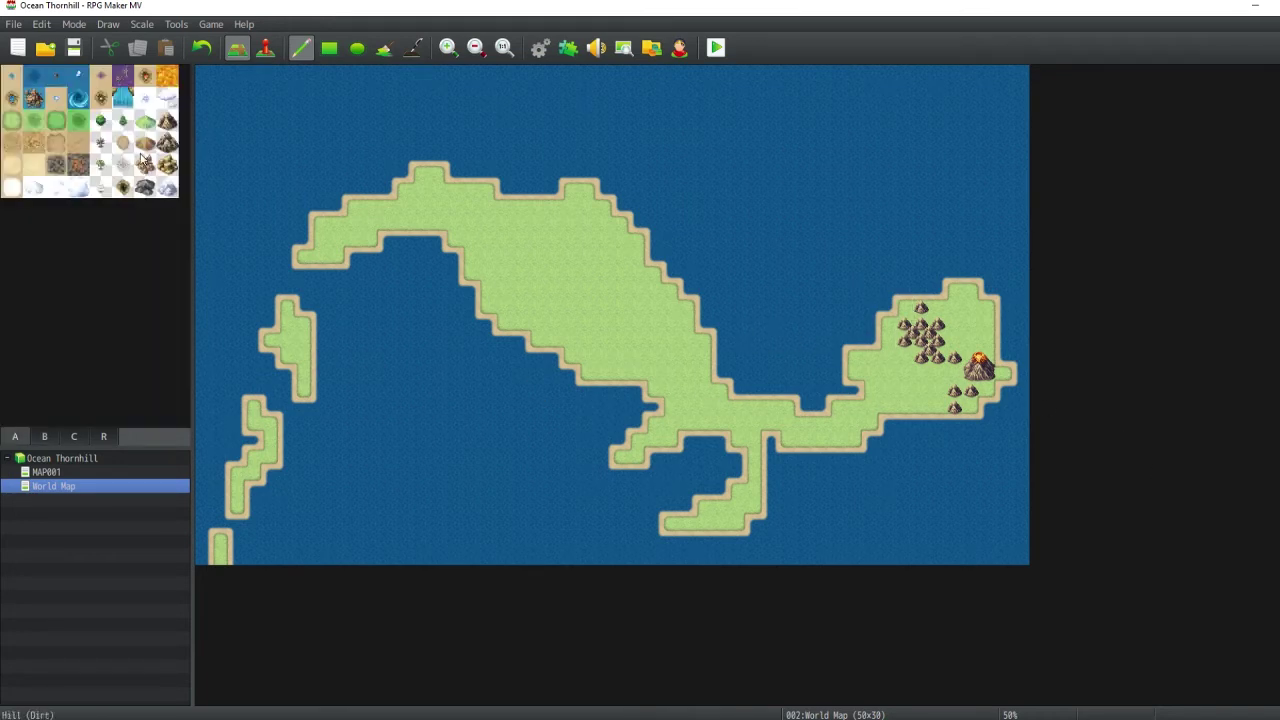
pyautogui.click(44, 436)
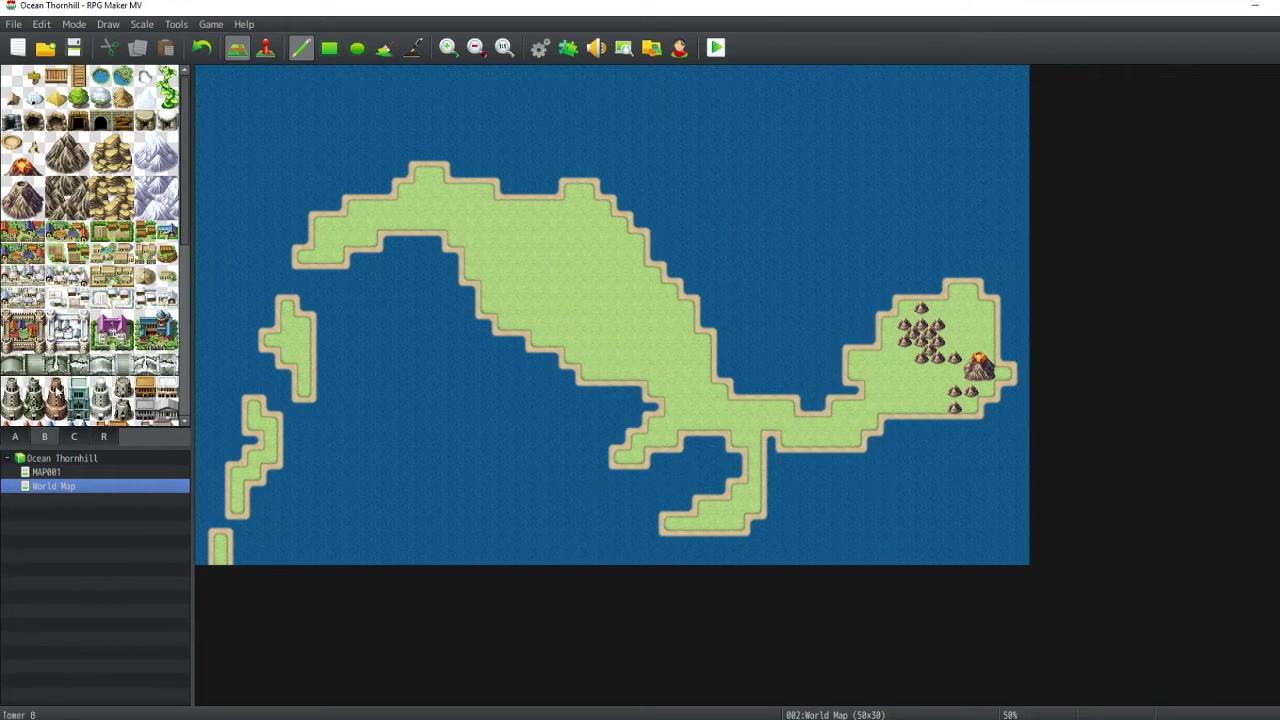
pyautogui.click(67, 198)
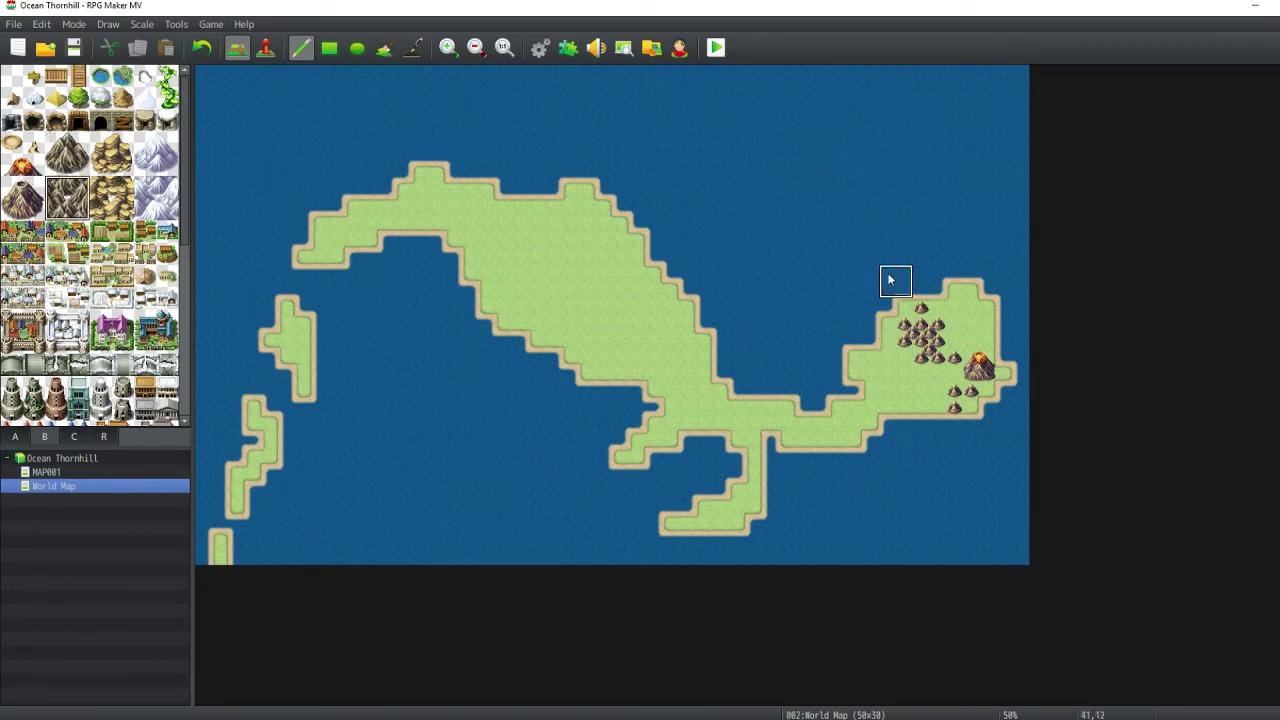
pyautogui.click(922, 317)
pyautogui.click(905, 318)
pyautogui.moveTo(905, 318)
pyautogui.mouseDown()
pyautogui.moveTo(890, 318)
pyautogui.moveTo(892, 348)
pyautogui.moveTo(928, 348)
pyautogui.moveTo(905, 365)
pyautogui.mouseUp()
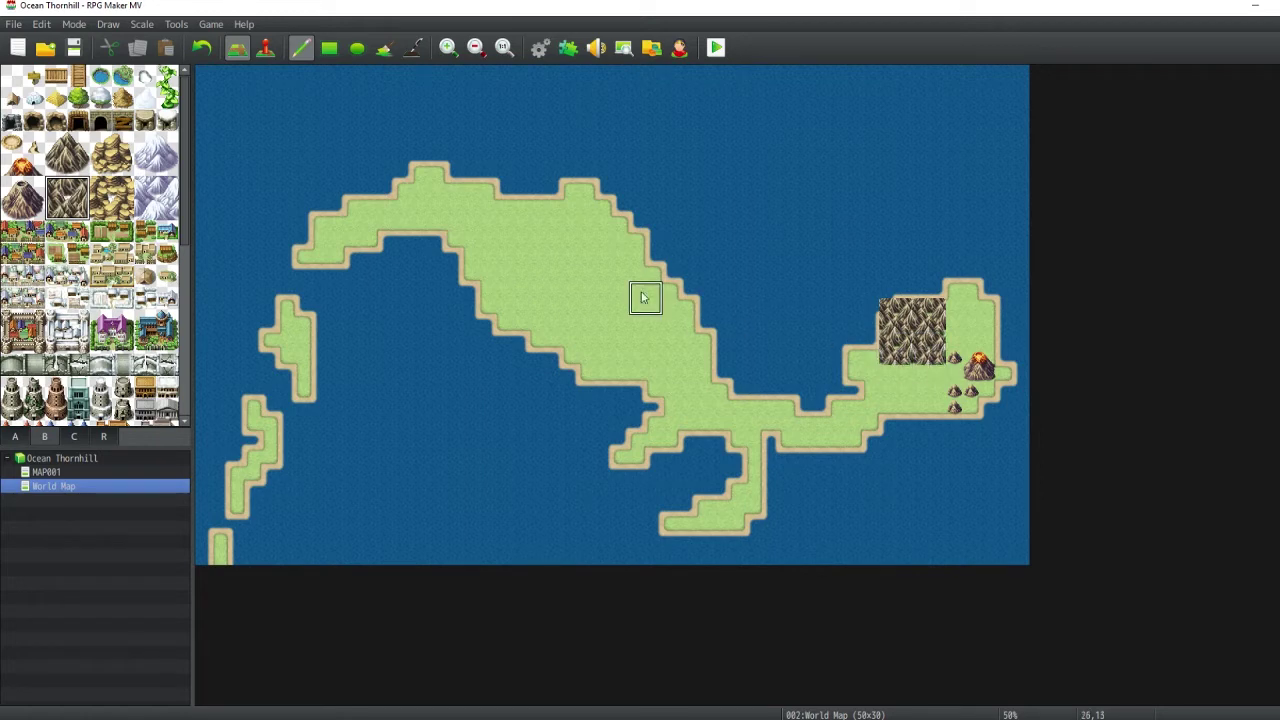
# - Cap the rock range's northern edge with mountain peaks and shape its northwestern side with rock mountain slope tiles
pyautogui.click(70, 152)
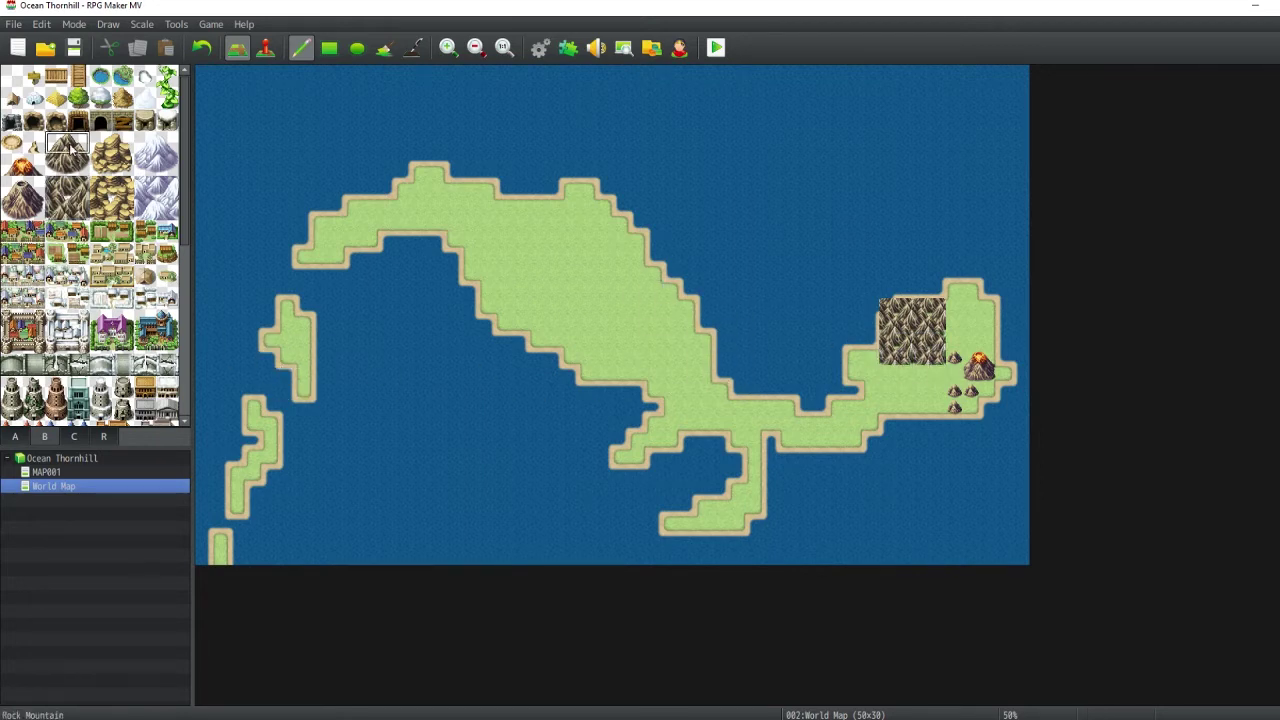
pyautogui.click(448, 48)
pyautogui.click(448, 48)
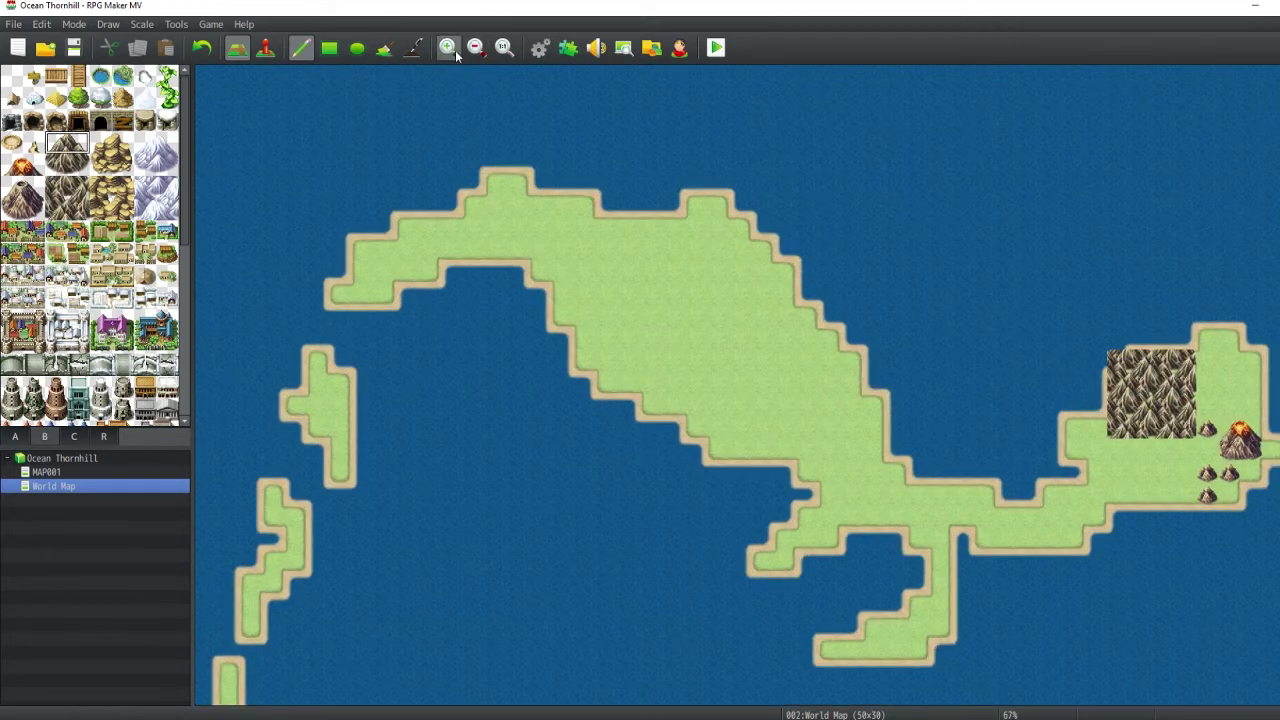
pyautogui.click(448, 48)
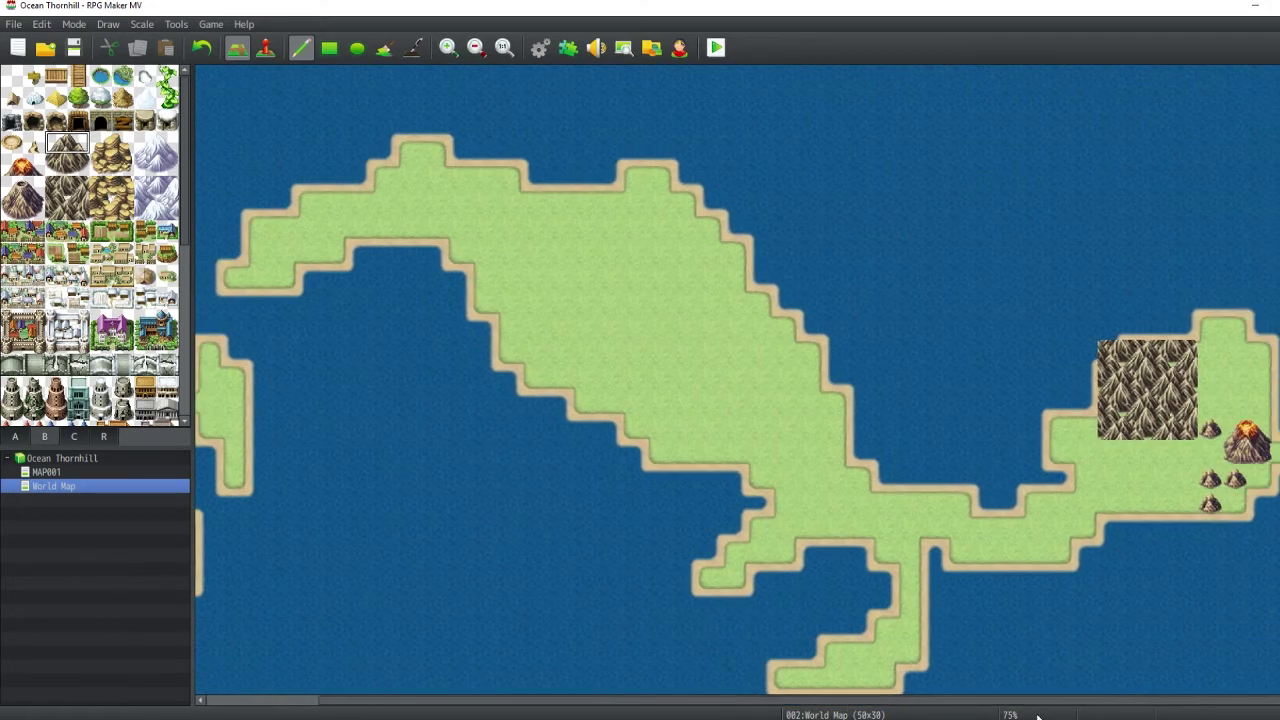
pyautogui.click(1172, 328)
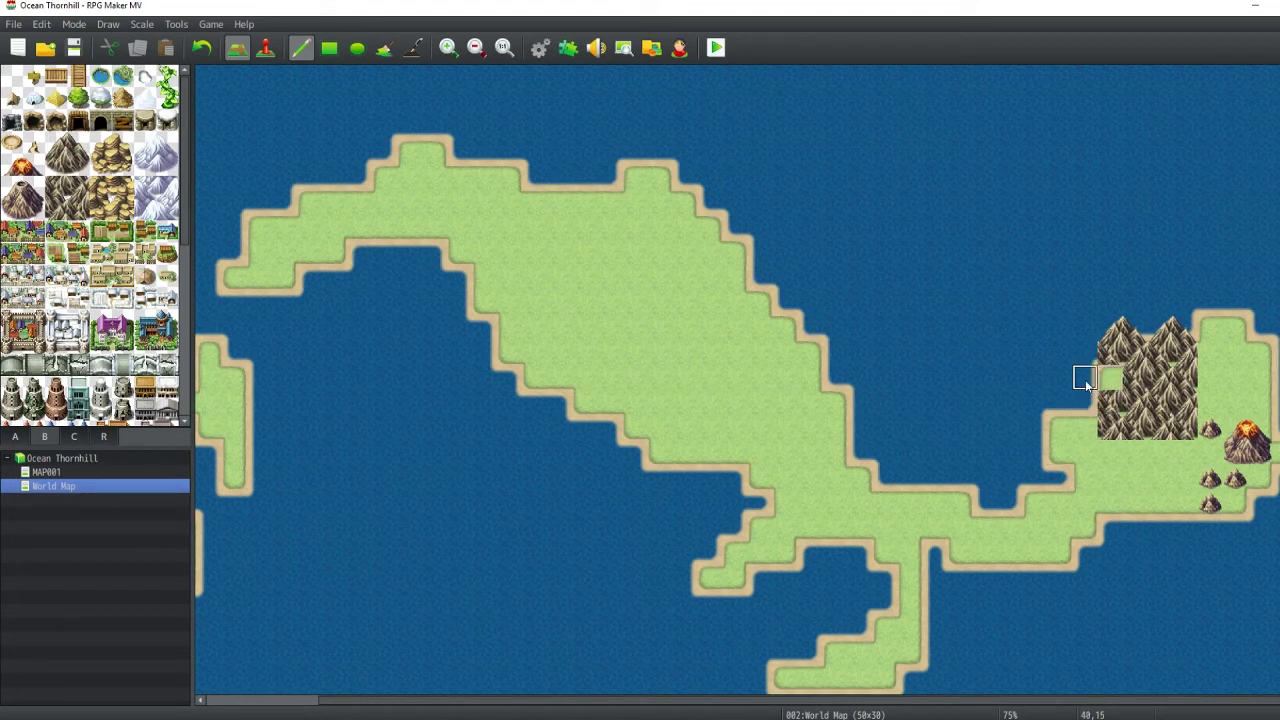
pyautogui.click(1110, 355)
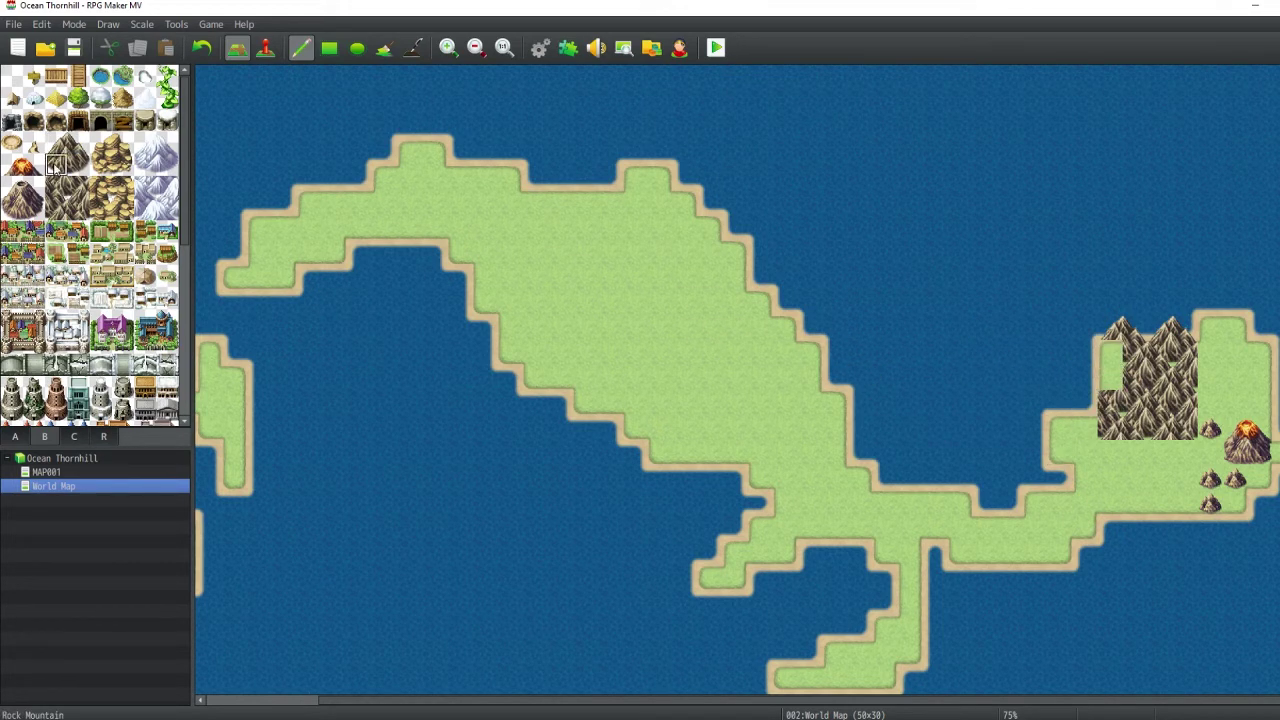
pyautogui.click(1110, 352)
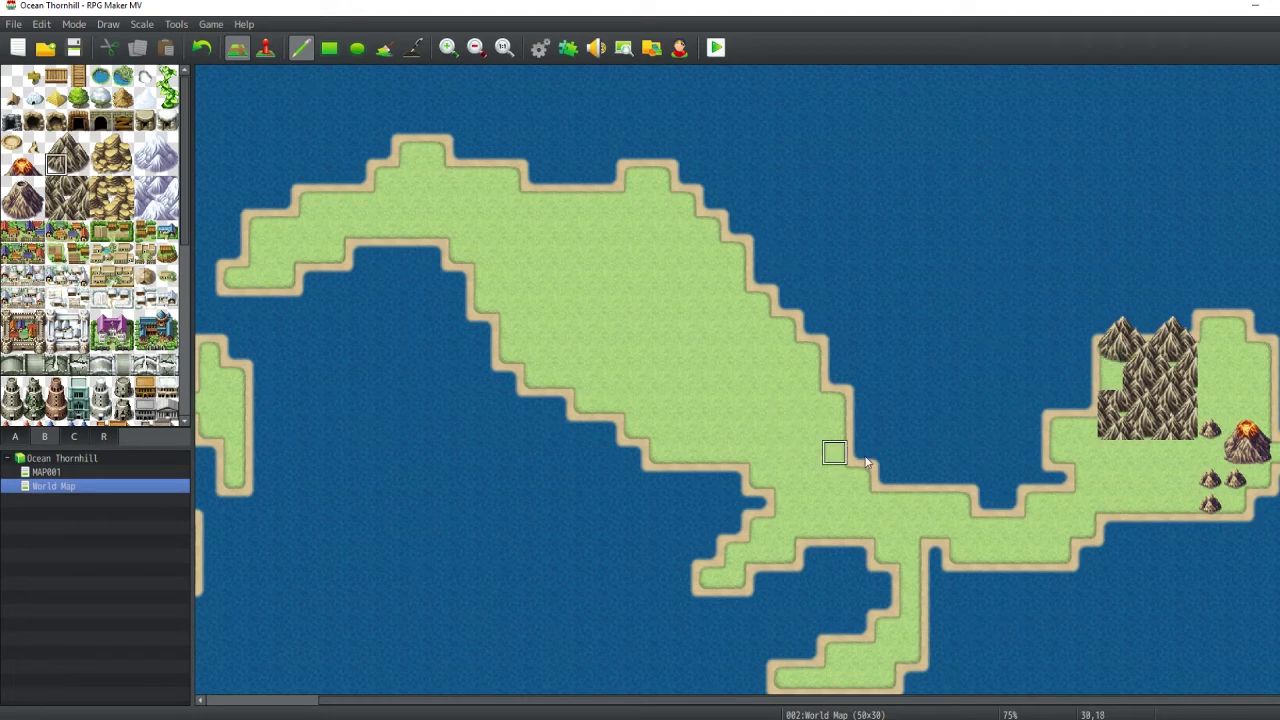
pyautogui.click(56, 144)
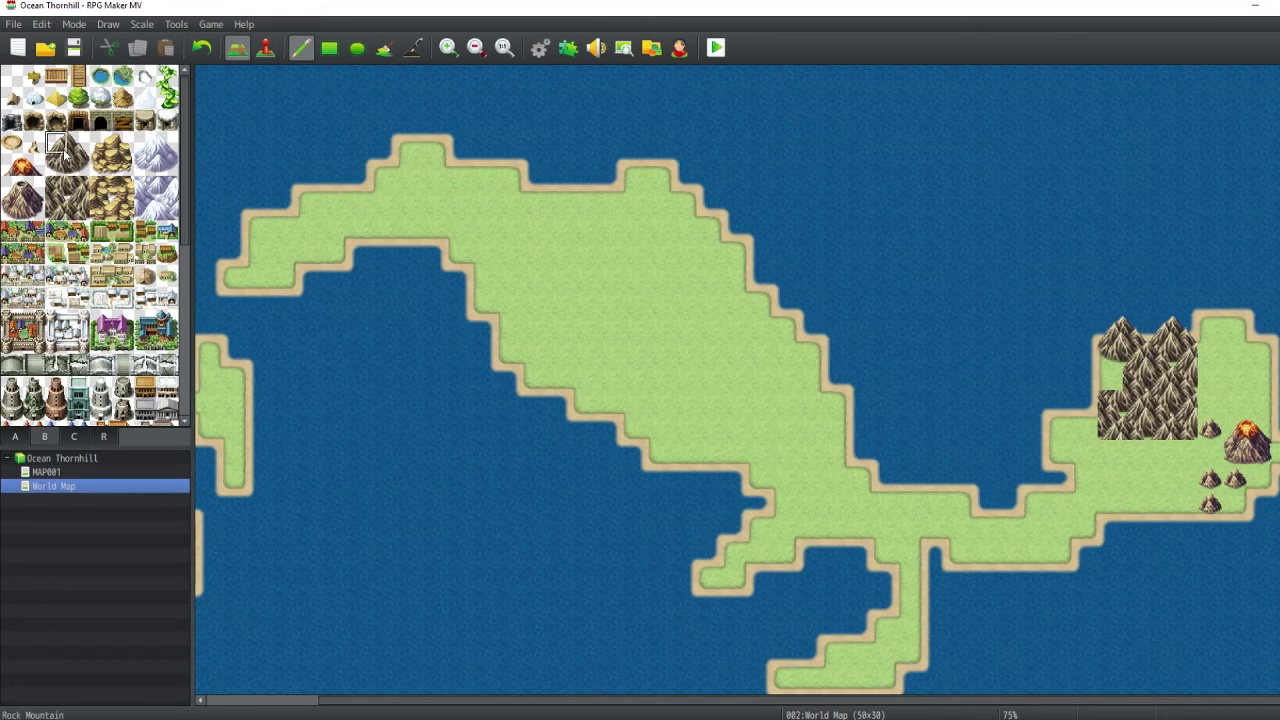
pyautogui.click(1110, 377)
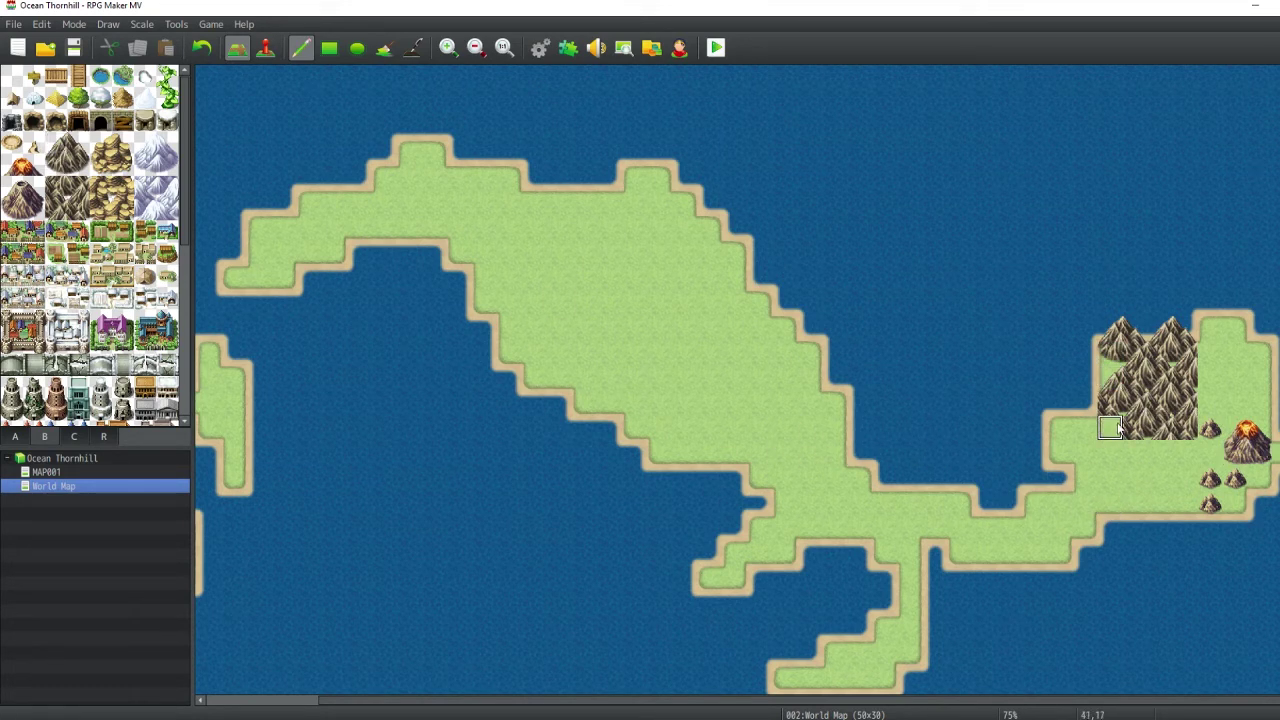
# - Taper the rock range's southwestern corner with the lower-left rock mountain slope
pyautogui.hotkey('ctrl', 'z')
pyautogui.hotkey('ctrl', 'z')
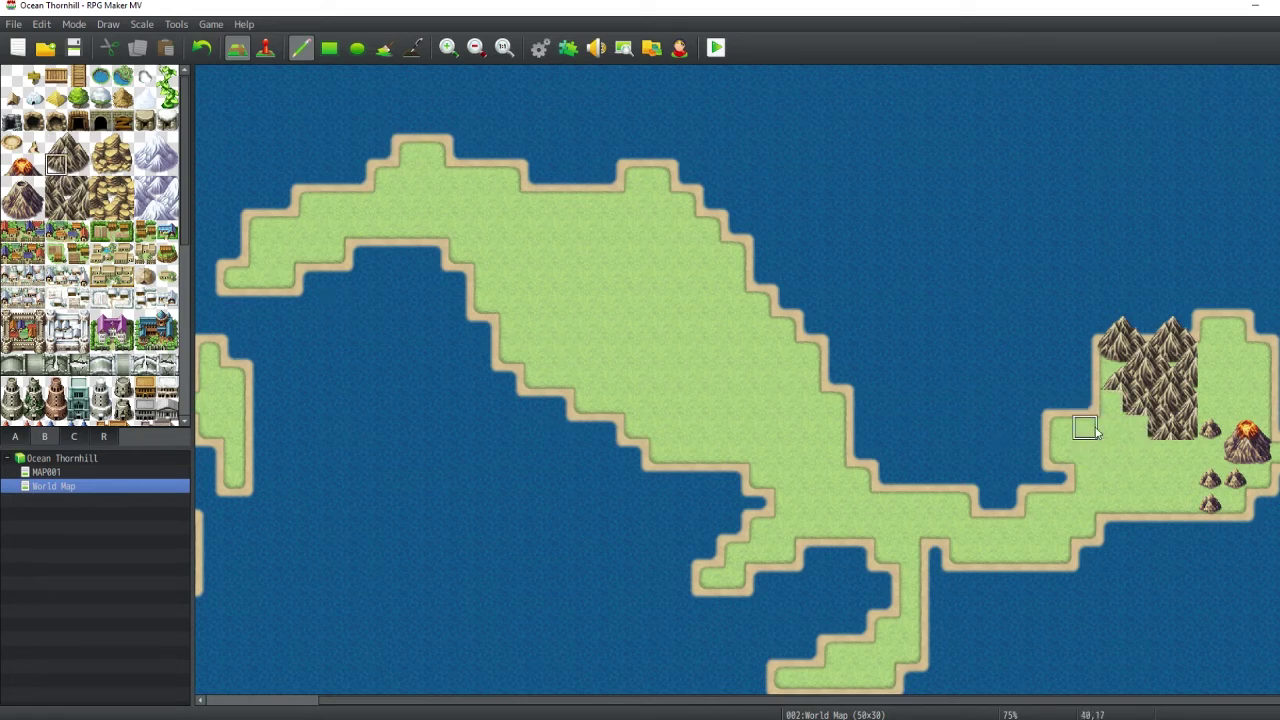
pyautogui.click(1110, 402)
pyautogui.click(1137, 430)
pyautogui.hotkey('ctrl', 'z')
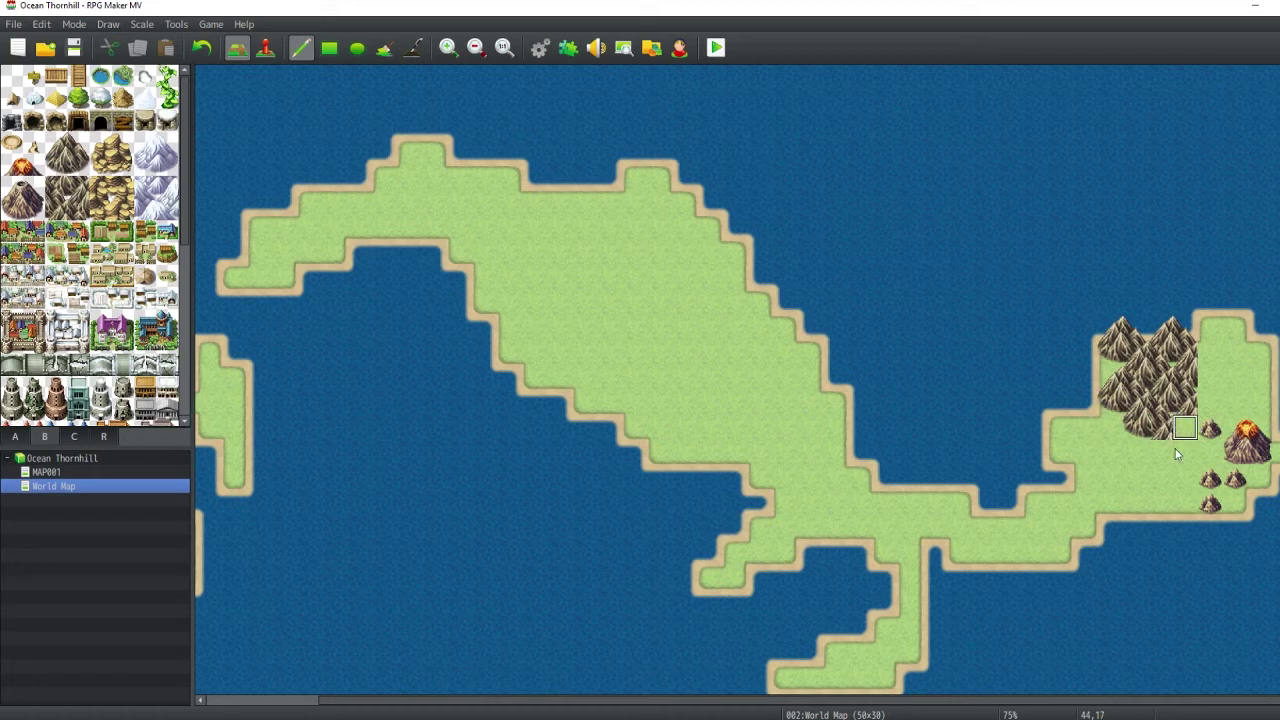
# - Add upper and lower right-hand rock mountain slopes along the range's southeastern side
pyautogui.click(78, 143)
pyautogui.click(1209, 401)
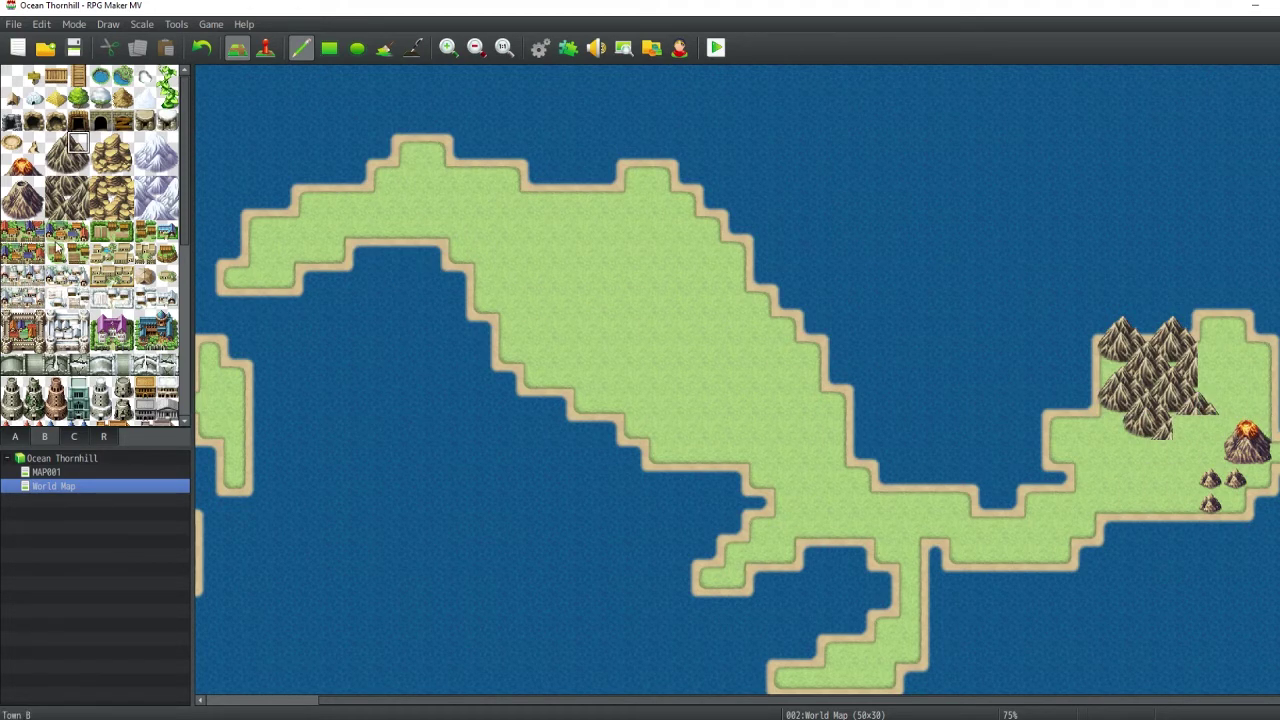
pyautogui.click(70, 174)
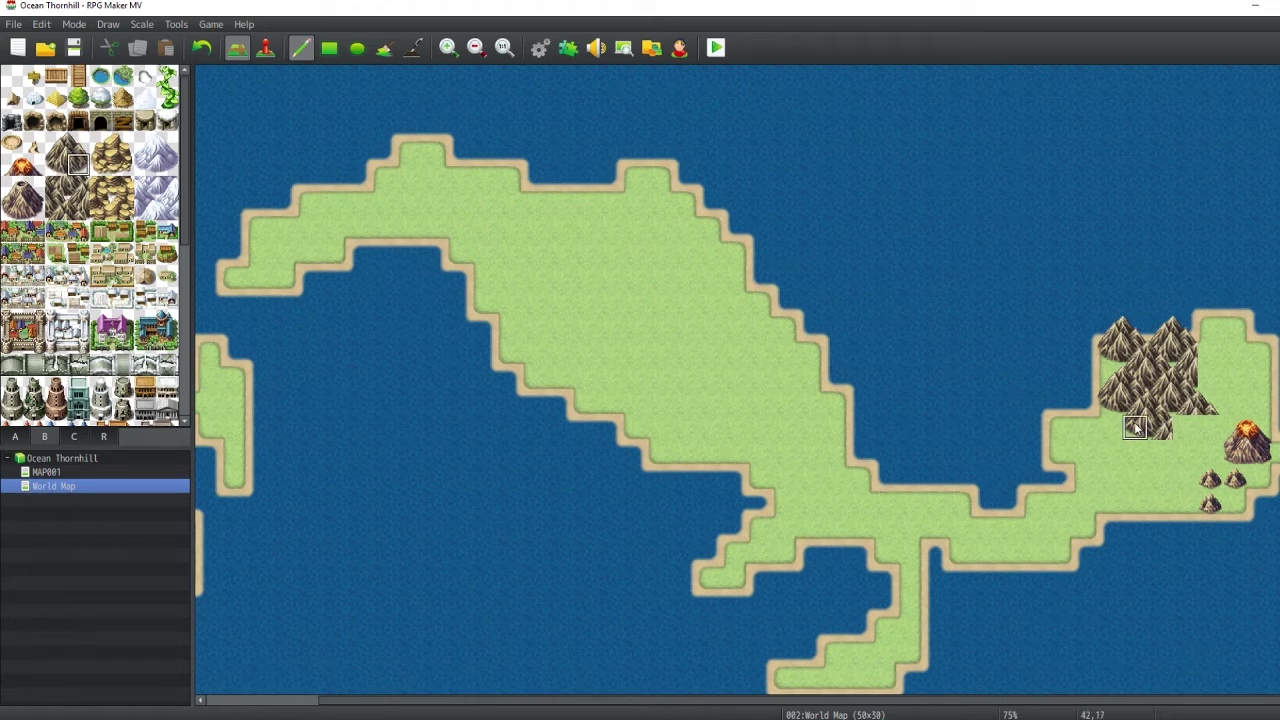
pyautogui.click(1210, 428)
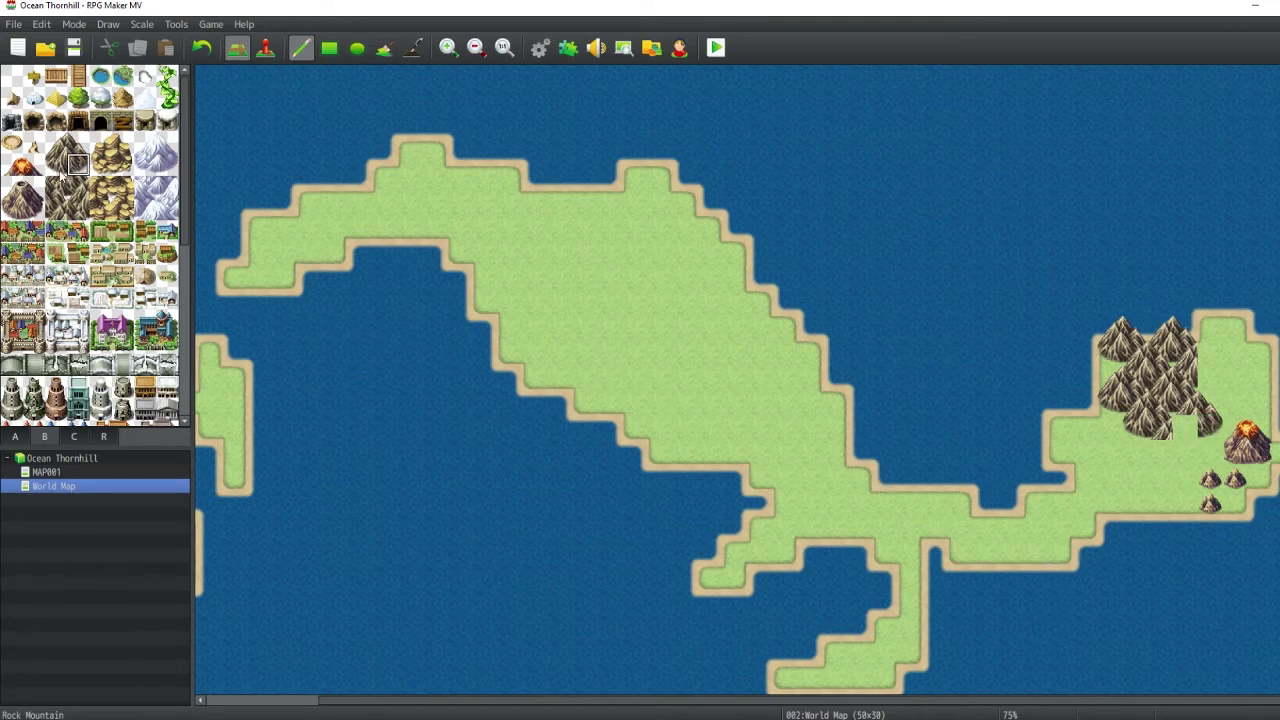
# - Finish the rock range's southern tip with a mountain base, filling the gap above it, and complete the northeastern slope
pyautogui.click(67, 160)
pyautogui.click(1172, 450)
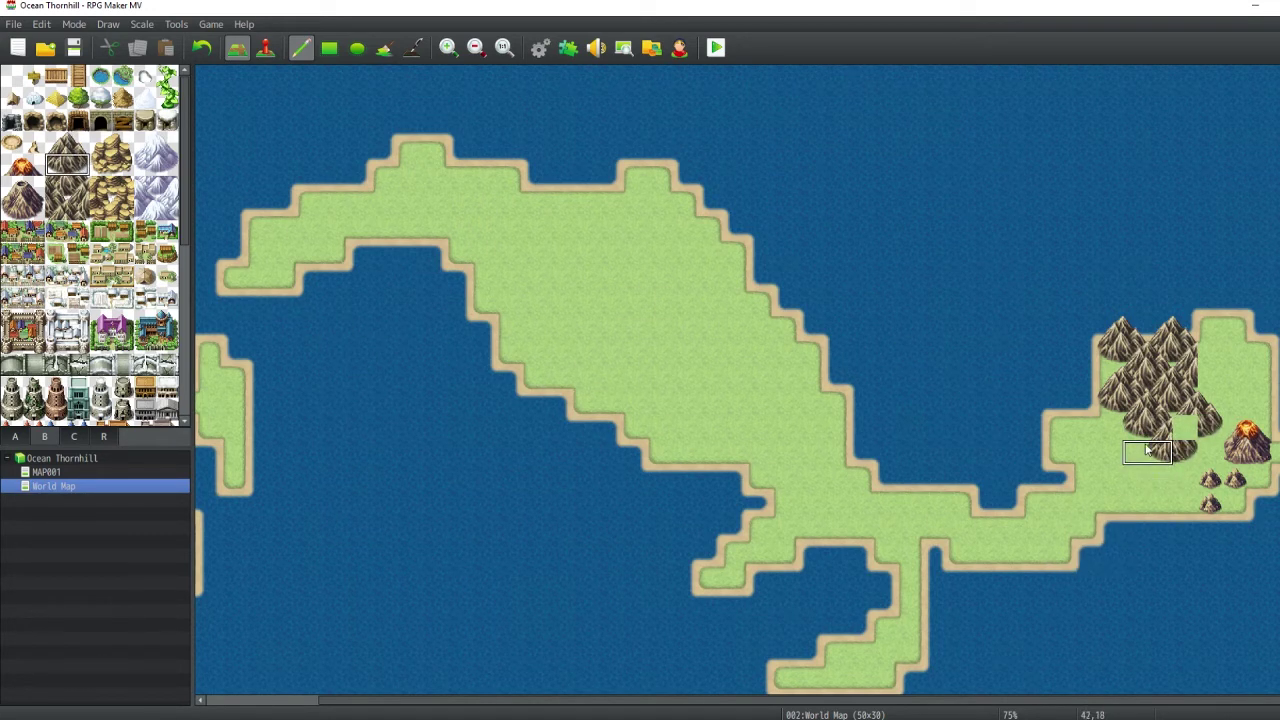
pyautogui.moveTo(1147, 451); pyautogui.dragTo(1146, 393)
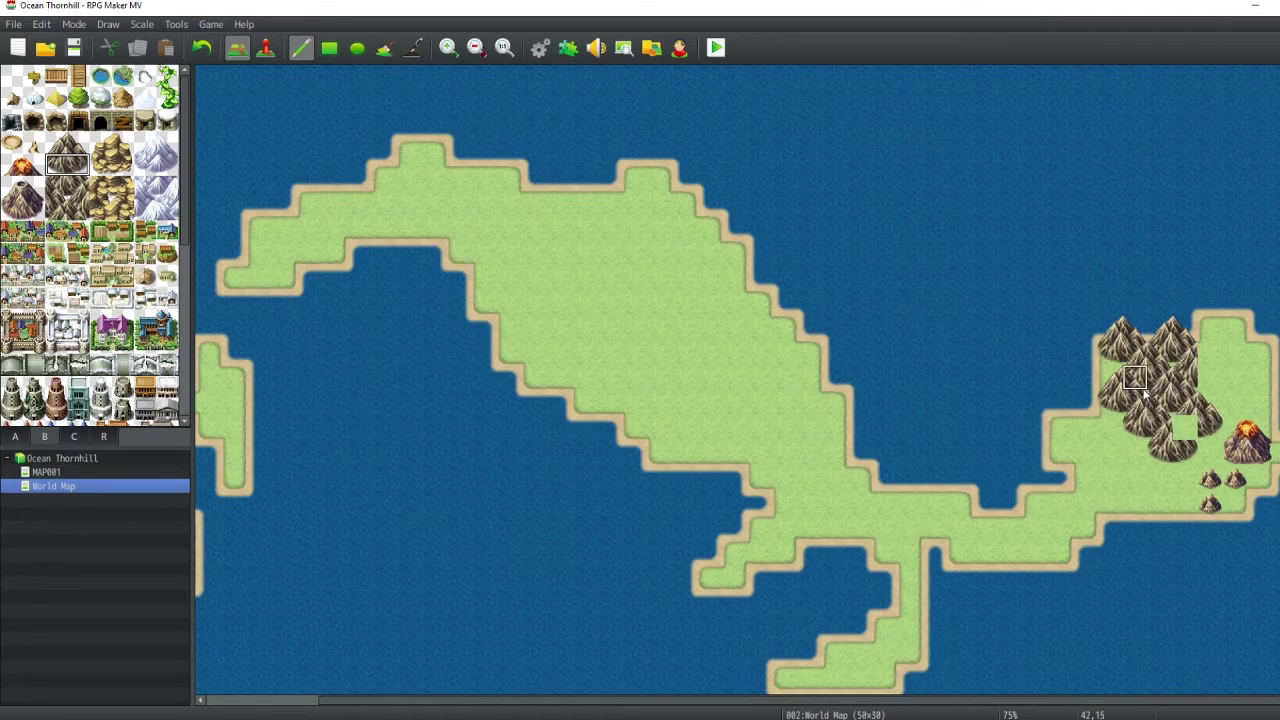
pyautogui.rightClick(1147, 392)
pyautogui.click(1185, 428)
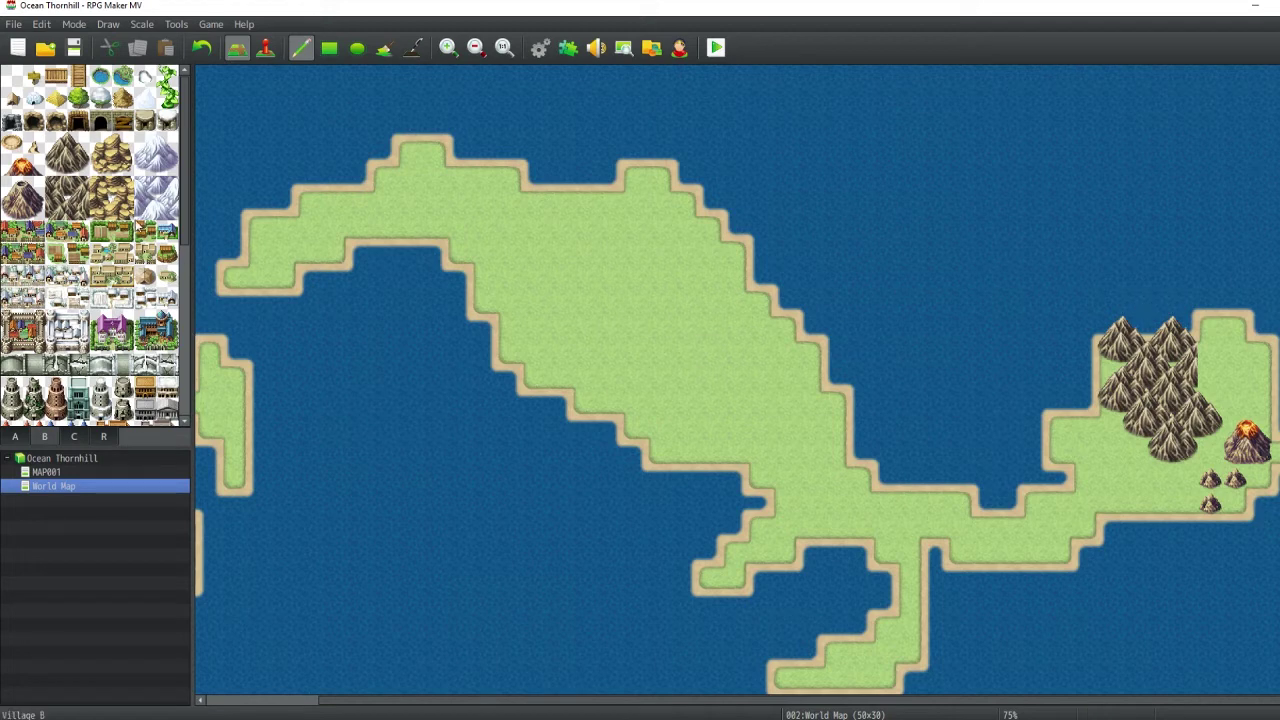
pyautogui.click(1209, 385)
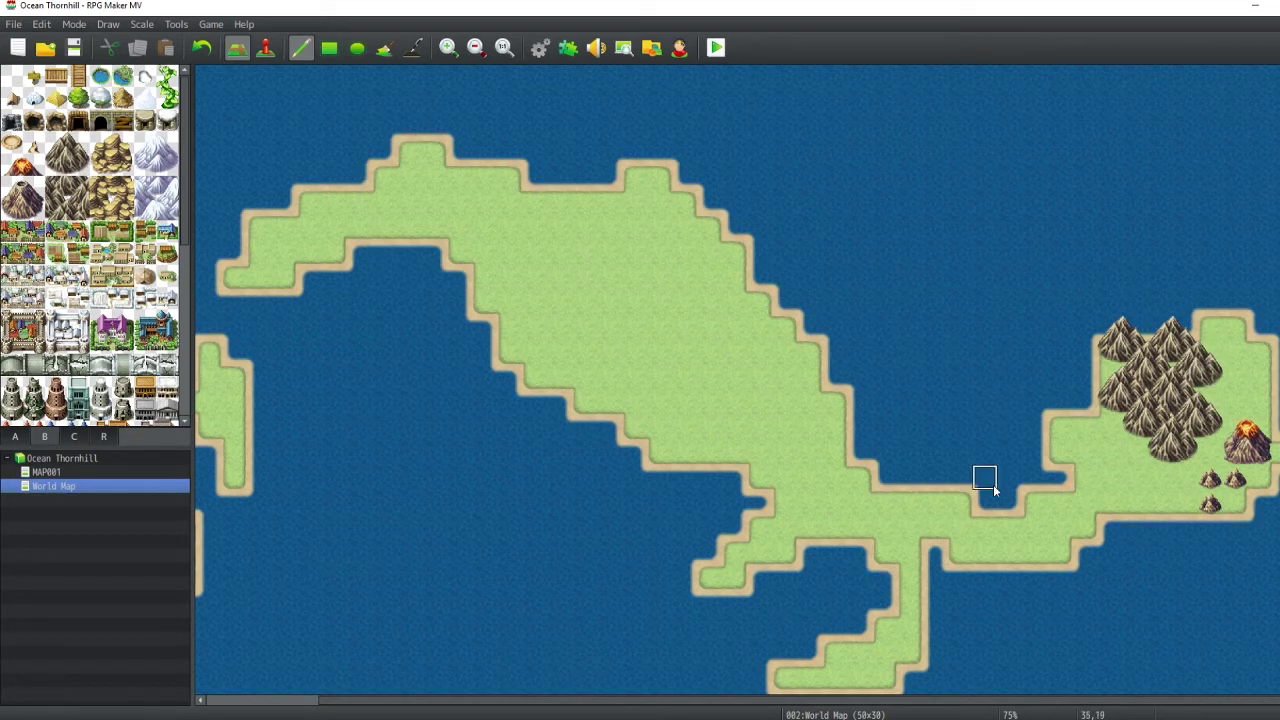
# - Place white clouds over the rock range's northwestern and eastern peaks and along the eastern landmass's northeastern and southeastern shores
pyautogui.scroll(-1, 1010, 484)
pyautogui.scroll(2, 1010, 488)
pyautogui.scroll(-5, 130, 375)
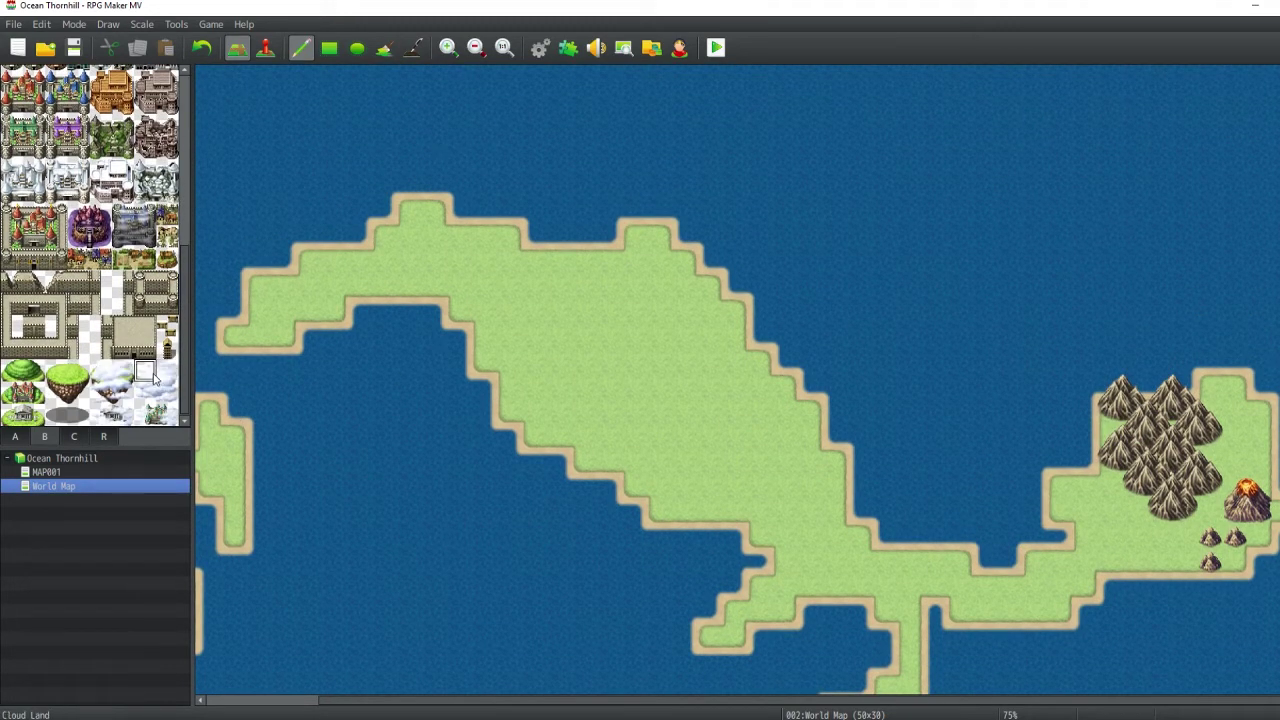
pyautogui.click(157, 383)
pyautogui.click(1124, 374)
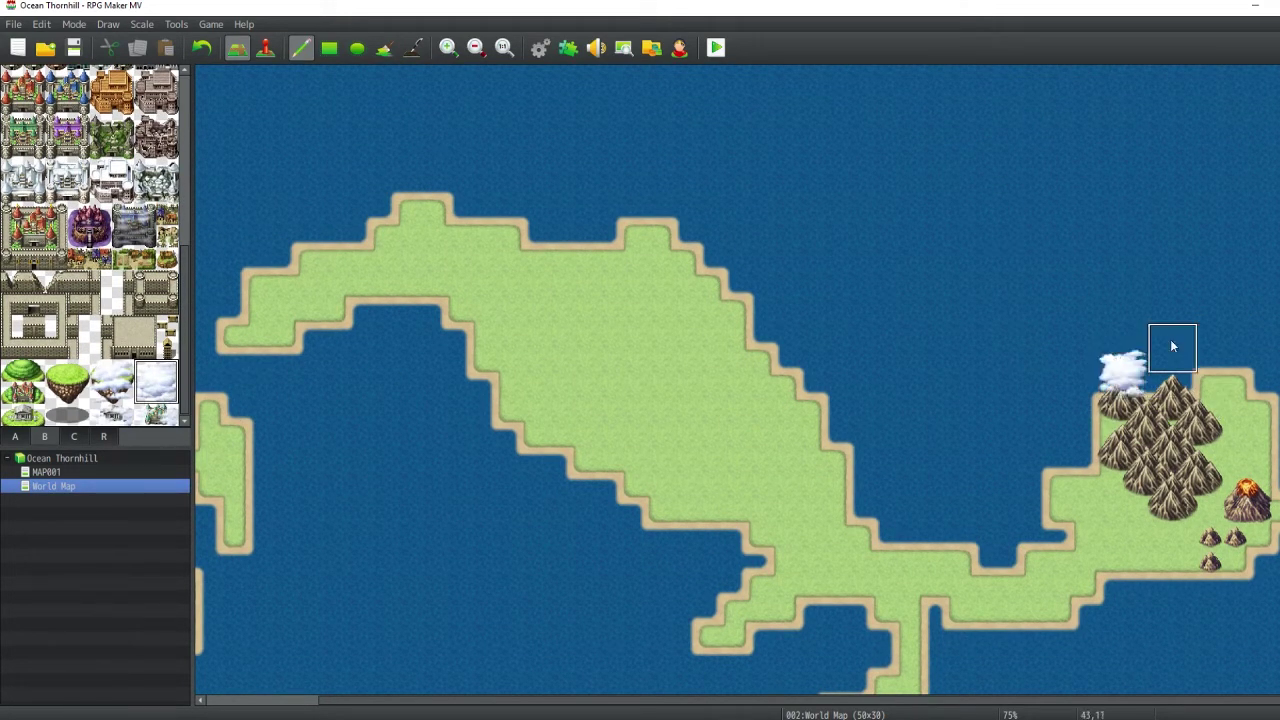
pyautogui.click(1197, 449)
pyautogui.scroll(-3, 1048, 500)
pyautogui.scroll(2, 1035, 481)
pyautogui.scroll(-3, 1035, 481)
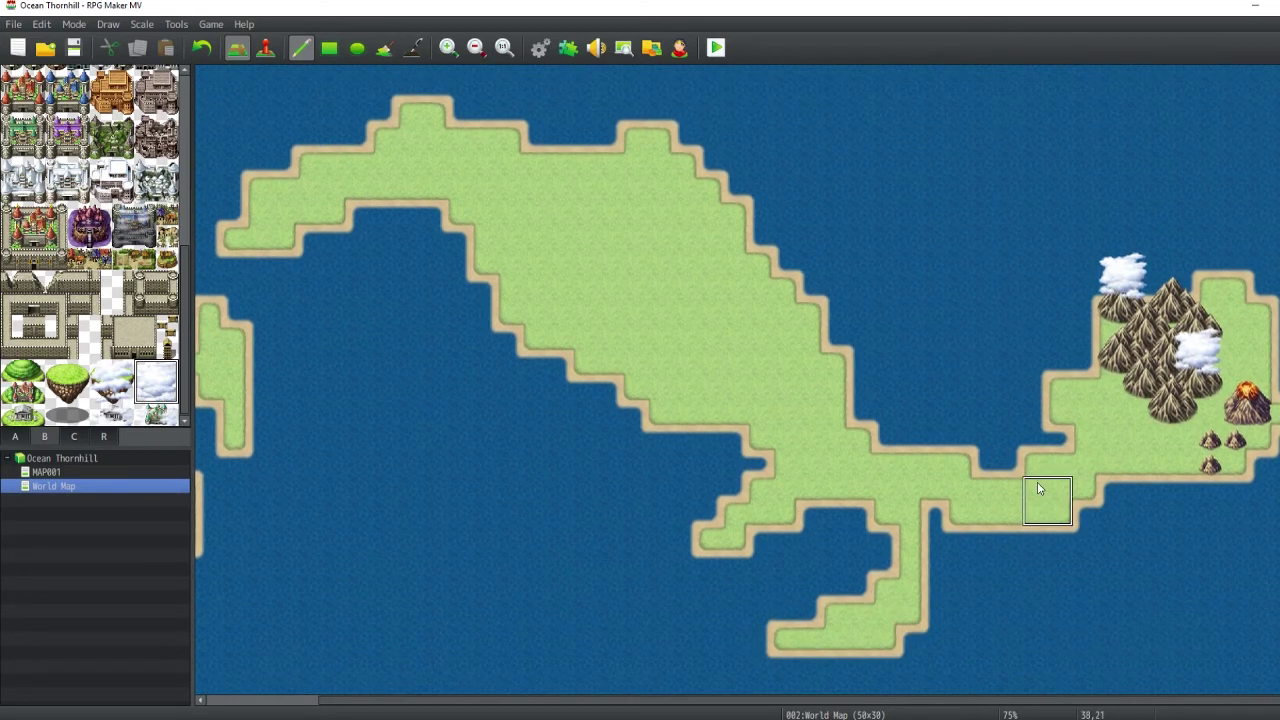
pyautogui.click(1247, 469)
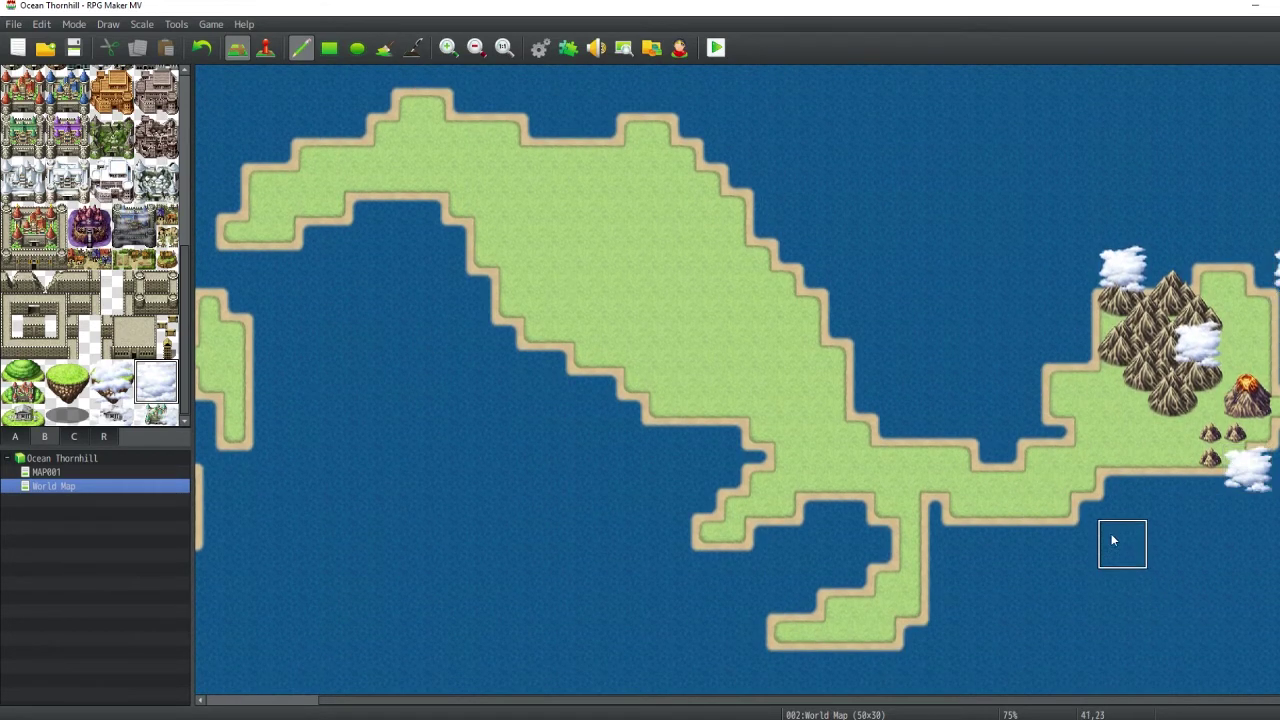
# - Scatter four small brown mountains north of the volcano and fill the notches in the land bridge's northern coast with grass
pyautogui.scroll(3, 1097, 588)
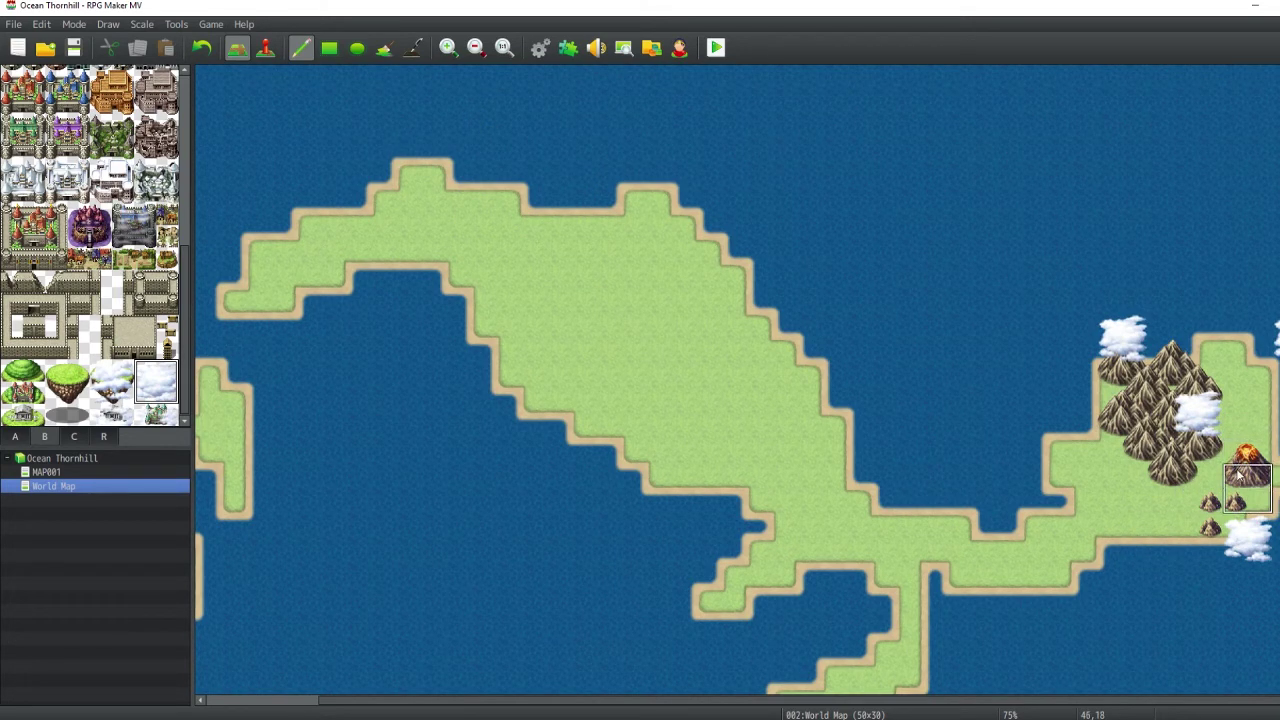
pyautogui.rightClick(1212, 503)
pyautogui.click(1260, 428)
pyautogui.click(1236, 402)
pyautogui.click(1236, 376)
pyautogui.click(1260, 402)
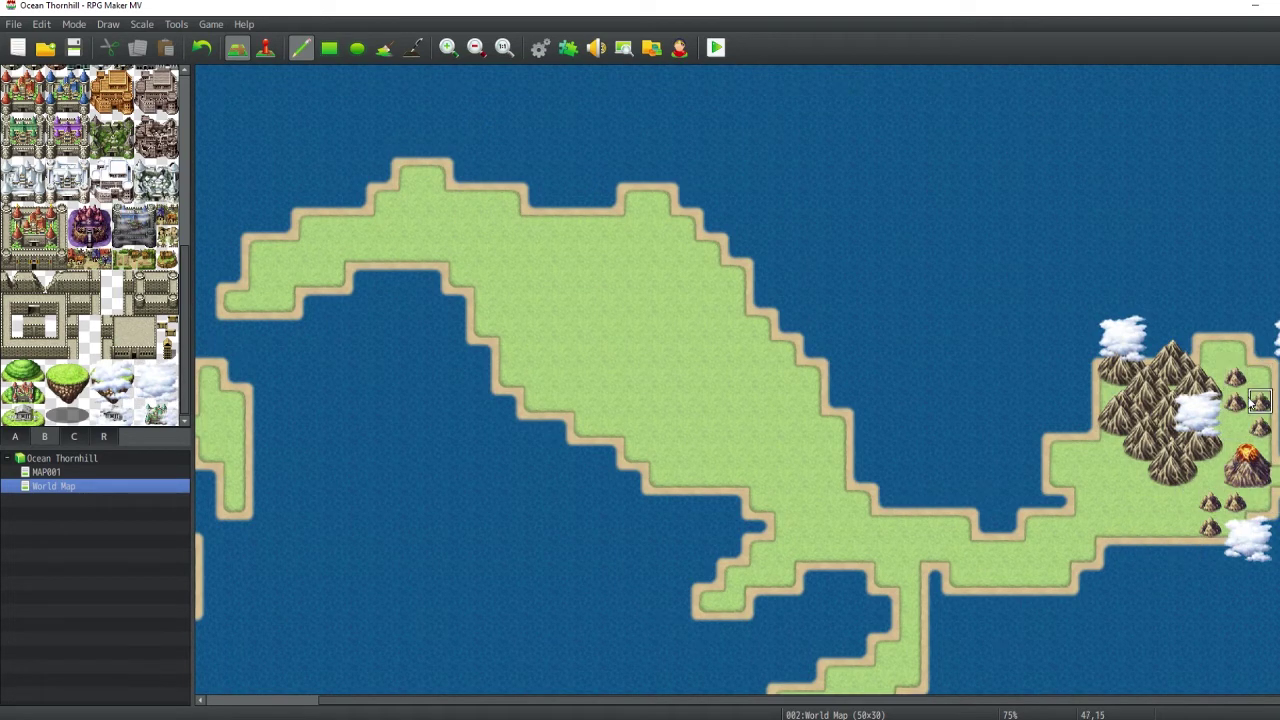
pyautogui.scroll(-2, 1110, 630)
pyautogui.scroll(-1, 1110, 630)
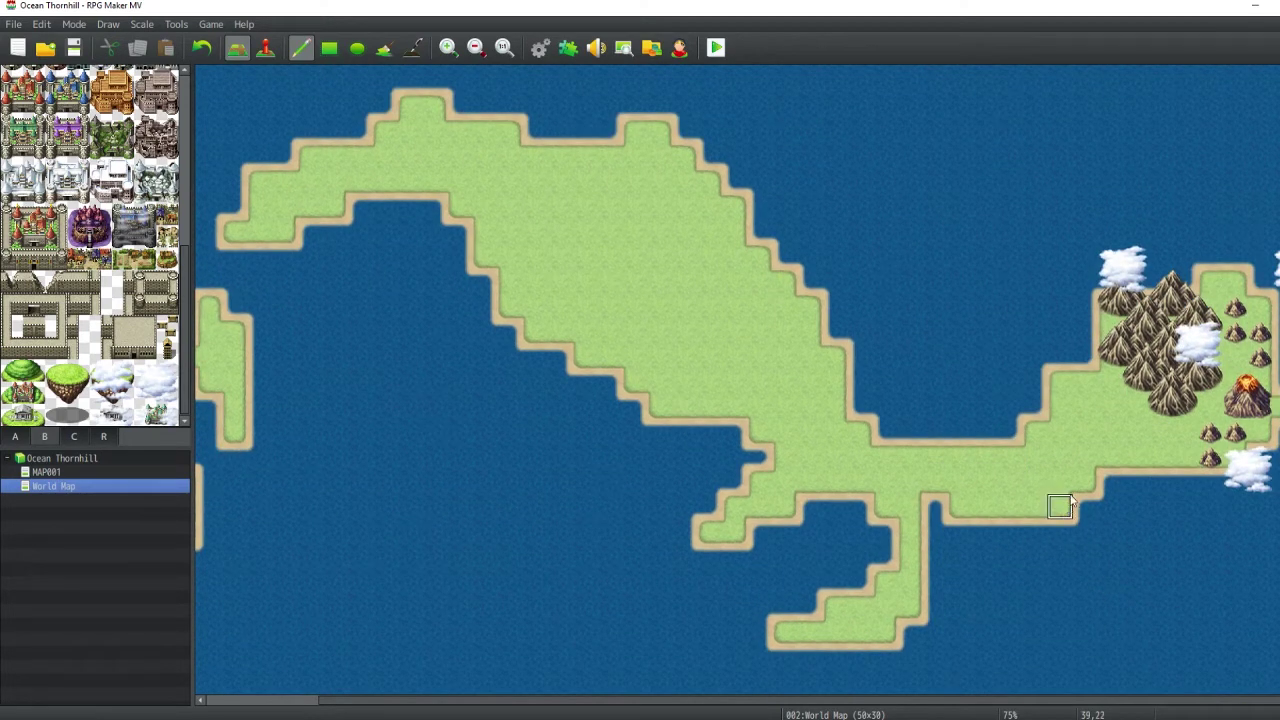
# - Fill the inlet between the southern peninsula and the land bridge's southern coast with grass
pyautogui.moveTo(935, 531); pyautogui.dragTo(960, 531)
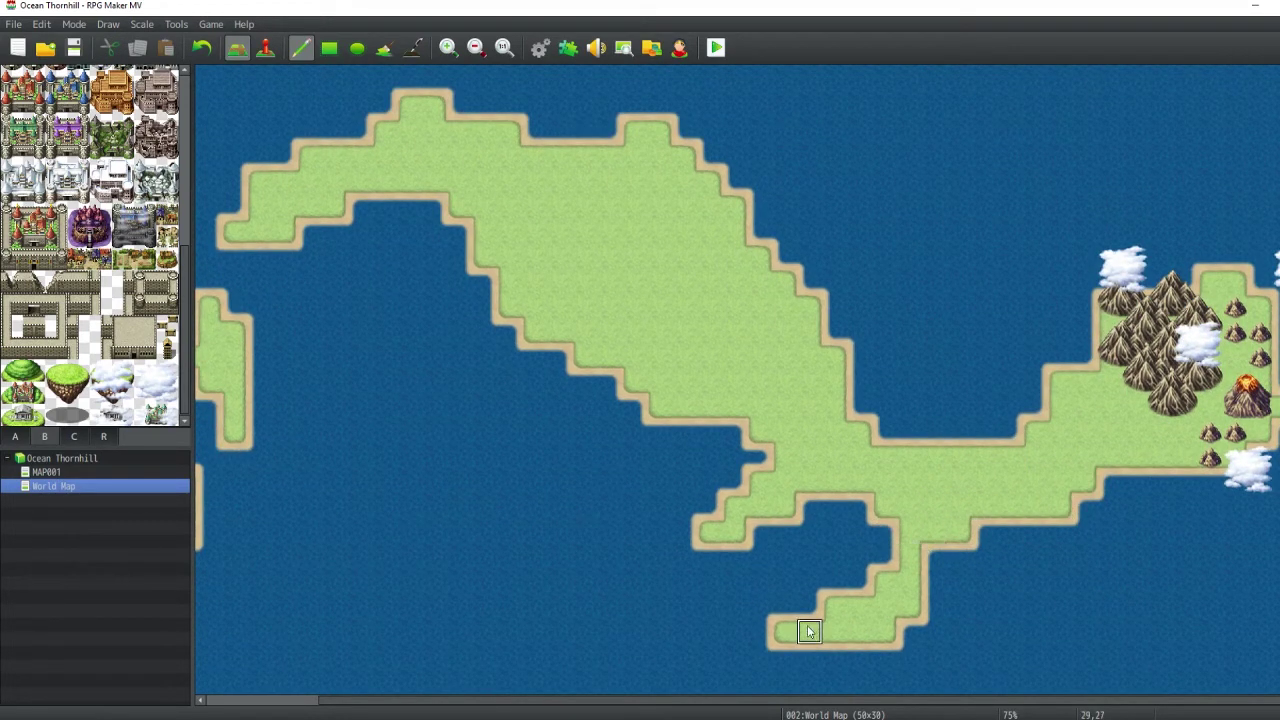
pyautogui.scroll(5, 810, 630)
pyautogui.click(477, 48)
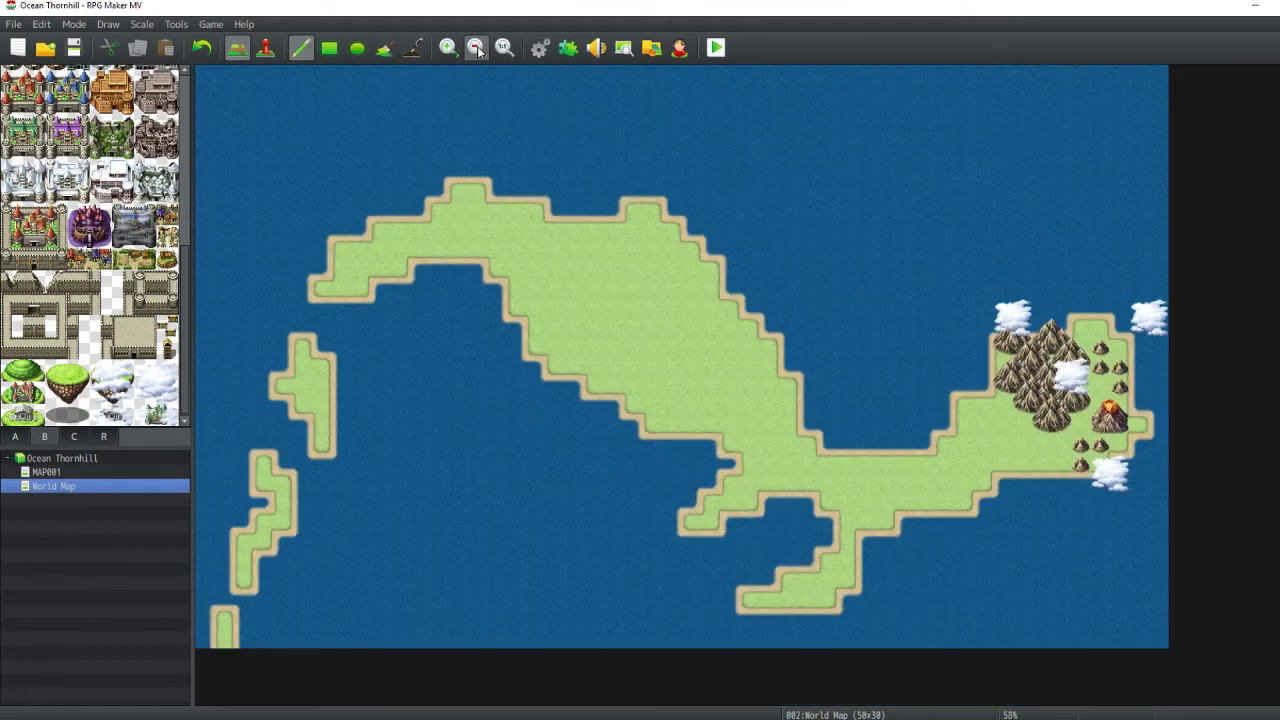
pyautogui.click(477, 48)
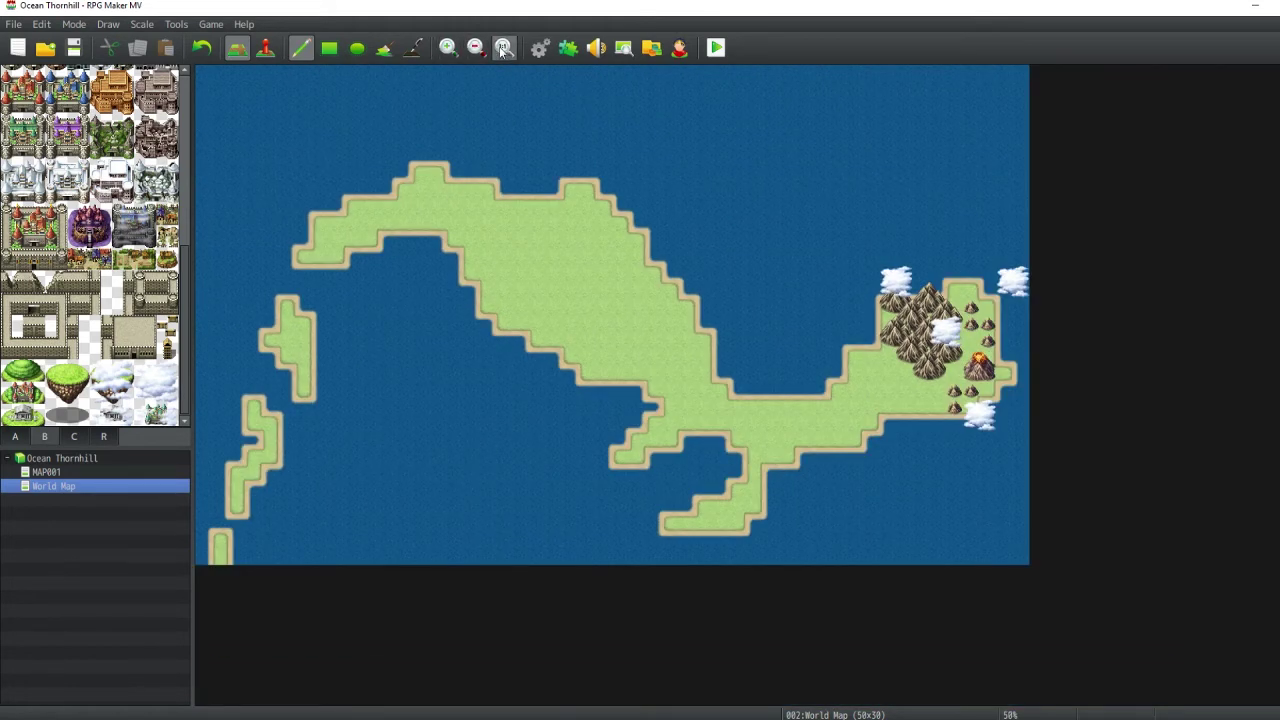
pyautogui.click(448, 48)
pyautogui.click(448, 48)
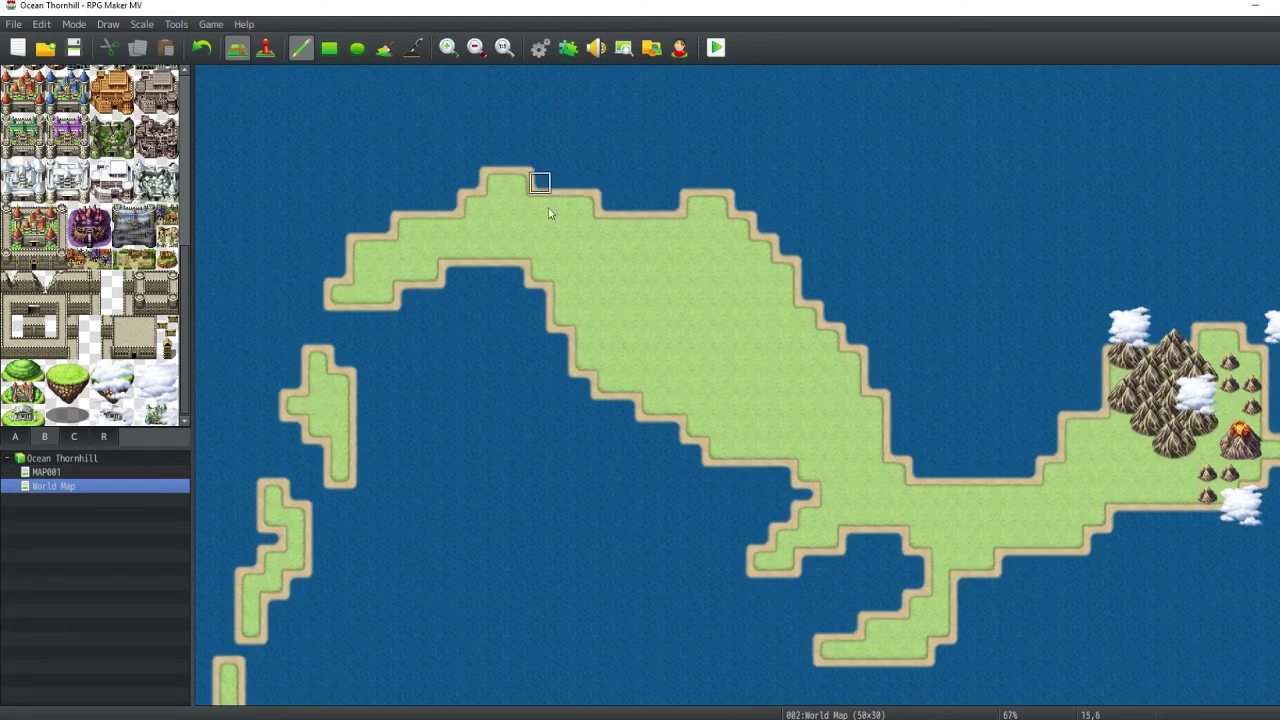
# - Paint forest bands along the main landmass's northeastern side and across its western and southern interior, using MAP001 as reference
pyautogui.scroll(1, 694, 363)
pyautogui.scroll(2, 47, 345)
pyautogui.scroll(3, 47, 345)
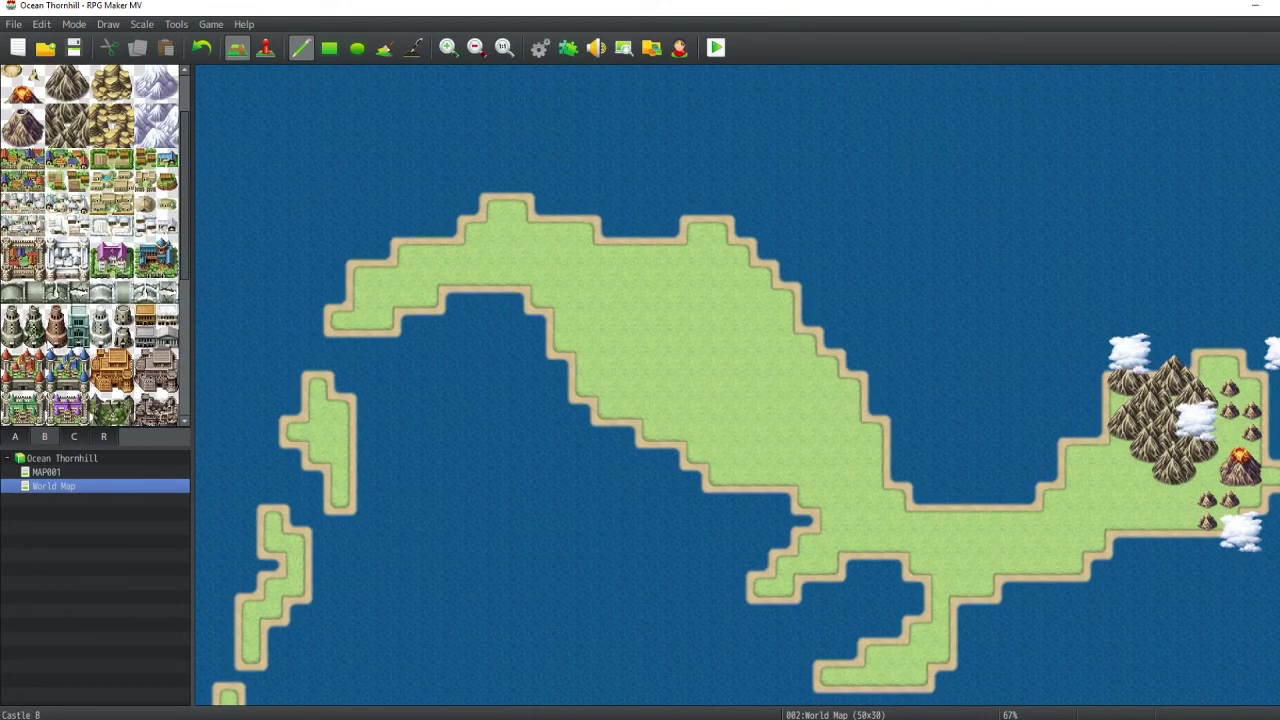
pyautogui.click(15, 436)
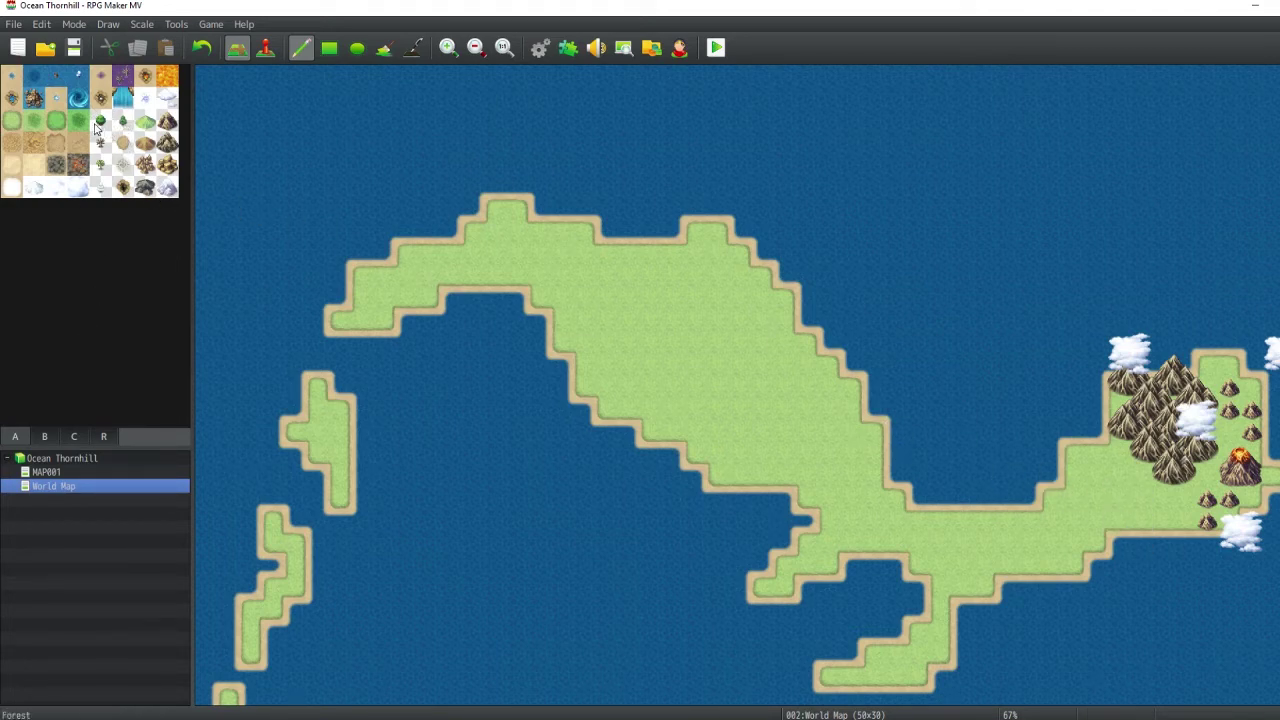
pyautogui.click(46, 472)
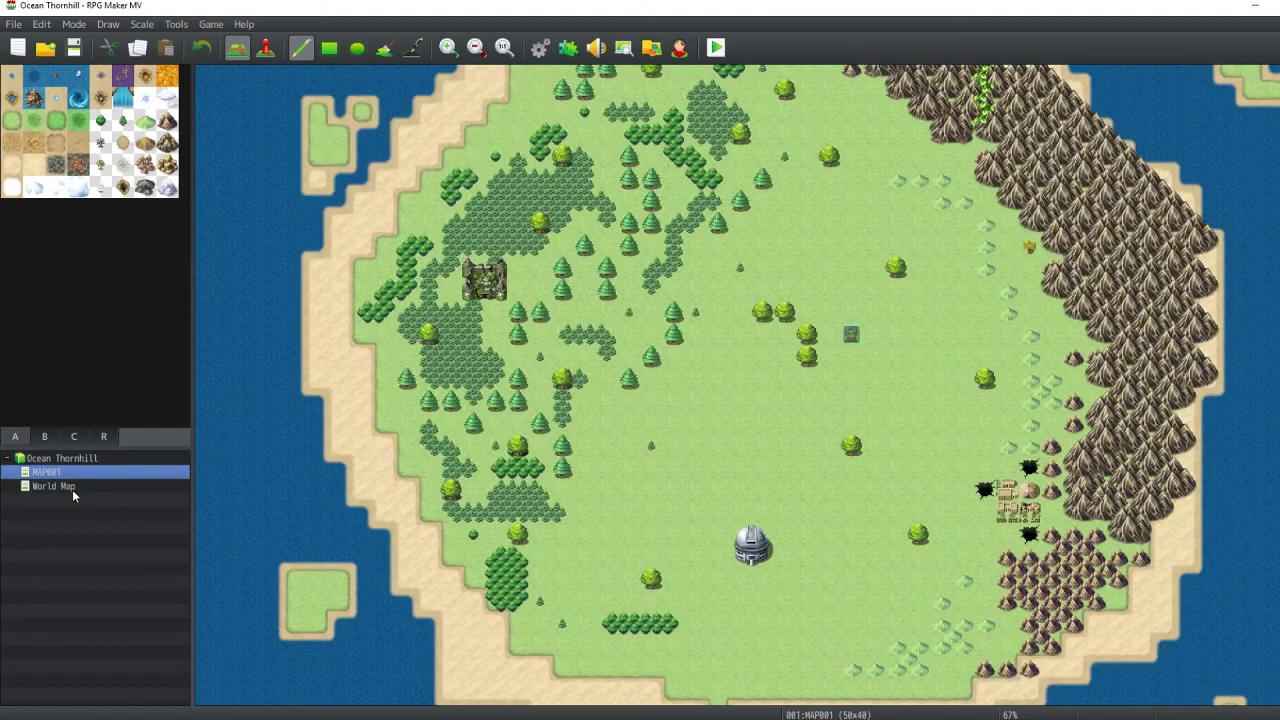
pyautogui.click(72, 487)
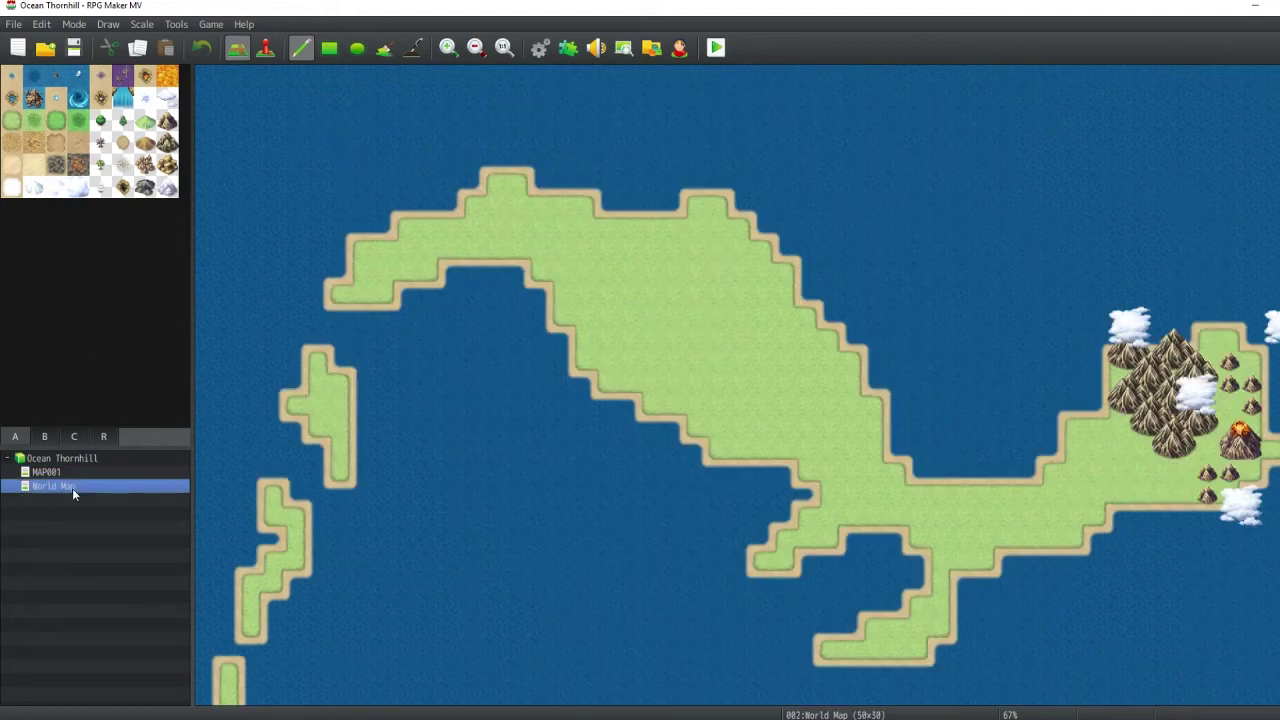
pyautogui.click(100, 120)
pyautogui.moveTo(716, 259)
pyautogui.mouseDown()
pyautogui.moveTo(782, 305)
pyautogui.moveTo(672, 245)
pyautogui.moveTo(666, 255)
pyautogui.moveTo(806, 338)
pyautogui.moveTo(820, 382)
pyautogui.mouseUp()
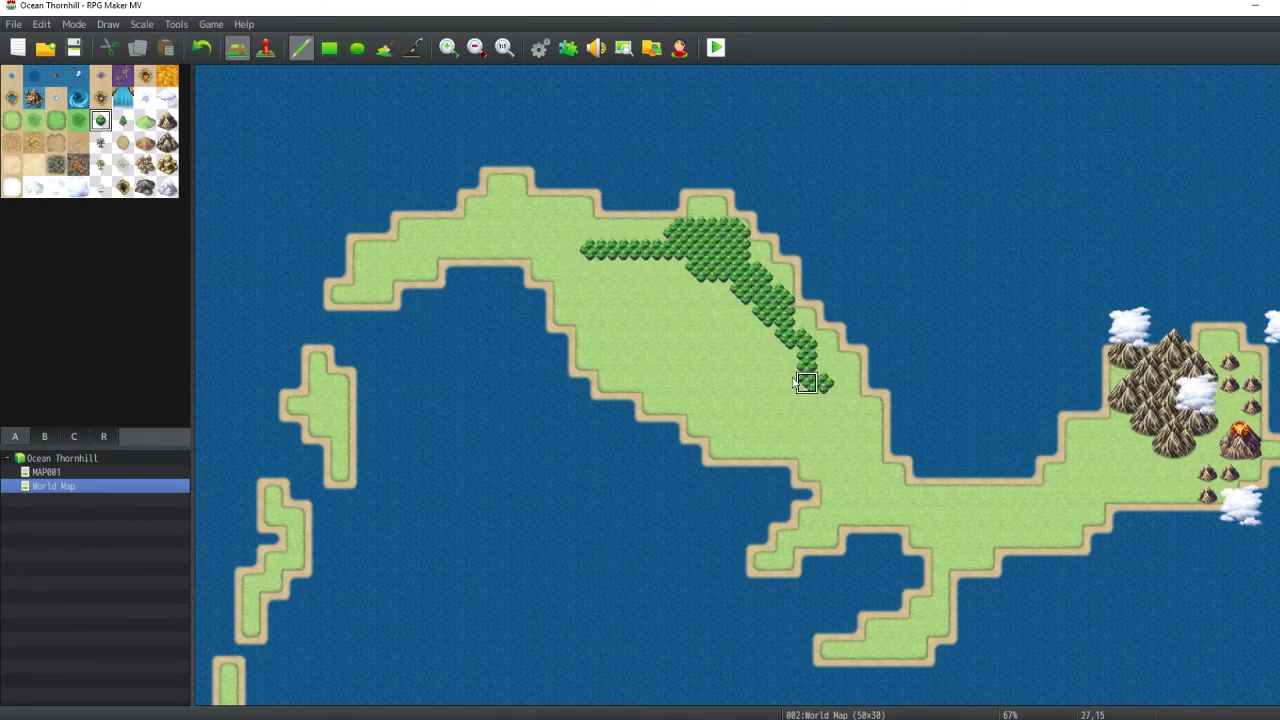
pyautogui.moveTo(652, 405)
pyautogui.mouseDown()
pyautogui.moveTo(768, 445)
pyautogui.moveTo(607, 293)
pyautogui.moveTo(563, 272)
pyautogui.mouseUp()
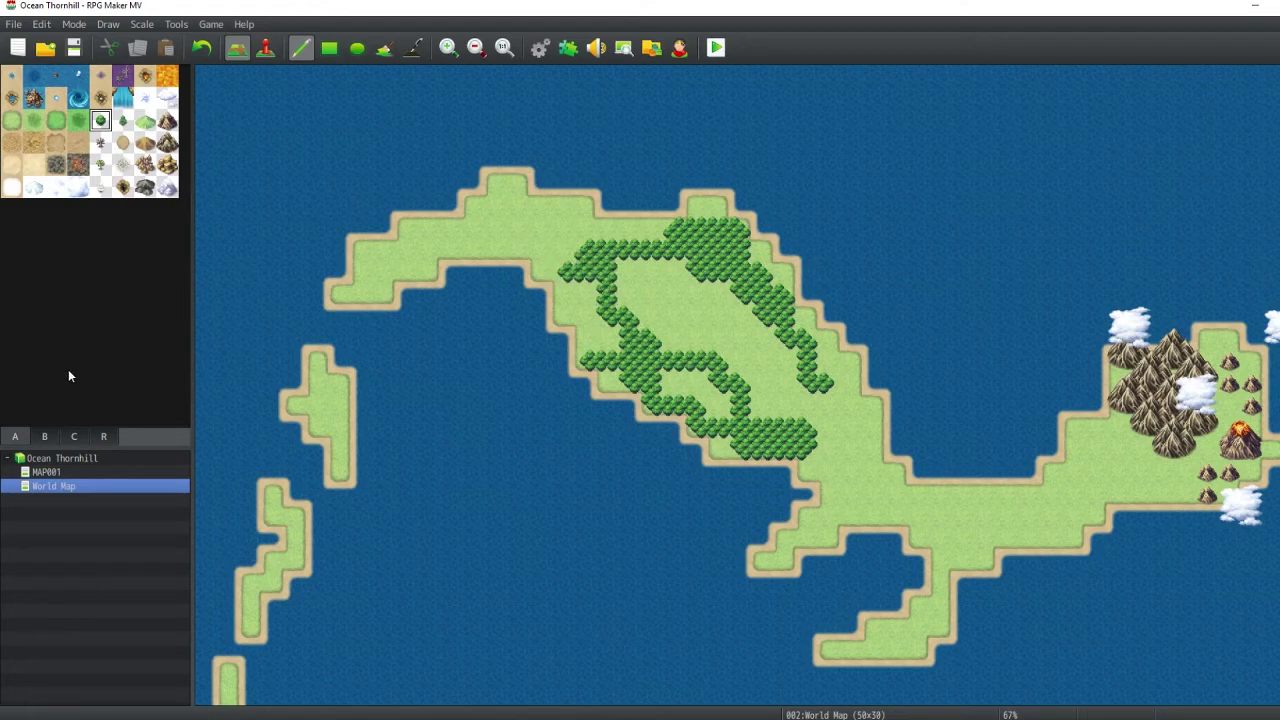
# - Try a ruined castle in the clearing between the main landmass's forest bands, and undo the placement
pyautogui.scroll(1, 800, 462)
pyautogui.click(45, 437)
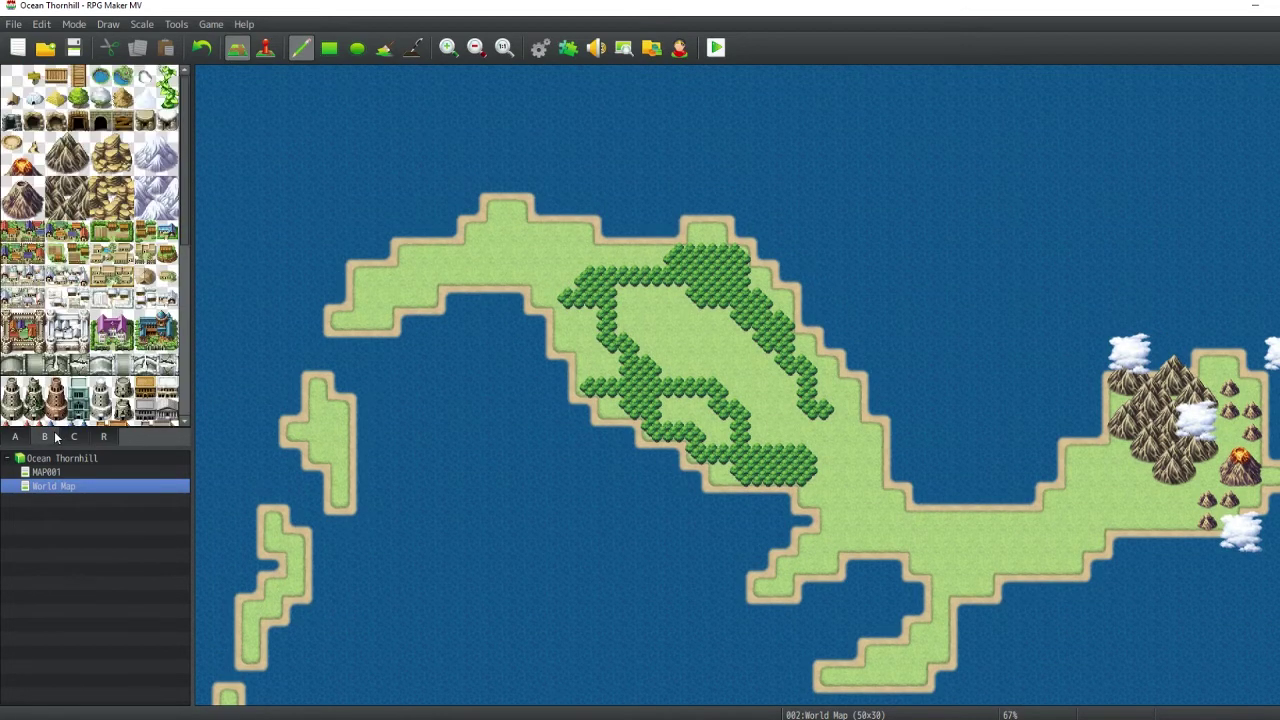
pyautogui.scroll(-5, 85, 301)
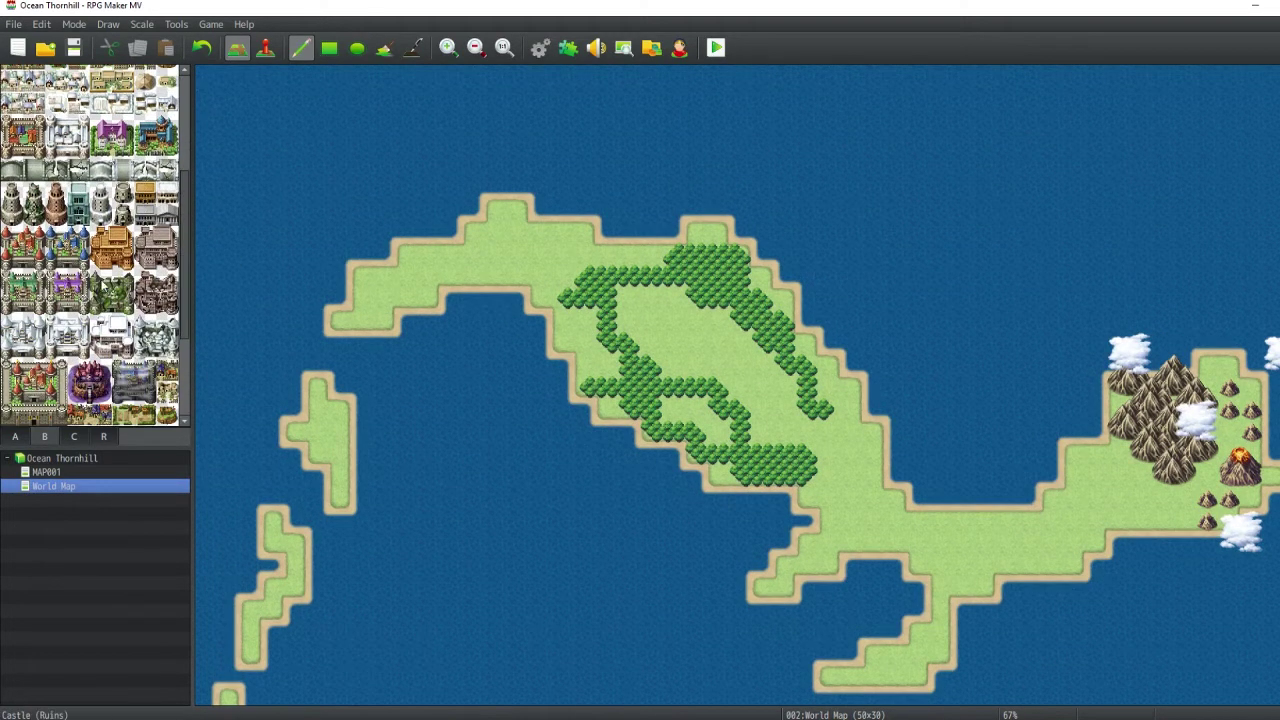
pyautogui.click(112, 292)
pyautogui.click(728, 355)
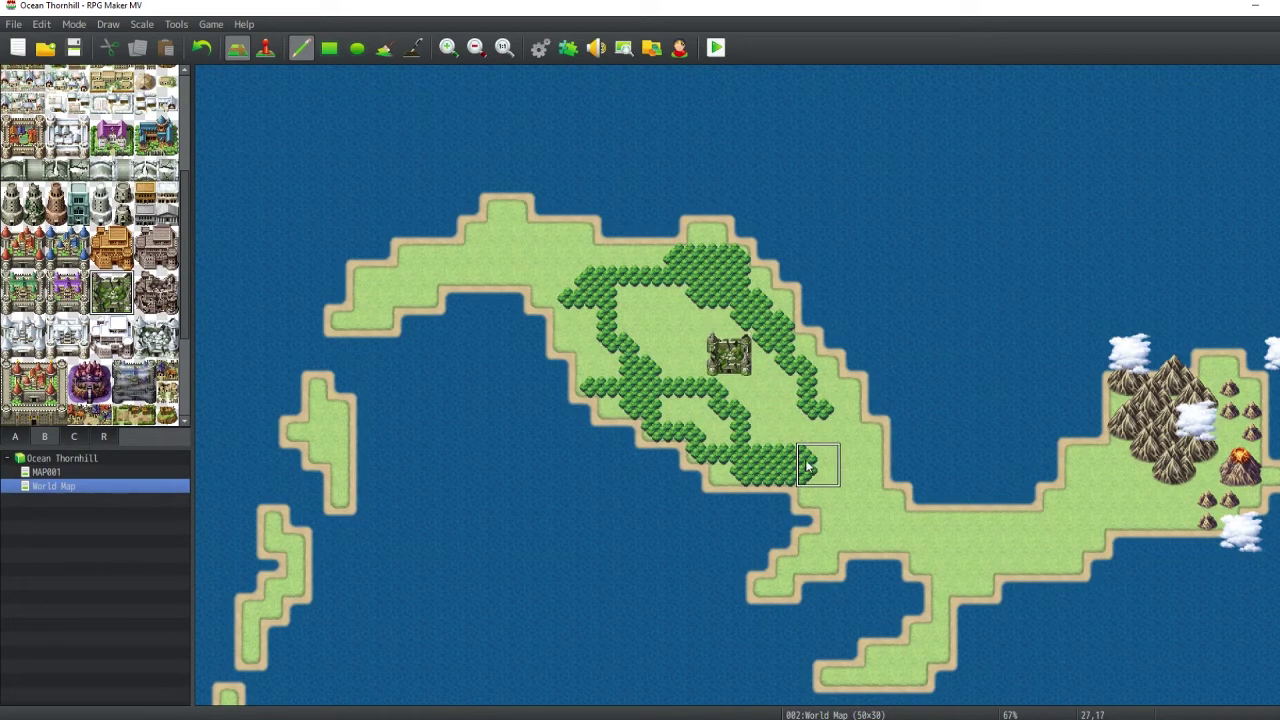
pyautogui.hotkey('ctrl', 'z')
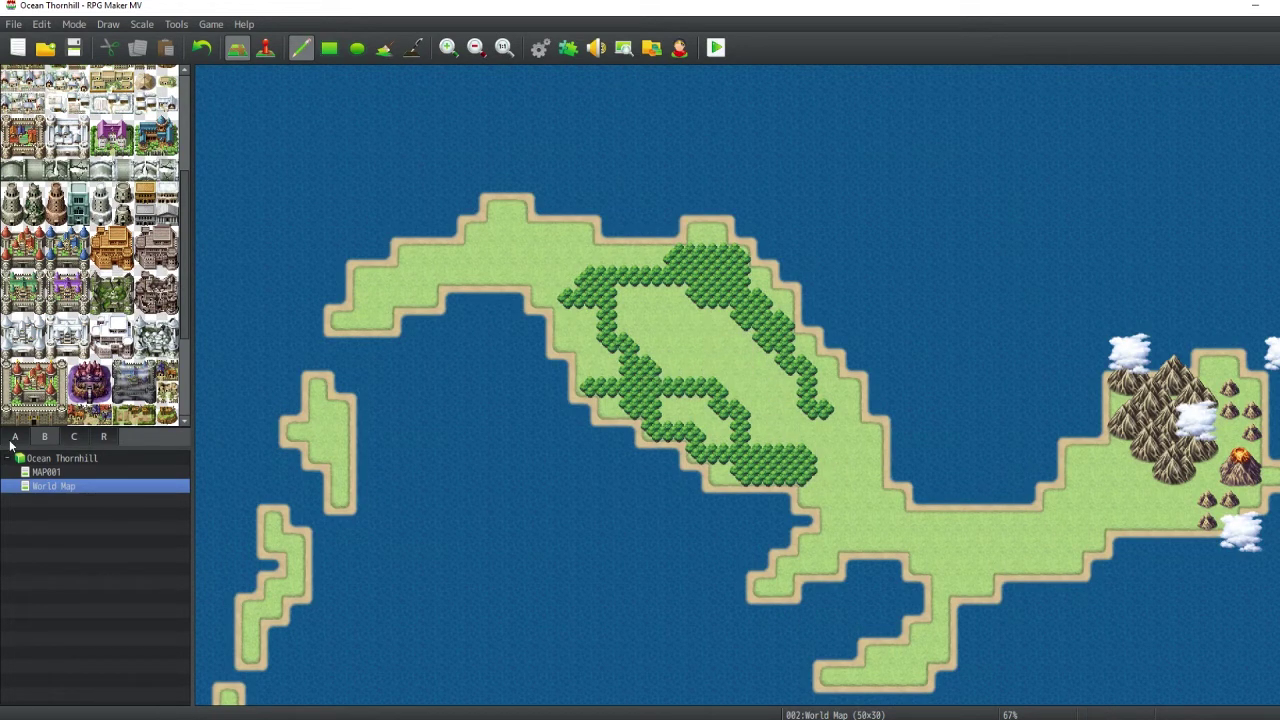
# - Thicken the forest through the main landmass's interior, linking the northern, western and southern bands and leaving grassy clearings
pyautogui.click(15, 437)
pyautogui.click(100, 120)
pyautogui.click(718, 342)
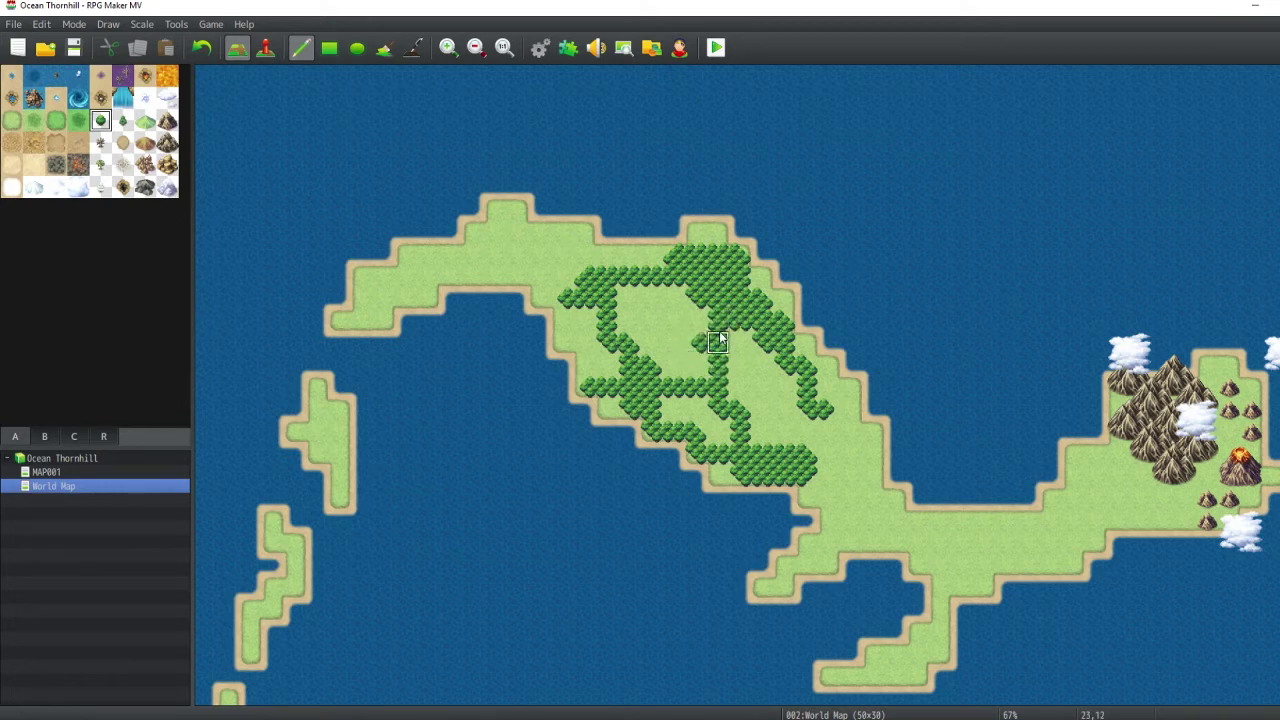
pyautogui.moveTo(719, 338)
pyautogui.mouseDown()
pyautogui.moveTo(671, 337)
pyautogui.moveTo(760, 380)
pyautogui.moveTo(808, 436)
pyautogui.mouseUp()
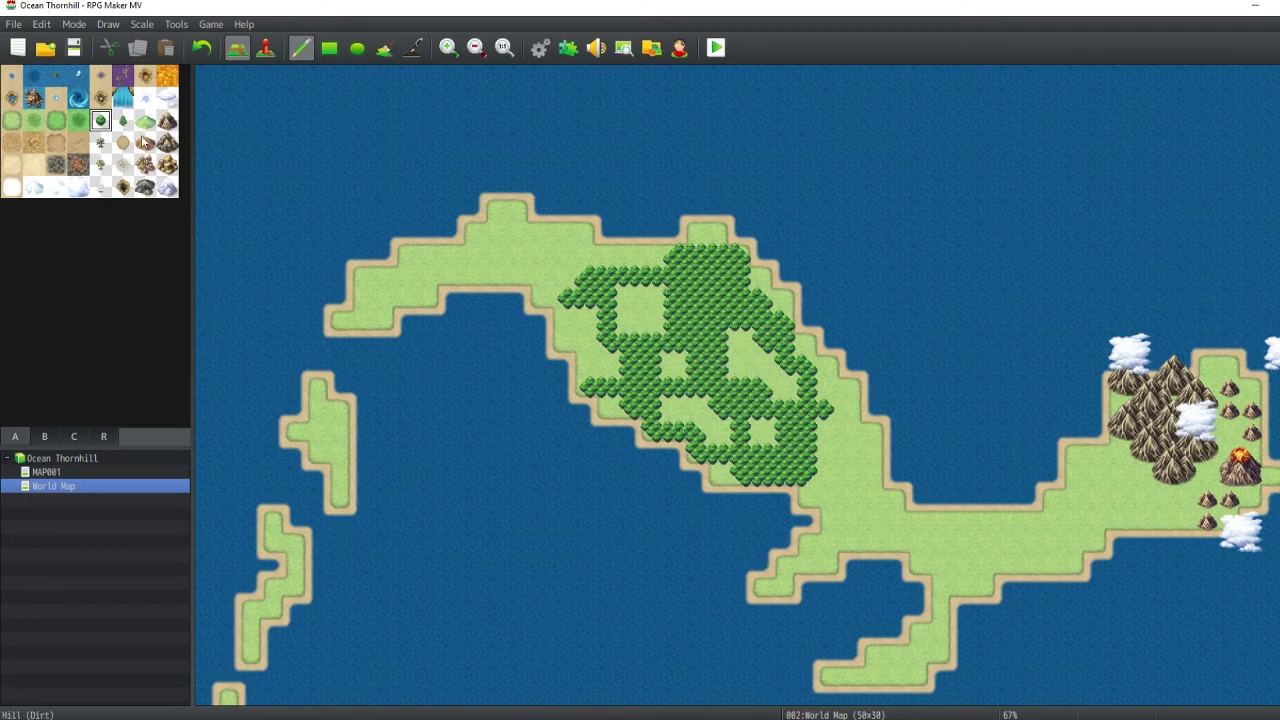
# - Try conifer patches over the forest's northwestern and southern parts, and undo them
pyautogui.click(122, 120)
pyautogui.click(659, 303)
pyautogui.click(614, 283)
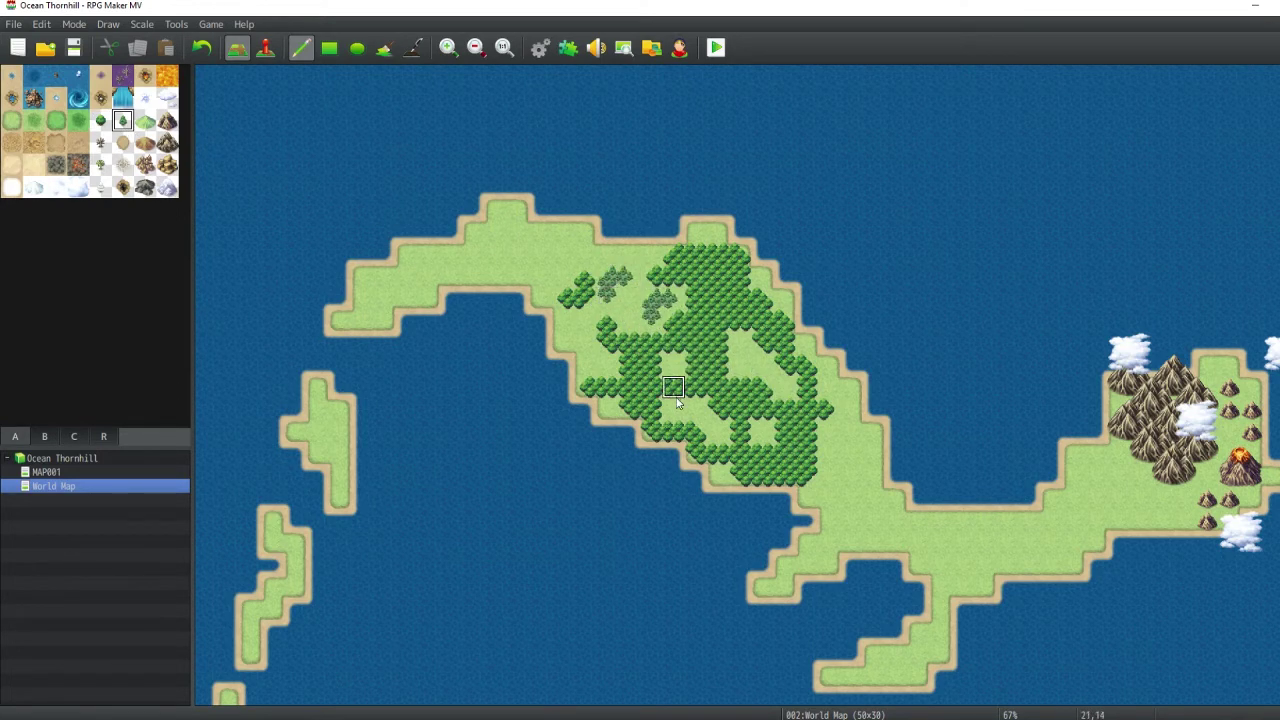
pyautogui.moveTo(718, 432); pyautogui.dragTo(762, 455)
pyautogui.click(851, 432)
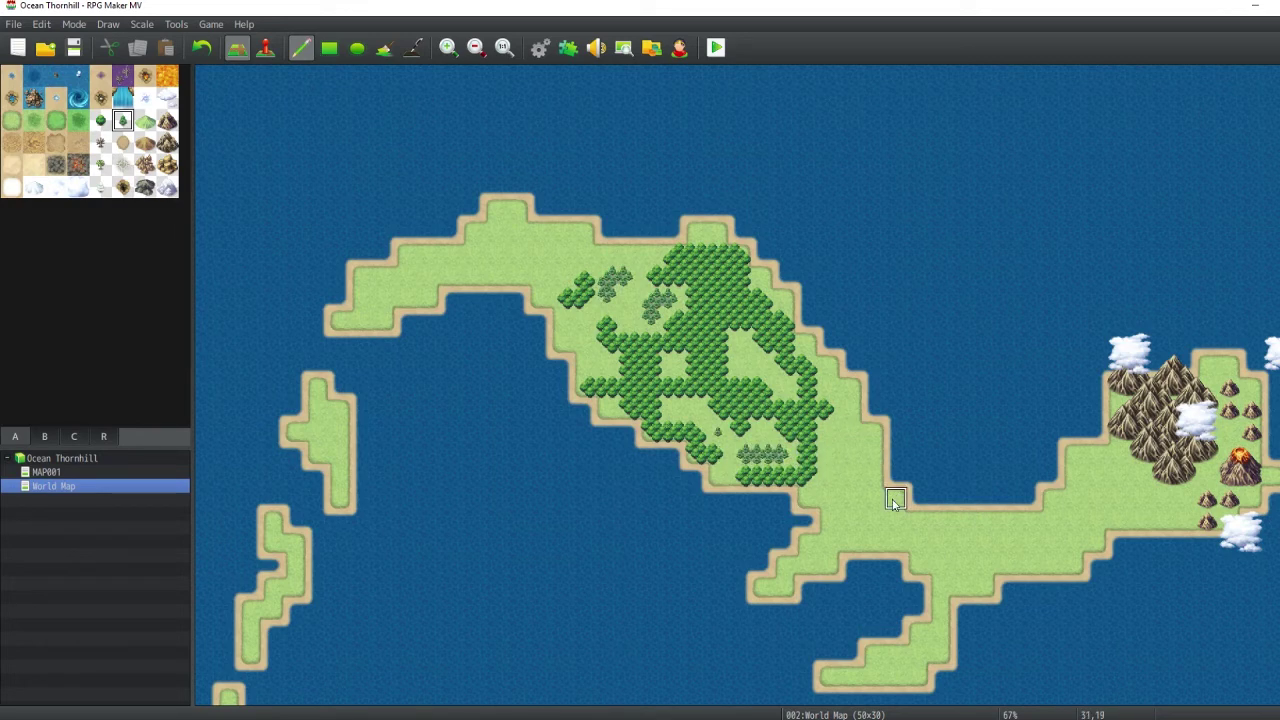
pyautogui.hotkey('ctrl', 'z')
pyautogui.hotkey('ctrl', 'z')
pyautogui.hotkey('ctrl', 'z')
pyautogui.hotkey('ctrl', 'z')
# - Paint conifer strips southeast and northwest of the forest, and place a ruined castle in its eastern clearing
pyautogui.moveTo(851, 432); pyautogui.dragTo(851, 507)
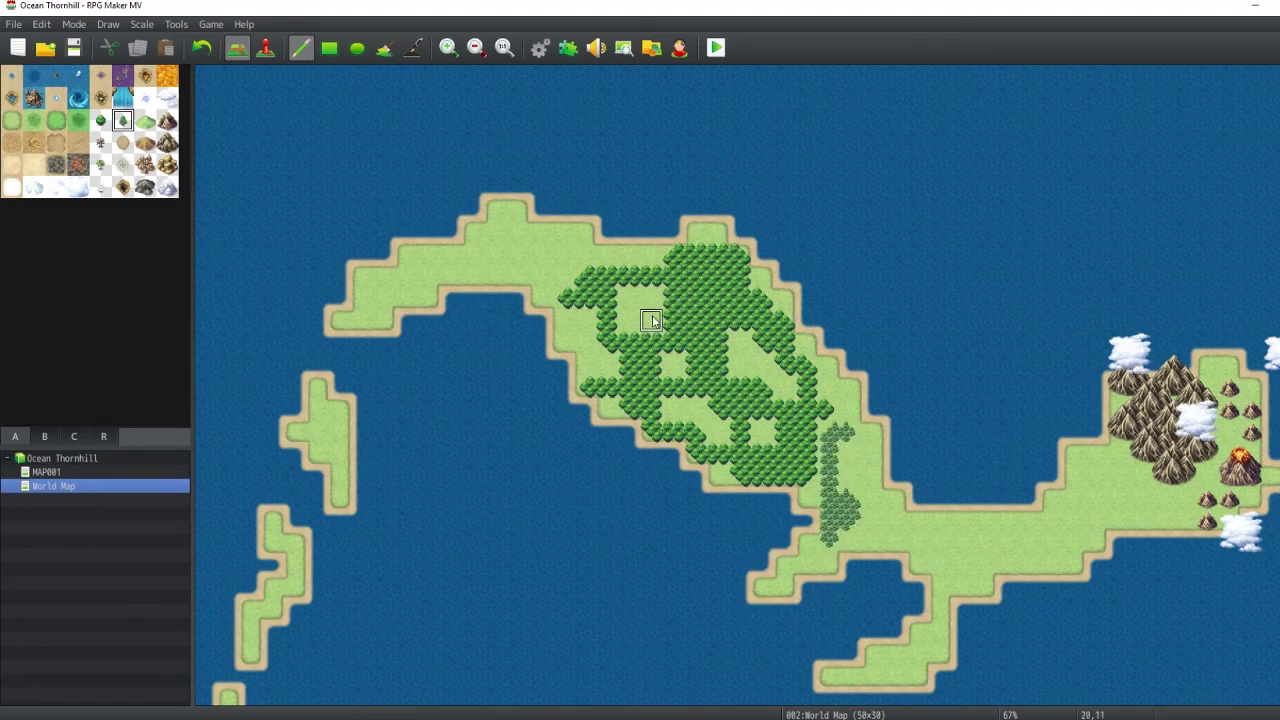
pyautogui.moveTo(610, 254); pyautogui.dragTo(492, 258)
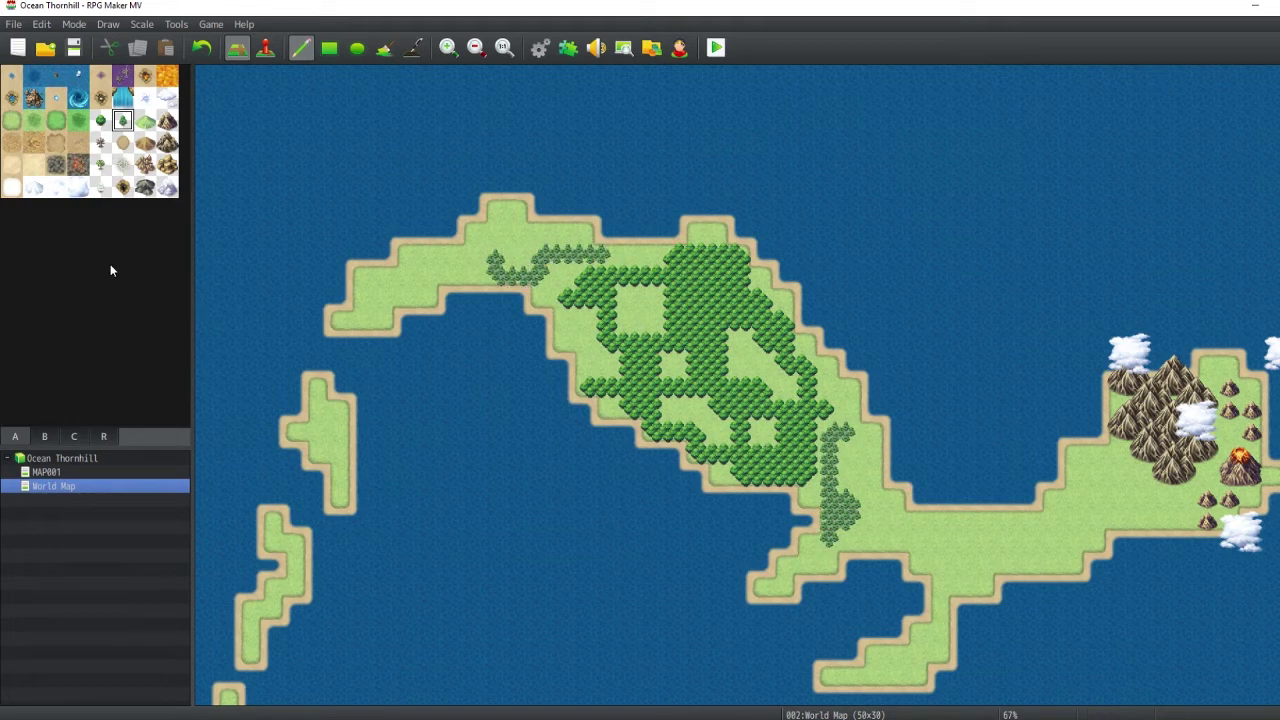
pyautogui.click(45, 436)
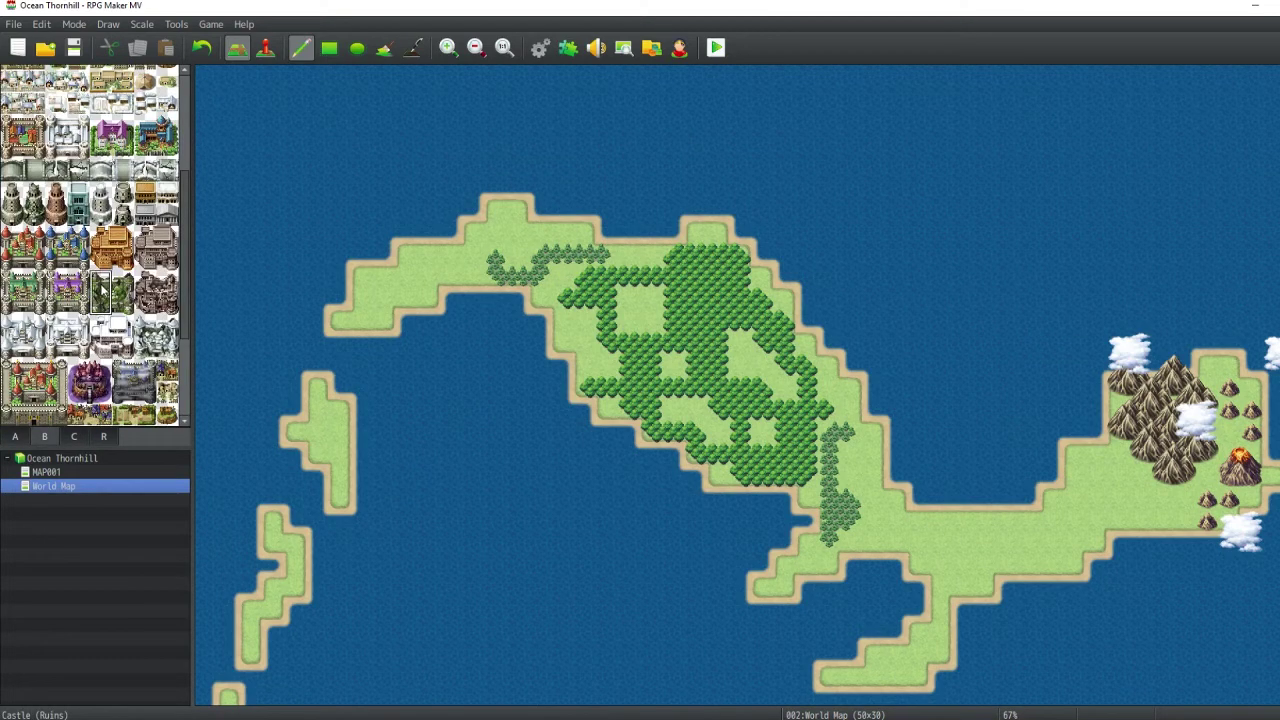
pyautogui.click(101, 290)
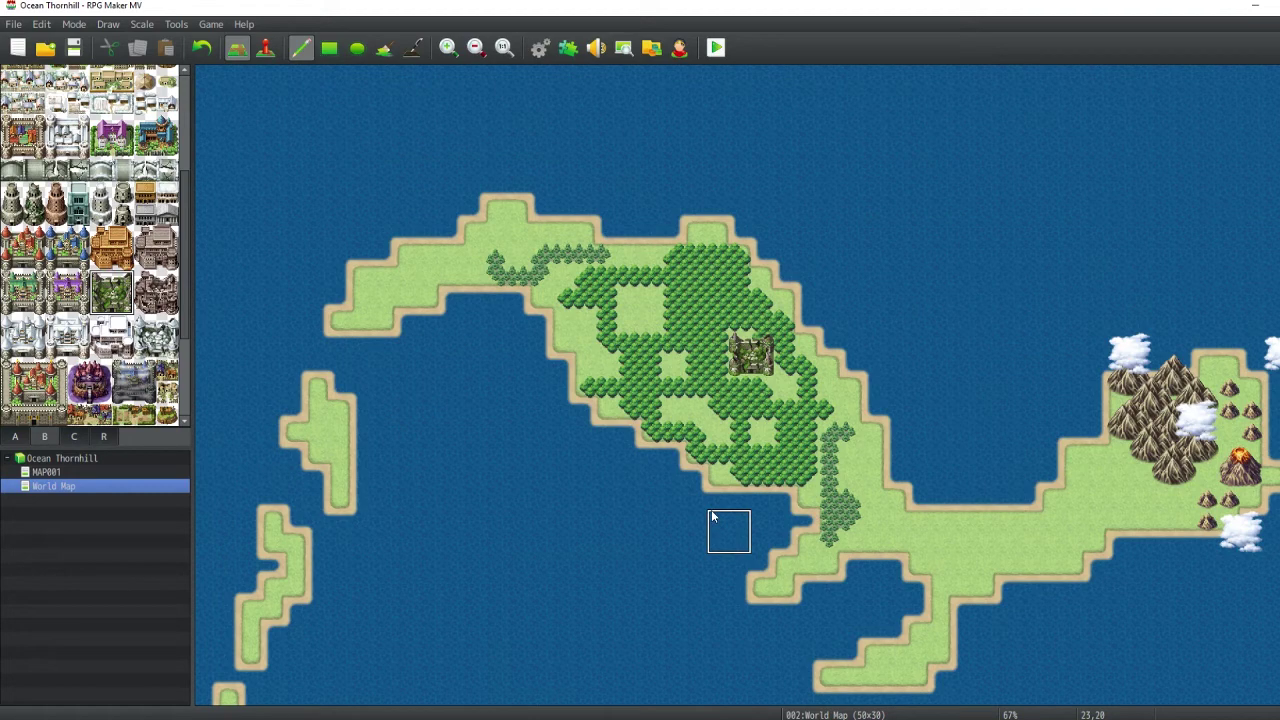
# - Examine MAP001's arrangement of forests, ruined castle, dome, beanstalk and mountain range as reference for the World Map
pyautogui.click(60, 472)
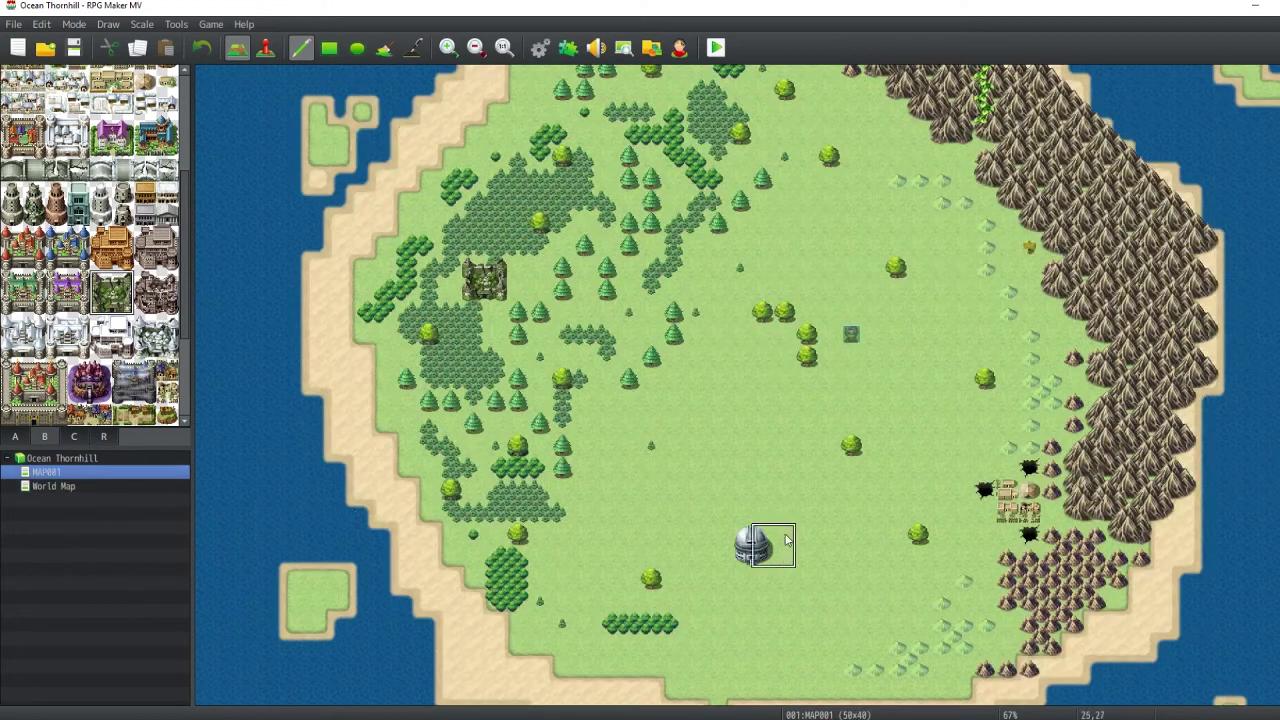
pyautogui.scroll(2, 825, 568)
pyautogui.scroll(-1, 820, 562)
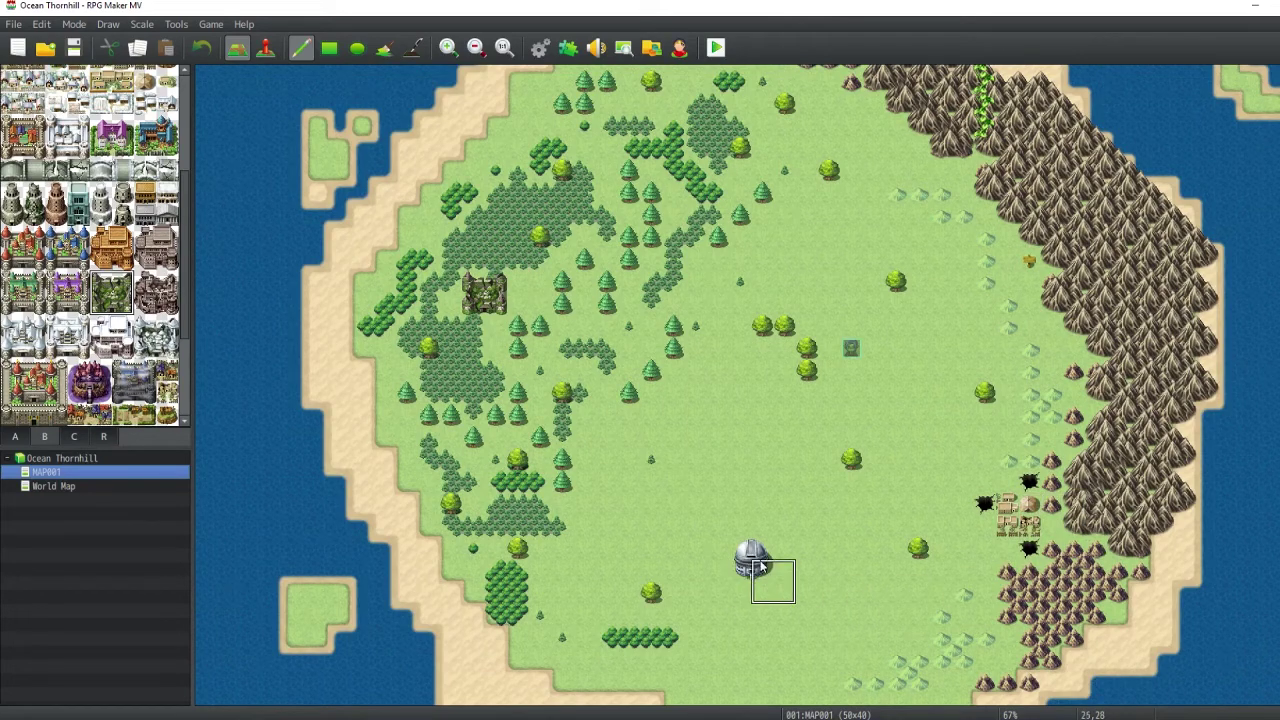
pyautogui.keyDown('ctrl'); pyautogui.scroll(-2, 745, 612); pyautogui.keyUp('ctrl')
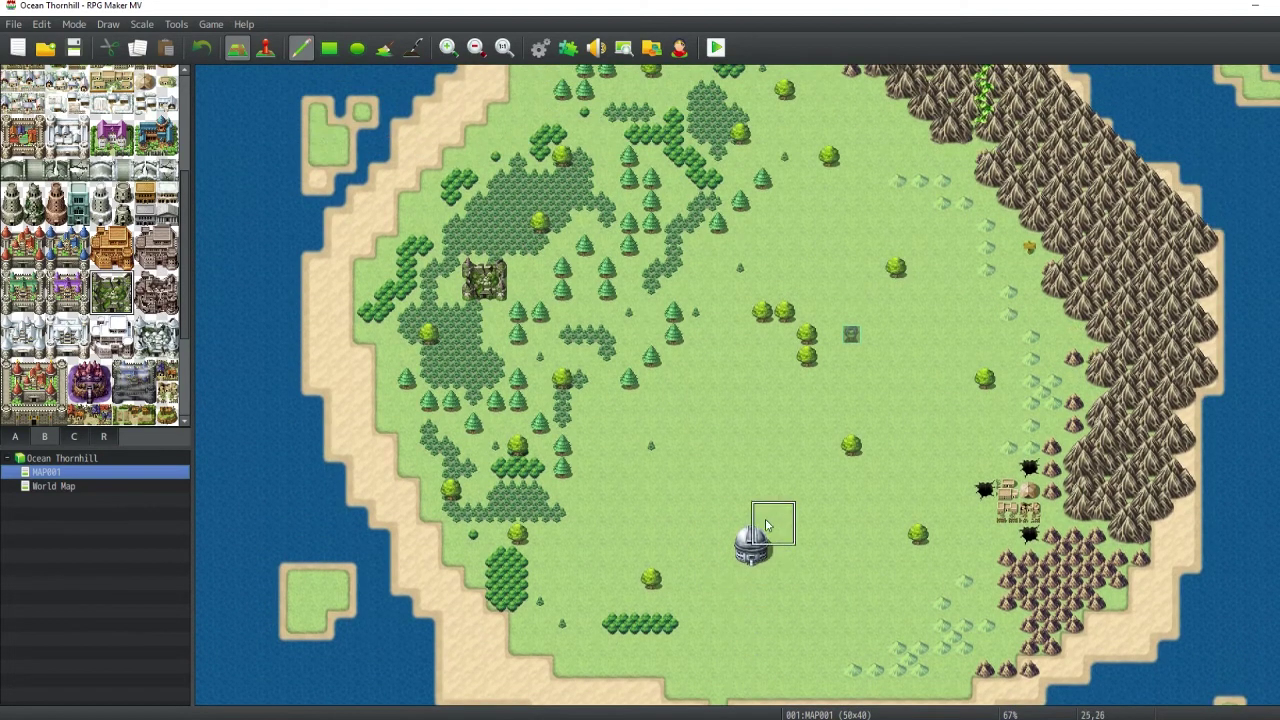
pyautogui.keyDown('ctrl'); pyautogui.scroll(2, 760, 540); pyautogui.keyUp('ctrl')
pyautogui.keyDown('ctrl'); pyautogui.scroll(-2, 740, 572); pyautogui.keyUp('ctrl')
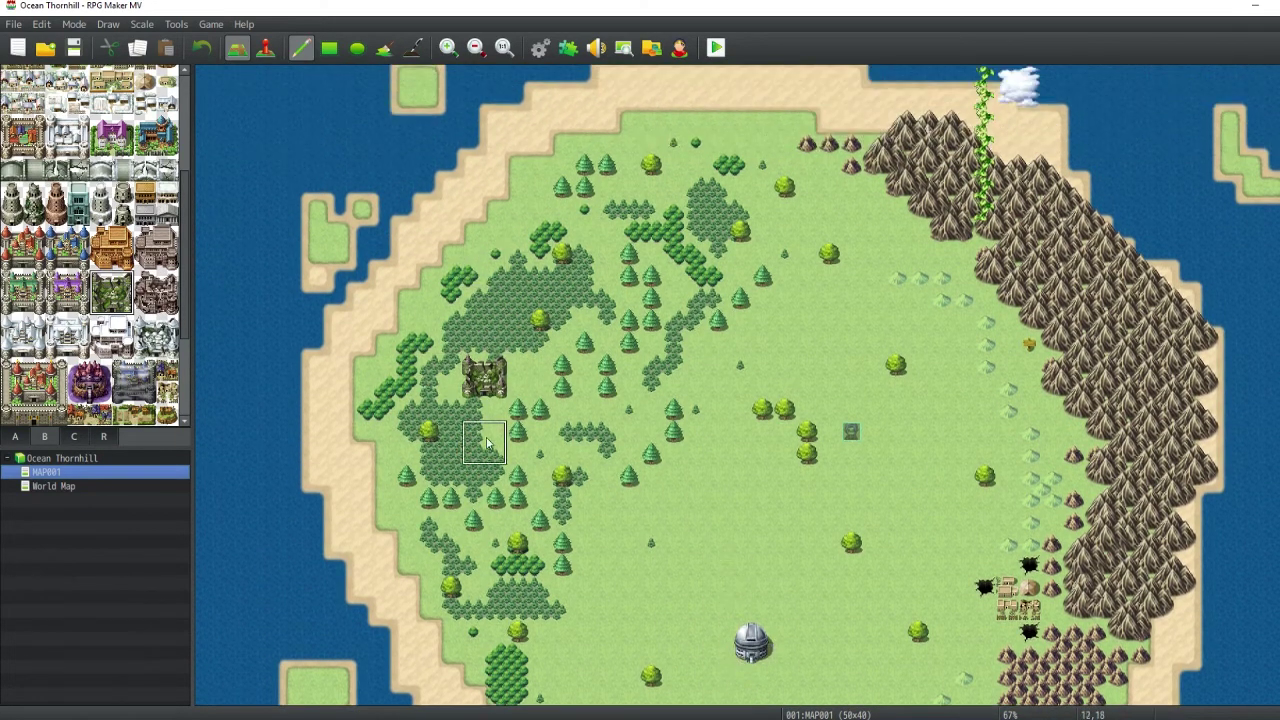
pyautogui.keyDown('ctrl'); pyautogui.scroll(2, 773, 305); pyautogui.keyUp('ctrl')
pyautogui.keyDown('ctrl'); pyautogui.scroll(-2, 773, 305); pyautogui.keyUp('ctrl')
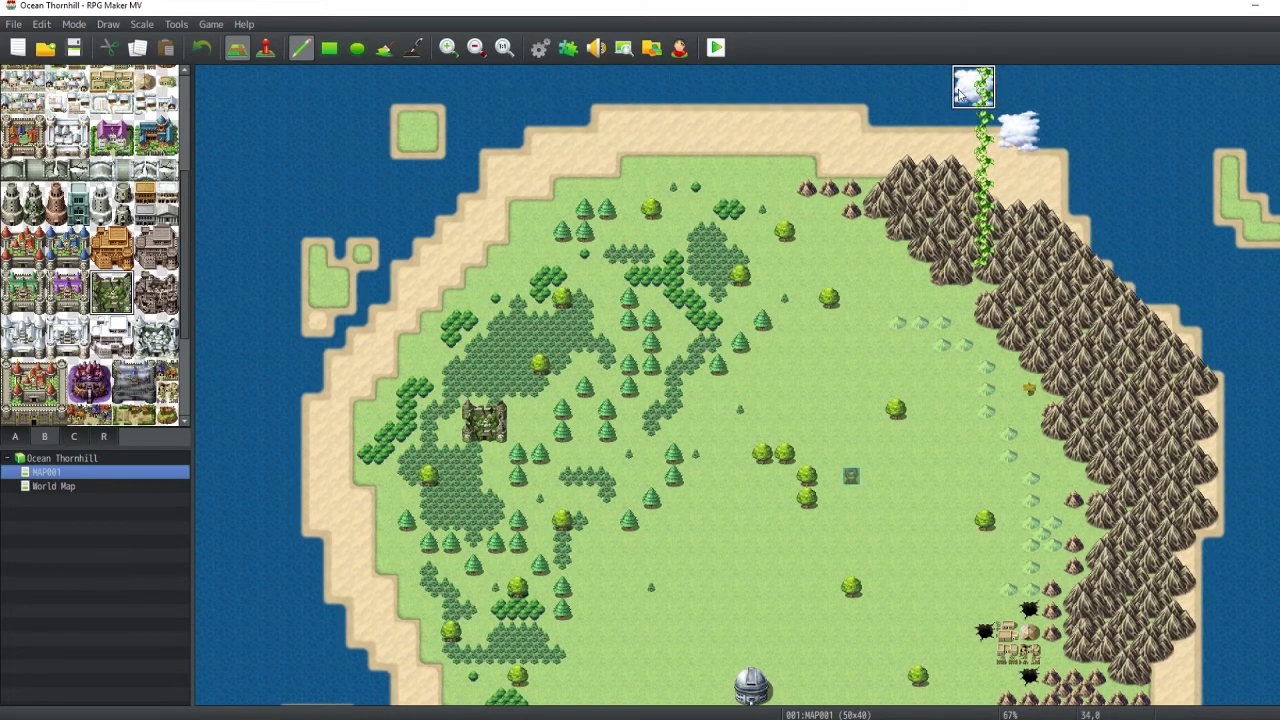
pyautogui.keyDown('ctrl'); pyautogui.scroll(2, 950, 262); pyautogui.keyUp('ctrl')
pyautogui.keyDown('ctrl'); pyautogui.scroll(-2, 950, 262); pyautogui.keyUp('ctrl')
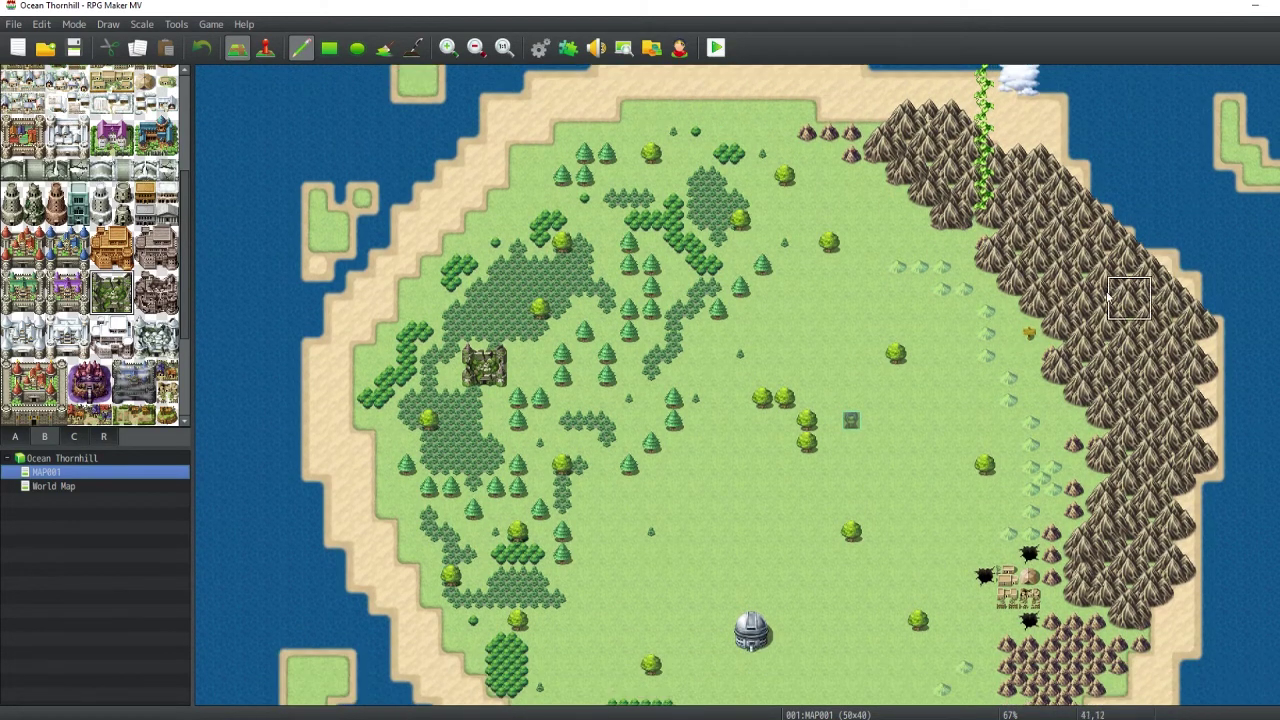
pyautogui.keyDown('ctrl'); pyautogui.scroll(2, 700, 400); pyautogui.keyUp('ctrl')
# - Scatter six small brown mountains on the World Map's grass southwest of the rock range
pyautogui.click(78, 487)
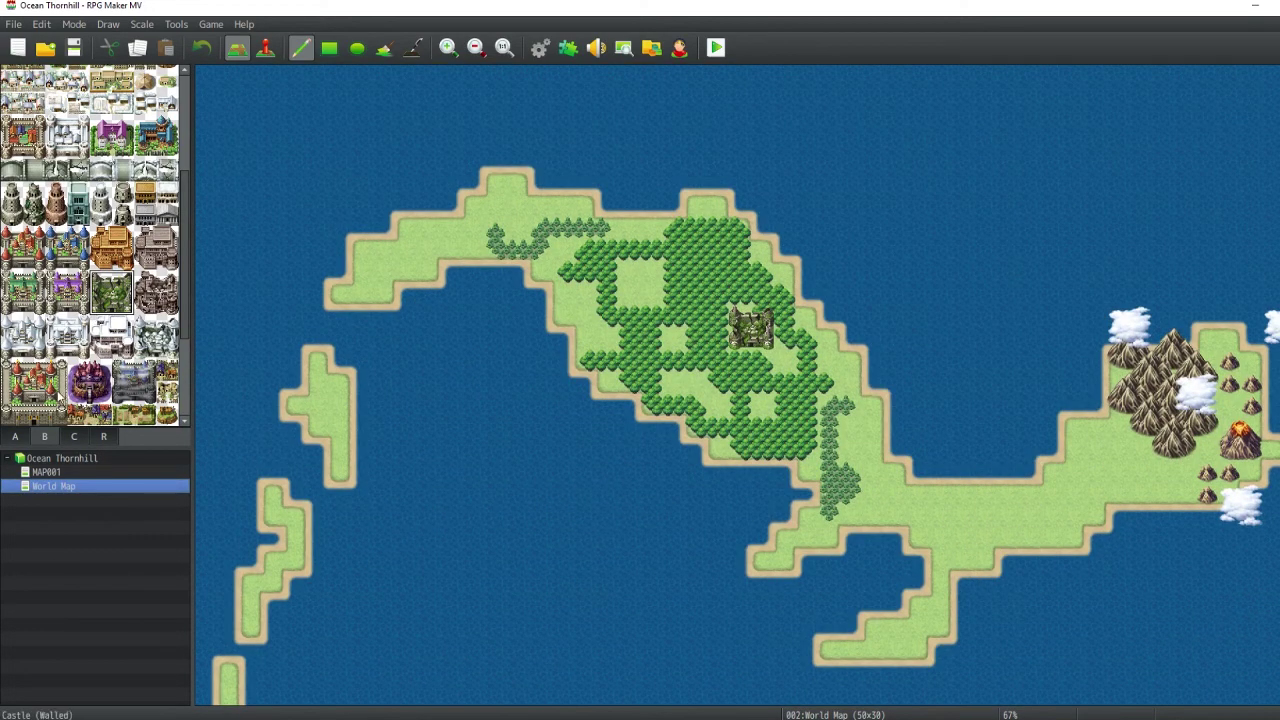
pyautogui.click(16, 437)
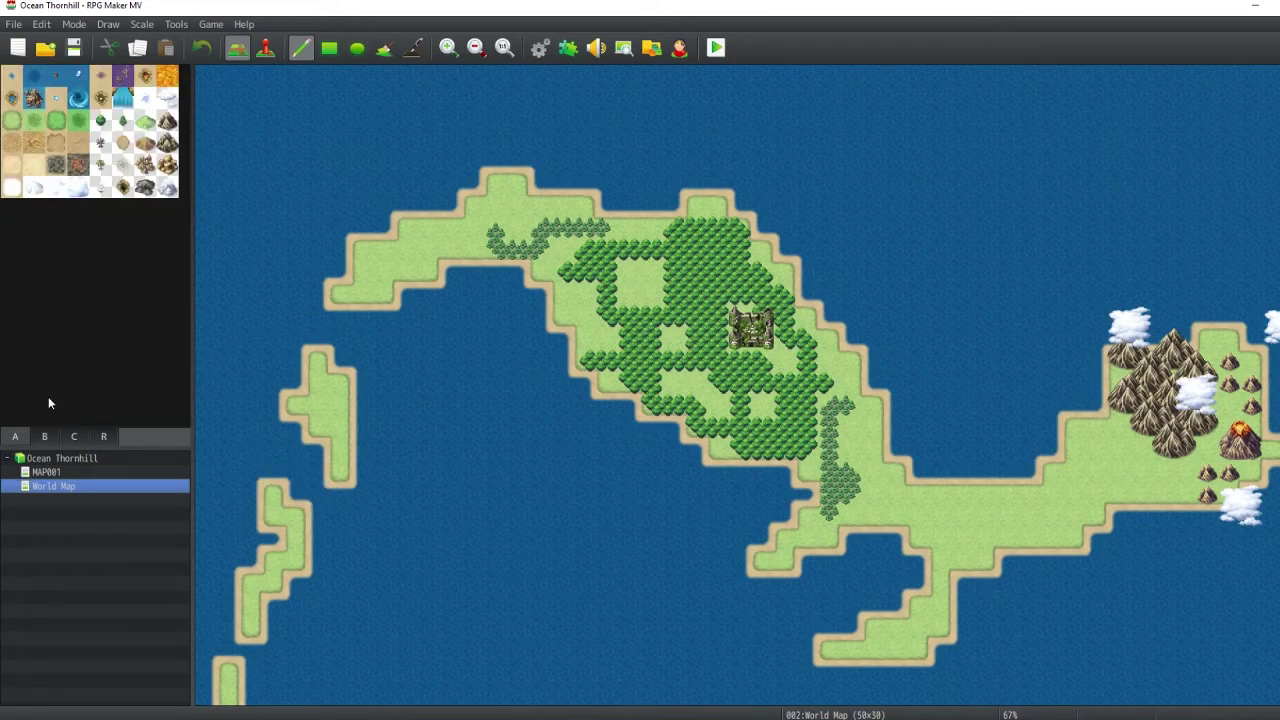
pyautogui.click(167, 120)
pyautogui.click(1140, 472)
pyautogui.click(1118, 450)
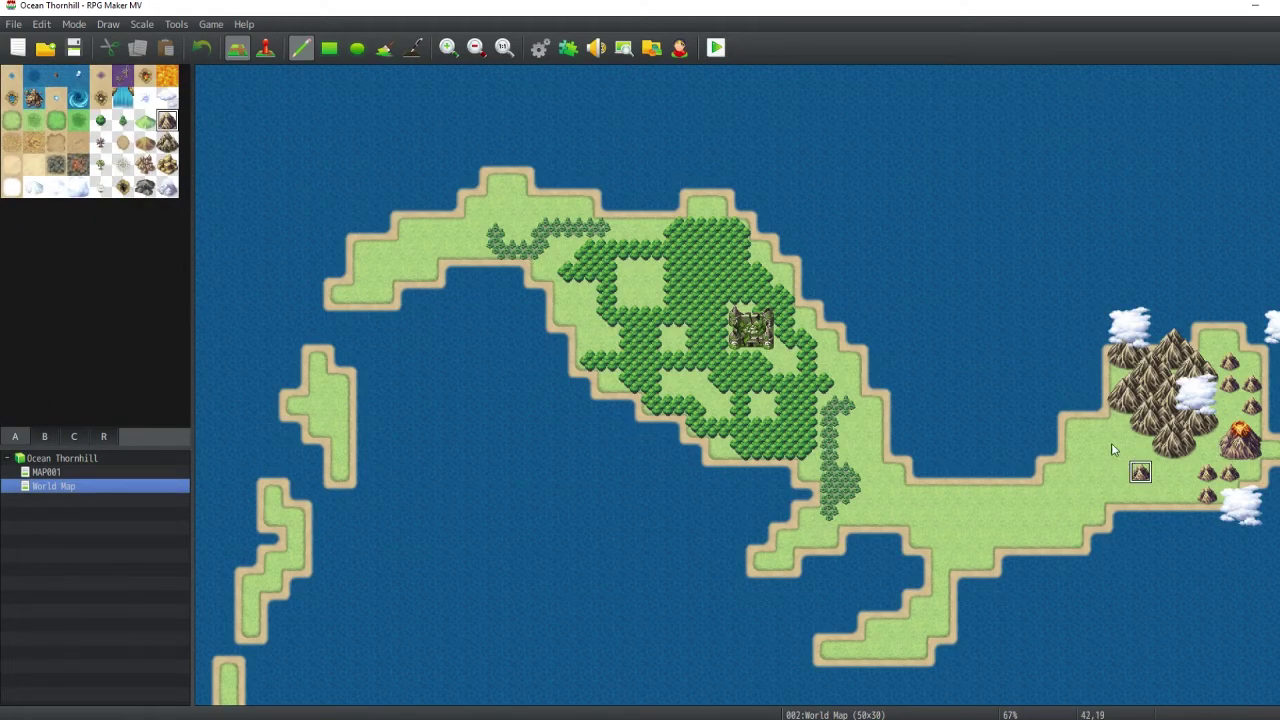
pyautogui.click(1096, 428)
pyautogui.click(1096, 450)
pyautogui.click(1118, 473)
pyautogui.click(1096, 473)
# - Extend the small brown mountains west and south onto the land bridge and east toward the volcano
pyautogui.click(1074, 495)
pyautogui.click(1051, 495)
pyautogui.click(1028, 495)
pyautogui.click(1074, 473)
pyautogui.click(1074, 450)
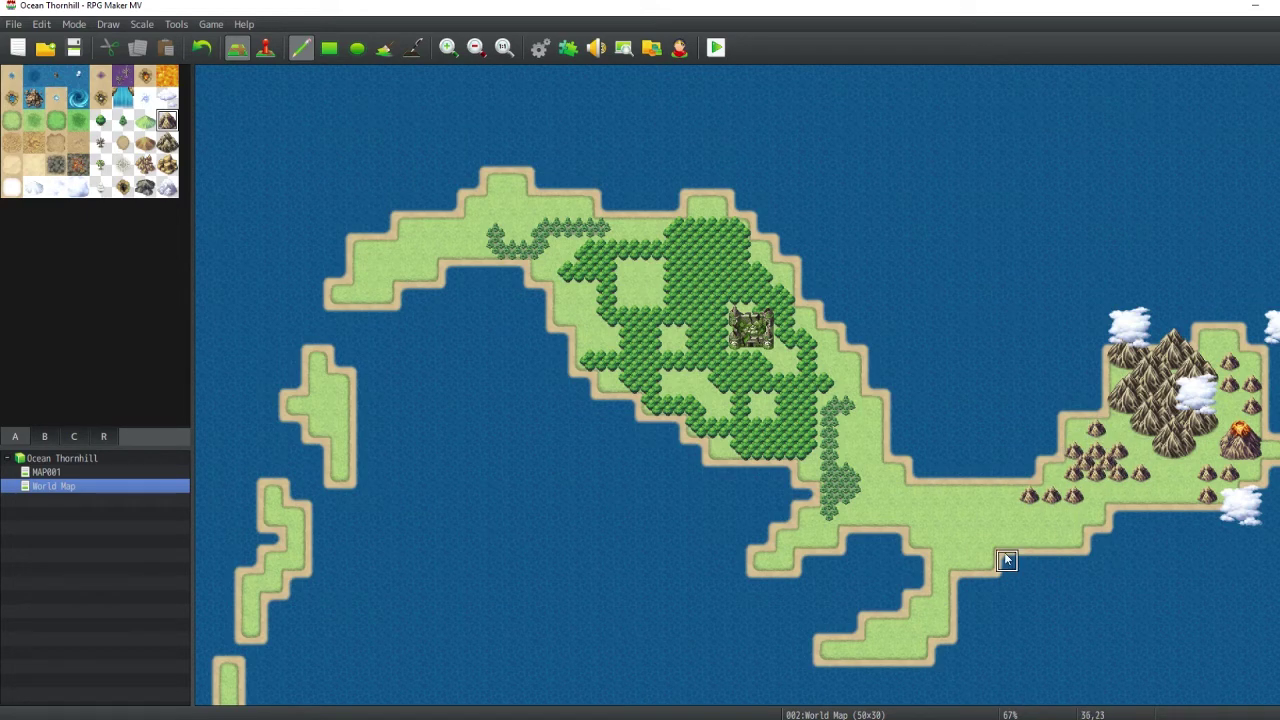
pyautogui.click(1073, 517)
pyautogui.click(1051, 518)
pyautogui.click(1096, 494)
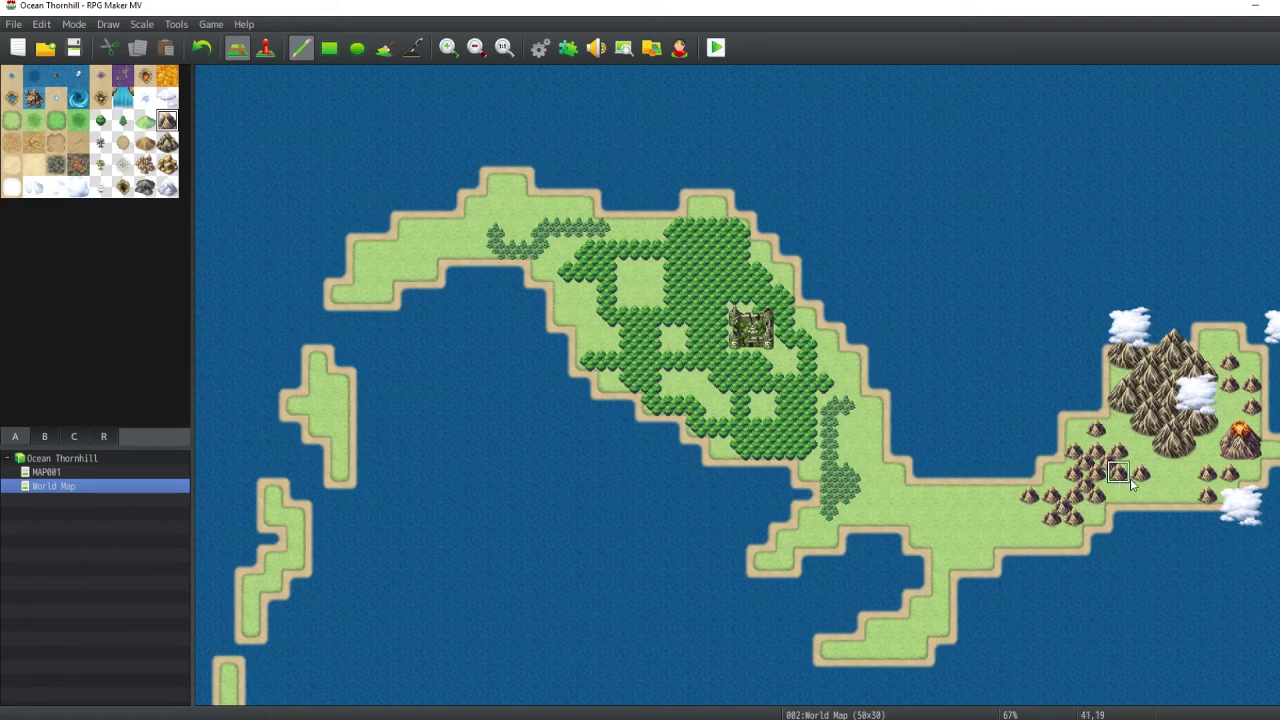
pyautogui.click(1140, 494)
# - Place a silver observatory-style dome on the northern tip of the World Map's northwest landmass
pyautogui.scroll(1, 963, 606)
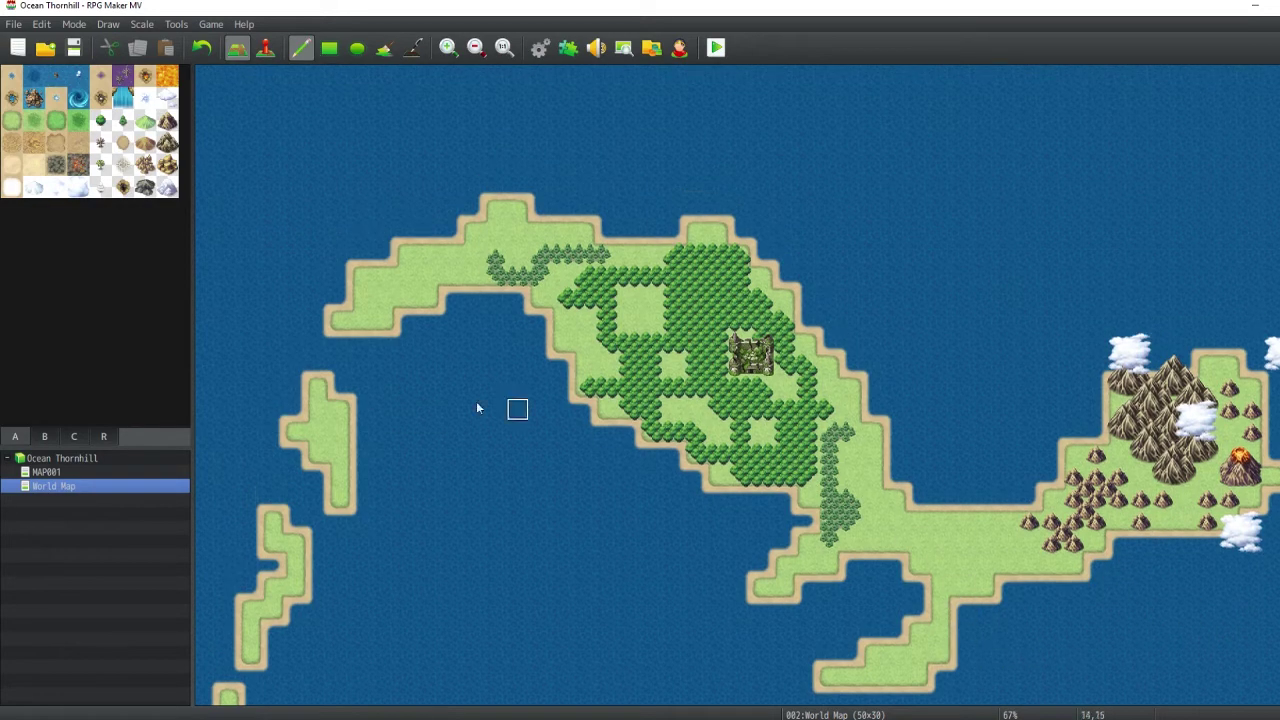
pyautogui.click(45, 437)
pyautogui.scroll(-10, 76, 410)
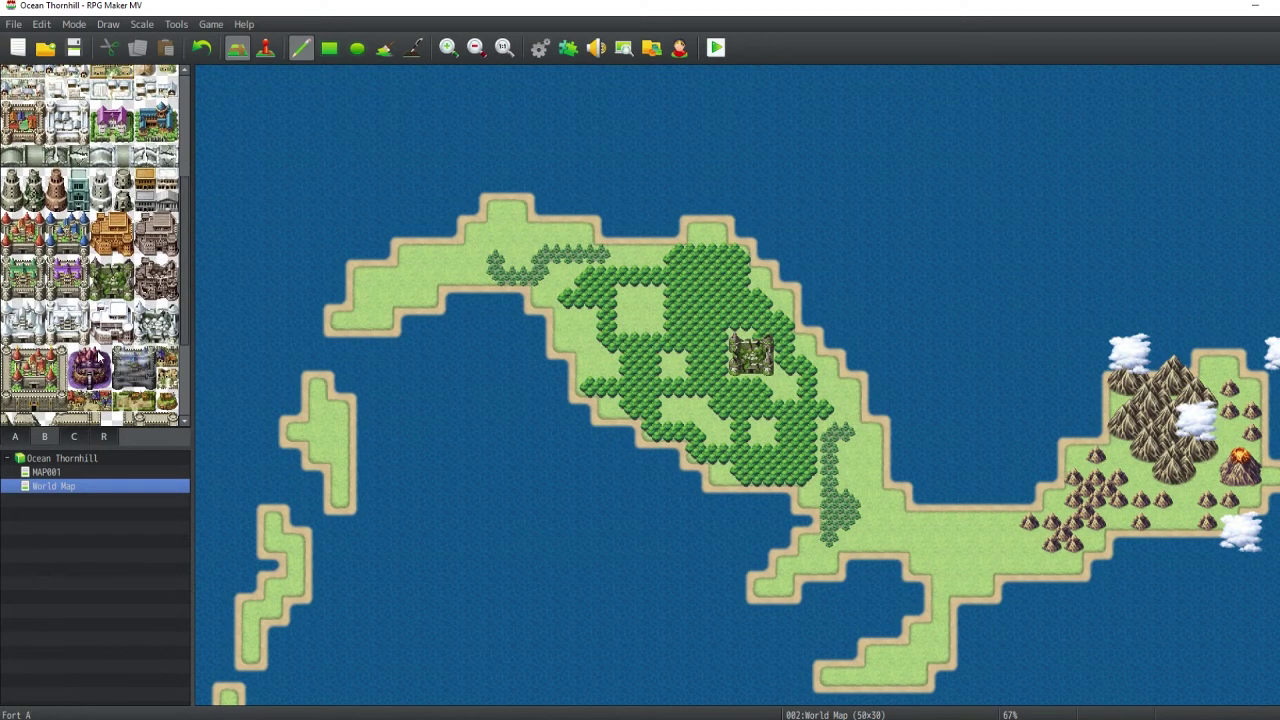
pyautogui.scroll(-10, 76, 415)
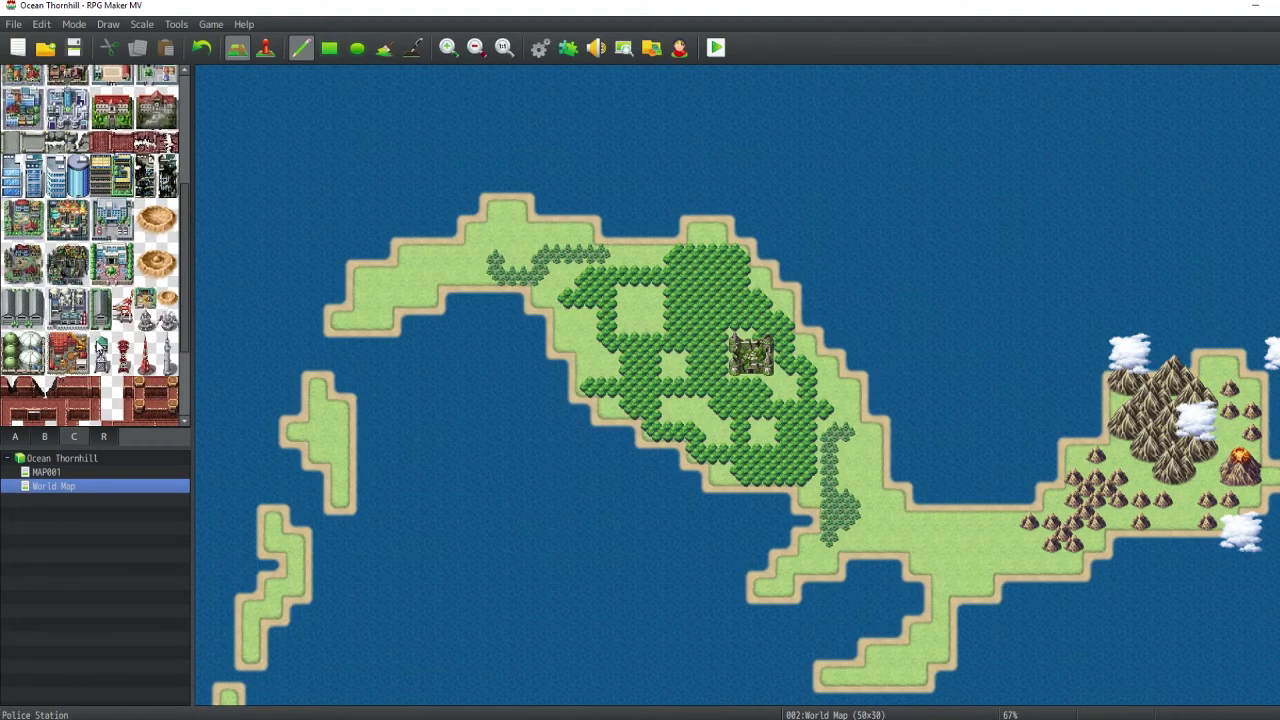
pyautogui.click(156, 384)
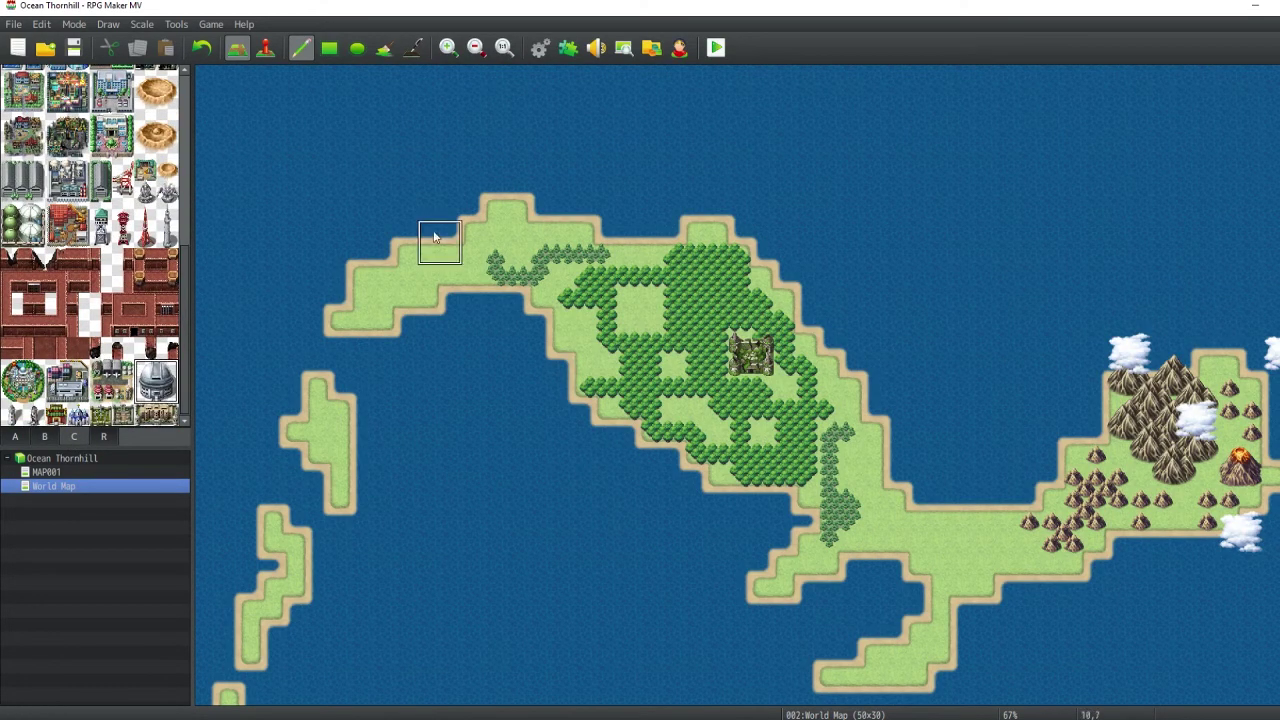
pyautogui.click(506, 200)
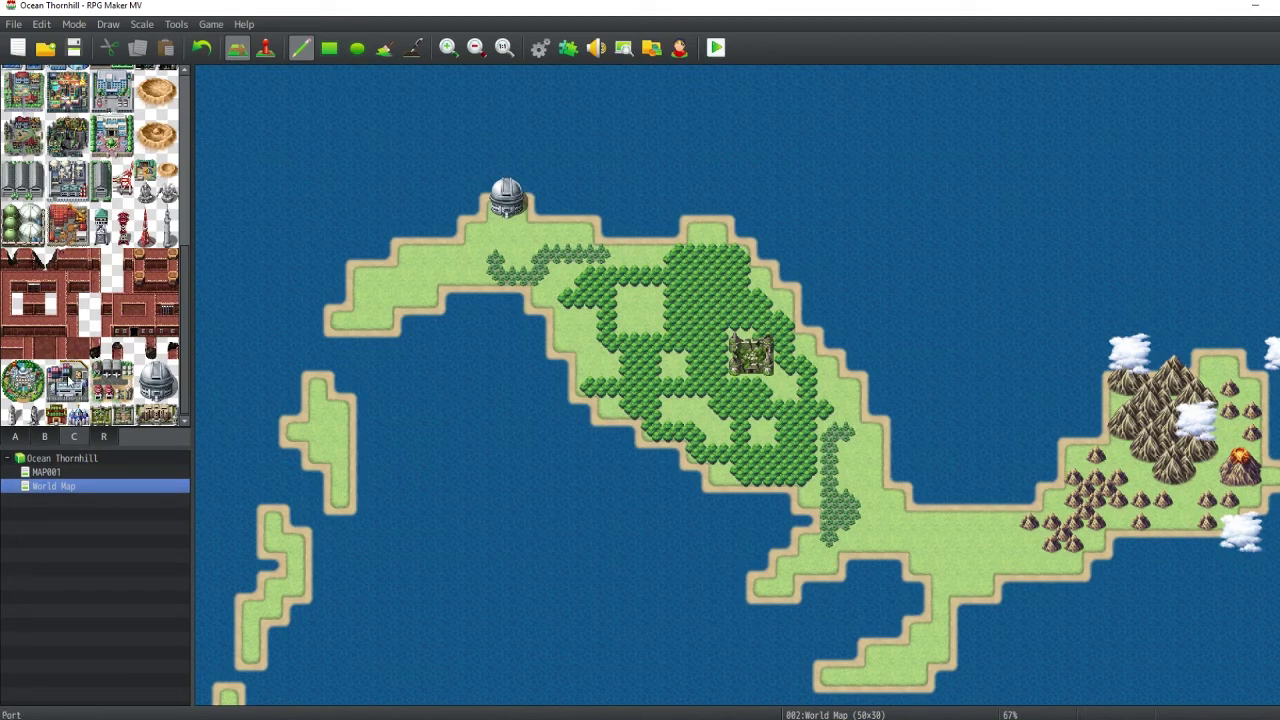
# - Place a dark collapsed building just southeast of the dome on the northern coast
pyautogui.scroll(5, 111, 352)
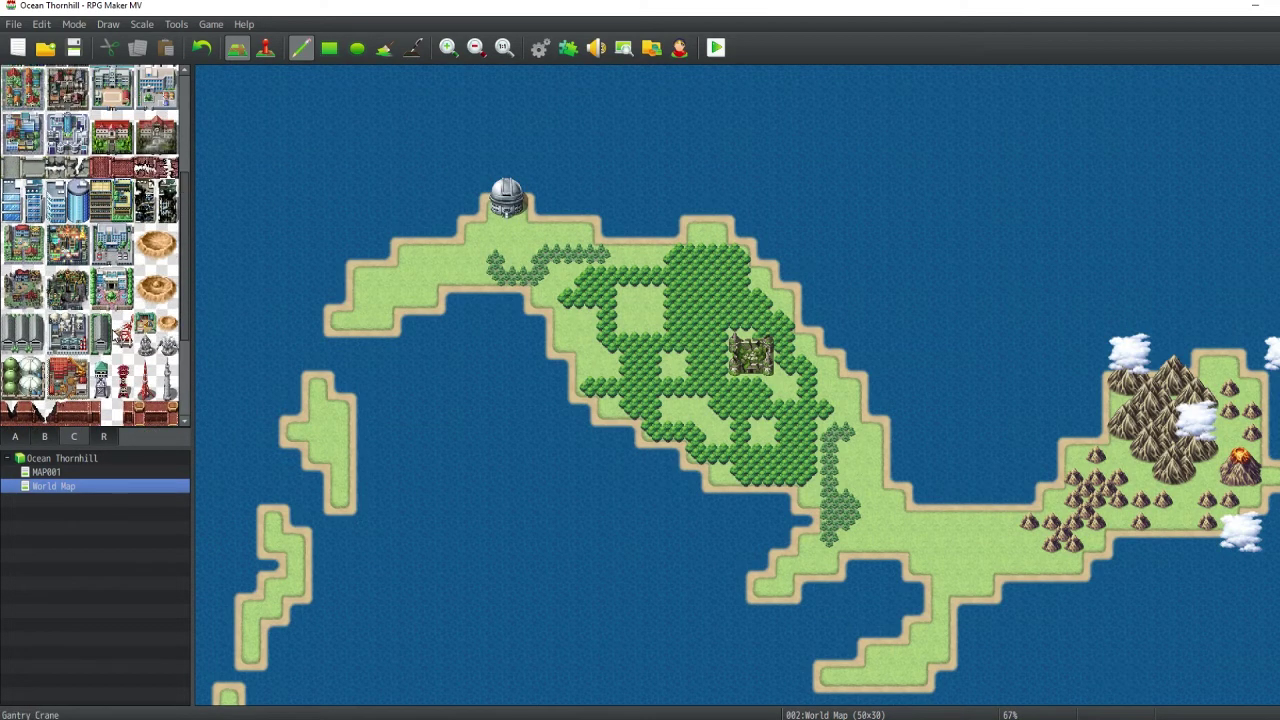
pyautogui.scroll(-3, 104, 347)
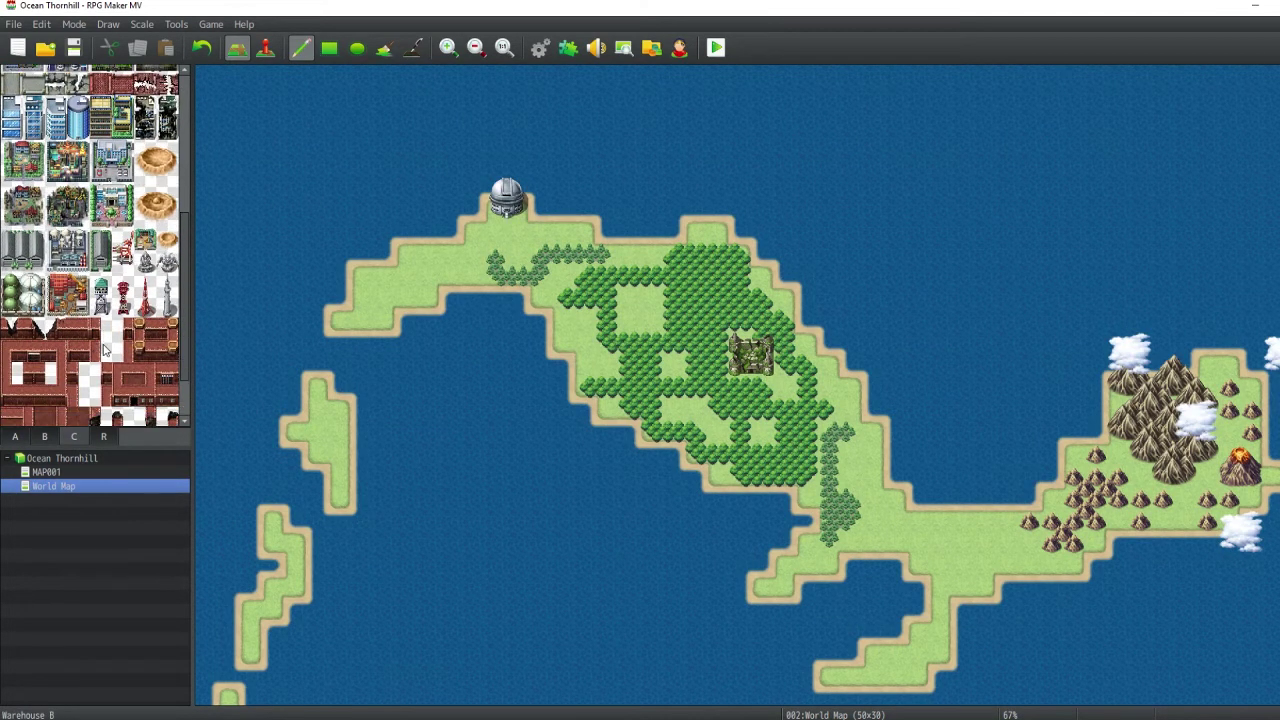
pyautogui.scroll(3, 120, 300)
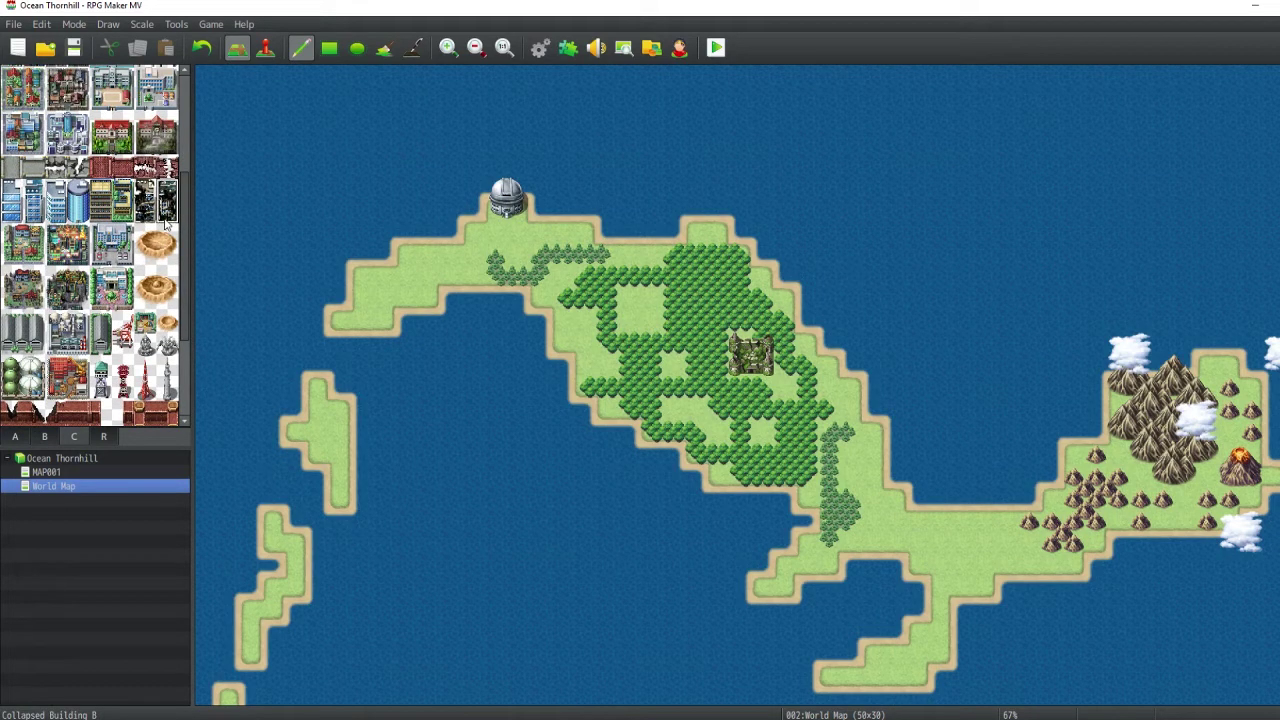
pyautogui.click(166, 215)
pyautogui.click(549, 207)
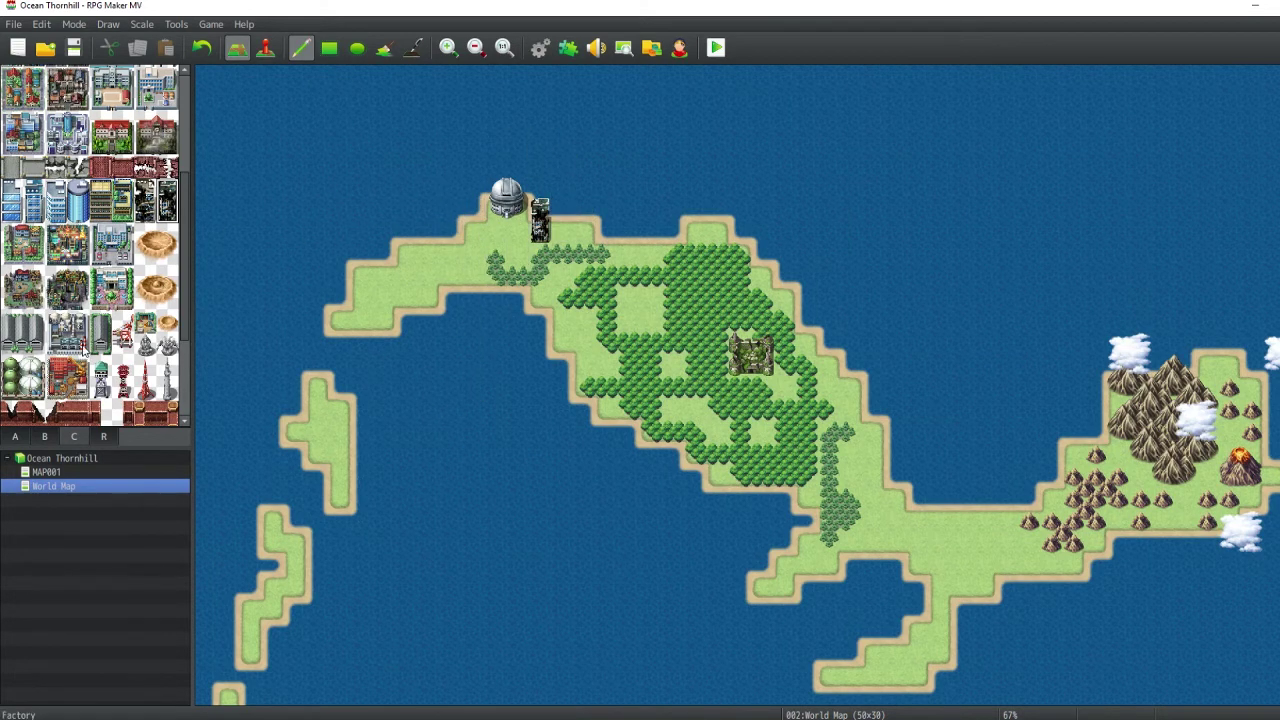
pyautogui.scroll(3, 86, 330)
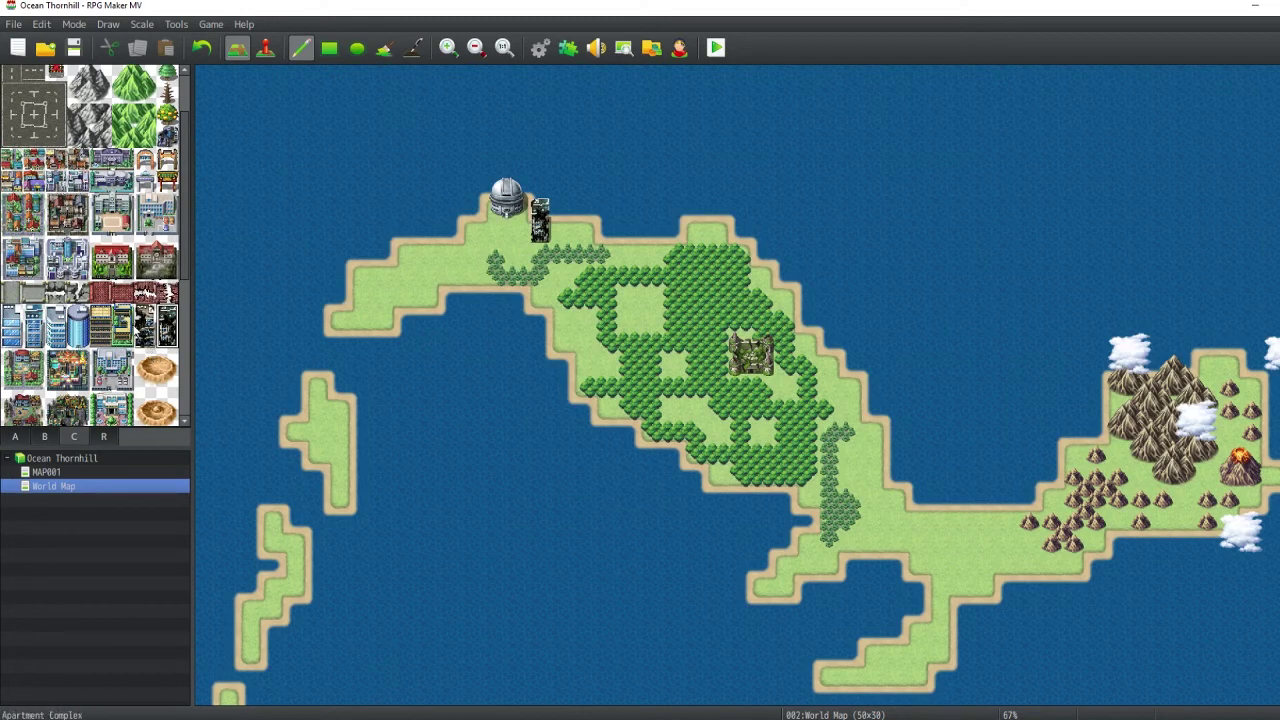
pyautogui.scroll(-5, 120, 410)
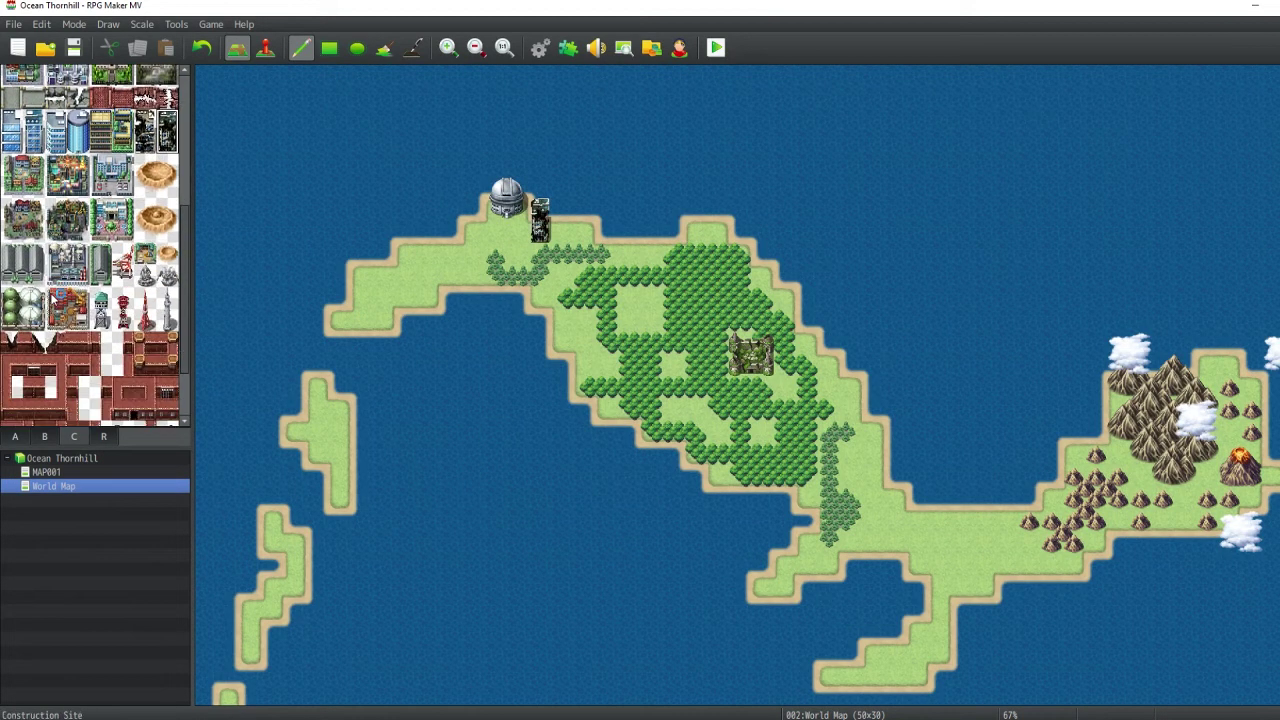
pyautogui.scroll(-2, 54, 295)
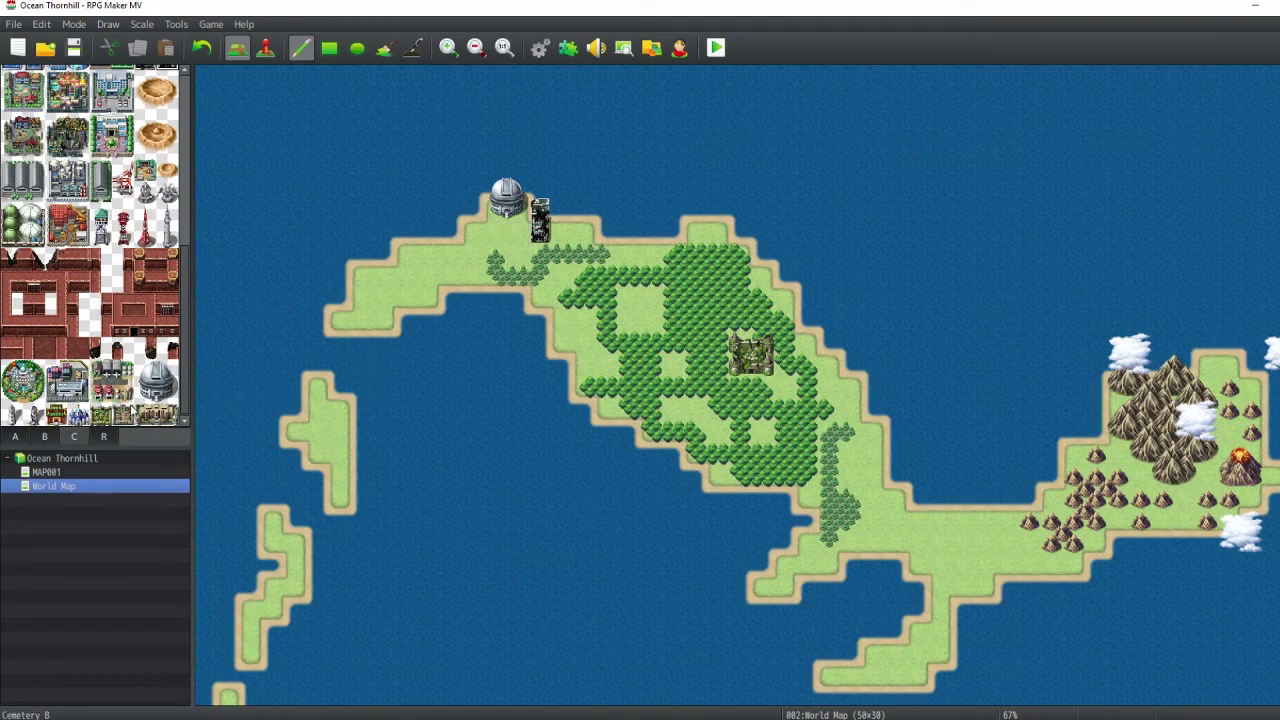
# - Replace the southwesternmost small island with sea, and join the other western islands to the northwest peninsula with grass
pyautogui.scroll(-1, 480, 494)
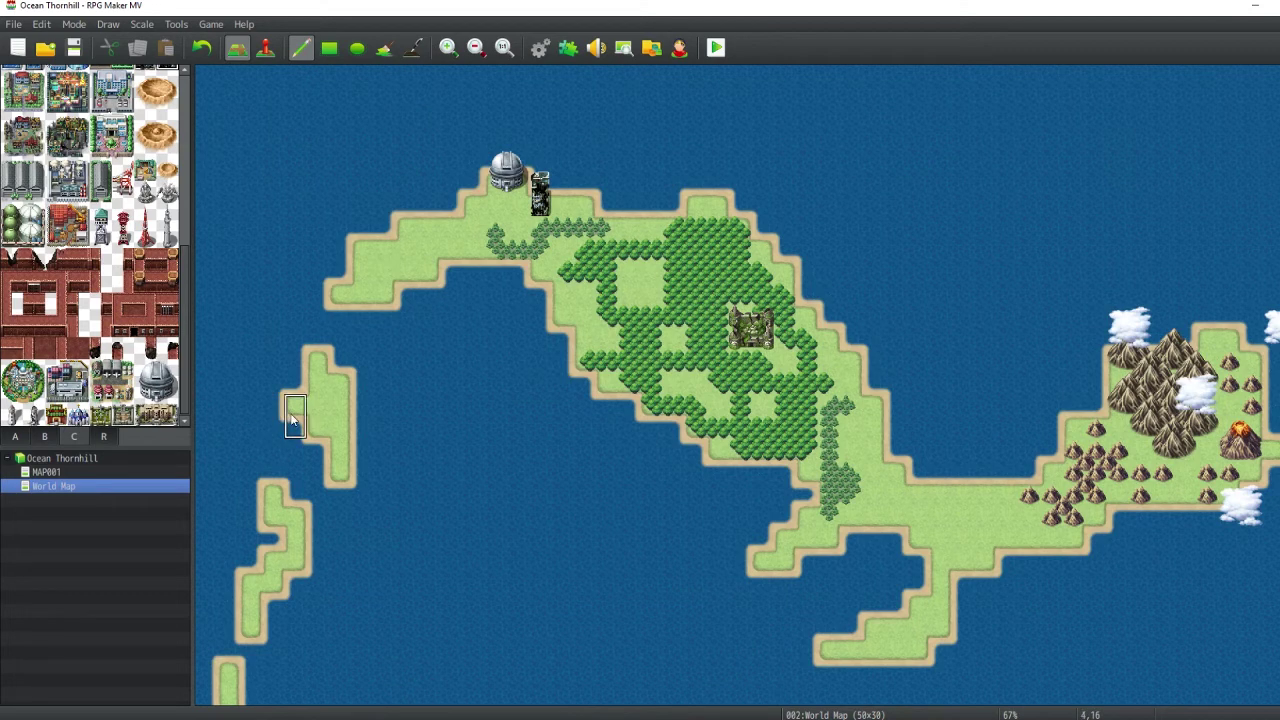
pyautogui.moveTo(251, 671); pyautogui.dragTo(229, 712)
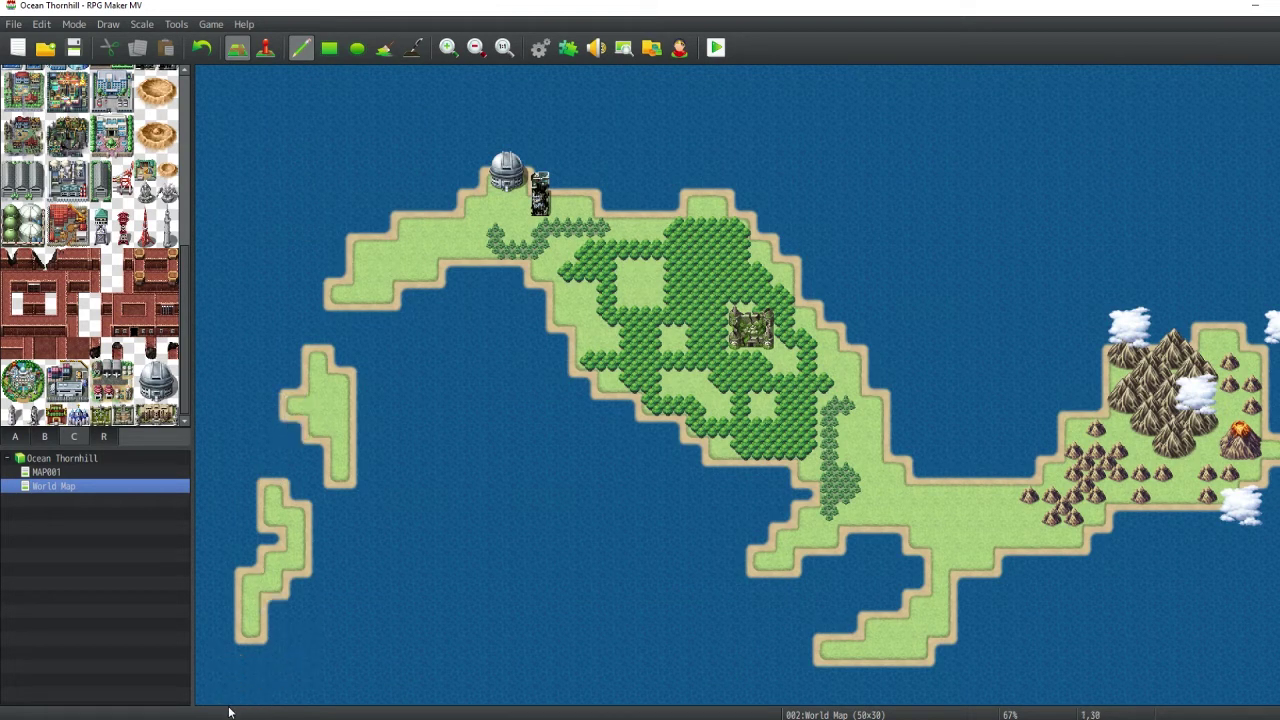
pyautogui.scroll(1, 363, 640)
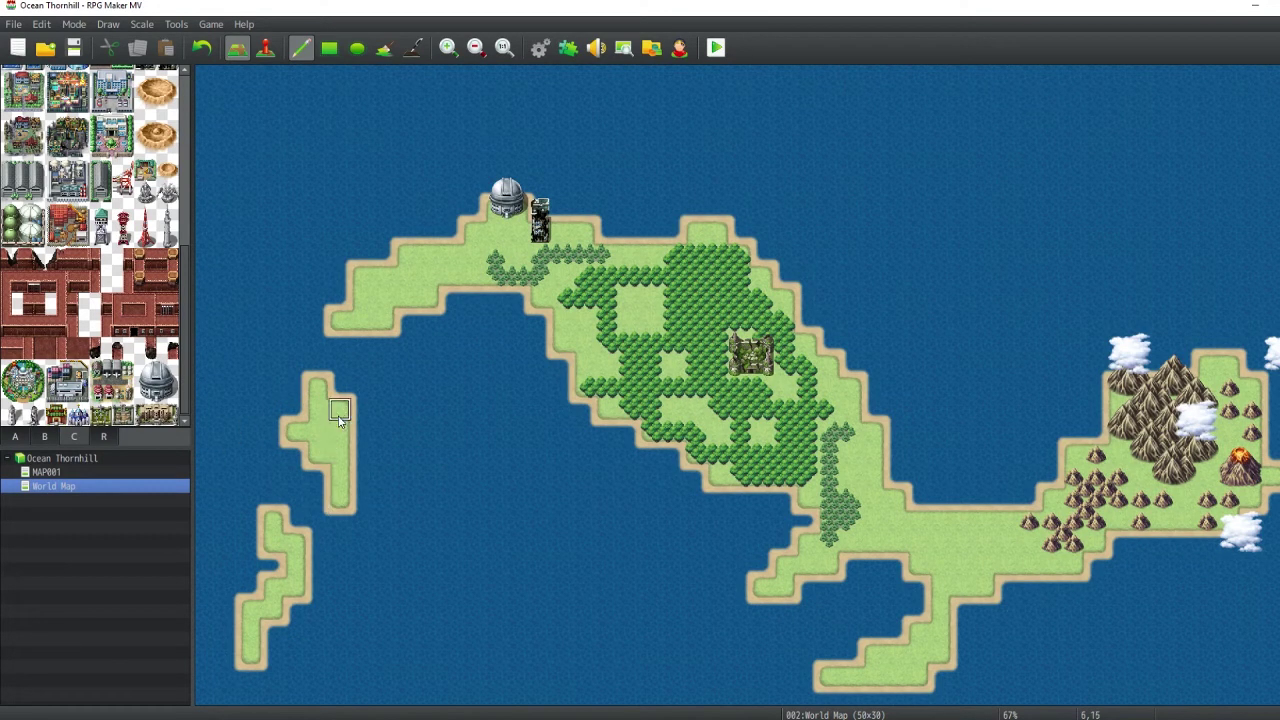
pyautogui.moveTo(329, 343)
pyautogui.mouseDown()
pyautogui.moveTo(330, 390)
pyautogui.moveTo(364, 470)
pyautogui.moveTo(290, 432)
pyautogui.moveTo(316, 454)
pyautogui.moveTo(262, 522)
pyautogui.moveTo(295, 500)
pyautogui.mouseUp()
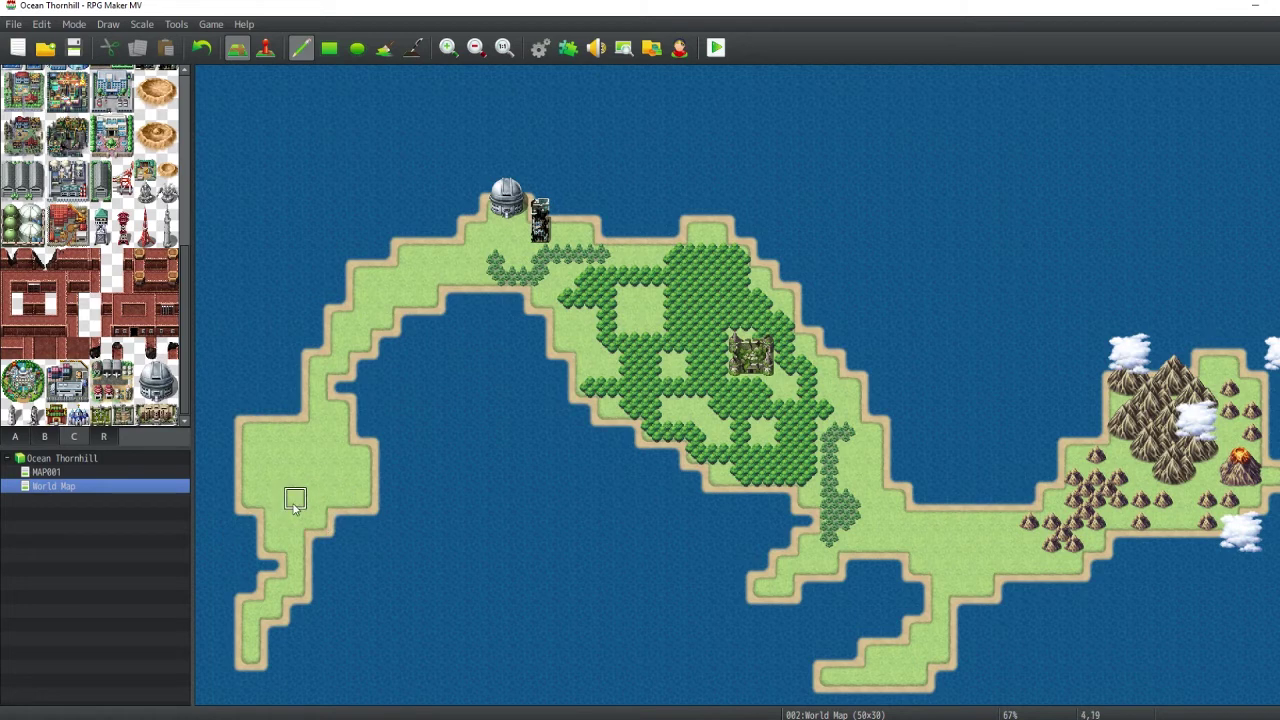
# - Cut a sea channel between the northwest peninsula and the western island, and trim the island's northwest and southeast corners
pyautogui.scroll(-1, 546, 590)
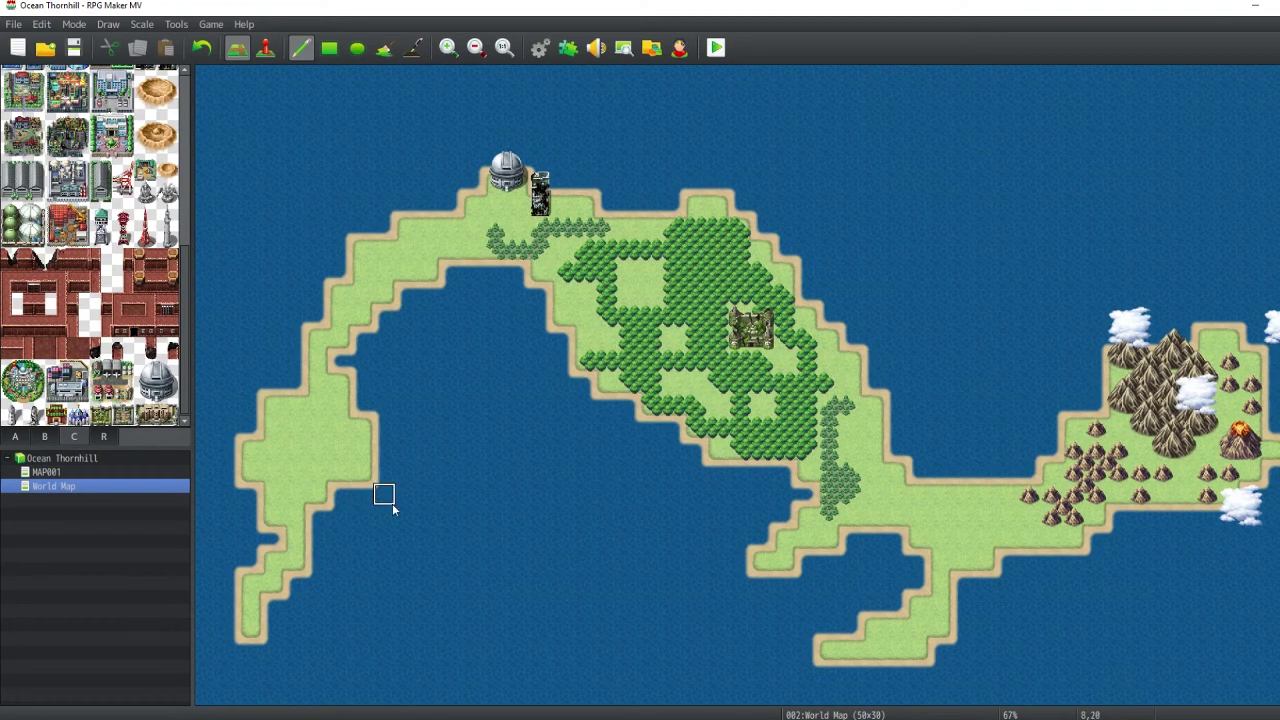
pyautogui.moveTo(345, 383); pyautogui.dragTo(295, 386)
pyautogui.click(266, 406)
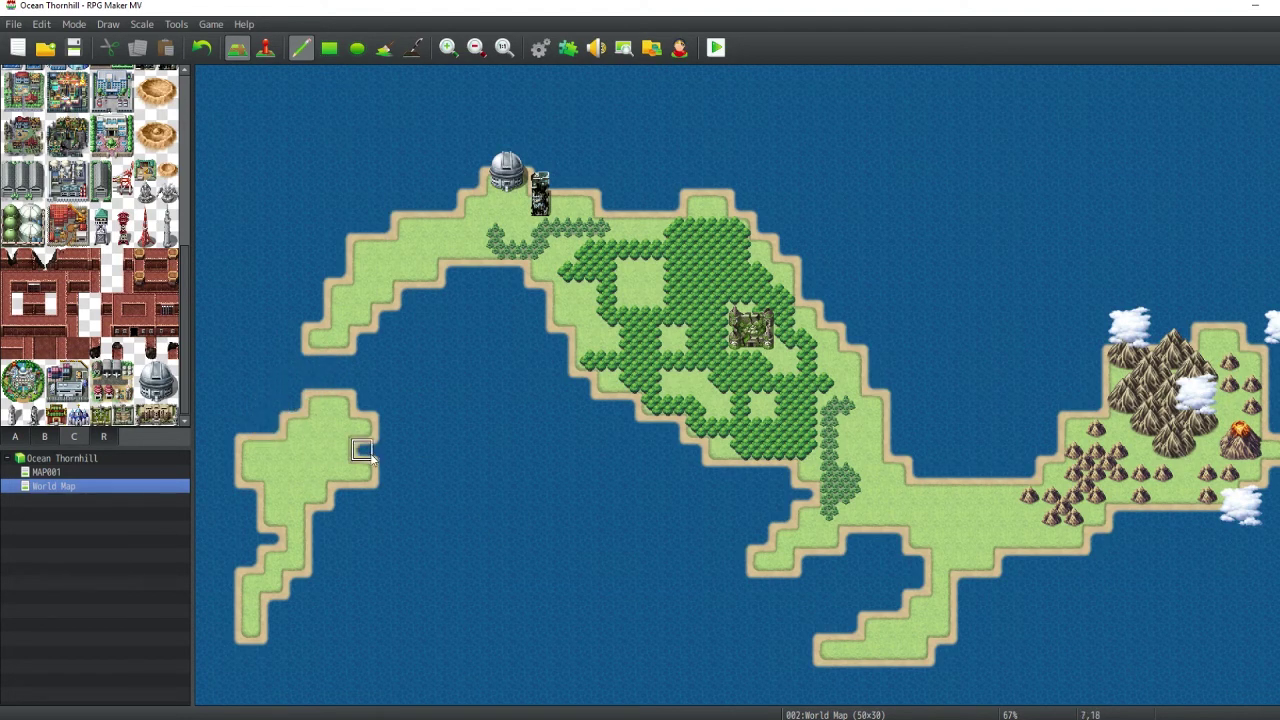
pyautogui.scroll(1, 462, 579)
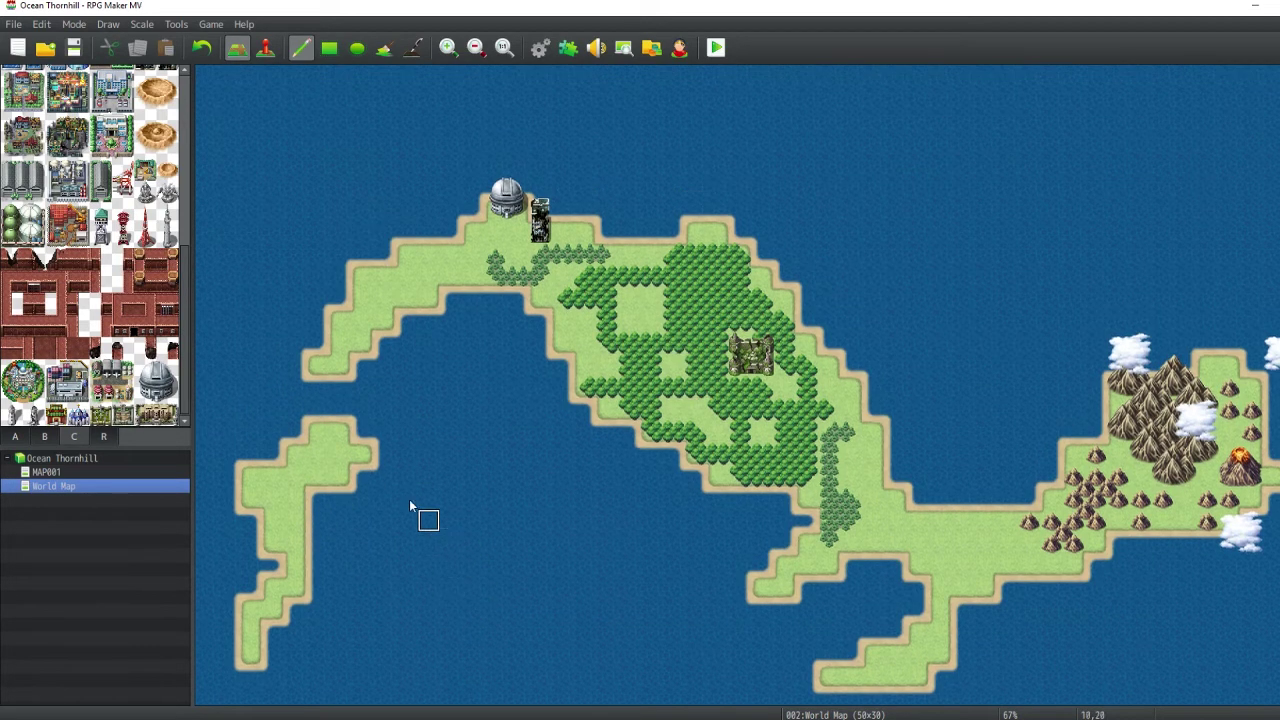
# - Paint a chain of small rocky mountains down the western island and another along the northwest peninsula's outer coast
pyautogui.scroll(8, 63, 316)
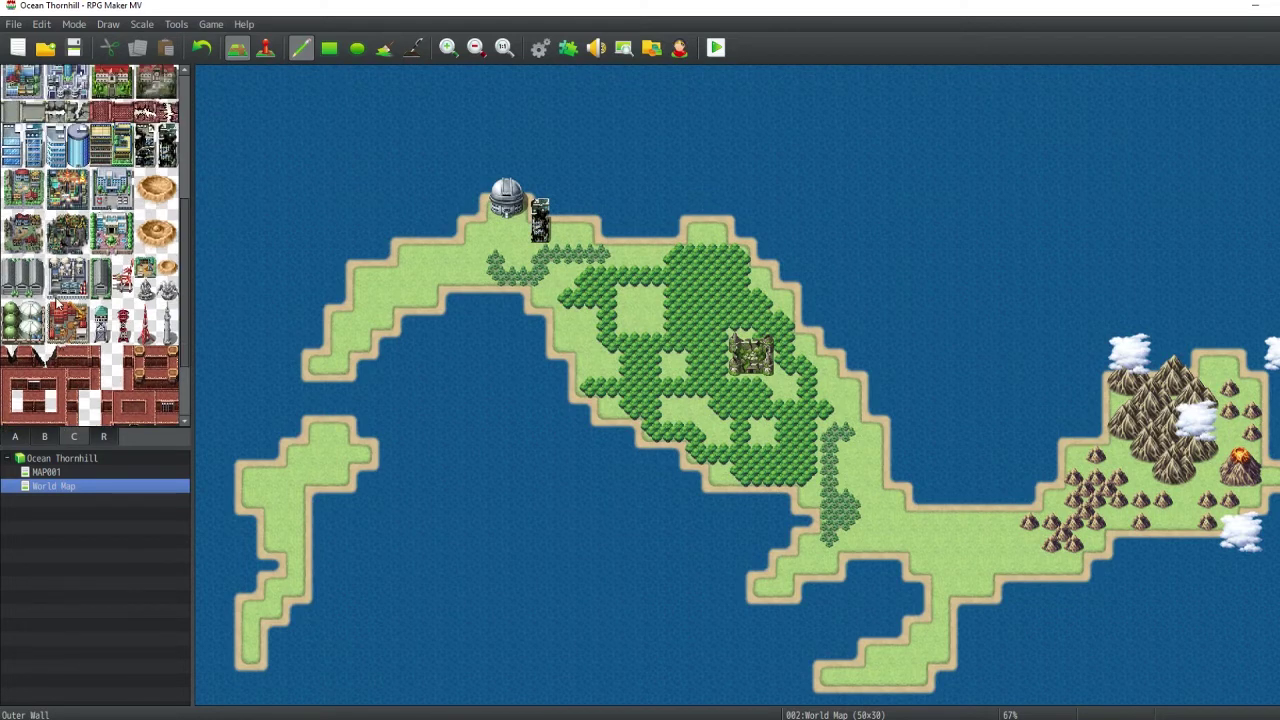
pyautogui.click(16, 436)
pyautogui.click(164, 144)
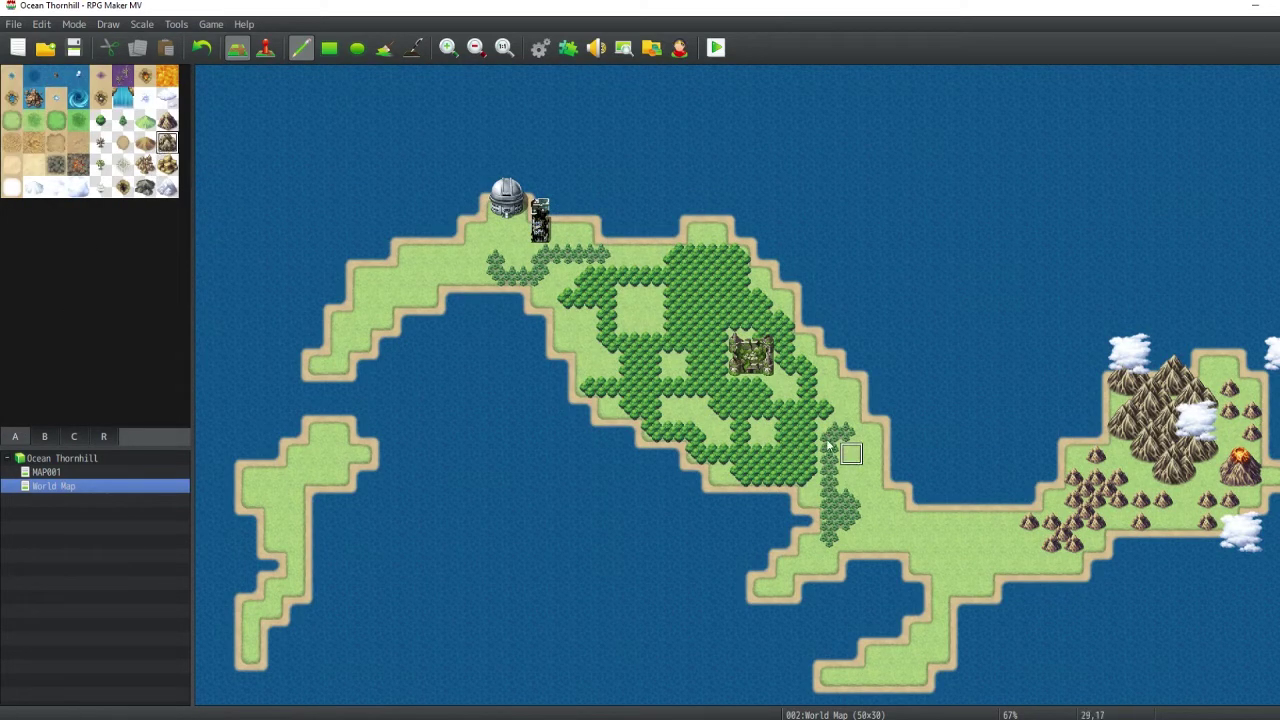
pyautogui.moveTo(340, 458)
pyautogui.mouseDown()
pyautogui.moveTo(318, 478)
pyautogui.moveTo(295, 585)
pyautogui.moveTo(272, 610)
pyautogui.mouseUp()
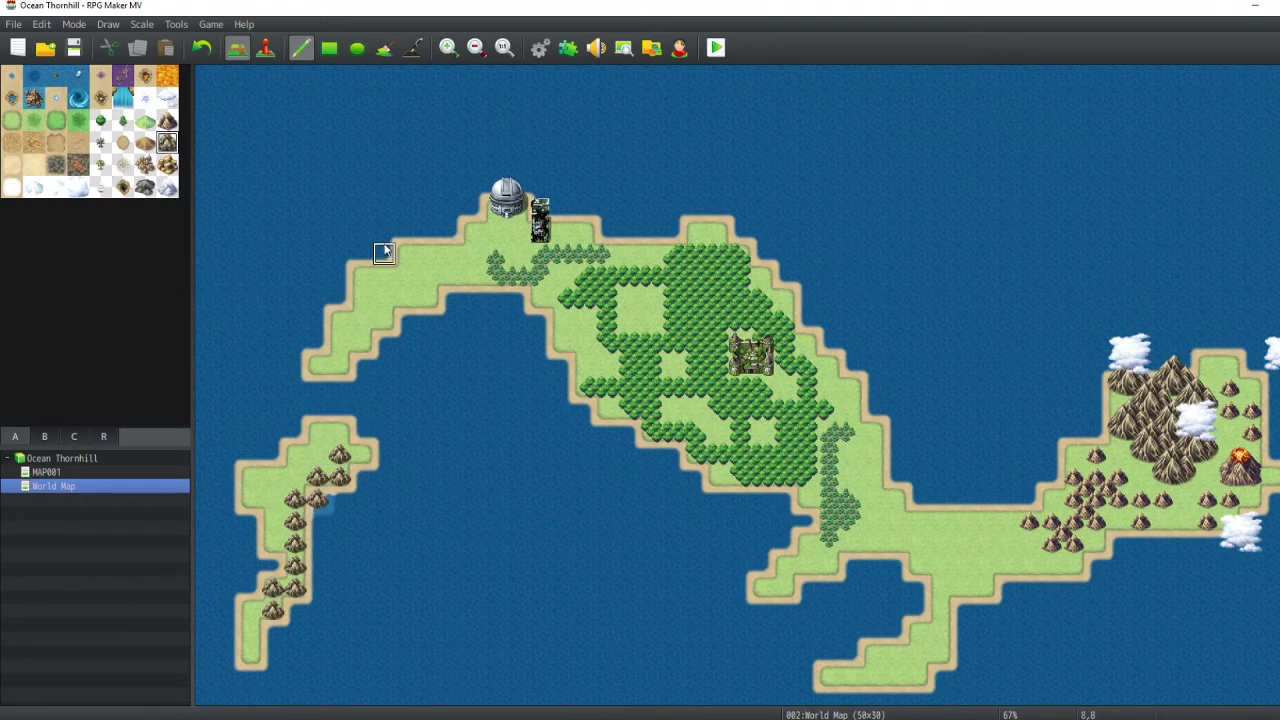
pyautogui.moveTo(384, 252); pyautogui.dragTo(361, 278)
pyautogui.moveTo(331, 326); pyautogui.dragTo(318, 344)
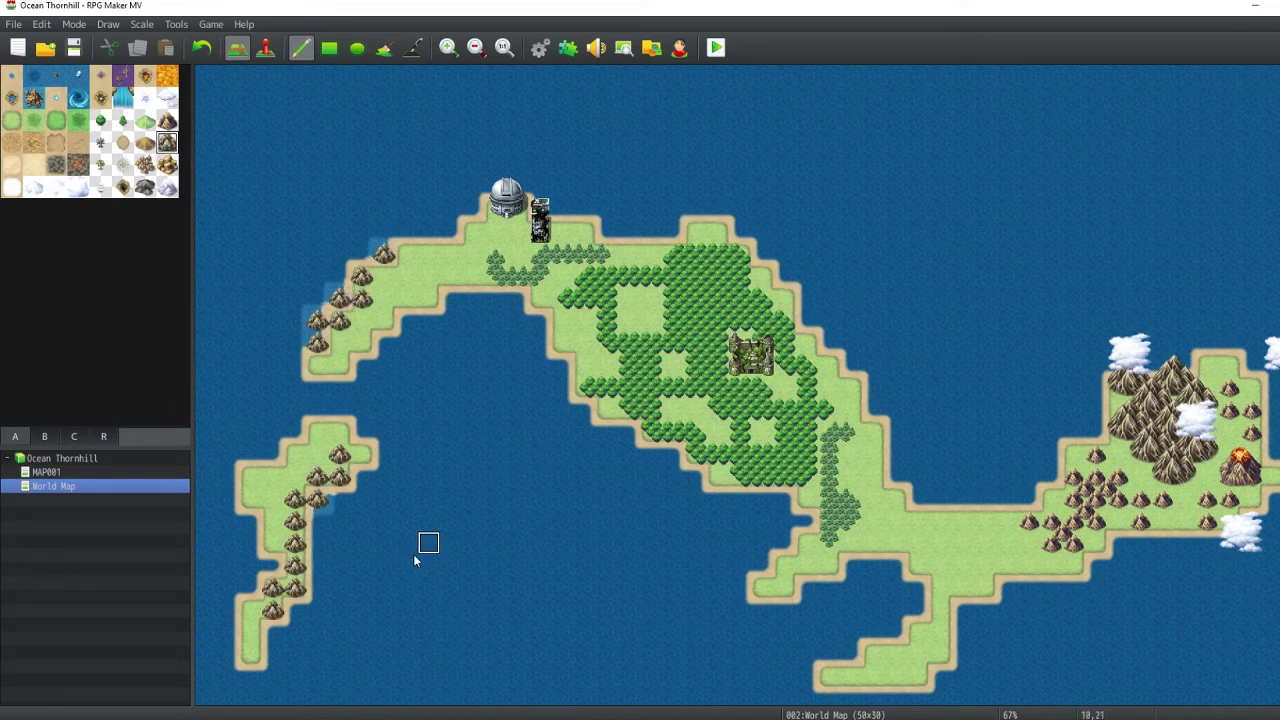
# - Place a dark cave entrance midway down the western island's mountain chain, and extend the island's northwest shore with grass
pyautogui.click(44, 437)
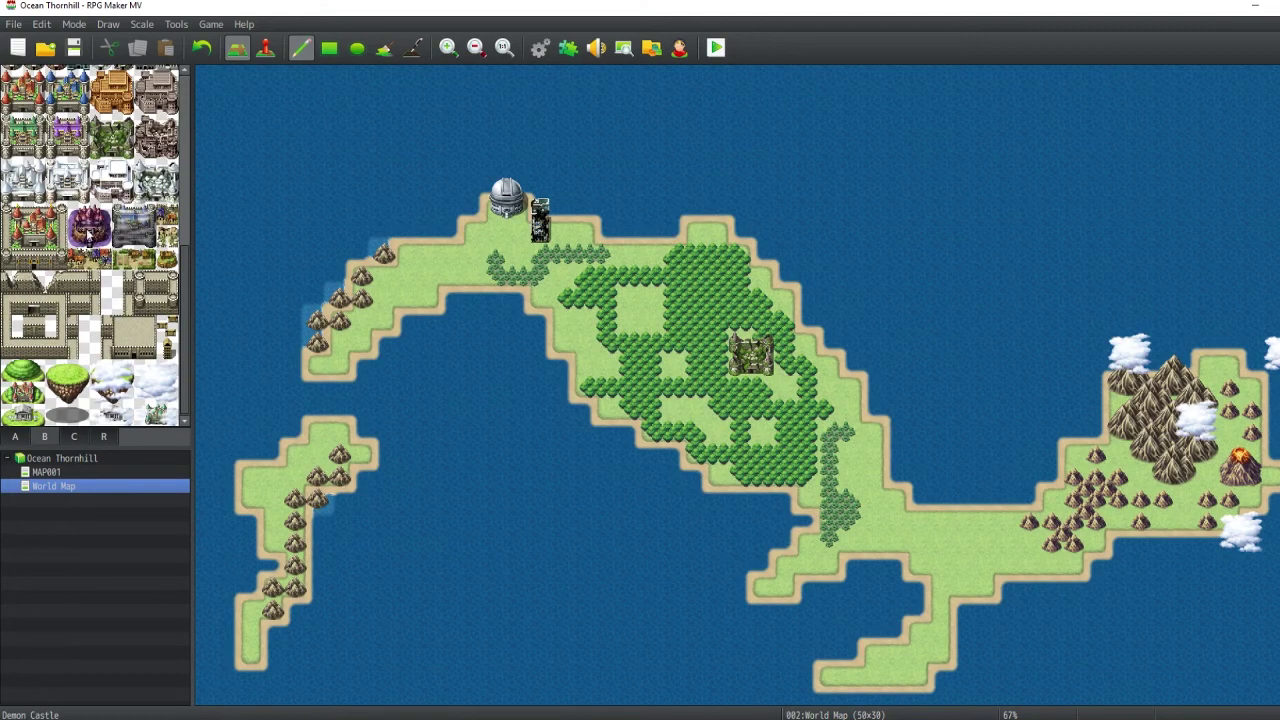
pyautogui.scroll(5, 186, 268)
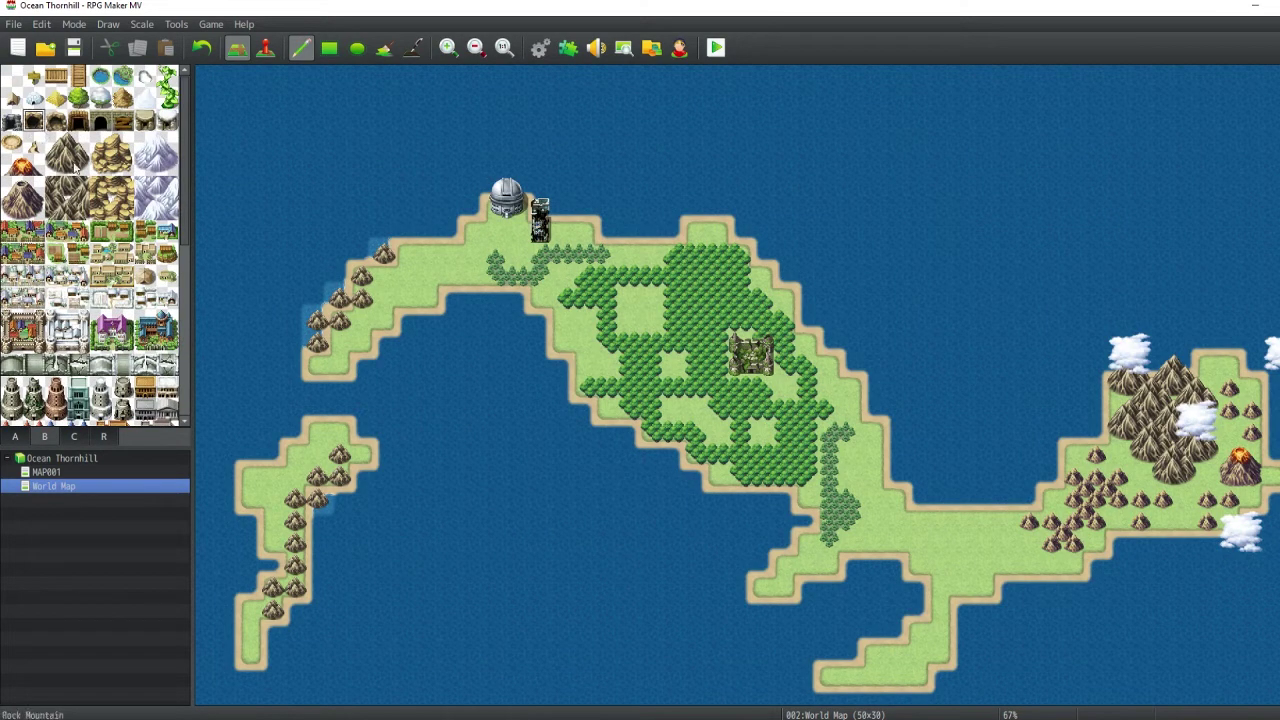
pyautogui.click(317, 477)
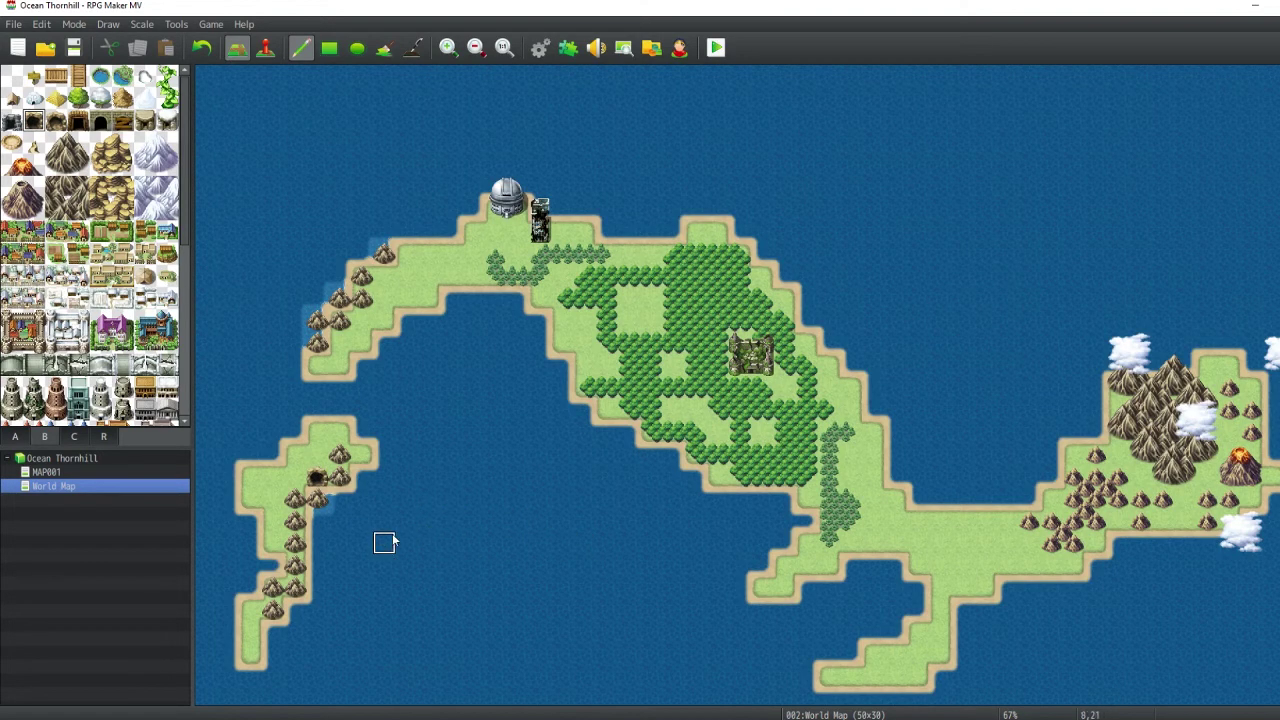
pyautogui.hotkey('ctrl', 'z')
pyautogui.click(295, 521)
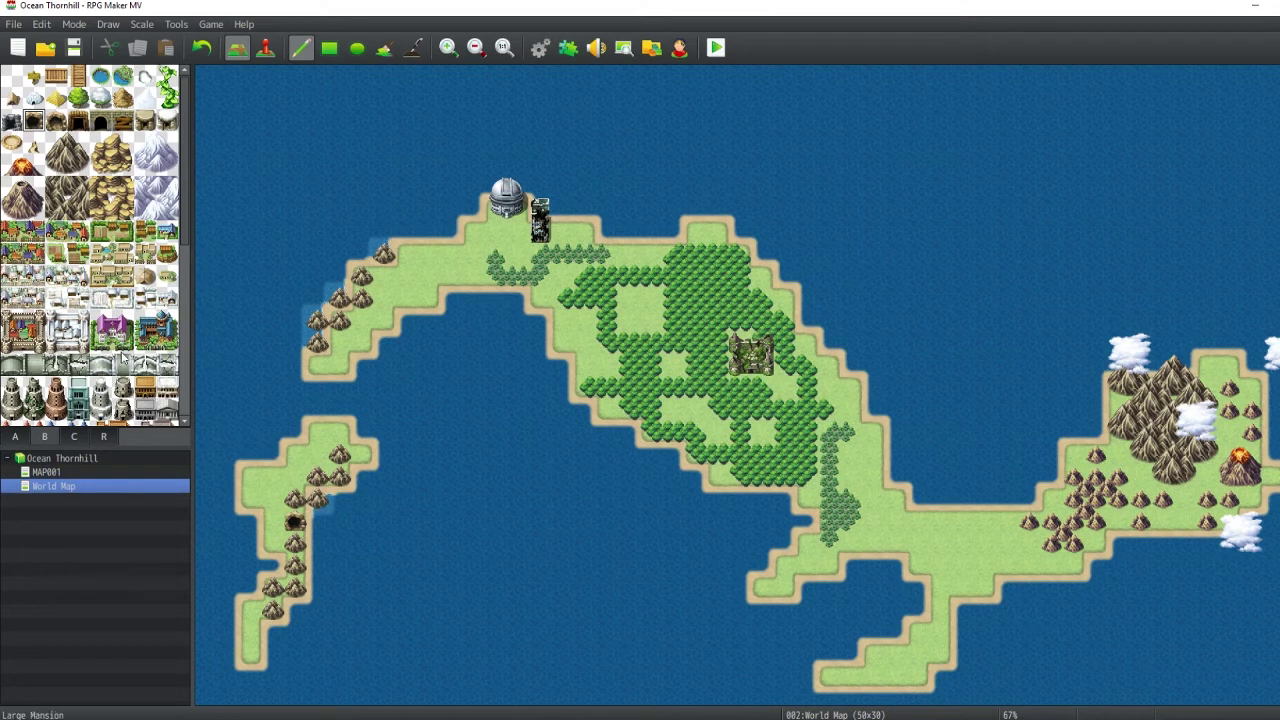
pyautogui.click(14, 437)
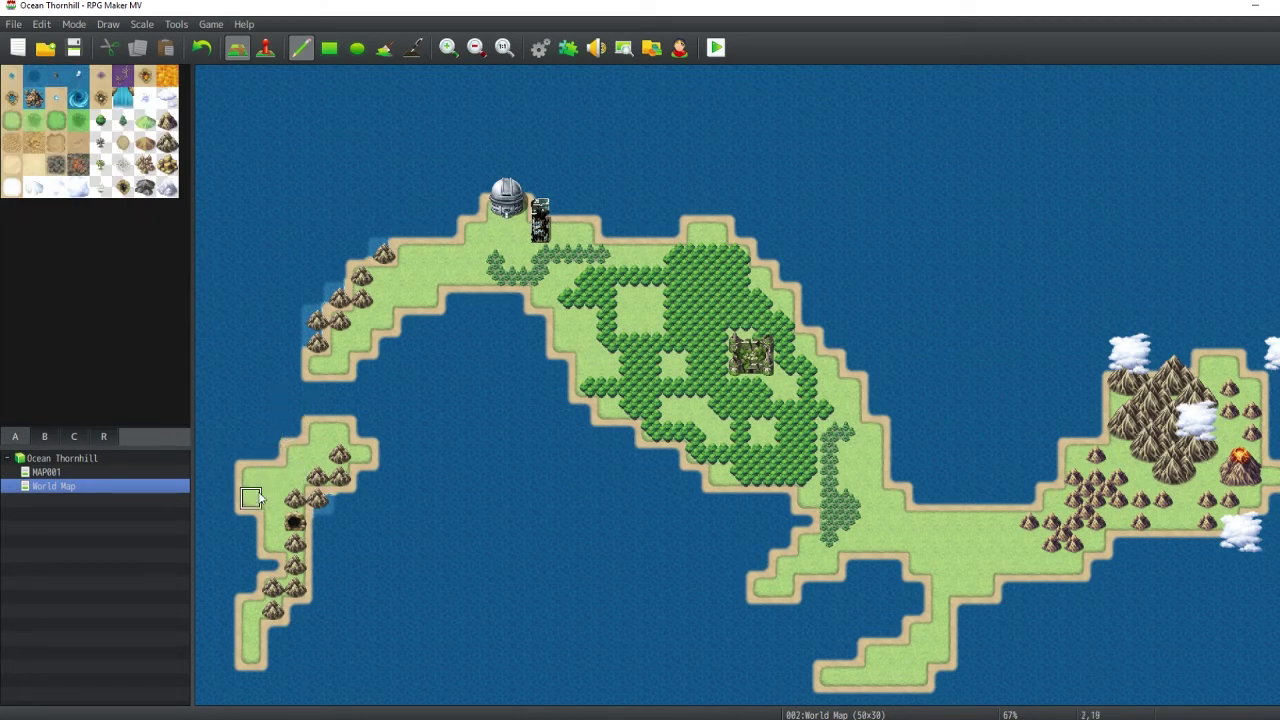
# - Try placing the two-tile Town A (Ruins) on the northern end of the western island
pyautogui.click(56, 438)
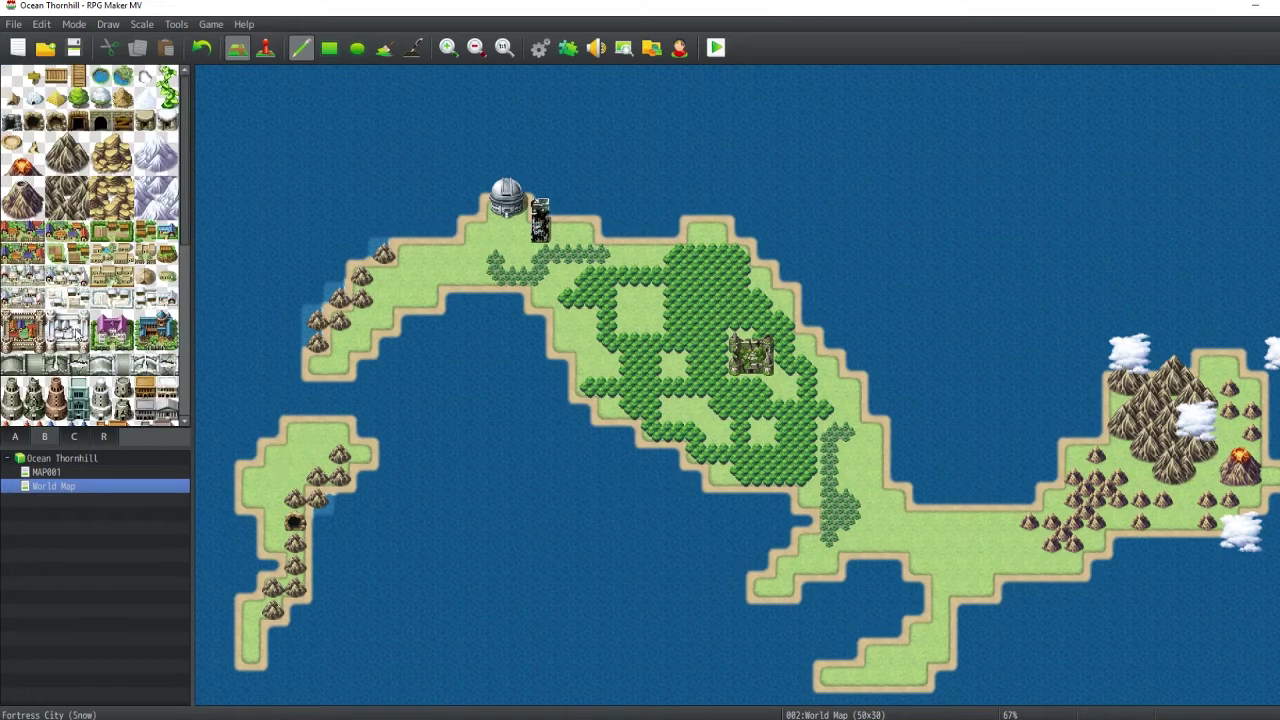
pyautogui.scroll(-5, 87, 333)
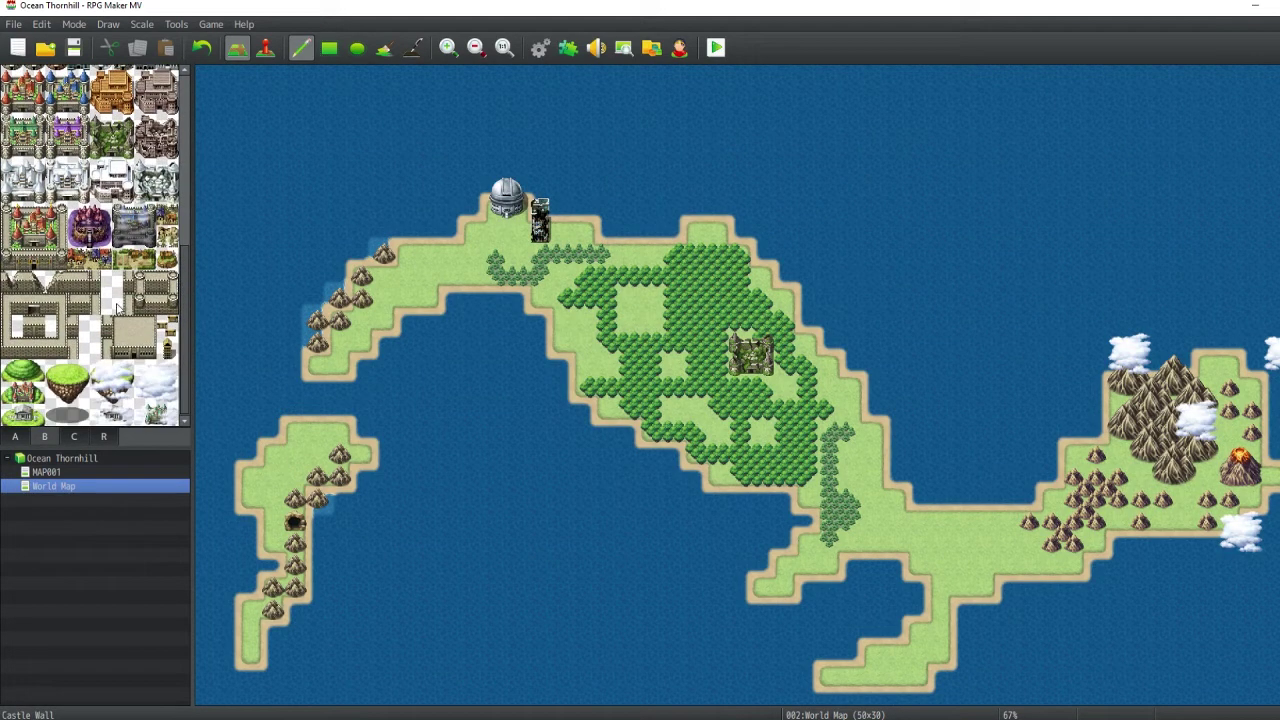
pyautogui.scroll(1, 117, 310)
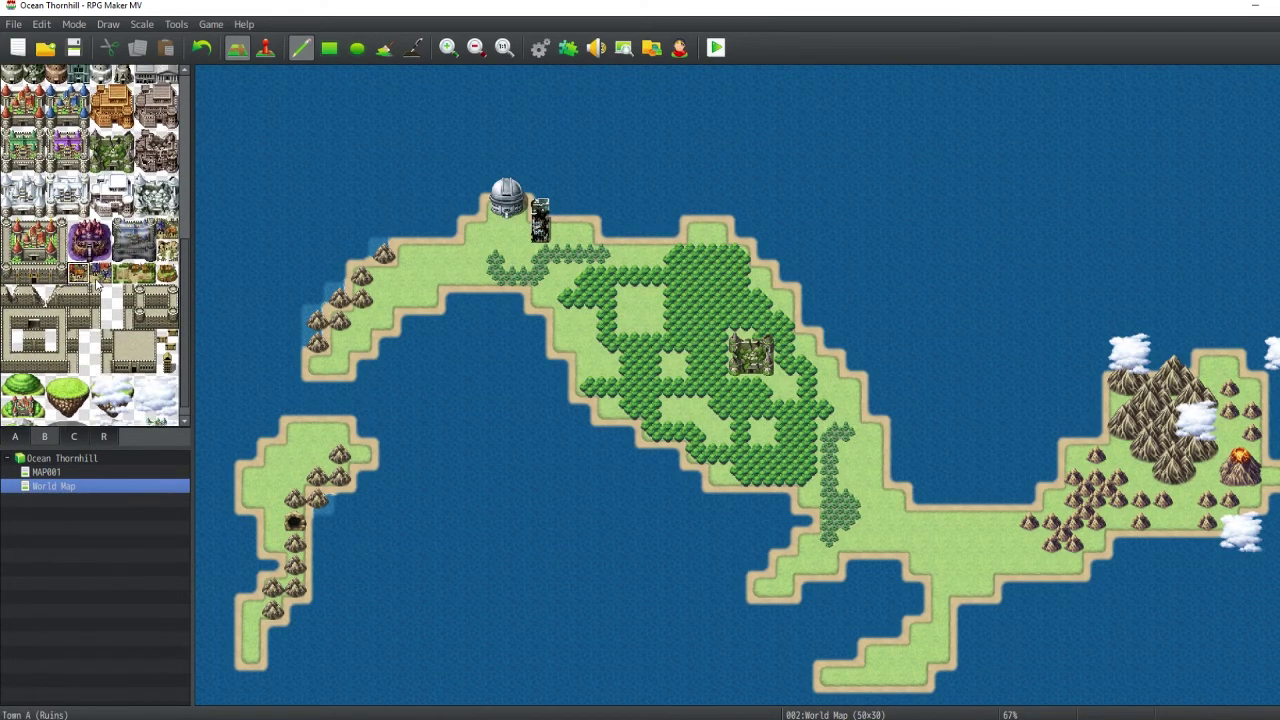
pyautogui.click(95, 274)
pyautogui.click(298, 432)
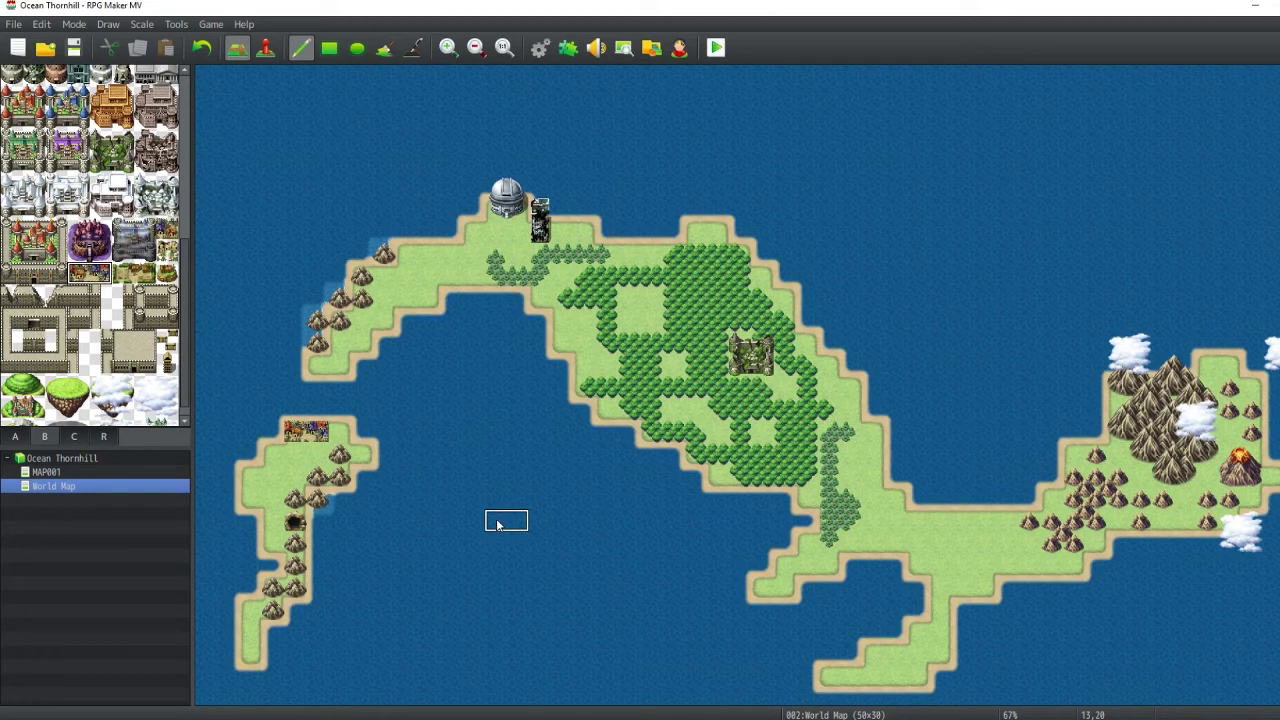
pyautogui.hotkey('ctrl', 'z')
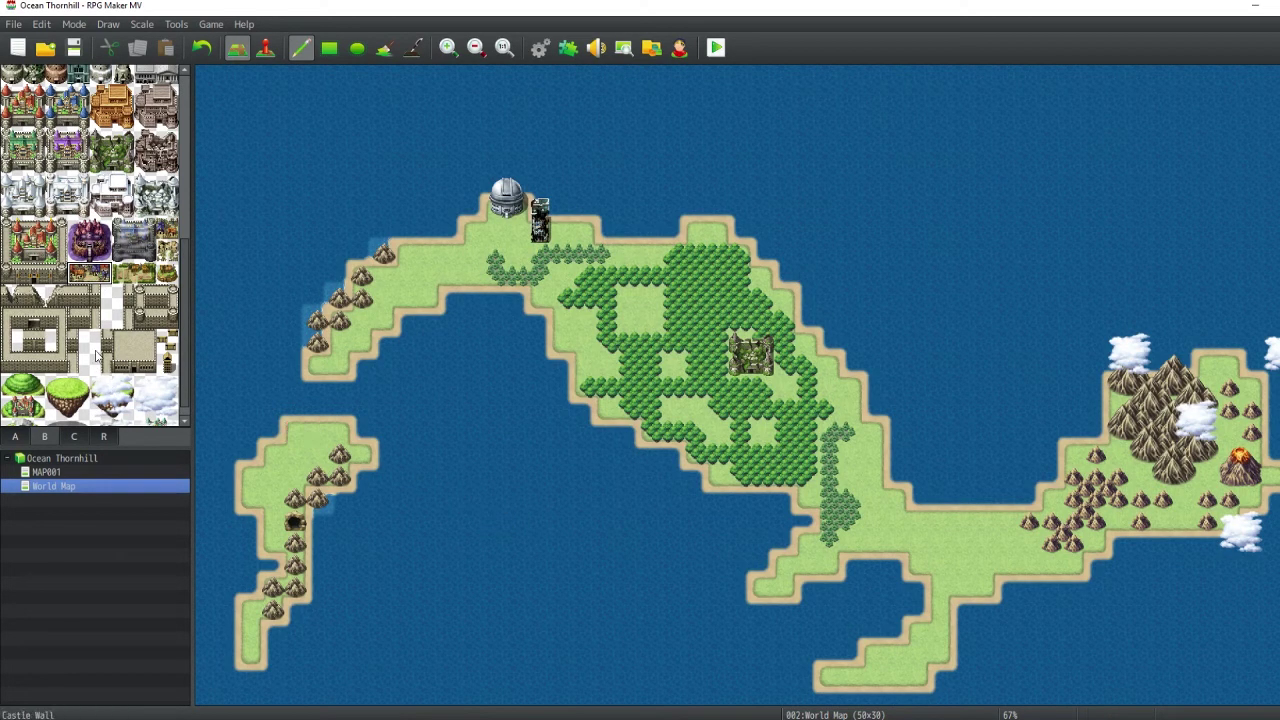
# - Place the two-tile Village A (Ruins) on the northern end of the western island
pyautogui.scroll(2, 108, 358)
pyautogui.scroll(2, 108, 358)
pyautogui.moveTo(155, 343); pyautogui.dragTo(120, 345)
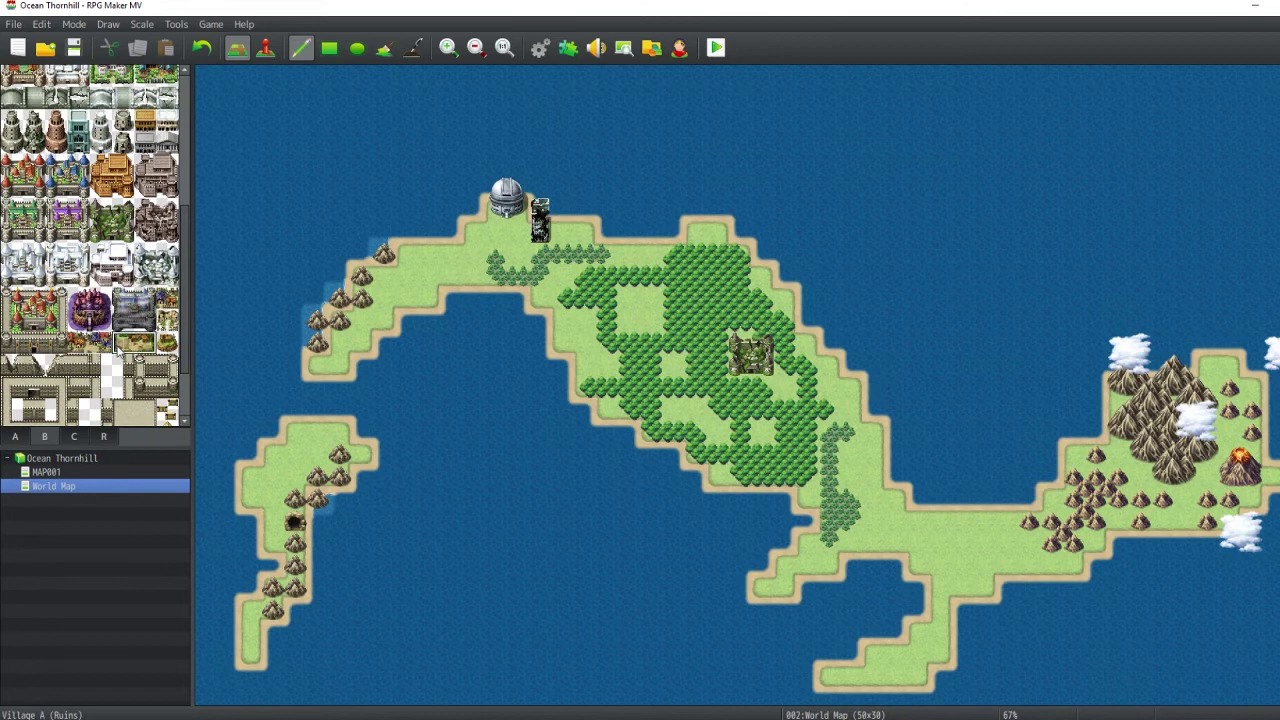
pyautogui.click(296, 432)
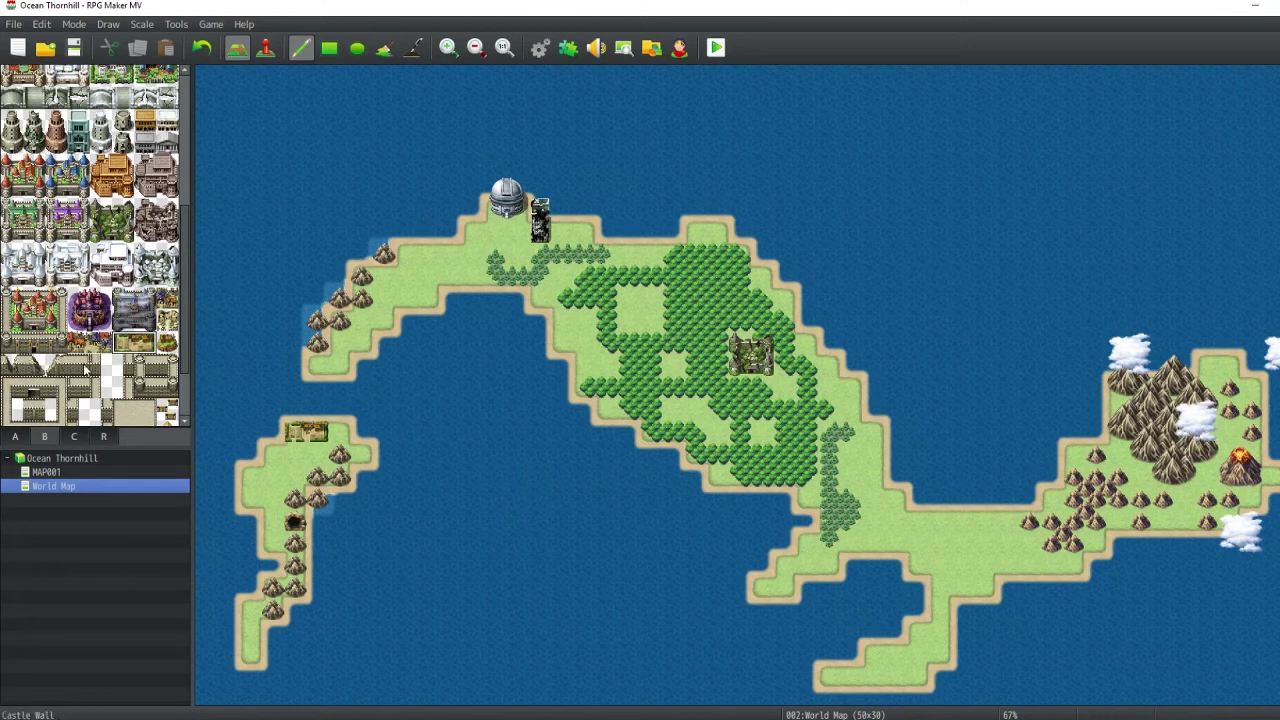
# - Undo the ruined village on the western island's northern end and place an intact two-tile village there
pyautogui.scroll(2, 85, 368)
pyautogui.scroll(5, 85, 368)
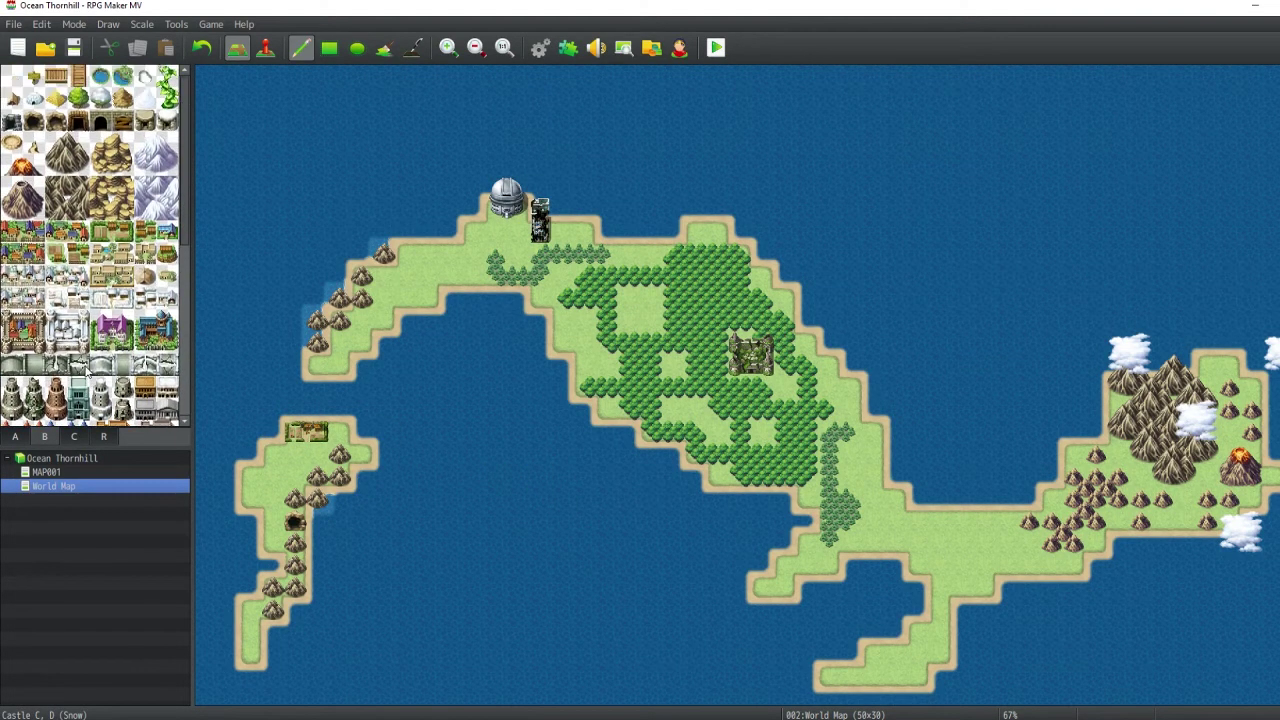
pyautogui.hotkey('ctrl', 'z')
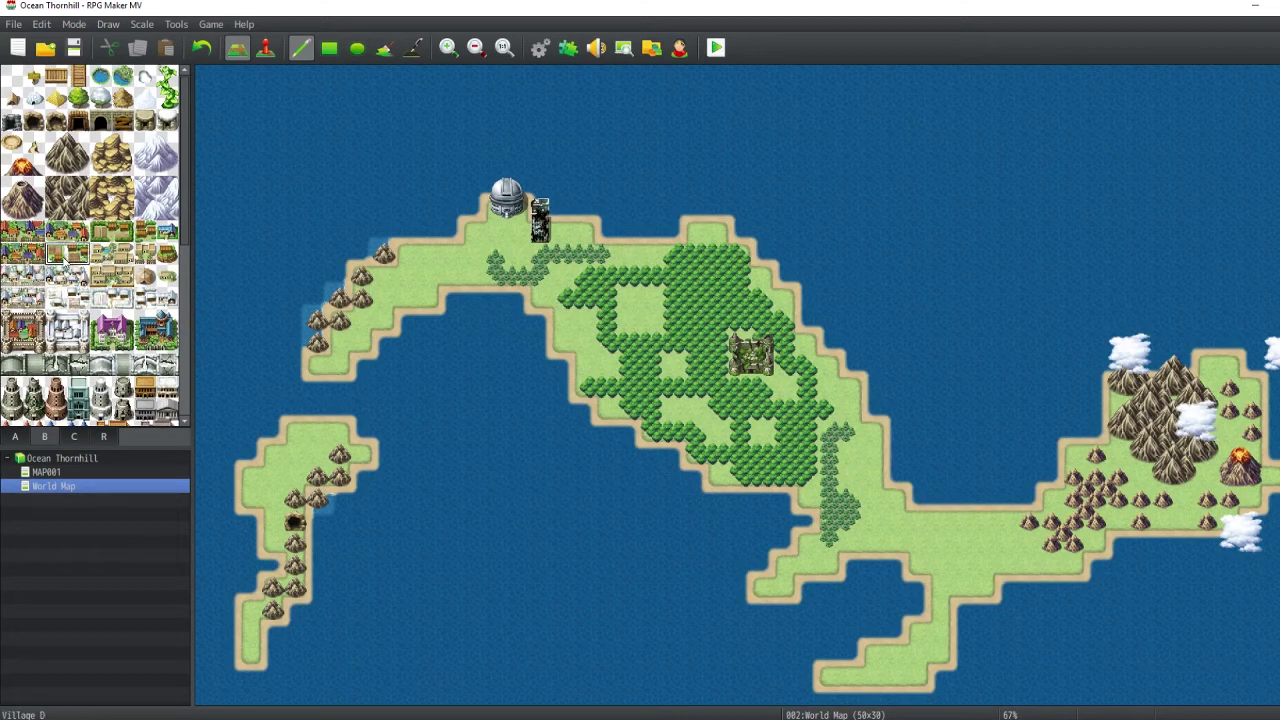
pyautogui.click(65, 258)
pyautogui.click(296, 432)
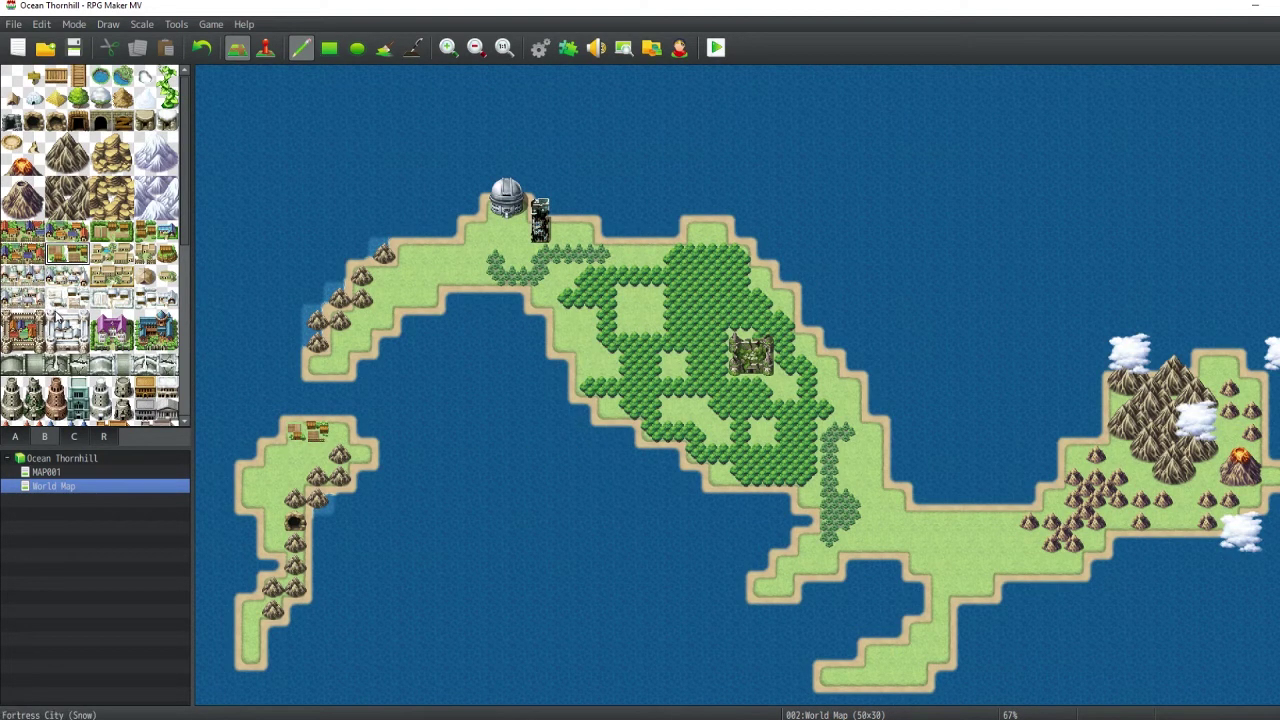
# - Place a small grey statue tile on the northern coast just west of the domed observatory
pyautogui.scroll(-10, 57, 318)
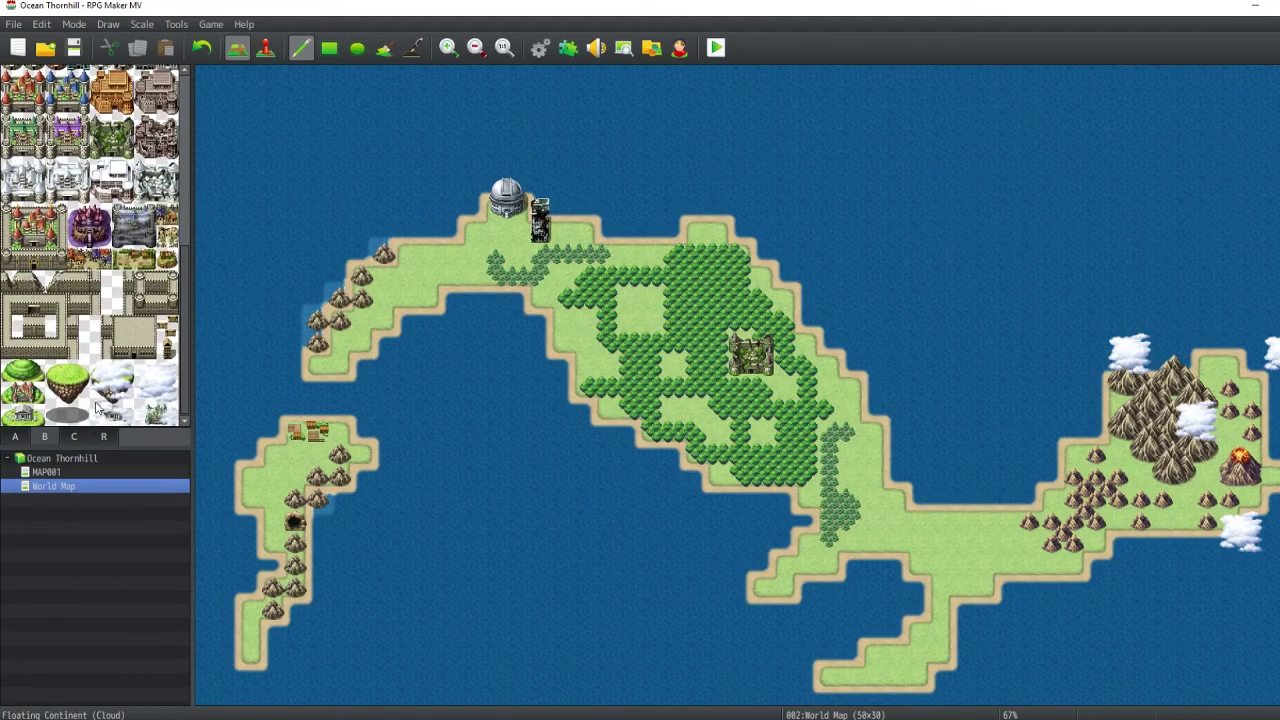
pyautogui.scroll(-10, 97, 408)
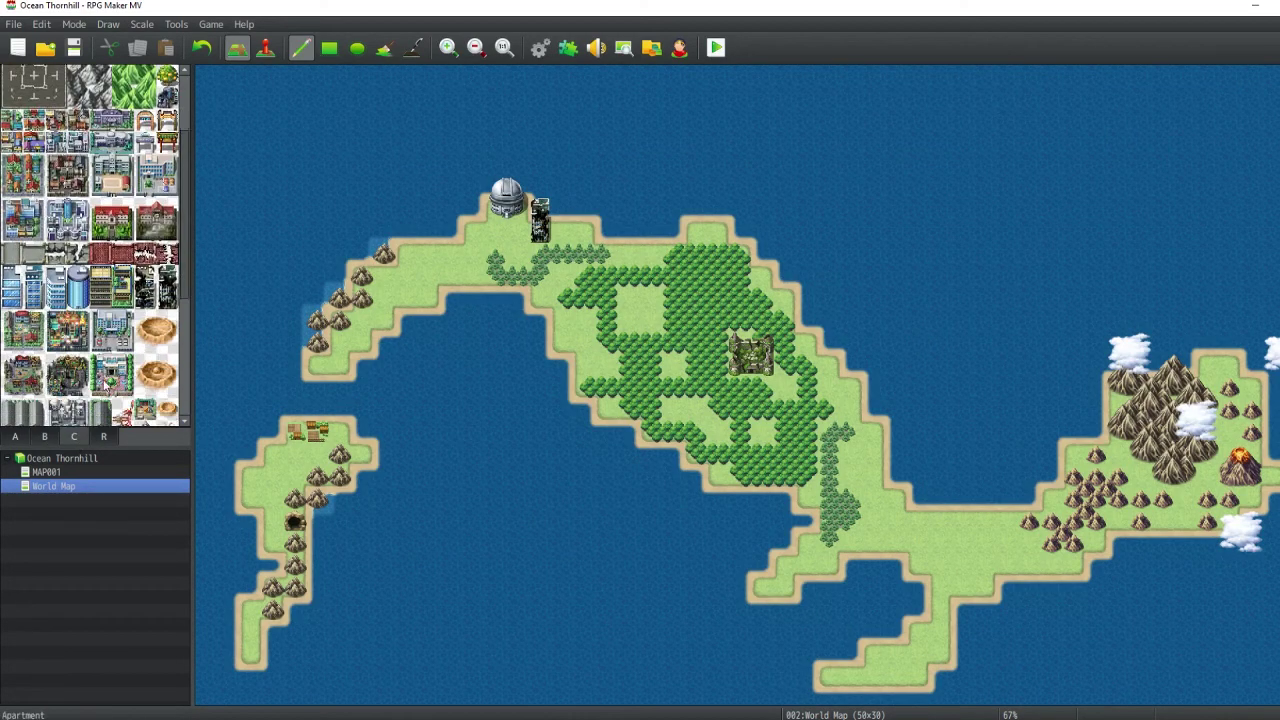
pyautogui.scroll(-5, 105, 385)
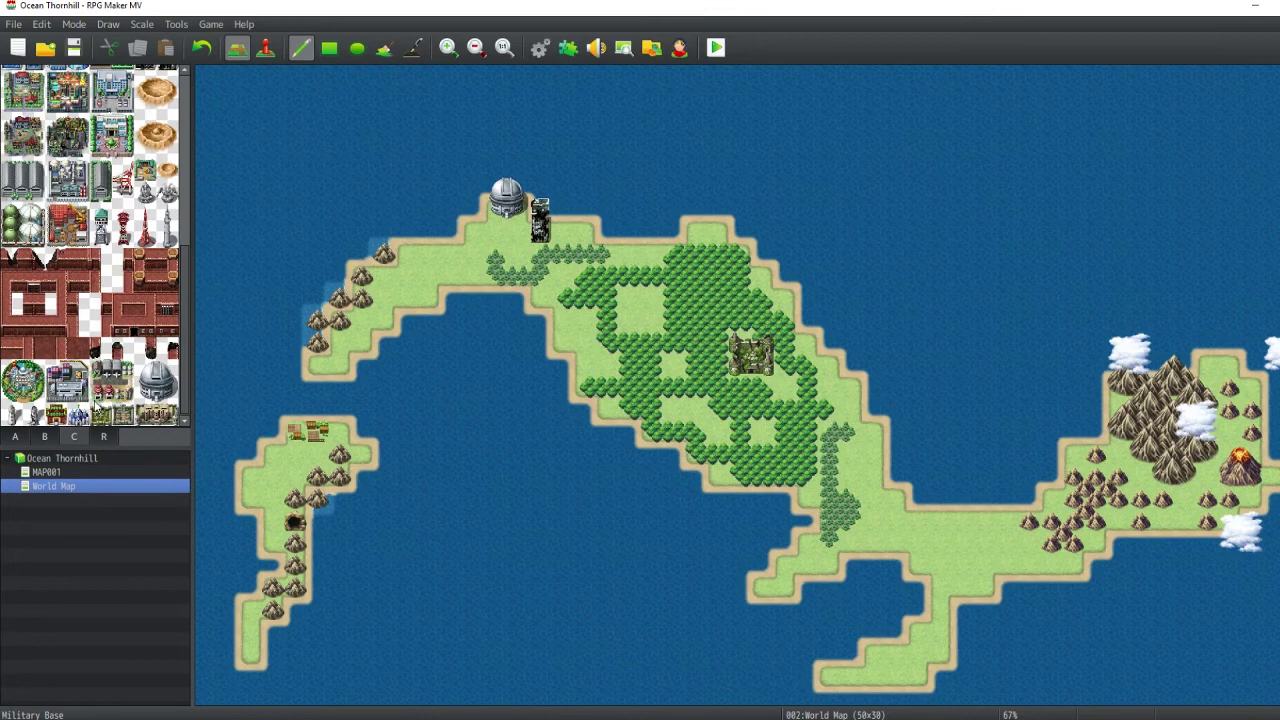
pyautogui.click(33, 415)
pyautogui.click(474, 210)
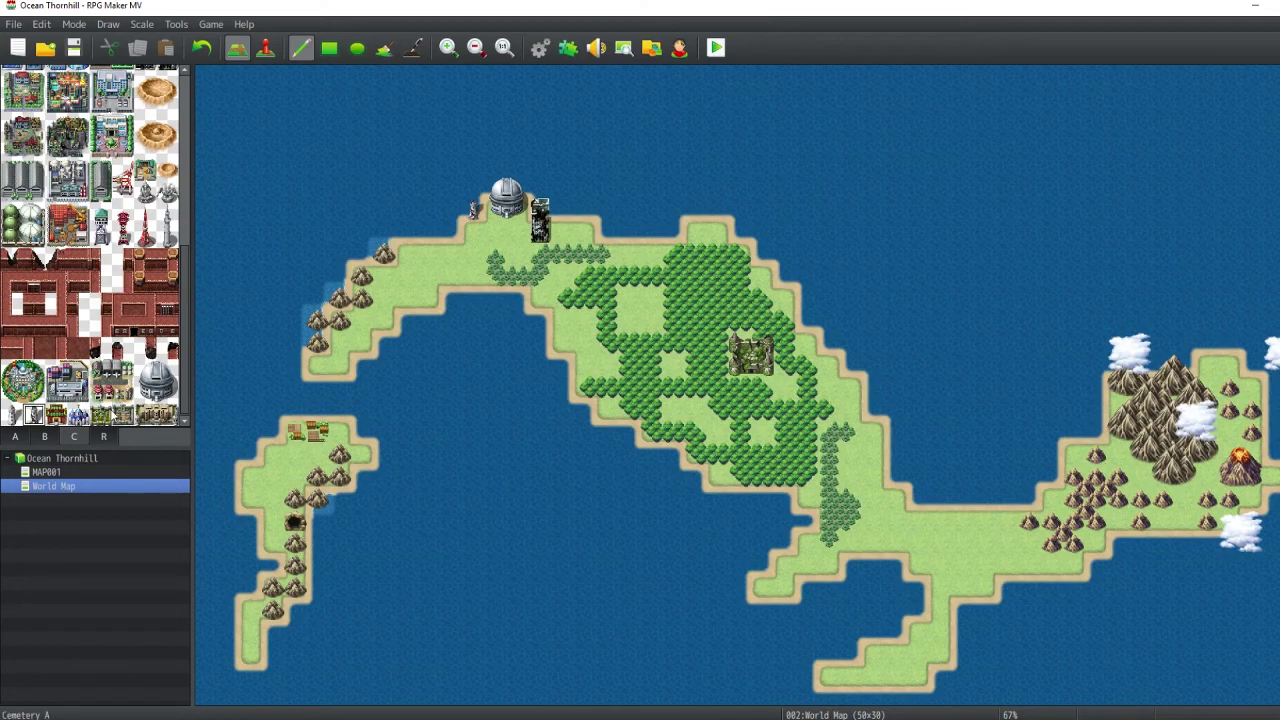
# - Scatter single withered trees in the forest clearing, east of the castle ruins, on the northwest peninsula, the western island and around the eastern mountains
pyautogui.scroll(5, 80, 380)
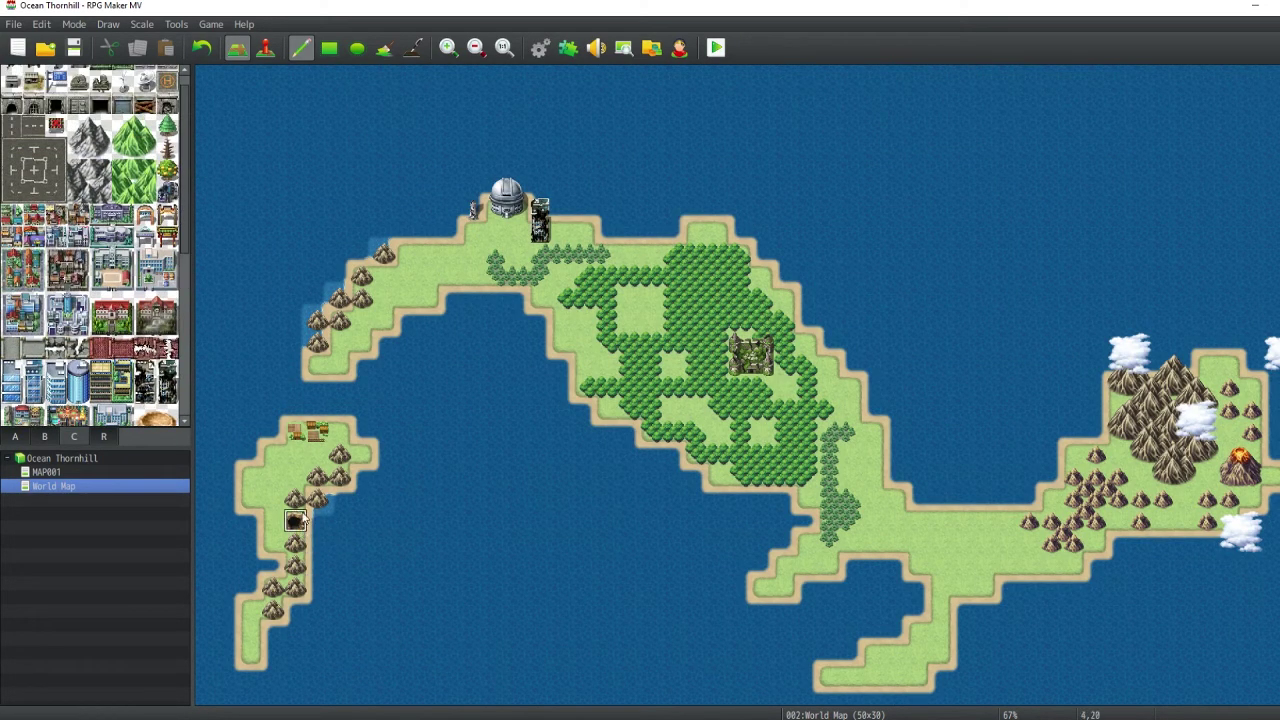
pyautogui.scroll(1, 36, 327)
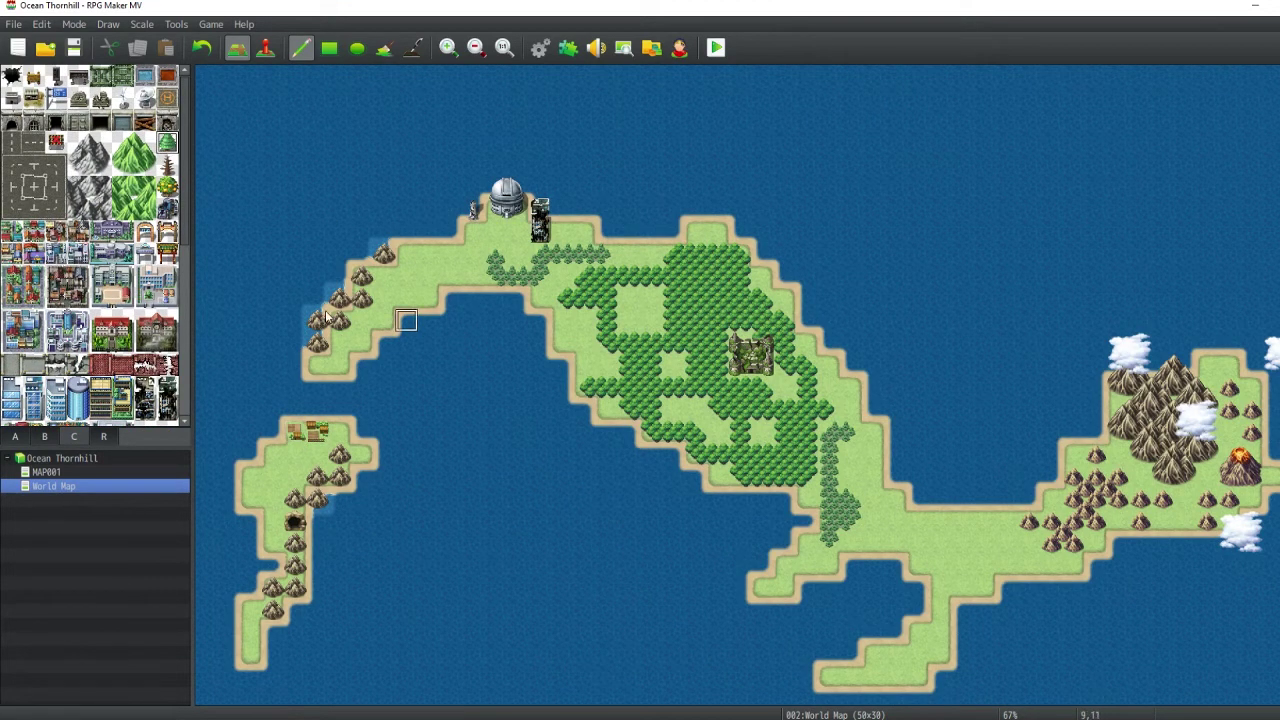
pyautogui.click(167, 165)
pyautogui.click(696, 278)
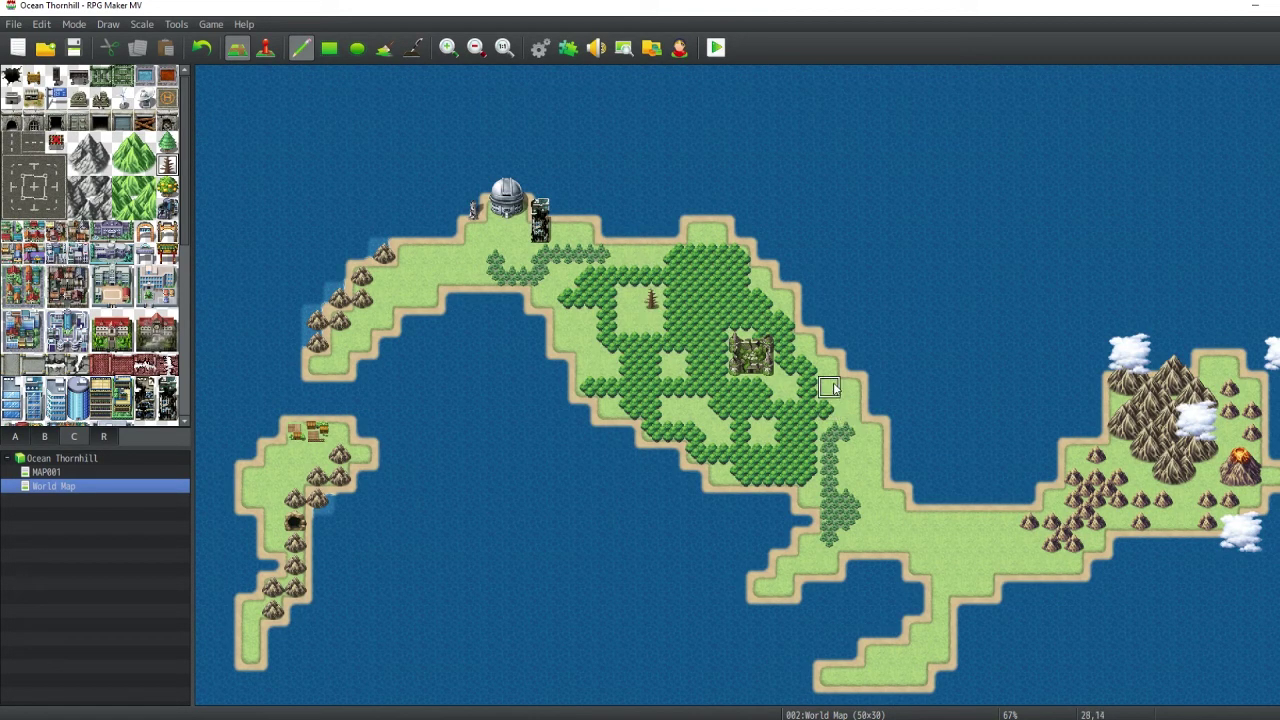
pyautogui.click(384, 276)
pyautogui.click(273, 543)
pyautogui.click(1118, 520)
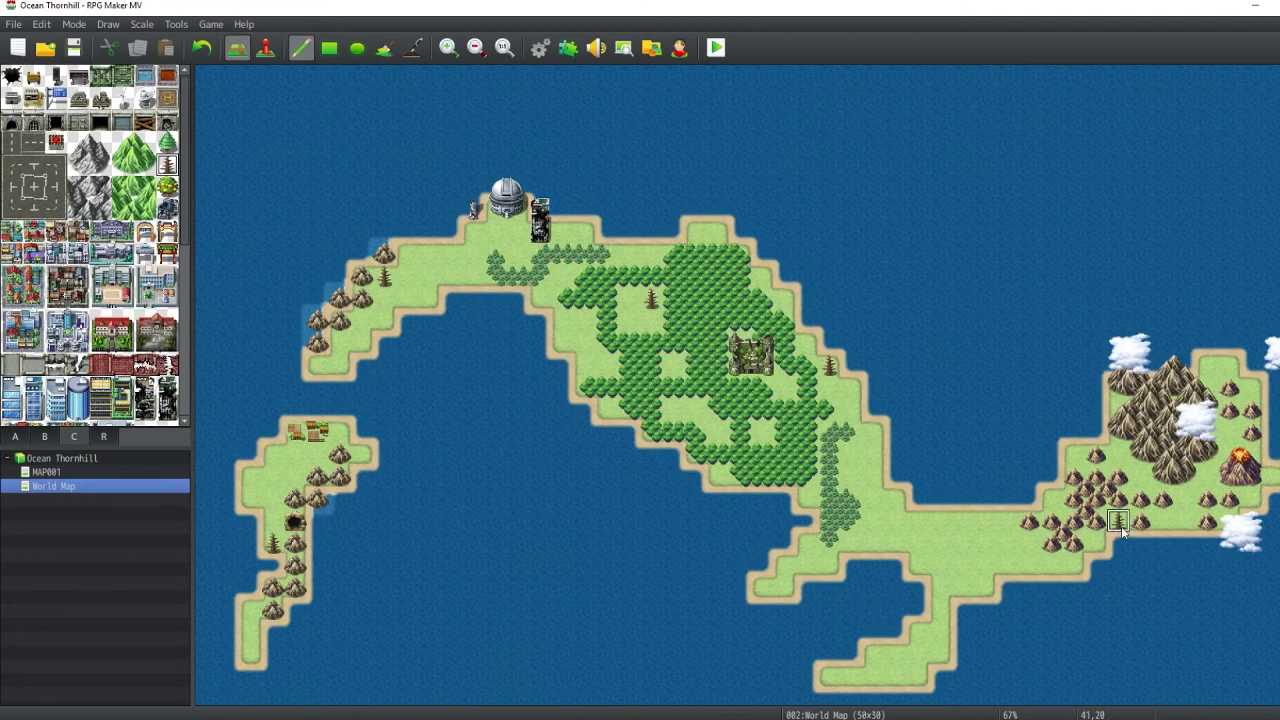
pyautogui.click(1208, 366)
pyautogui.click(1075, 497)
pyautogui.click(1051, 500)
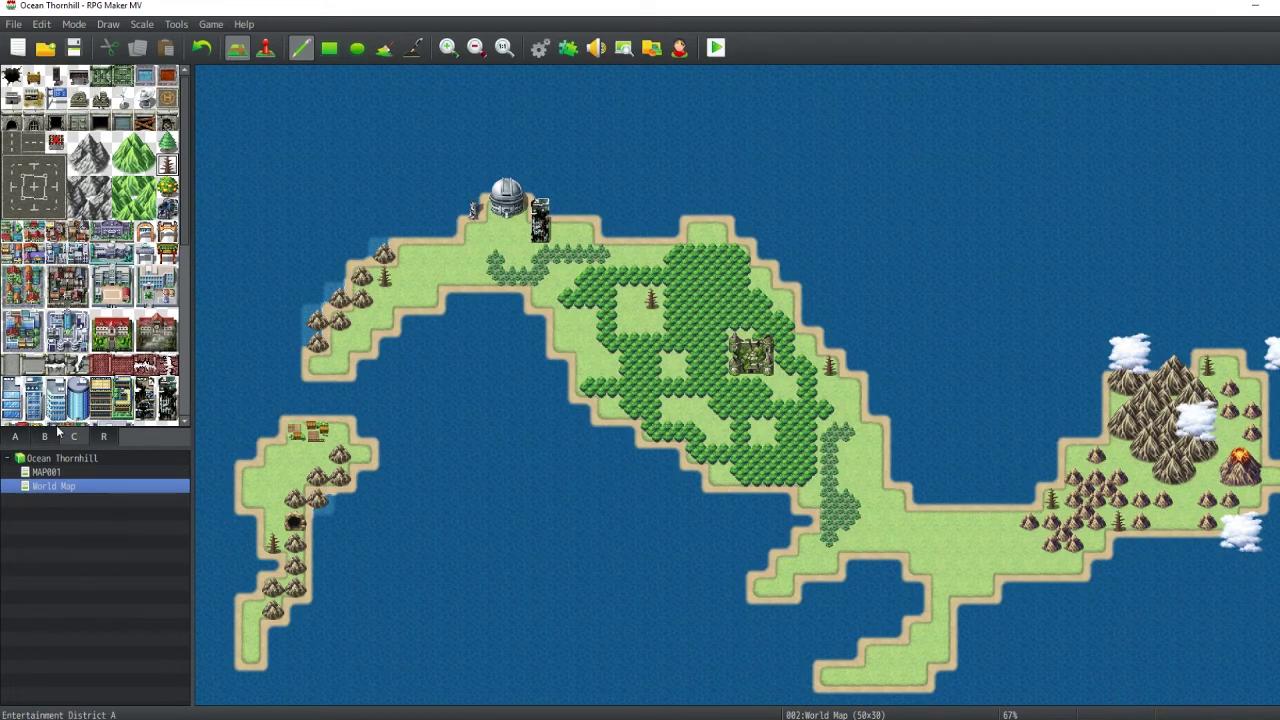
# - Paint red volcanic ground around the volcano's base and undo the excess strokes, leaving a small patch
pyautogui.click(16, 437)
pyautogui.click(78, 164)
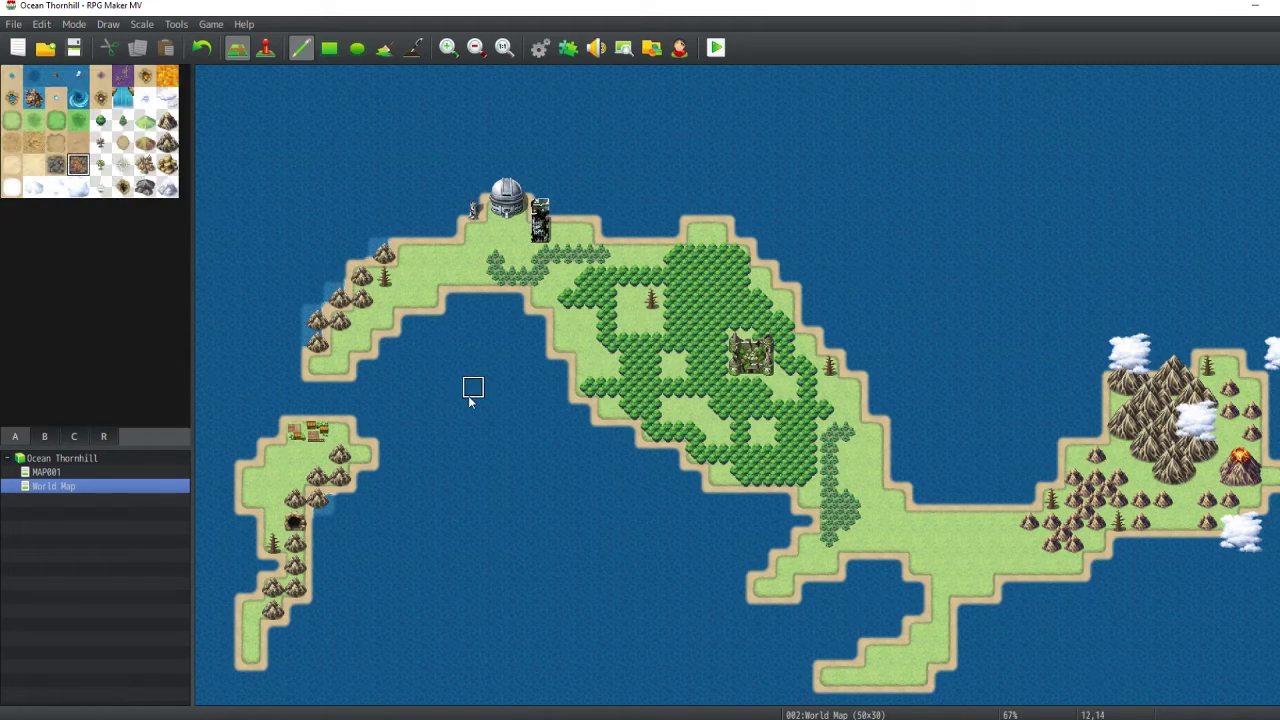
pyautogui.moveTo(1207, 478)
pyautogui.mouseDown()
pyautogui.moveTo(1203, 503)
pyautogui.moveTo(1241, 487)
pyautogui.moveTo(1205, 522)
pyautogui.moveTo(1250, 520)
pyautogui.moveTo(1229, 522)
pyautogui.mouseUp()
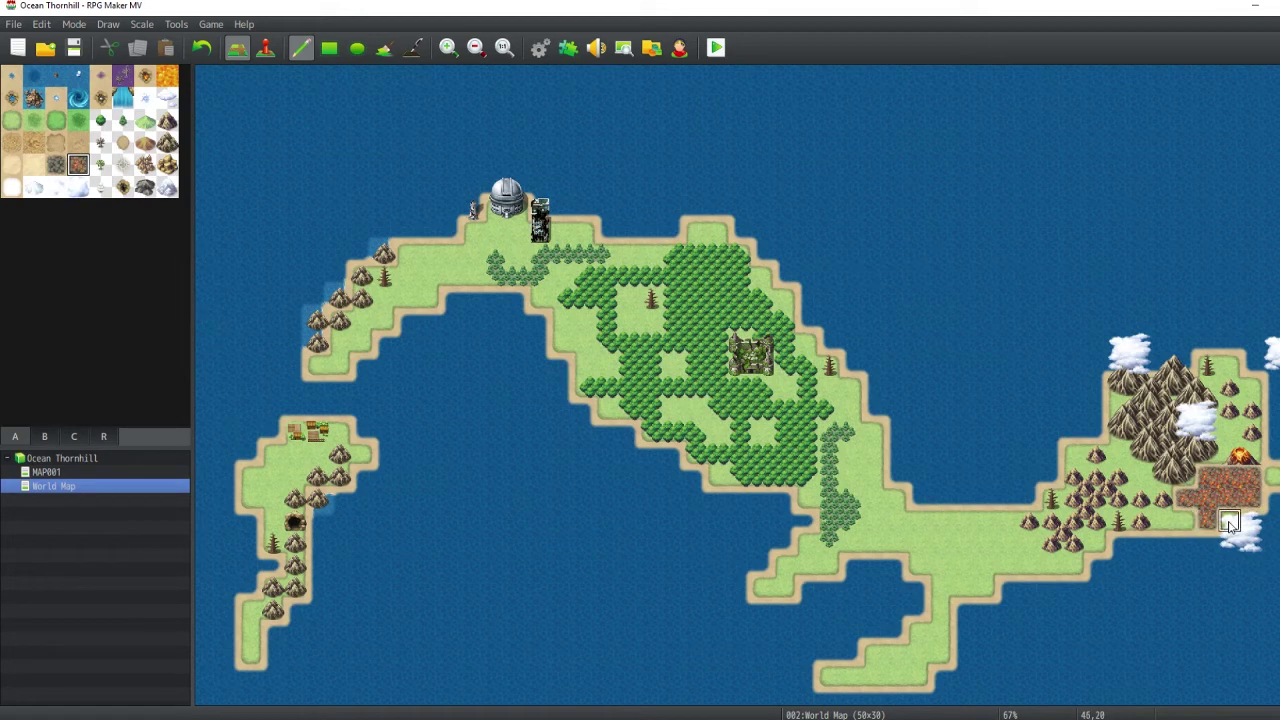
pyautogui.hotkey('ctrl', 'z')
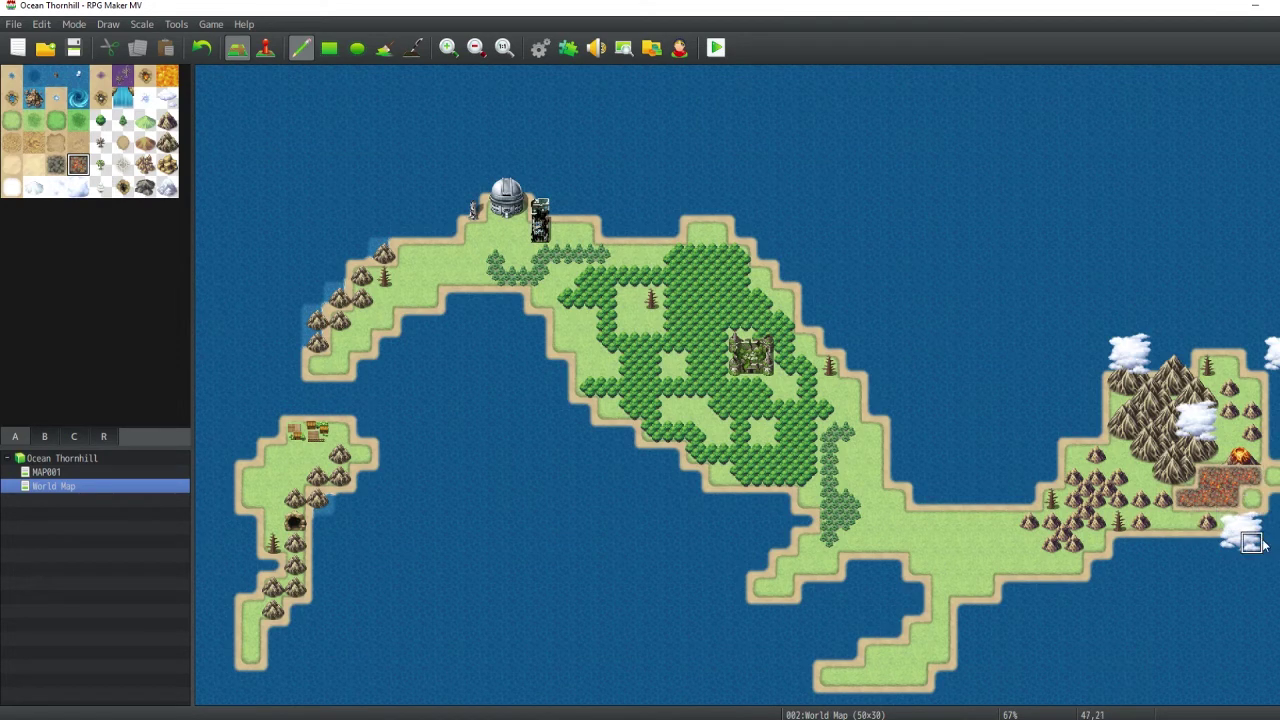
pyautogui.hotkey('ctrl', 'z')
pyautogui.hotkey('ctrl', 'z')
pyautogui.hotkey('ctrl', 'z')
pyautogui.hotkey('ctrl', 'z')
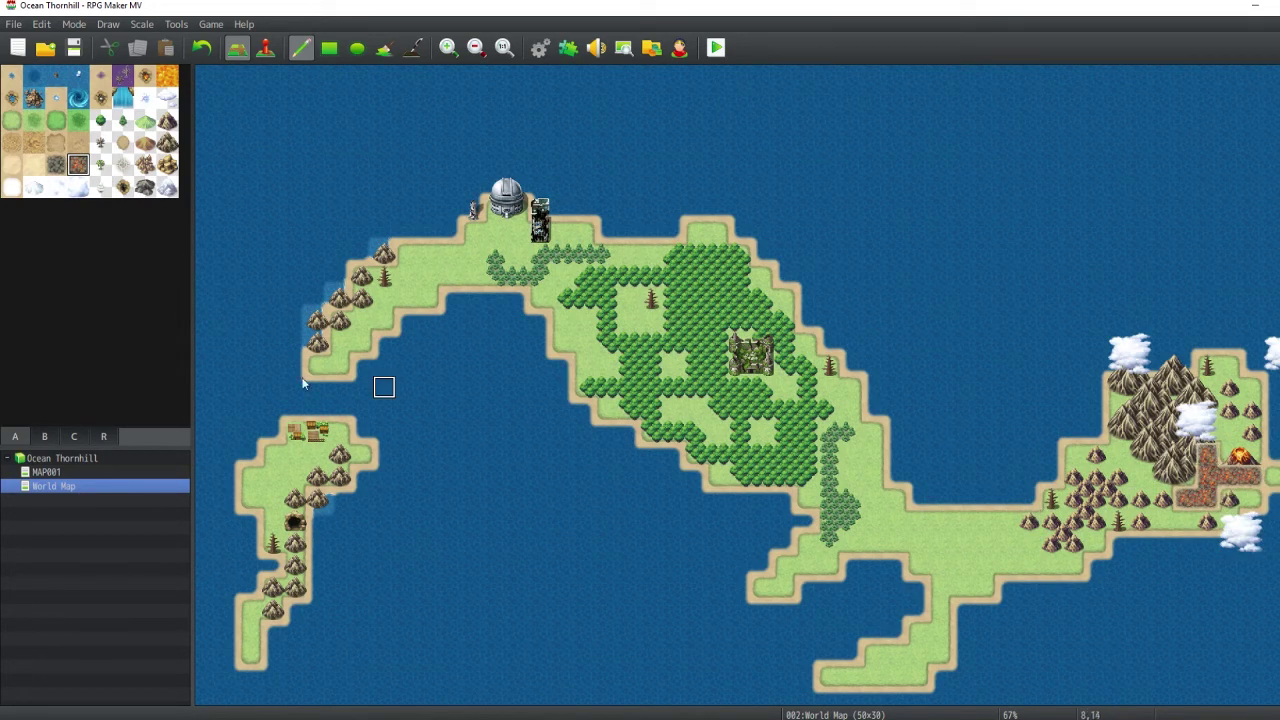
# - Restore the volcano's lower half on top of the volcanic ground
pyautogui.click(44, 437)
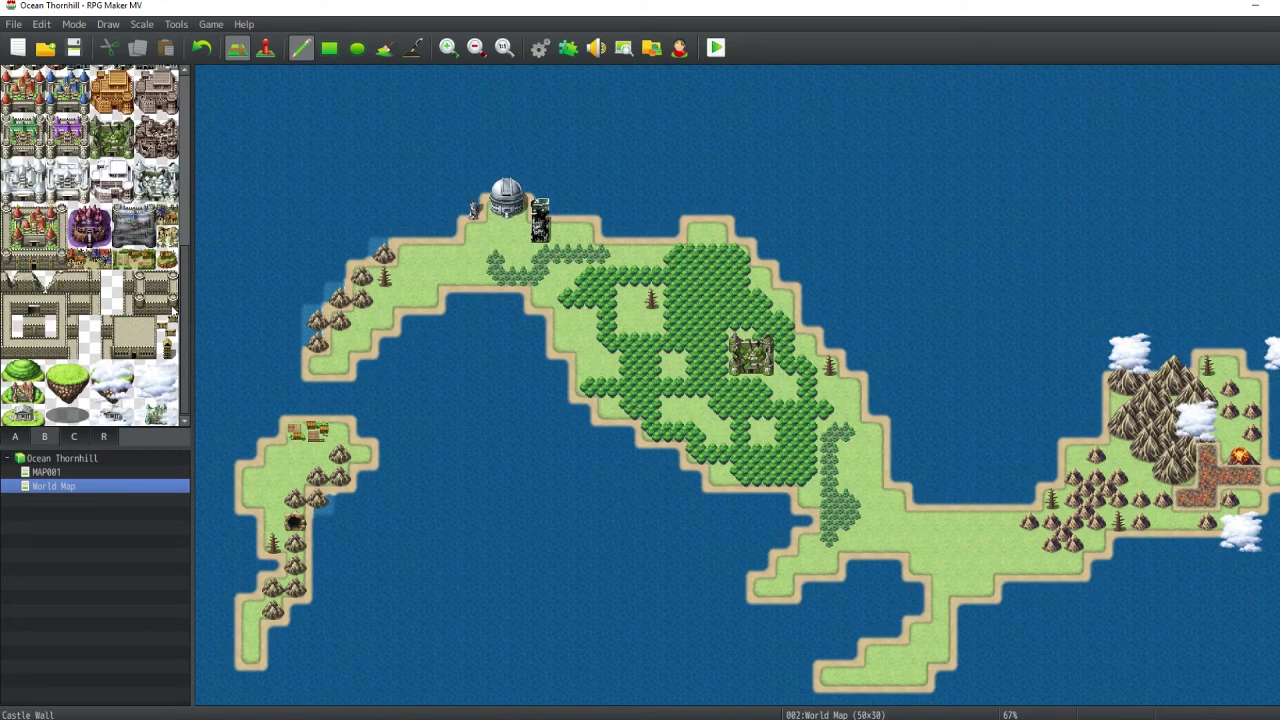
pyautogui.scroll(5, 182, 272)
pyautogui.click(78, 163)
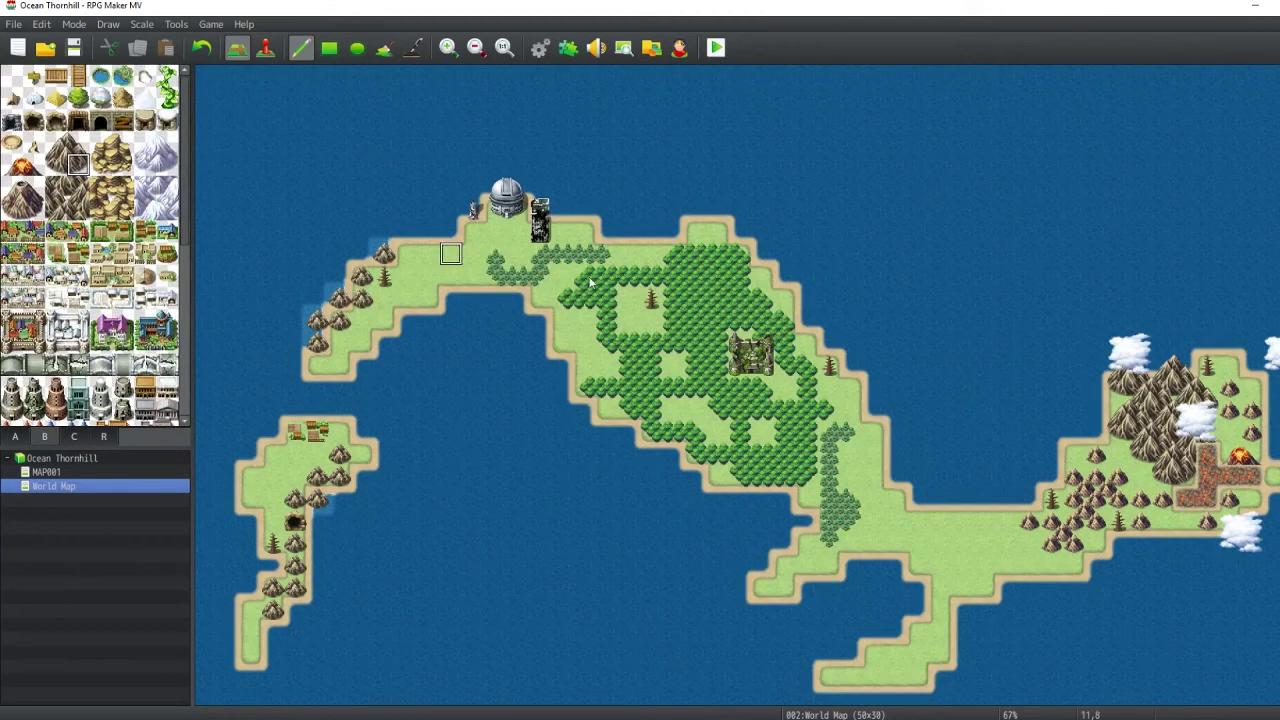
pyautogui.click(1208, 454)
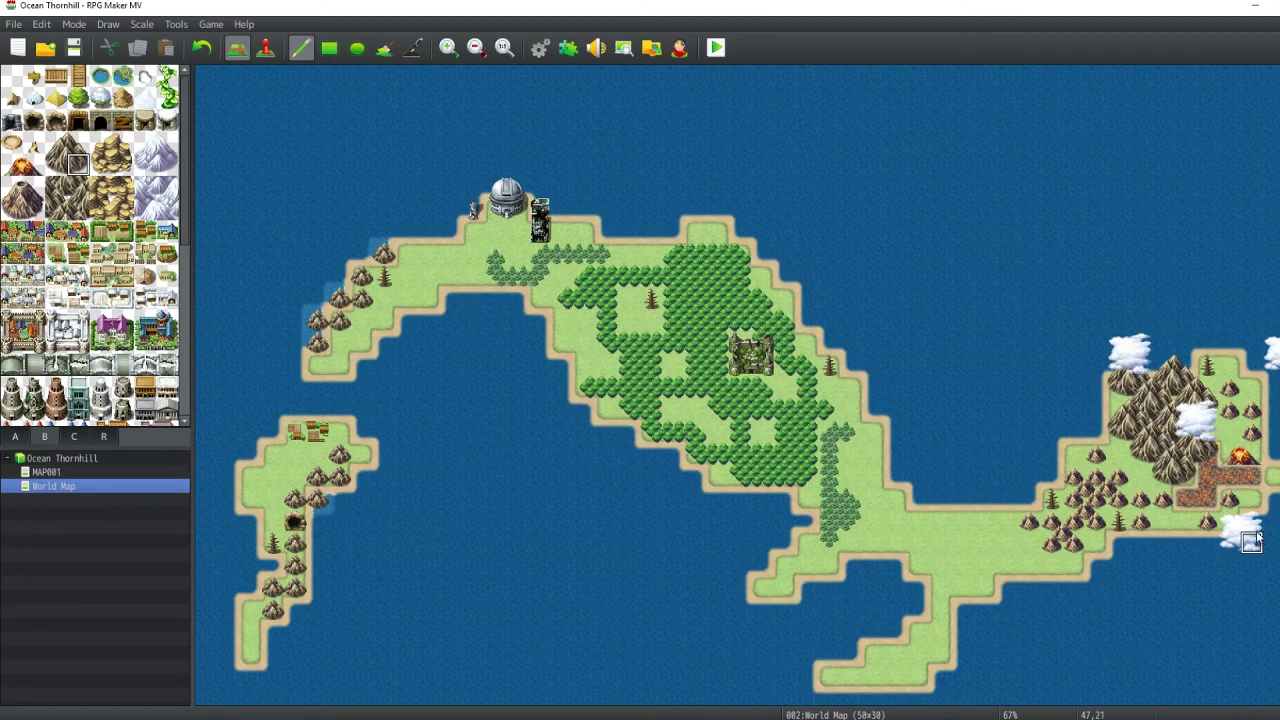
pyautogui.click(12, 208)
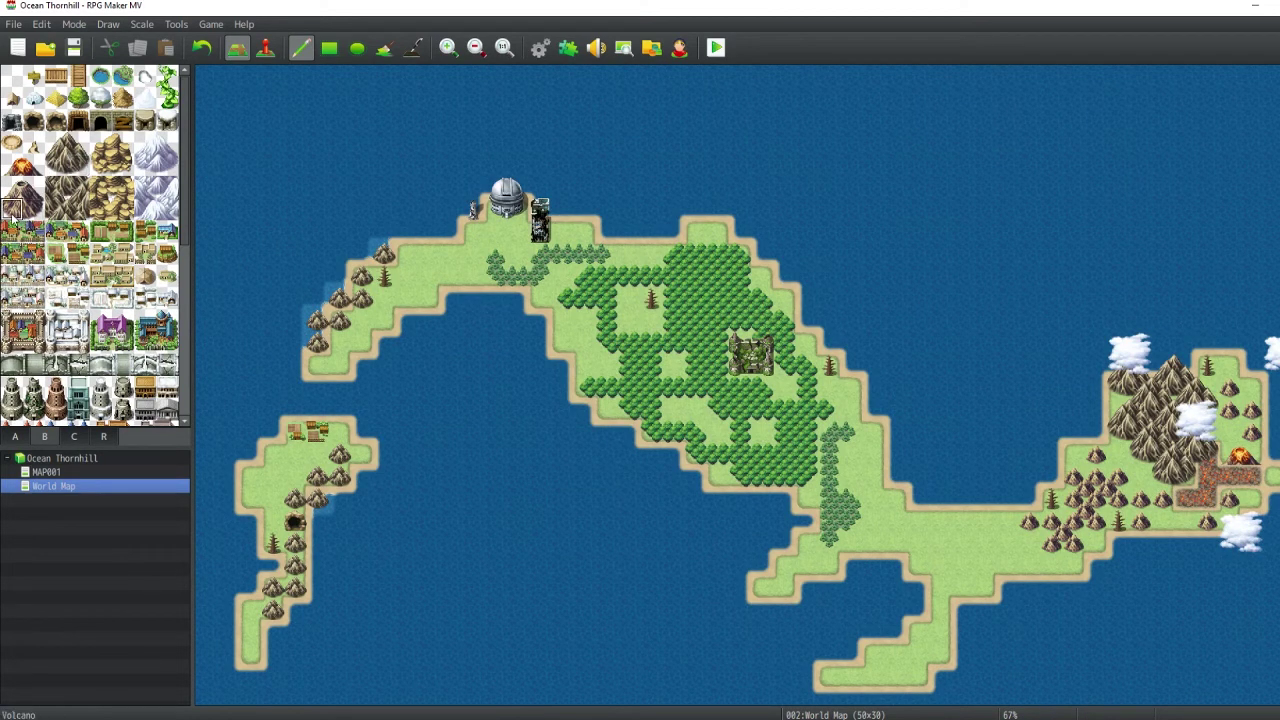
pyautogui.click(1237, 482)
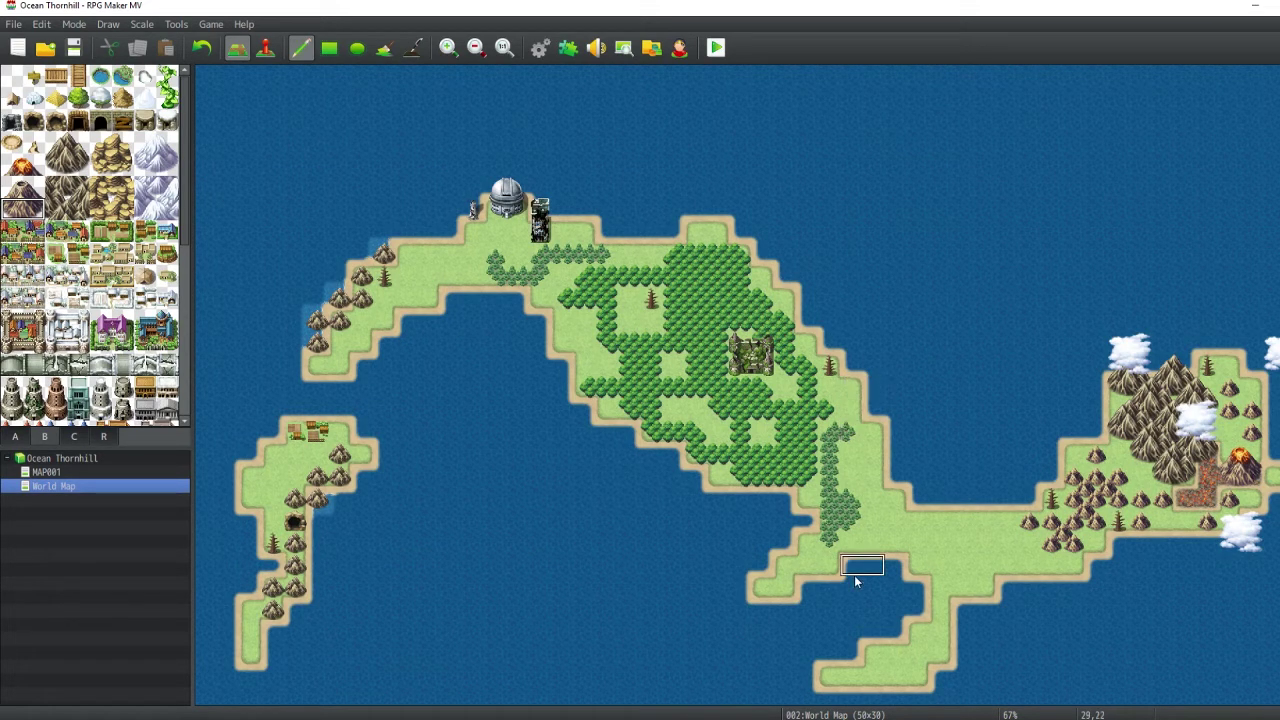
# - Try painting a large island of red volcanic ground in the open sea northeast of the forest
pyautogui.click(15, 436)
pyautogui.moveTo(874, 97)
pyautogui.mouseDown()
pyautogui.moveTo(985, 200)
pyautogui.moveTo(985, 260)
pyautogui.mouseUp()
pyautogui.moveTo(874, 100)
pyautogui.mouseDown()
pyautogui.moveTo(962, 290)
pyautogui.moveTo(963, 226)
pyautogui.moveTo(915, 185)
pyautogui.moveTo(950, 207)
pyautogui.mouseUp()
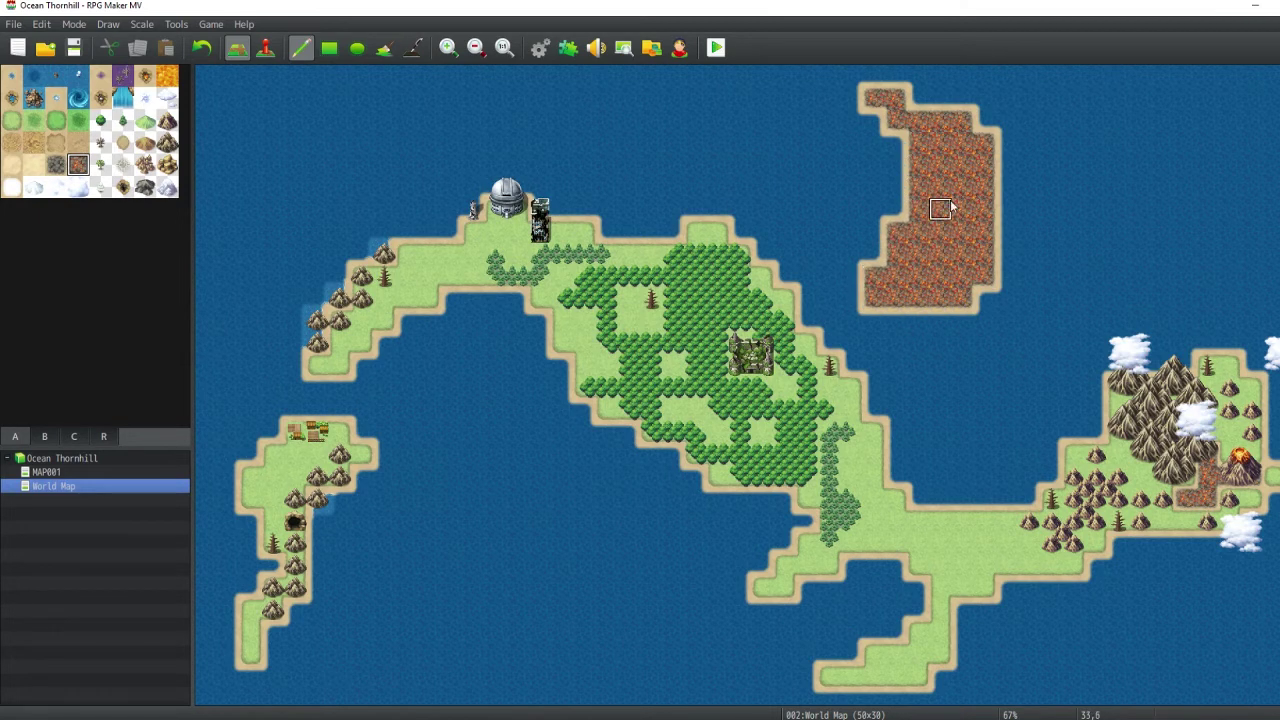
pyautogui.click(919, 341)
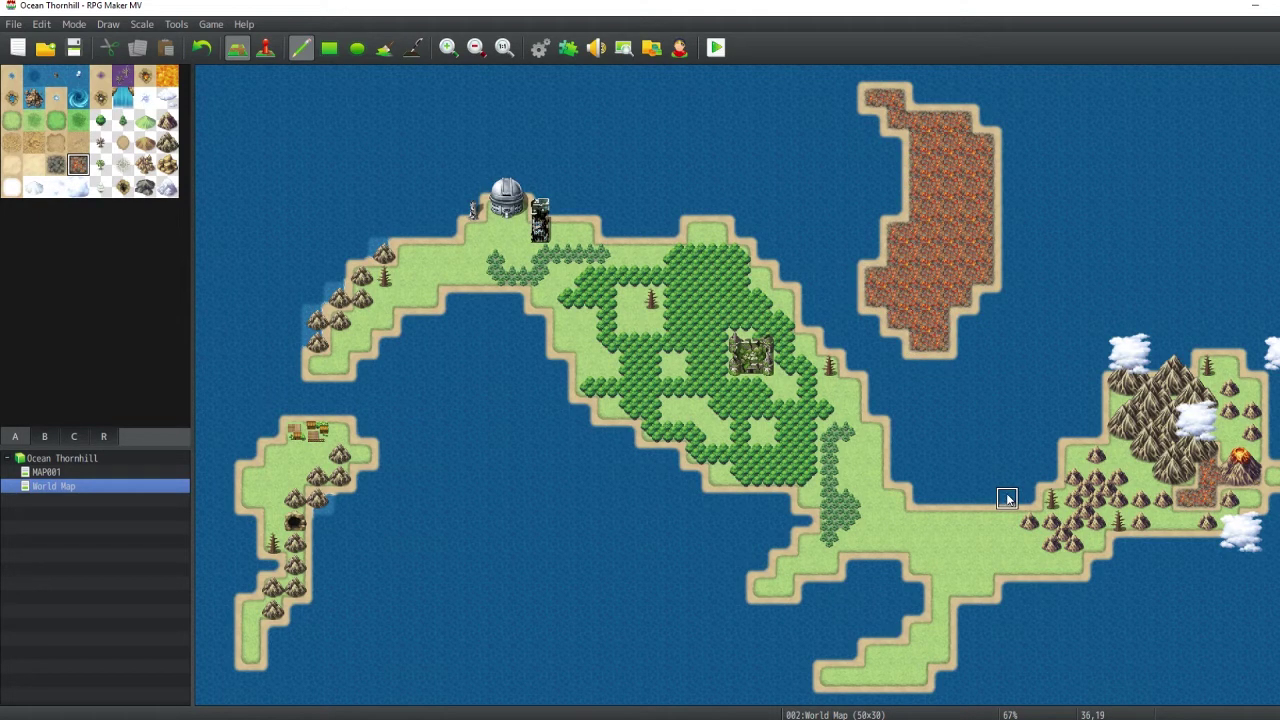
# - Flood-fill the northeastern island with dark rocky ground and paint streaks of red volcanic ground across it
pyautogui.click(55, 164)
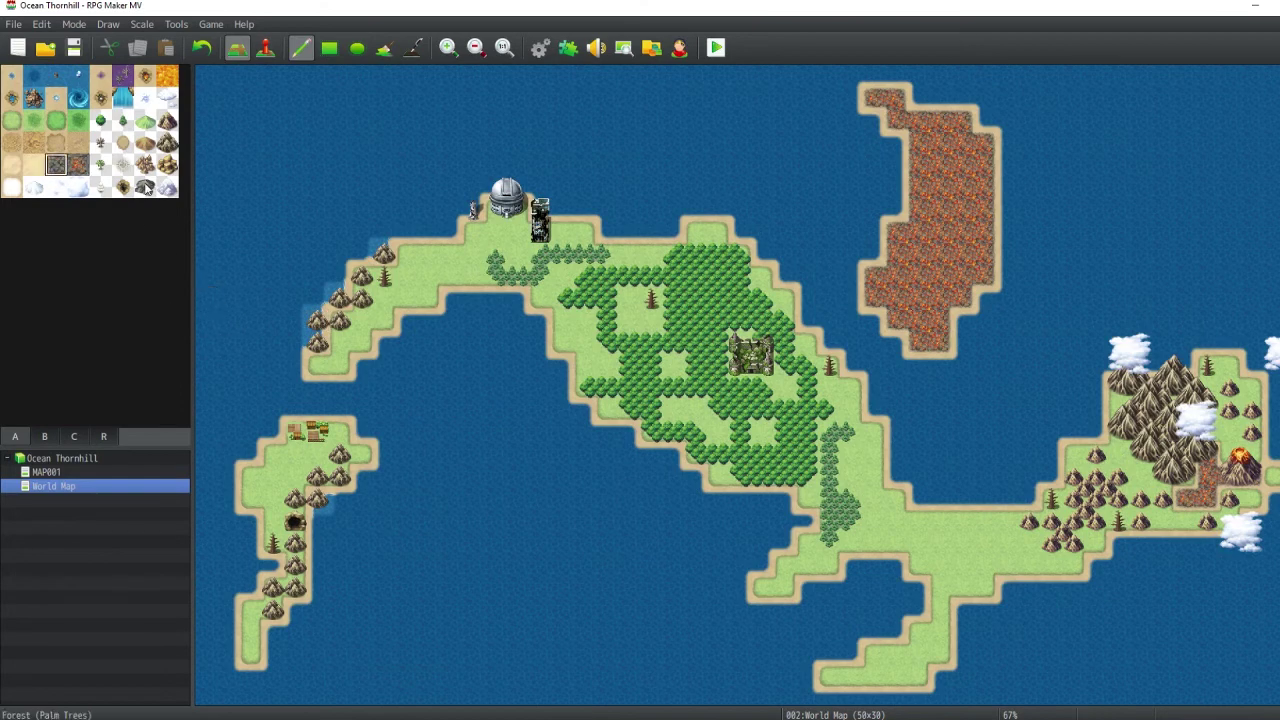
pyautogui.click(385, 47)
pyautogui.click(930, 207)
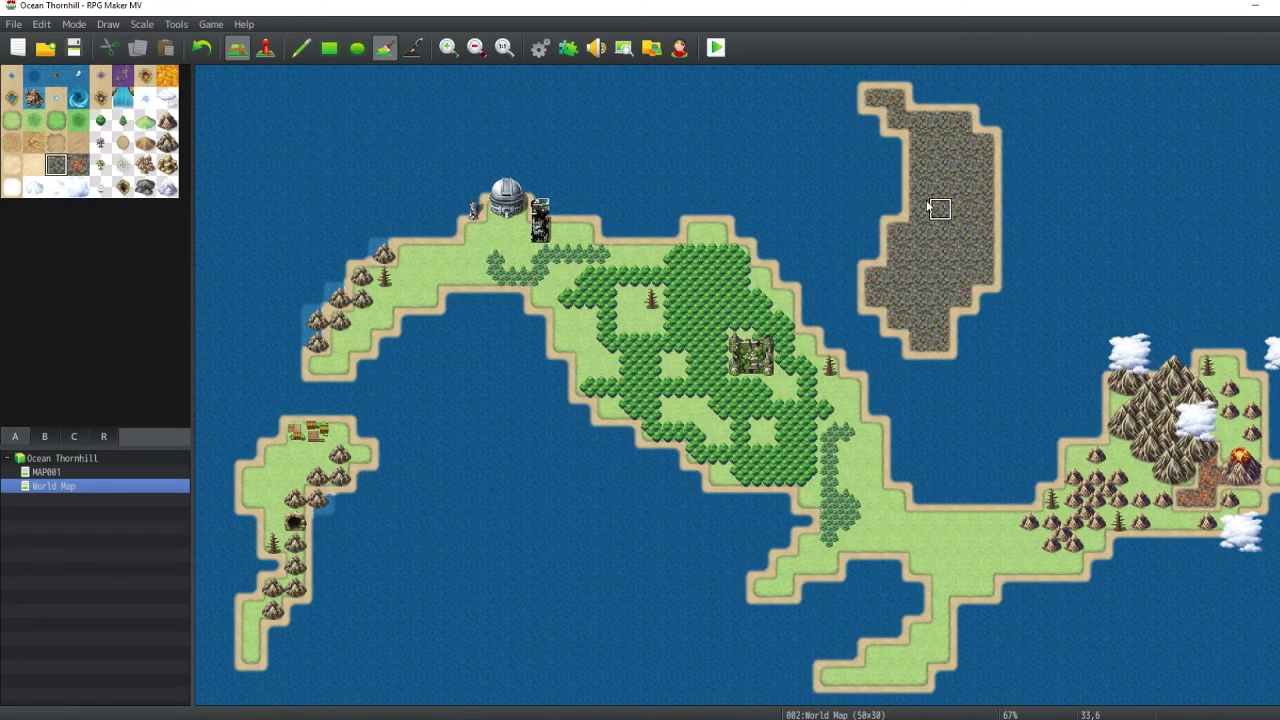
pyautogui.click(78, 164)
pyautogui.click(301, 47)
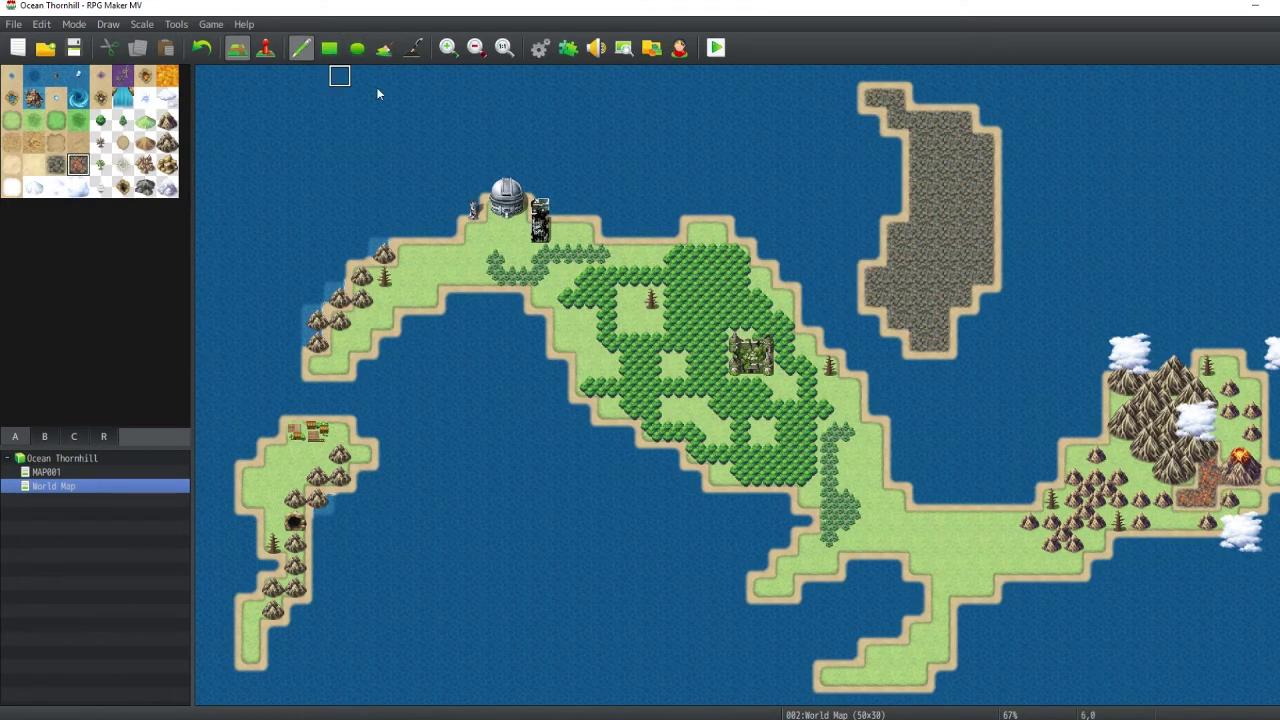
pyautogui.moveTo(935, 275)
pyautogui.mouseDown()
pyautogui.moveTo(945, 150)
pyautogui.moveTo(955, 245)
pyautogui.moveTo(940, 300)
pyautogui.mouseUp()
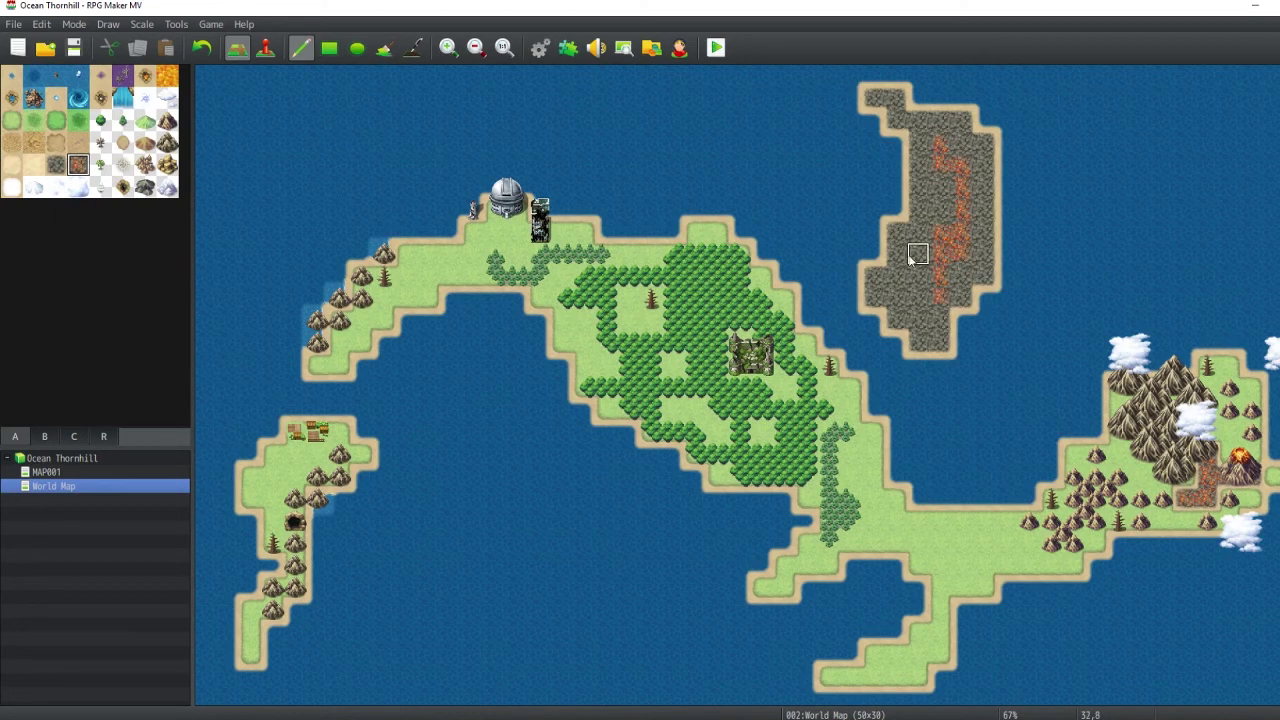
pyautogui.moveTo(908, 254)
pyautogui.mouseDown()
pyautogui.moveTo(897, 268)
pyautogui.moveTo(918, 288)
pyautogui.mouseUp()
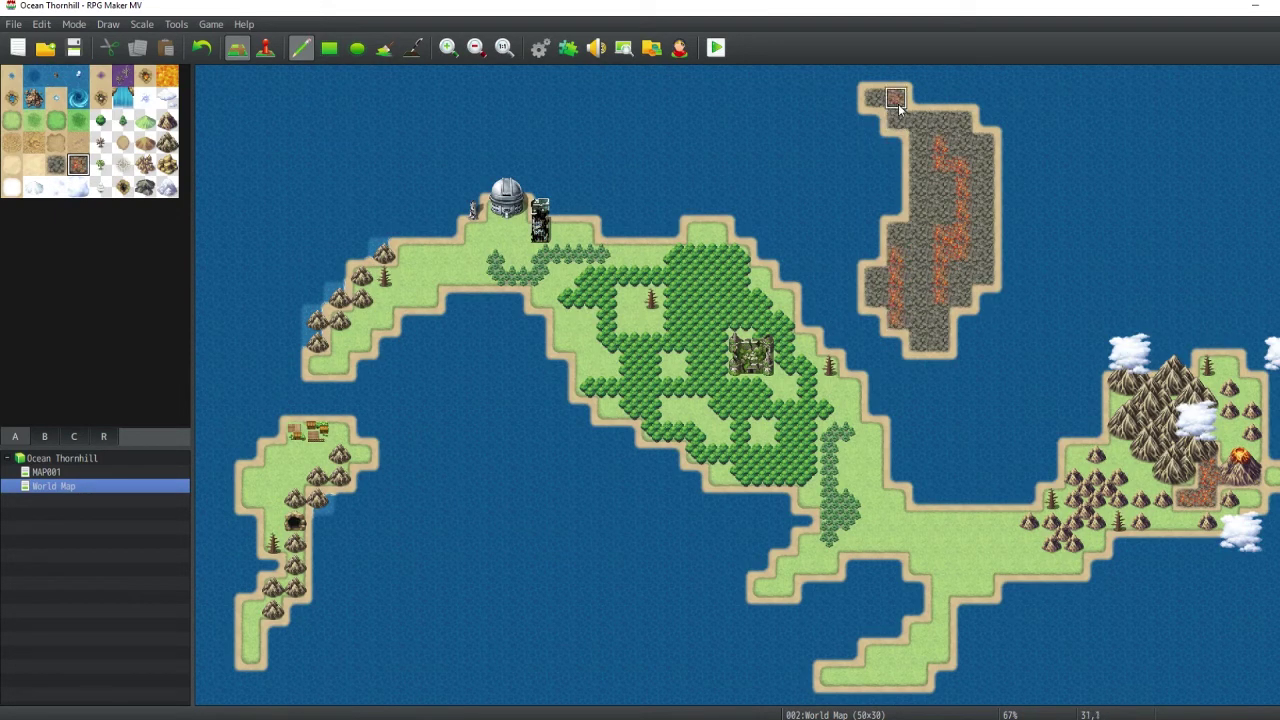
# - Erase the entire northeastern rocky island by covering it with rectangles of ocean
pyautogui.scroll(-1, 983, 340)
pyautogui.scroll(1, 1000, 480)
pyautogui.press('r')
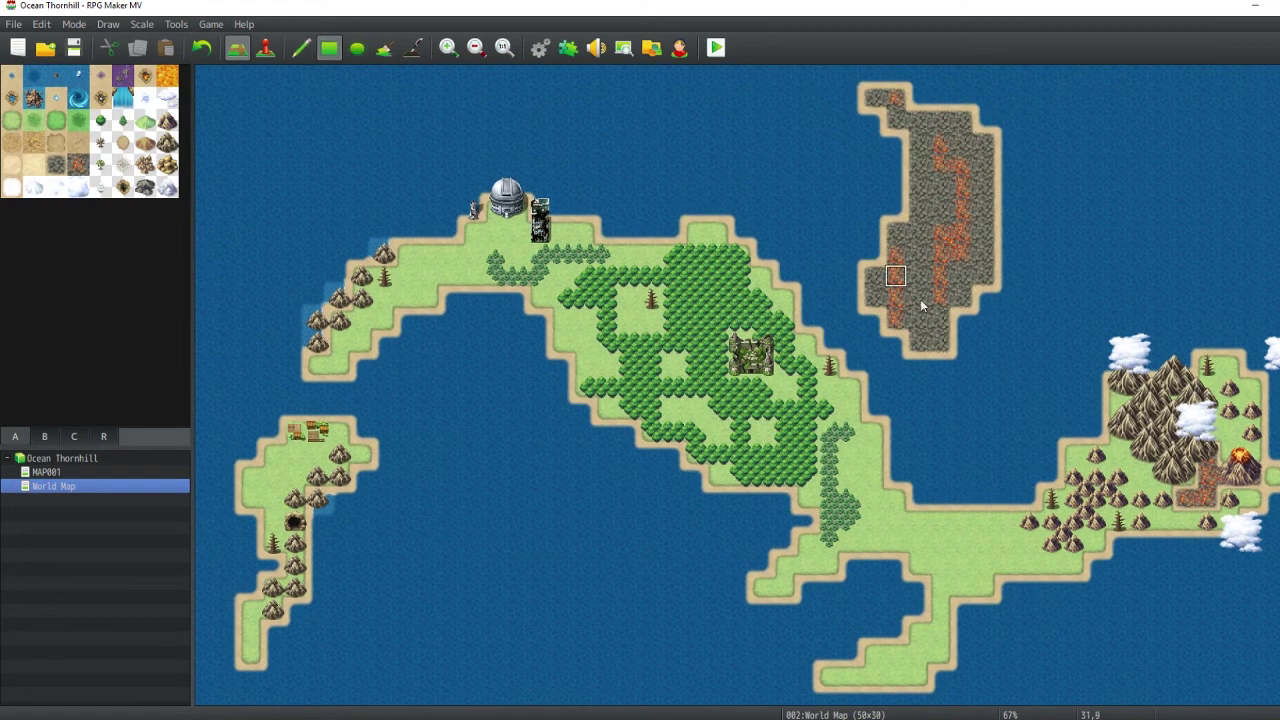
pyautogui.moveTo(940, 388)
pyautogui.mouseDown()
pyautogui.moveTo(971, 106)
pyautogui.moveTo(1014, 101)
pyautogui.mouseUp()
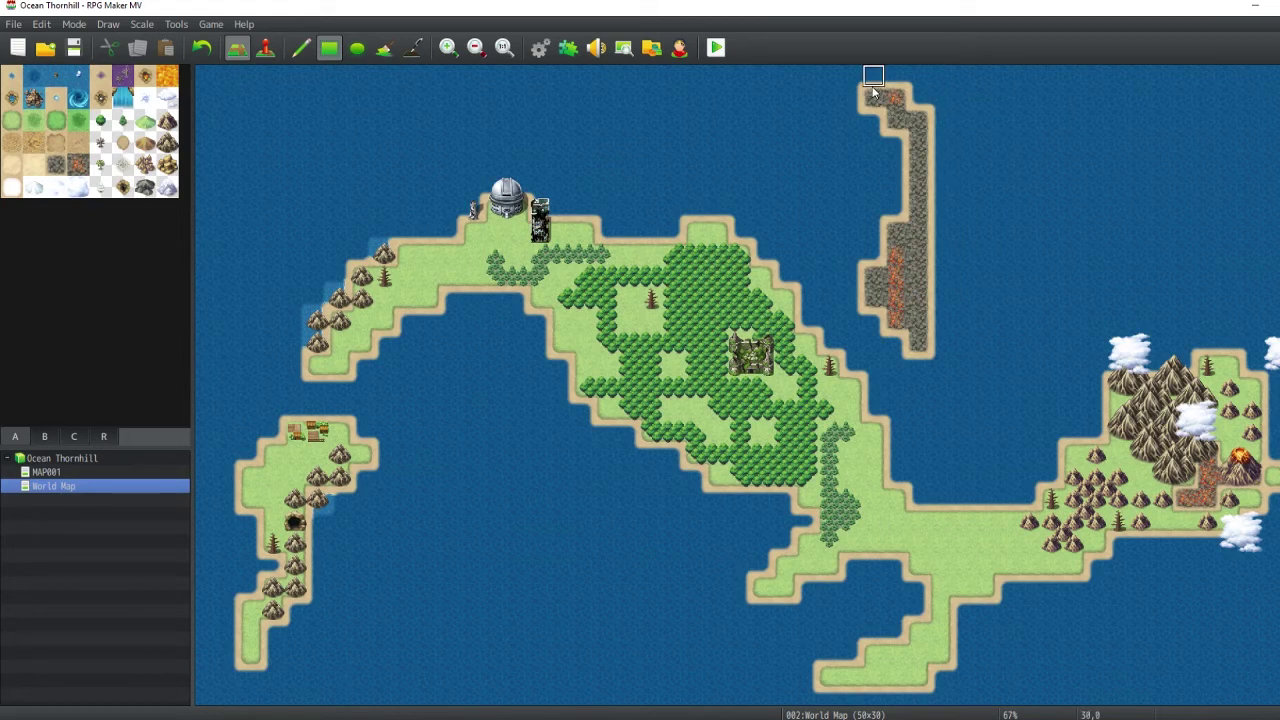
pyautogui.moveTo(872, 92); pyautogui.dragTo(975, 258)
pyautogui.moveTo(860, 262); pyautogui.dragTo(935, 340)
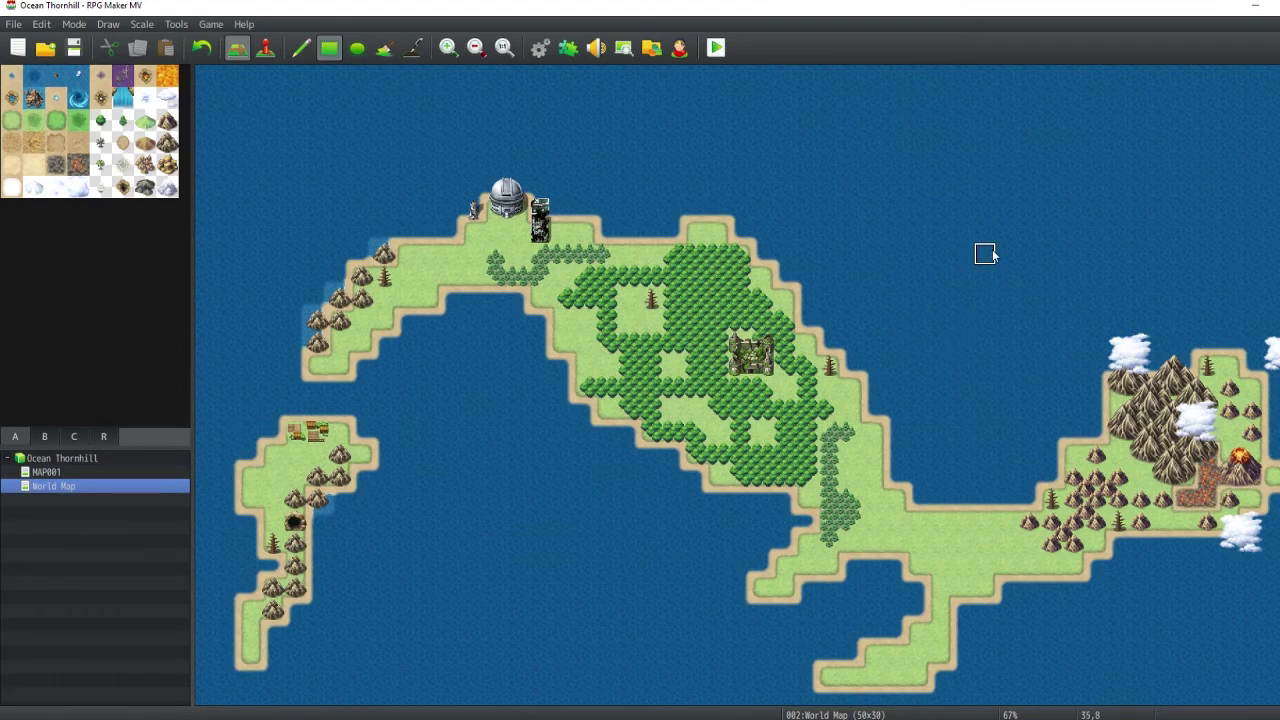
# - Copy the map's land area, stamp it about five tiles further north, and clear the leftover southern land pieces with ocean
pyautogui.scroll(-1, 969, 218)
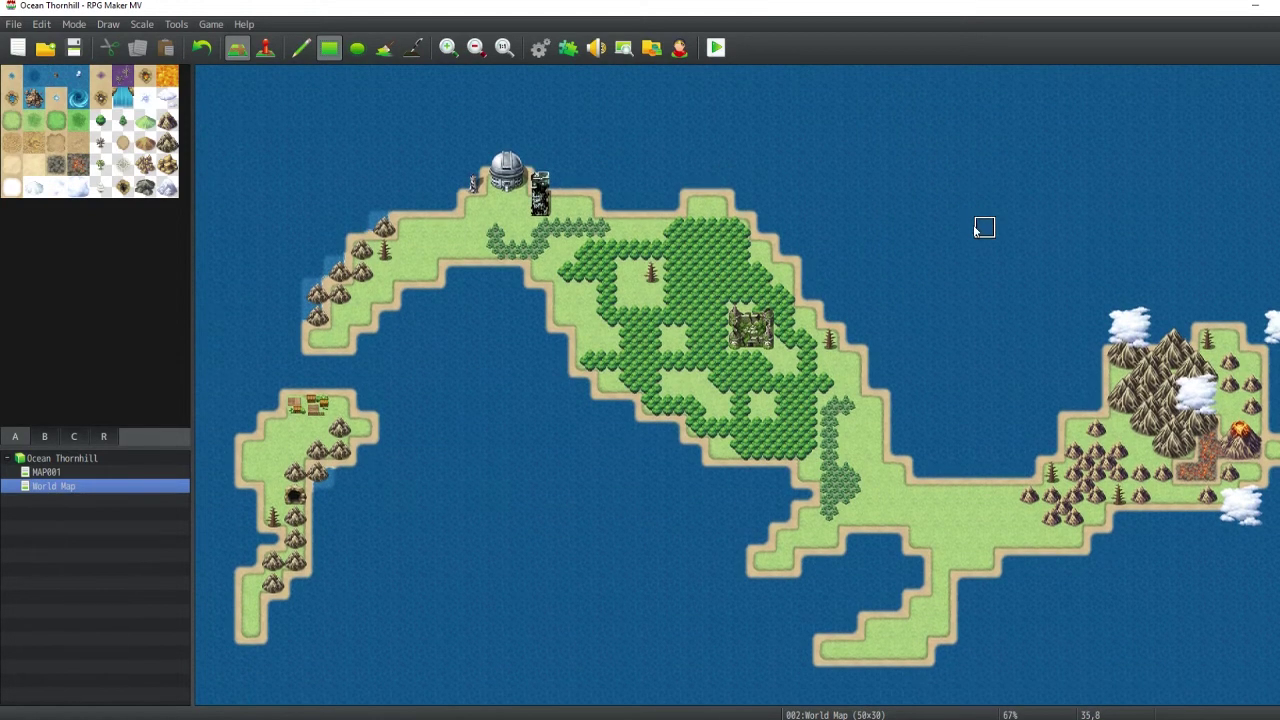
pyautogui.scroll(1, 984, 272)
pyautogui.scroll(-1, 984, 272)
pyautogui.scroll(1, 984, 272)
pyautogui.scroll(-1, 984, 272)
pyautogui.moveTo(210, 693); pyautogui.dragTo(1272, 148, button='right')
pyautogui.click(201, 520)
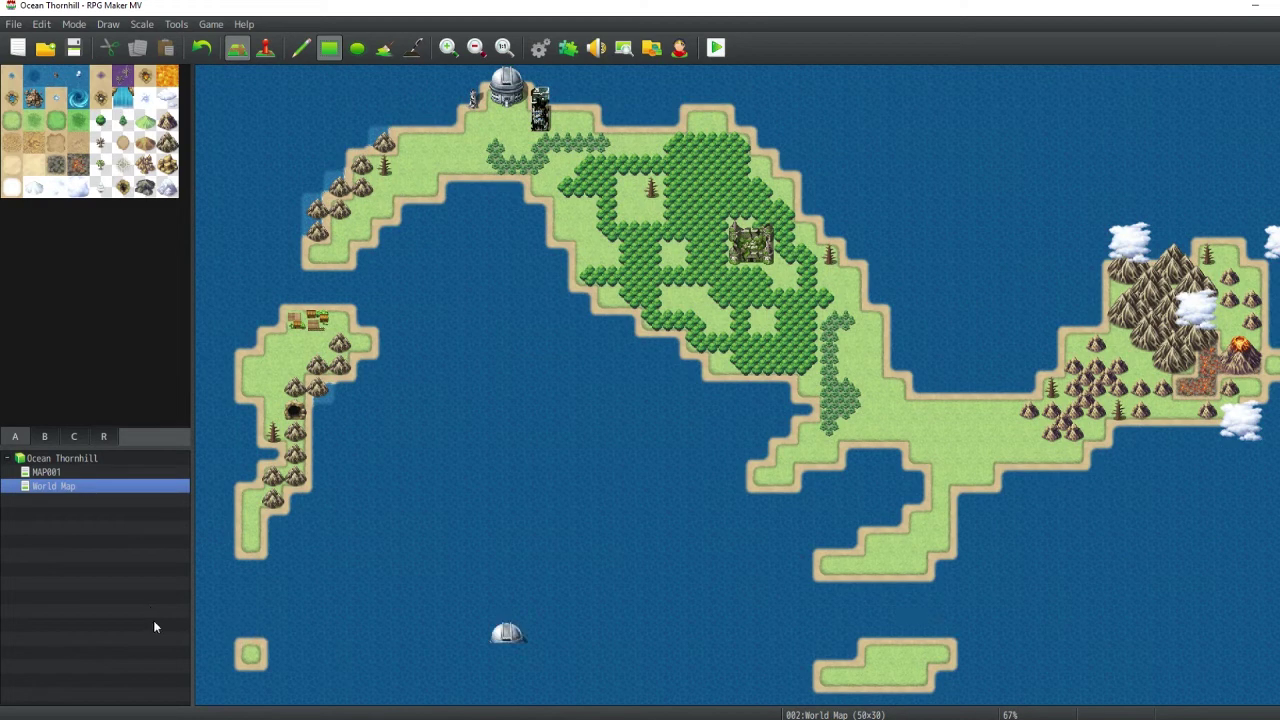
pyautogui.scroll(-1, 428, 590)
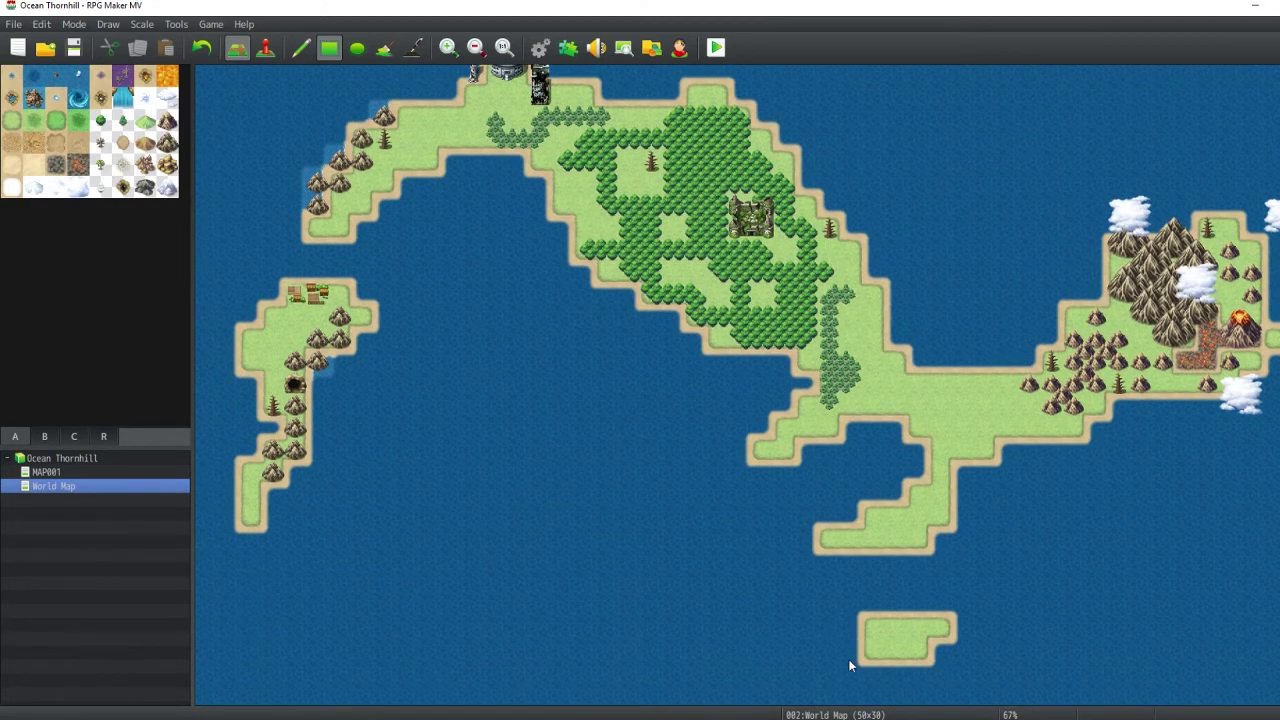
pyautogui.scroll(1, 1060, 665)
# - Set the World Map's height to 25 tiles in its map properties
pyautogui.rightClick(120, 488)
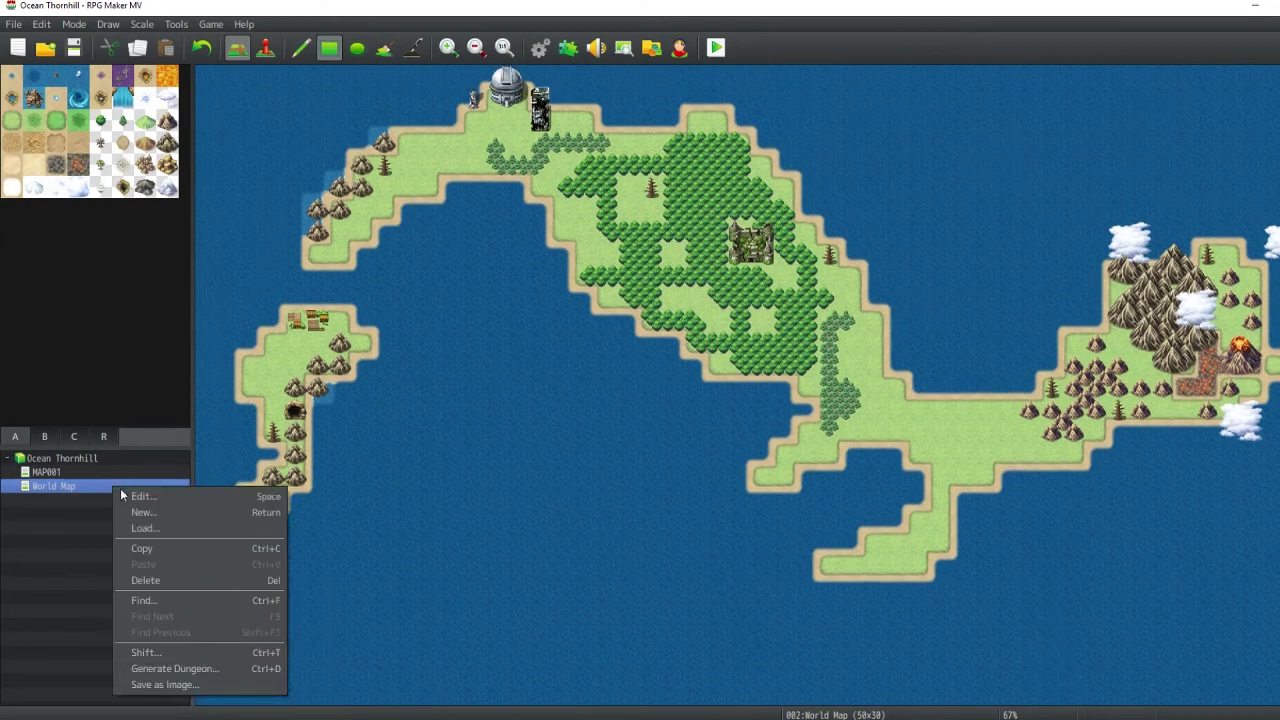
pyautogui.click(124, 496)
pyautogui.doubleClick(610, 240)
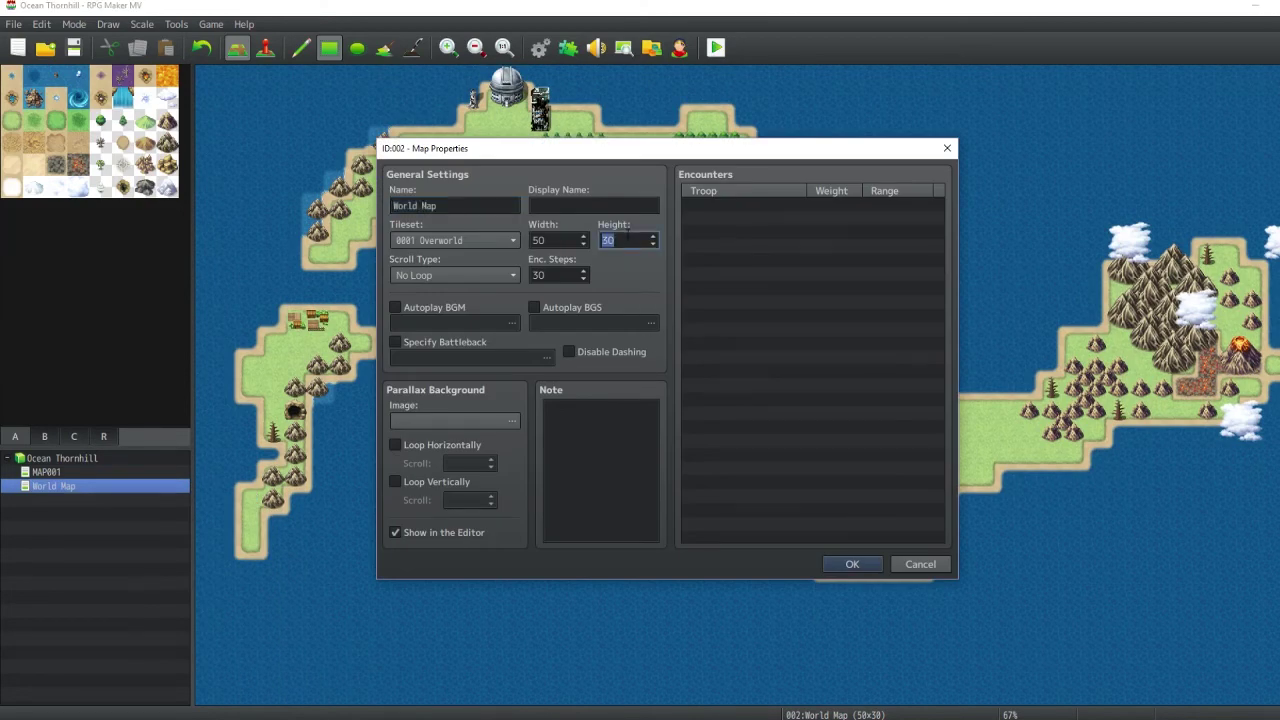
pyautogui.click(843, 564)
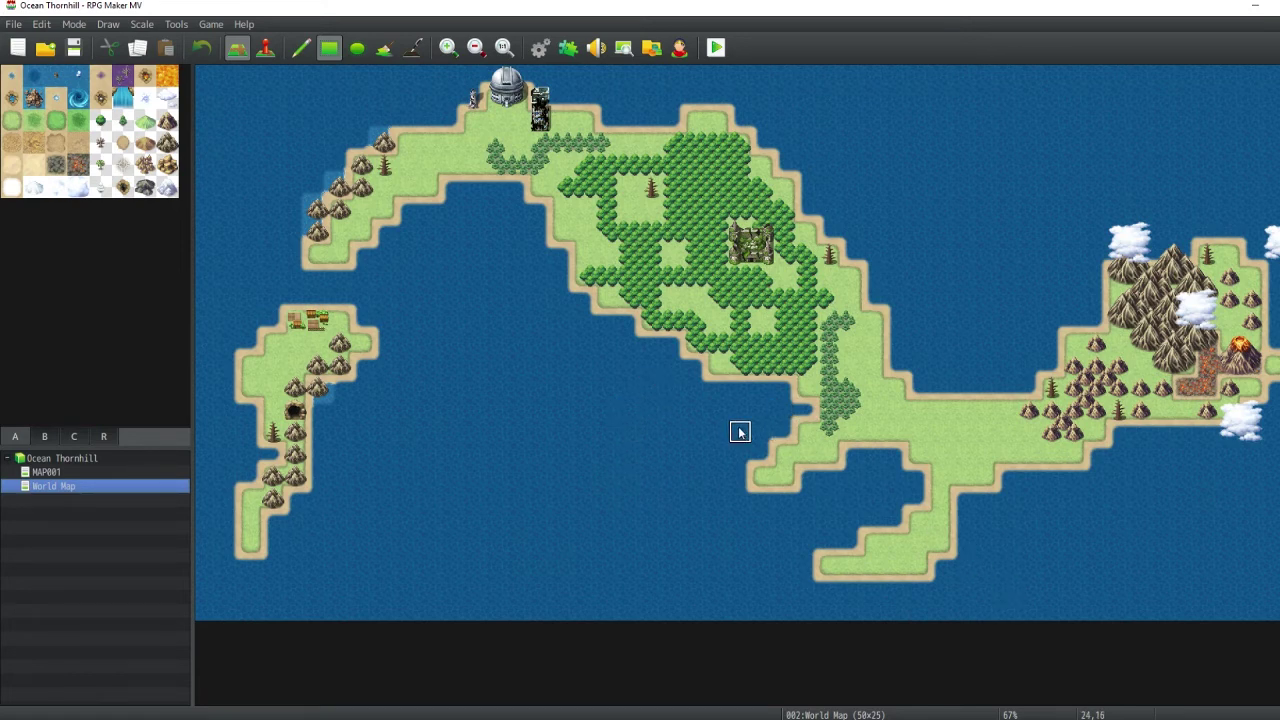
# - Place bare trees in the forest's southeastern clearing and by its eastern edge, and undo the block of bare trees tried at the northeast coast
pyautogui.click(295, 387)
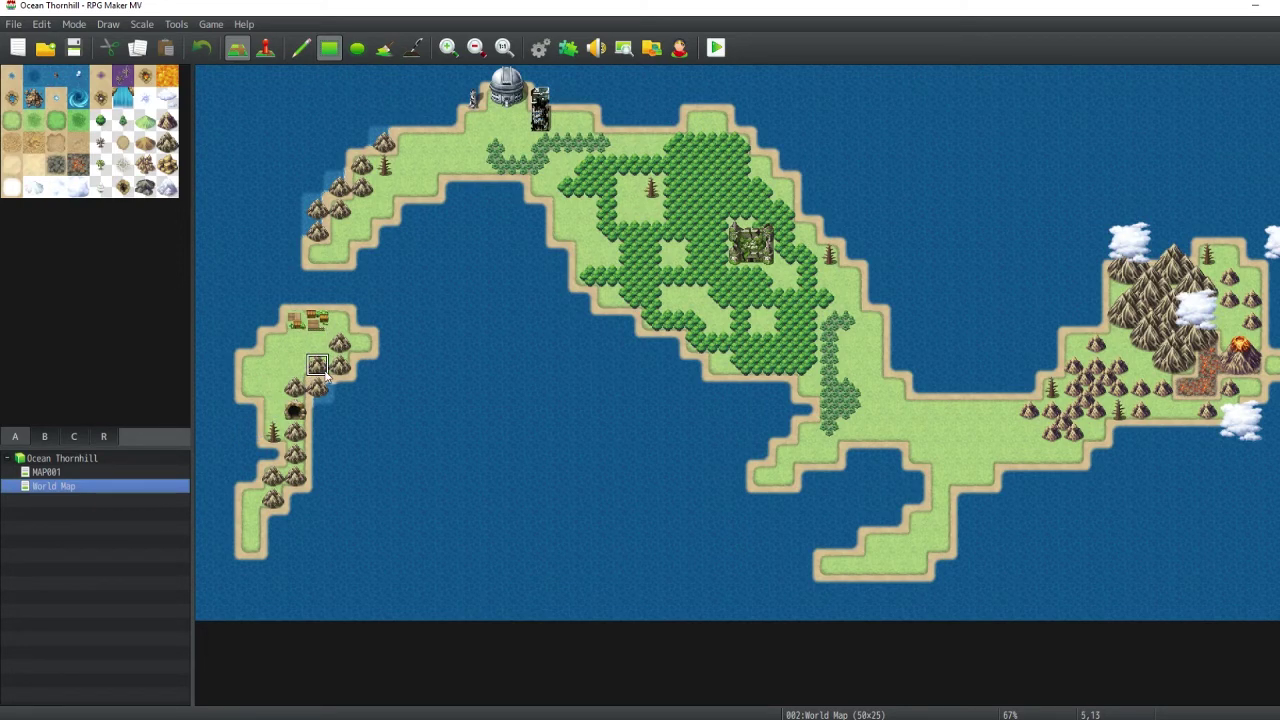
pyautogui.click(100, 165)
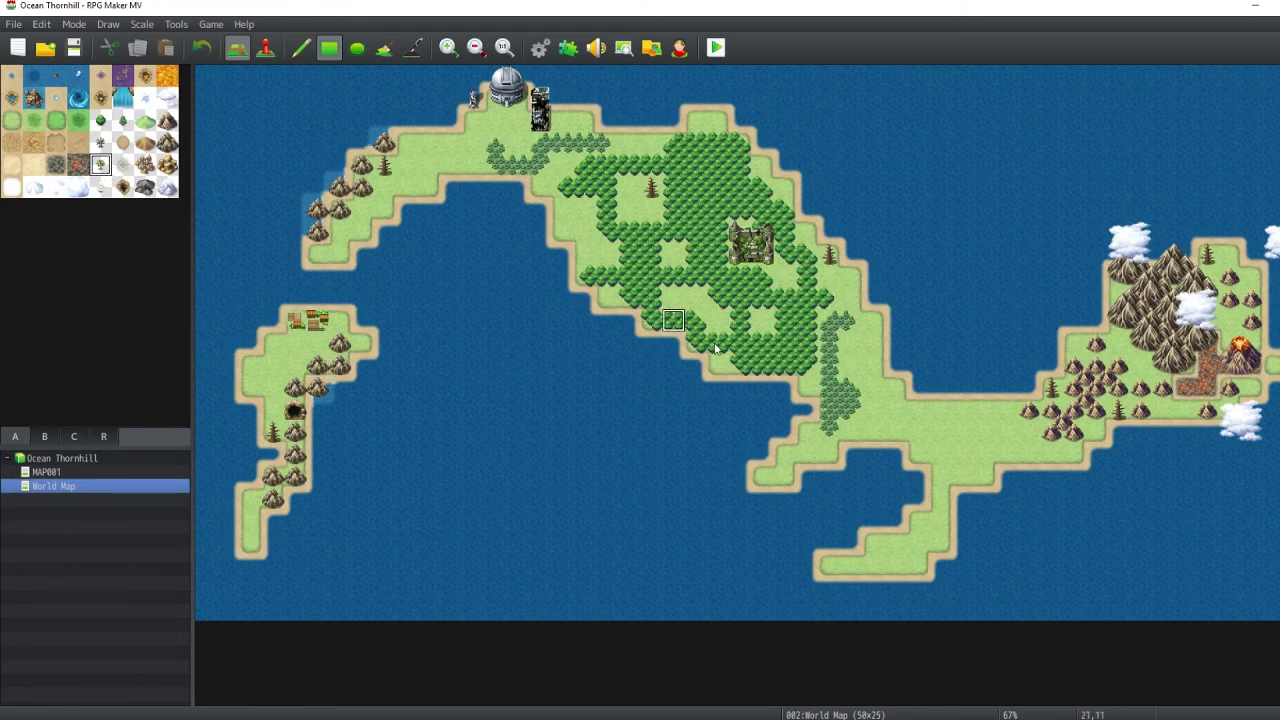
pyautogui.click(764, 322)
pyautogui.moveTo(785, 190); pyautogui.dragTo(742, 168)
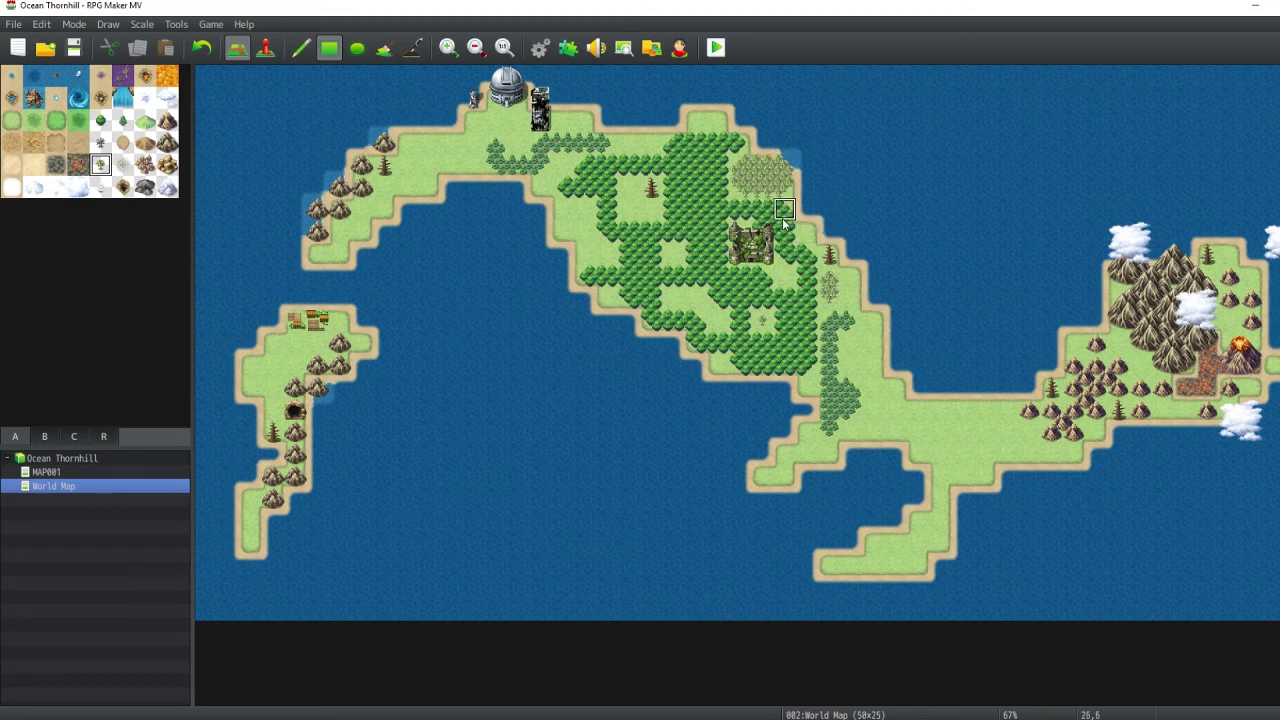
pyautogui.hotkey('ctrl', 'z')
# - Paint freehand patches of bare trees into the forest's northeast, southwest and centre, and across the grove southeast of it
pyautogui.moveTo(763, 187); pyautogui.dragTo(705, 140)
pyautogui.moveTo(605, 280)
pyautogui.mouseDown()
pyautogui.moveTo(586, 252)
pyautogui.moveTo(655, 298)
pyautogui.mouseUp()
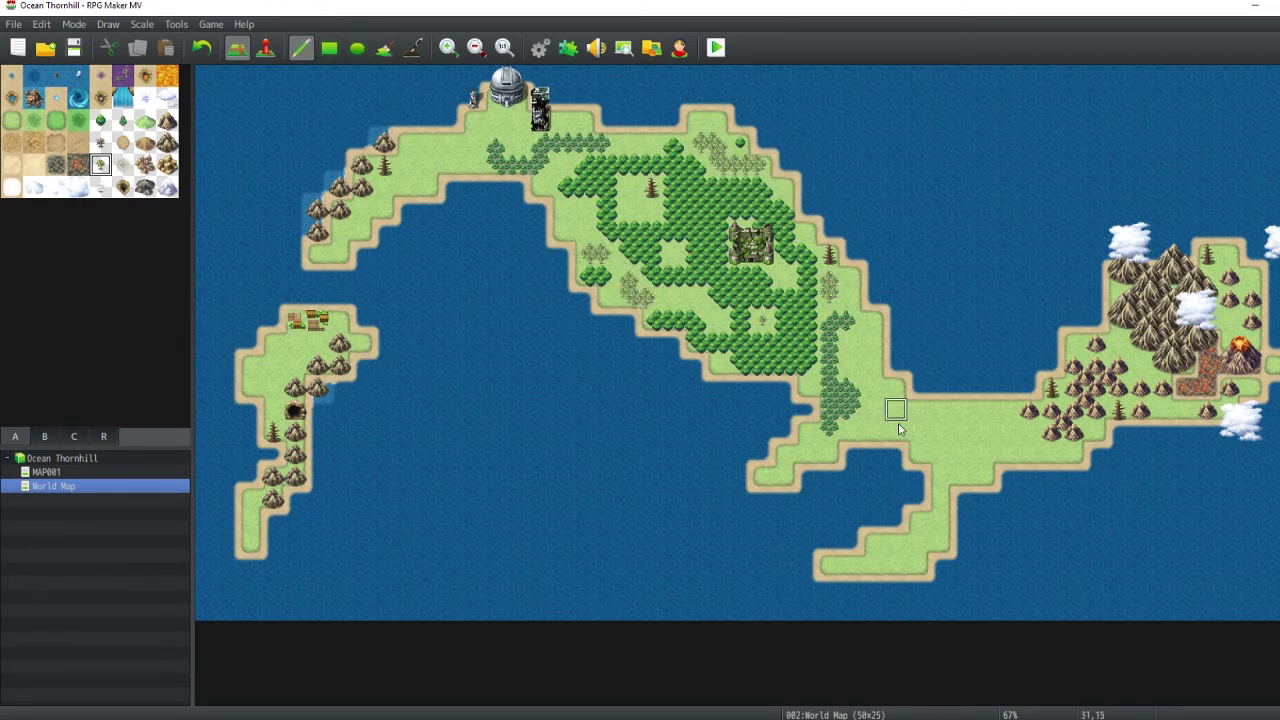
pyautogui.moveTo(851, 410); pyautogui.dragTo(807, 377)
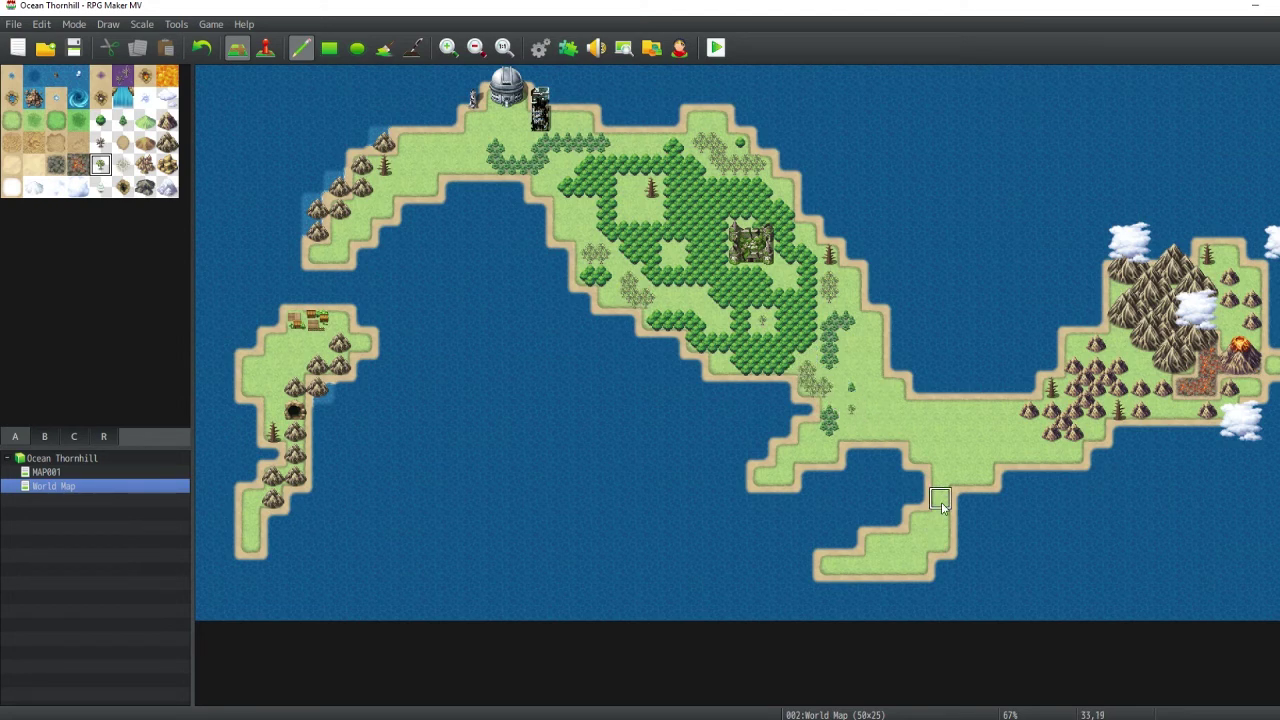
pyautogui.click(711, 261)
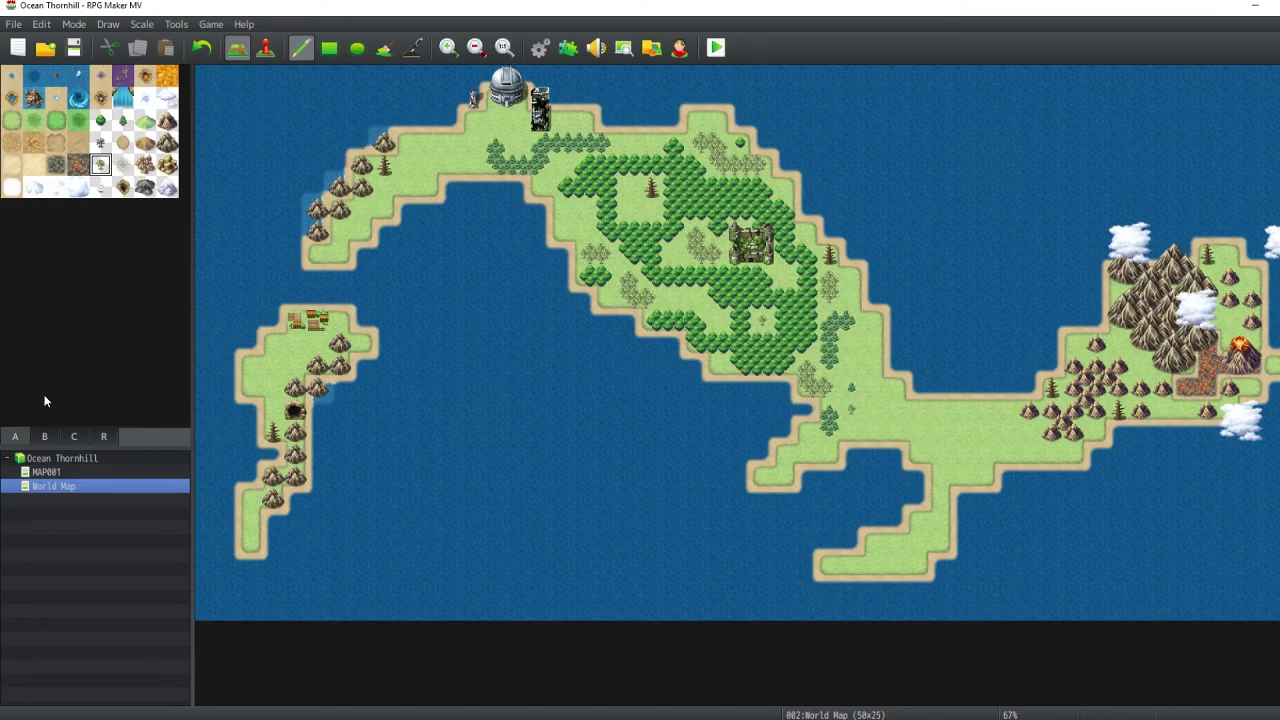
# - Place five single round light-green trees in and around the forest, including its clearings, the northwest edge and the southeastern grove
pyautogui.click(44, 437)
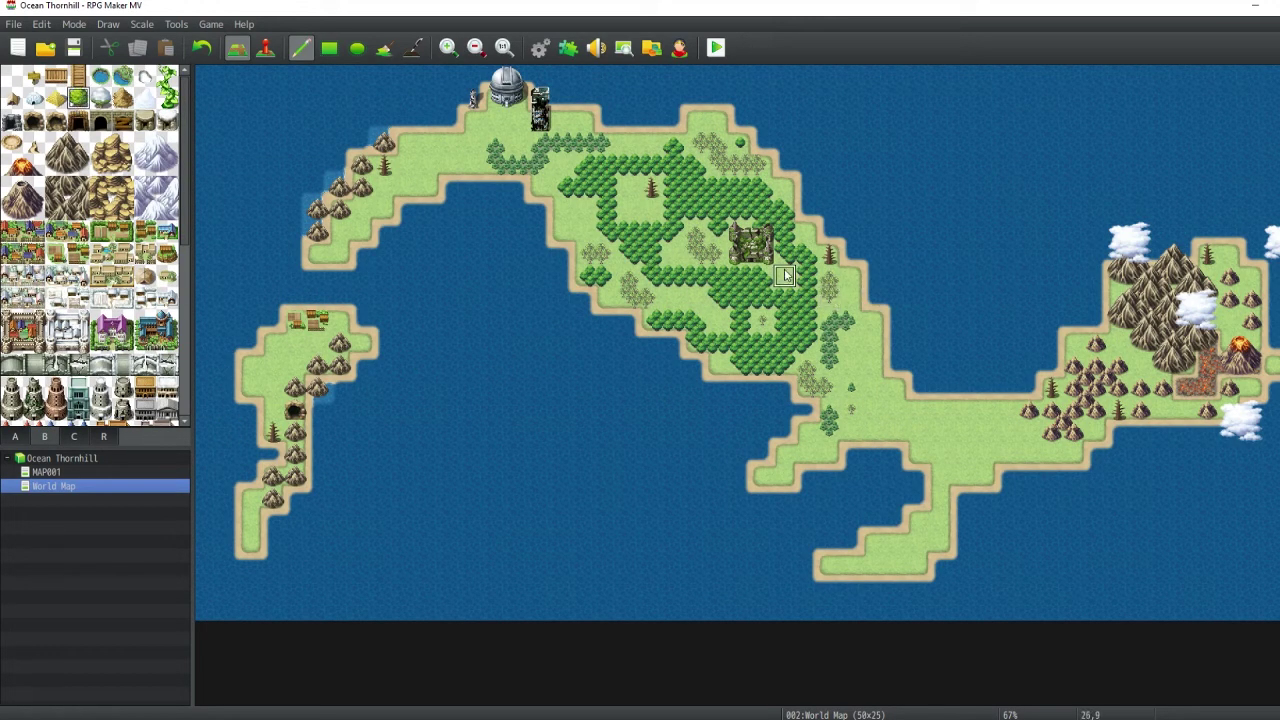
pyautogui.click(651, 207)
pyautogui.click(718, 318)
pyautogui.click(851, 364)
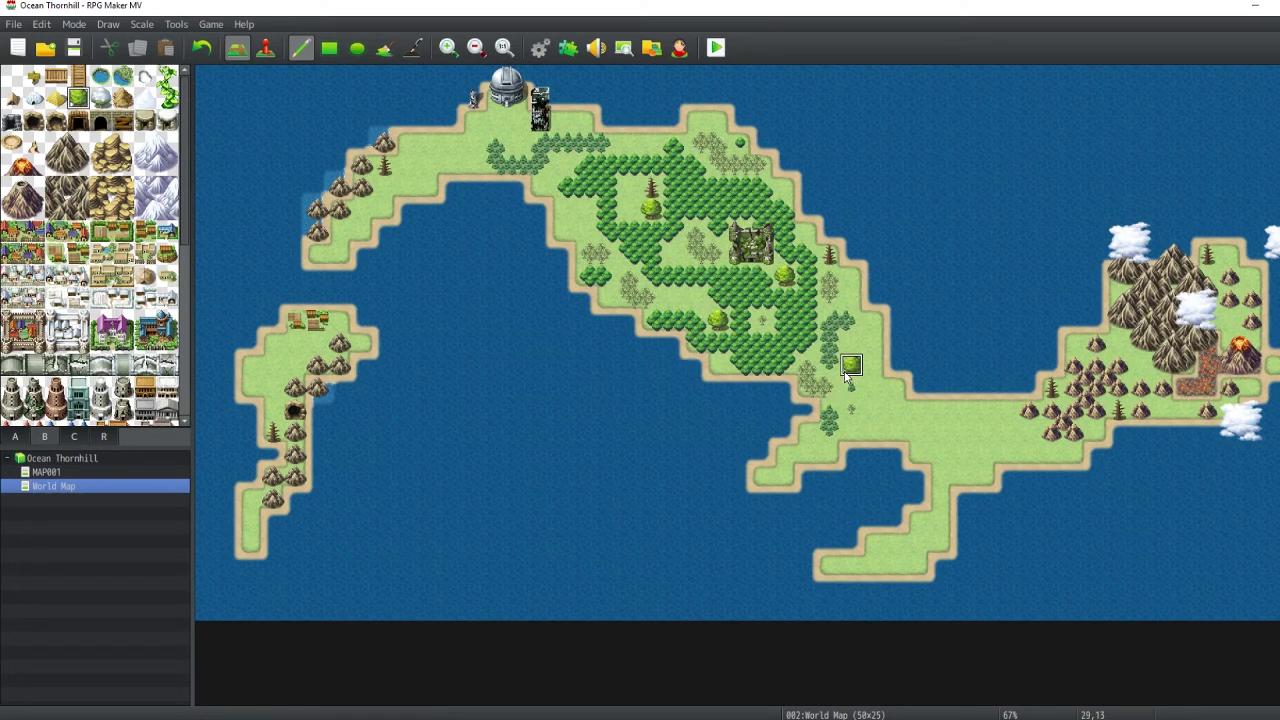
pyautogui.click(562, 164)
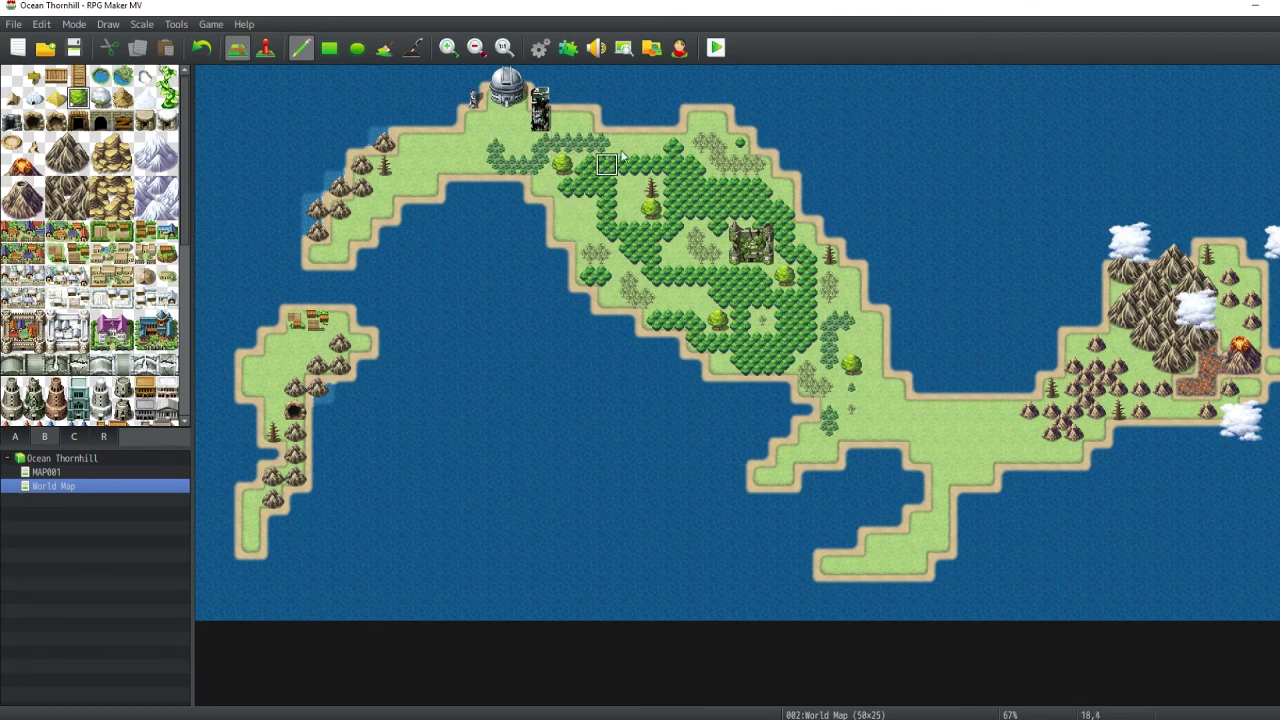
pyautogui.moveTo(651, 188); pyautogui.dragTo(579, 196)
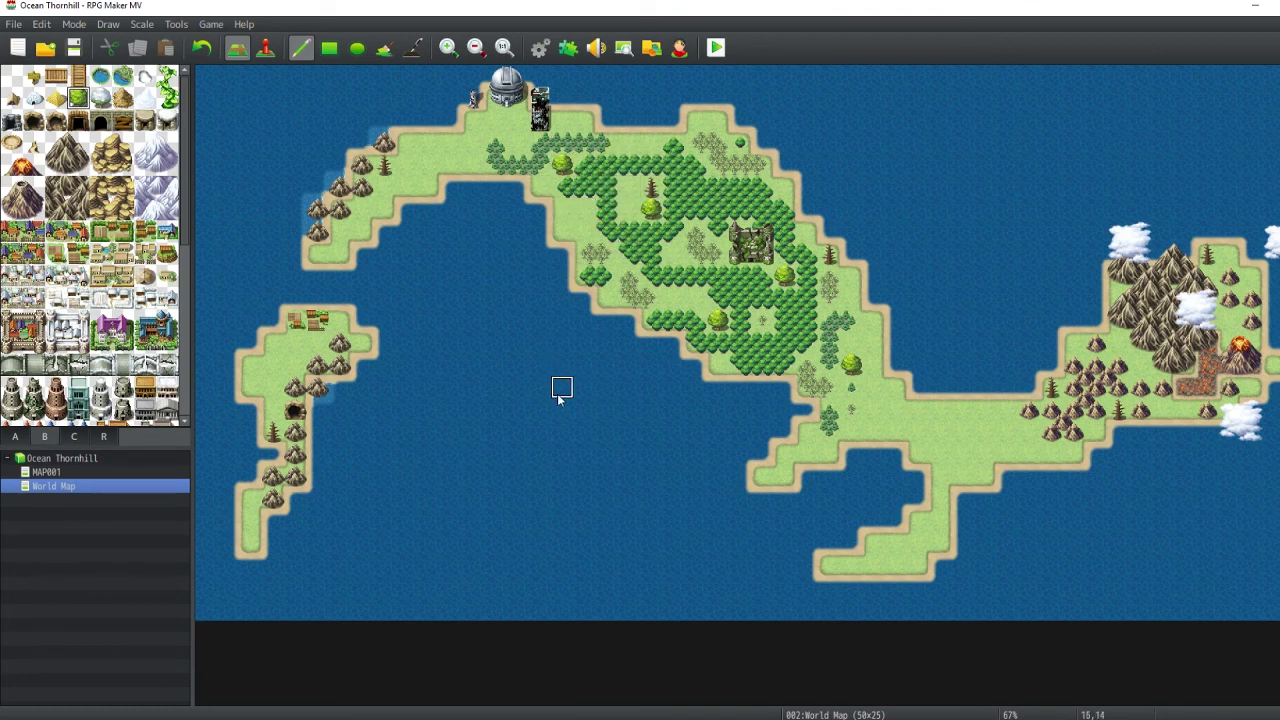